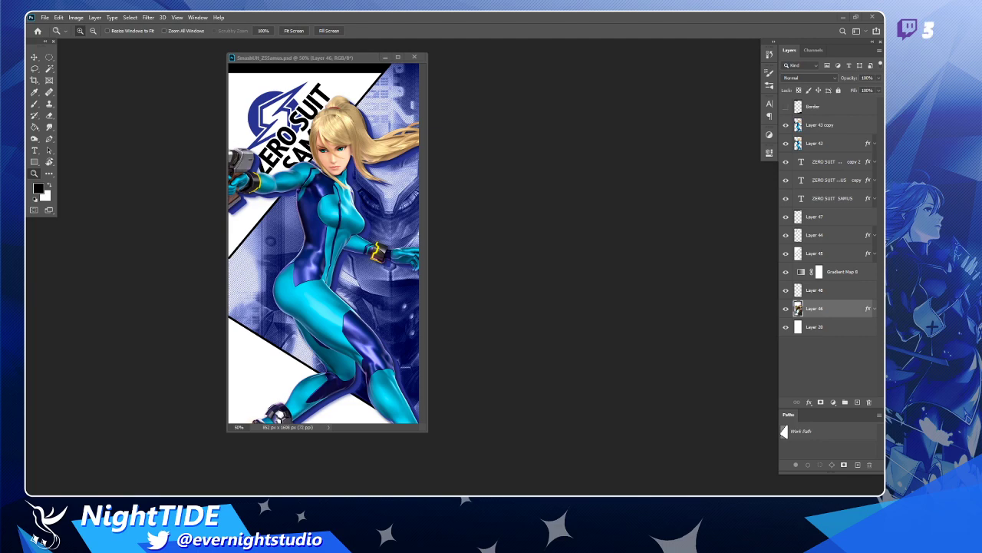
- Bring up the Super Smash Bros. Fighters page for Mario in the browser, view it, and move it out of the workspace
{"action": "left_click_drag", "start_coordinate": [981, 96], "coordinate": [801, 36]}
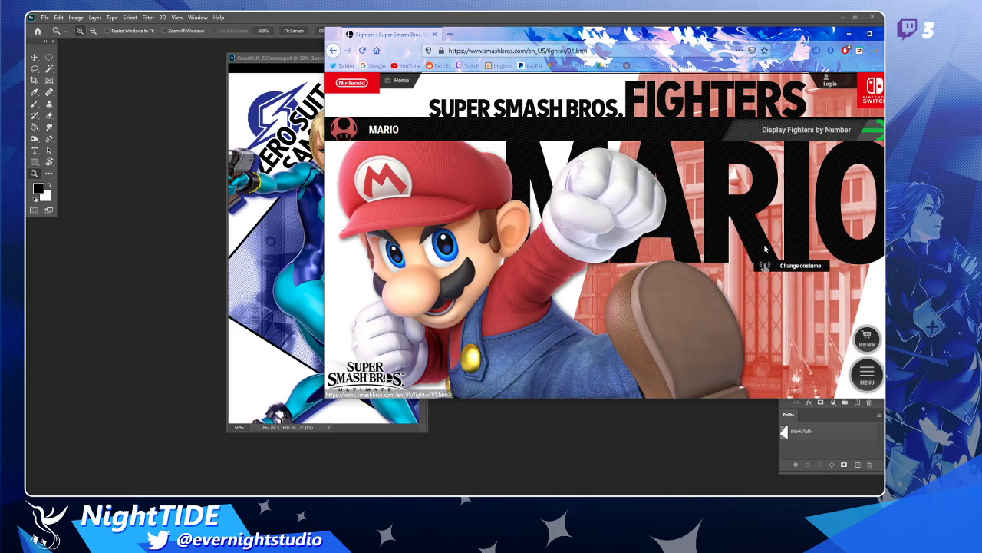
{"action": "left_click_drag", "start_coordinate": [478, 38], "coordinate": [612, 52]}
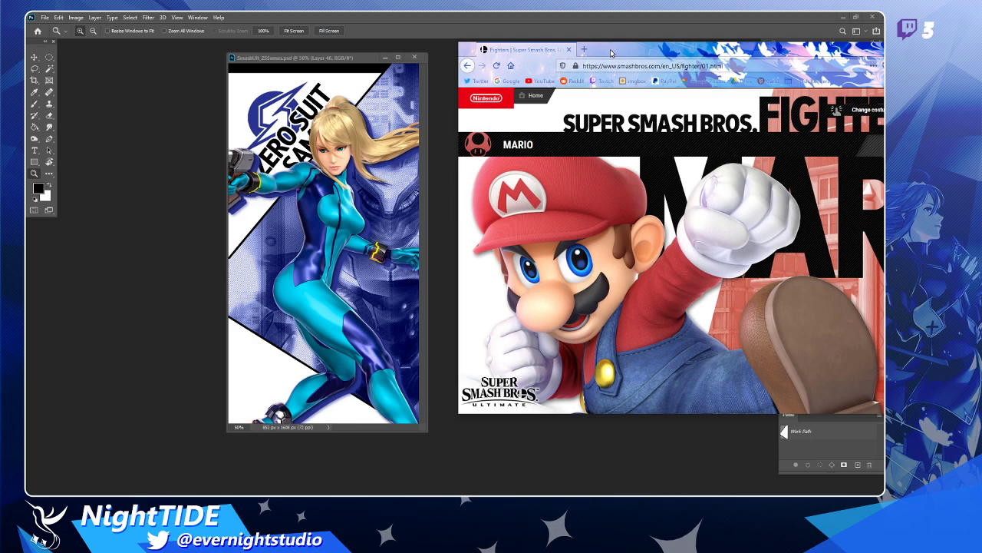
{"action": "left_click_drag", "start_coordinate": [612, 52], "coordinate": [981, 100]}
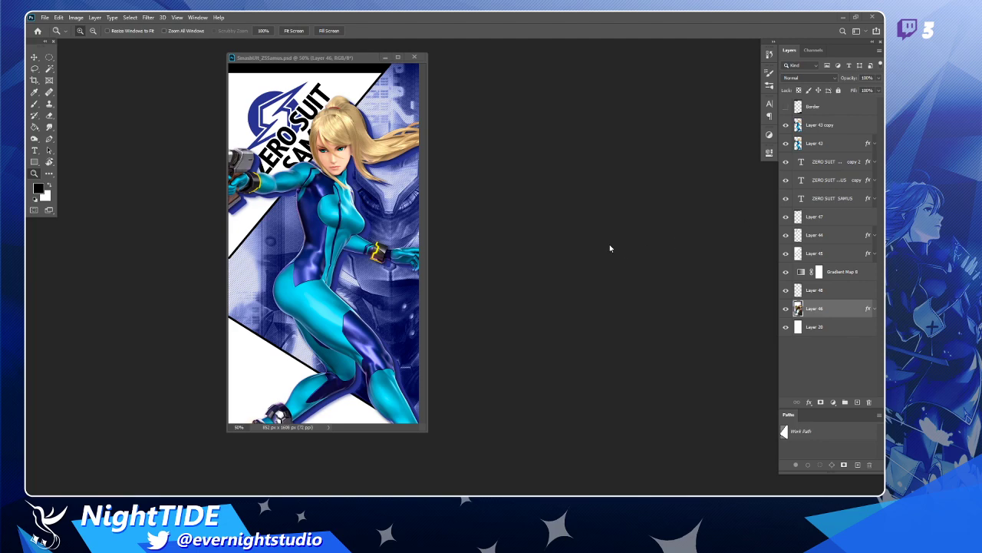
- Enlarge and reposition the Zero Suit Samus reference document's window, and activate the Move tool
{"action": "left_click_drag", "start_coordinate": [314, 58], "coordinate": [257, 58]}
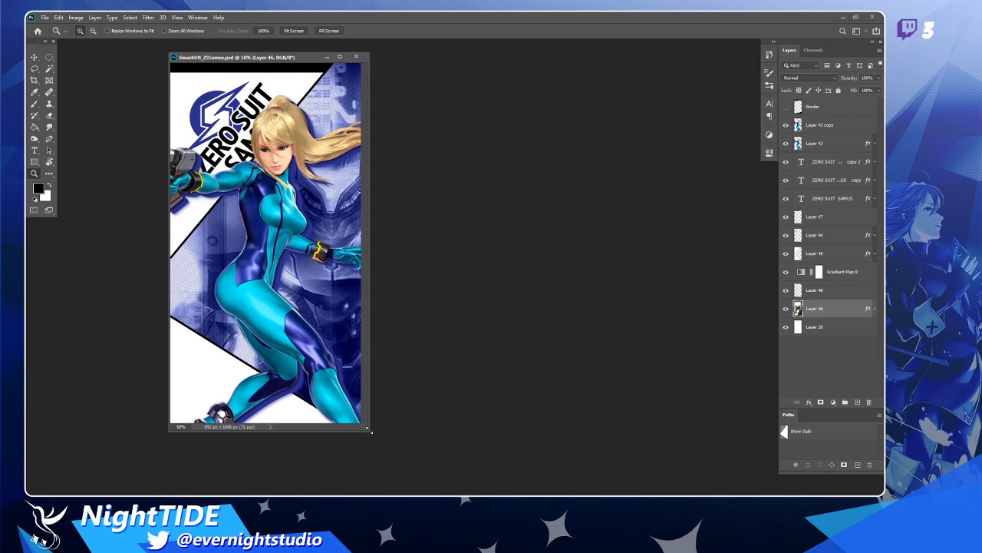
{"action": "left_click_drag", "start_coordinate": [367, 429], "coordinate": [590, 476]}
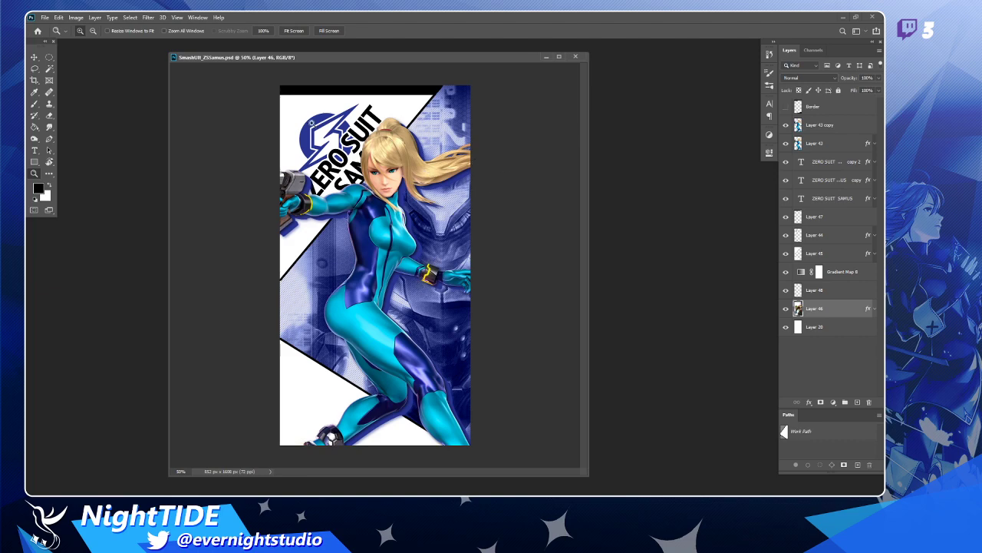
{"action": "left_click", "coordinate": [34, 56]}
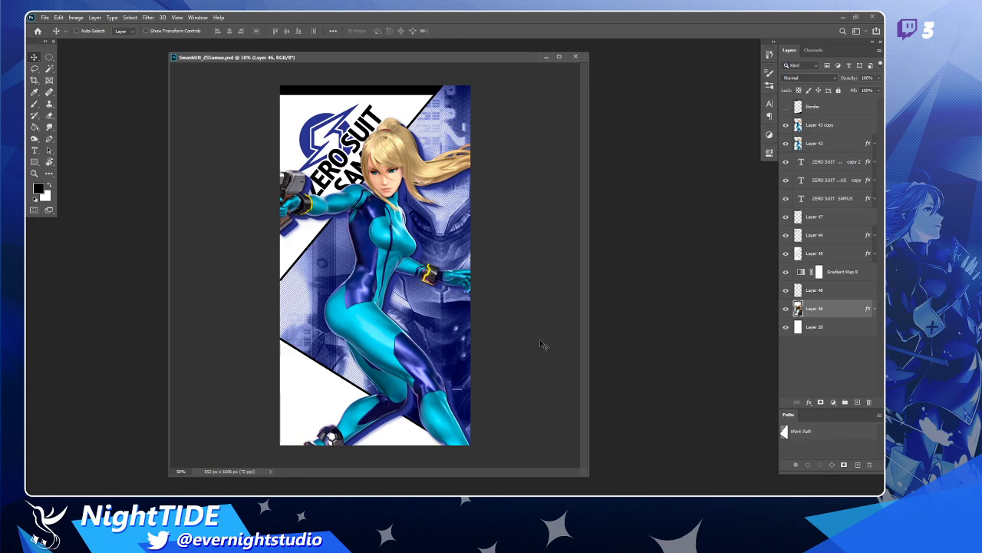
{"action": "left_click_drag", "start_coordinate": [480, 59], "coordinate": [395, 56]}
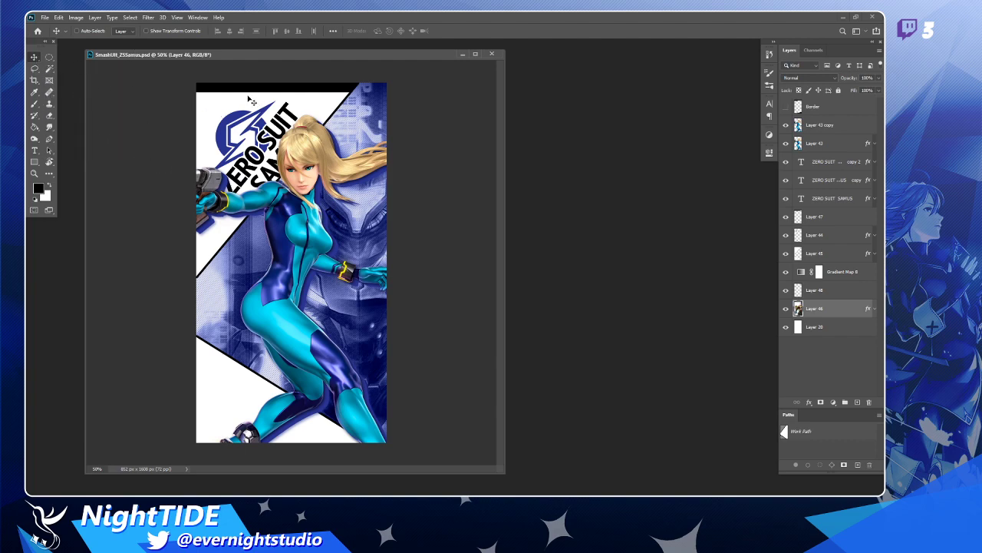
- Check the reference wallpaper's pixel dimensions in the Image Size settings without changing them
{"action": "left_click", "coordinate": [76, 17]}
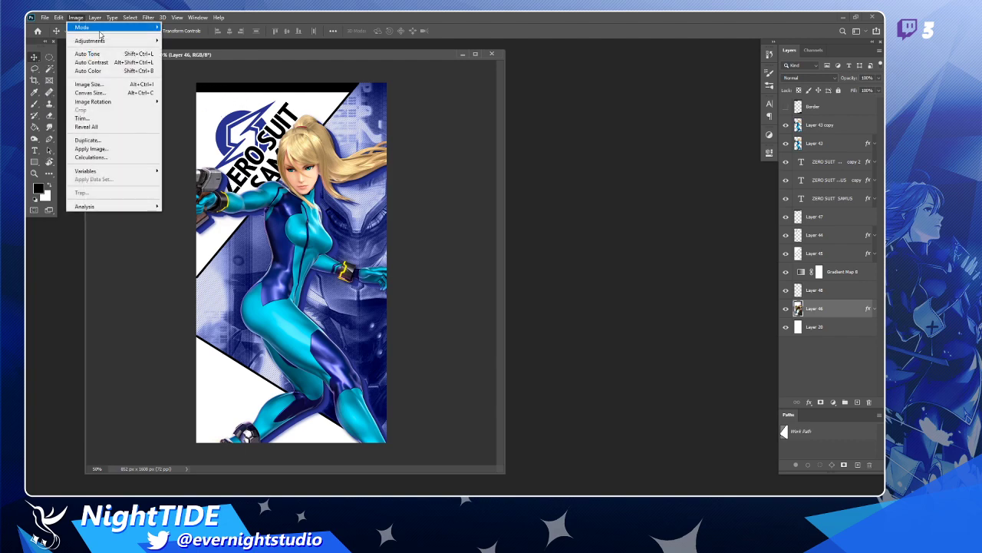
{"action": "left_click", "coordinate": [115, 88]}
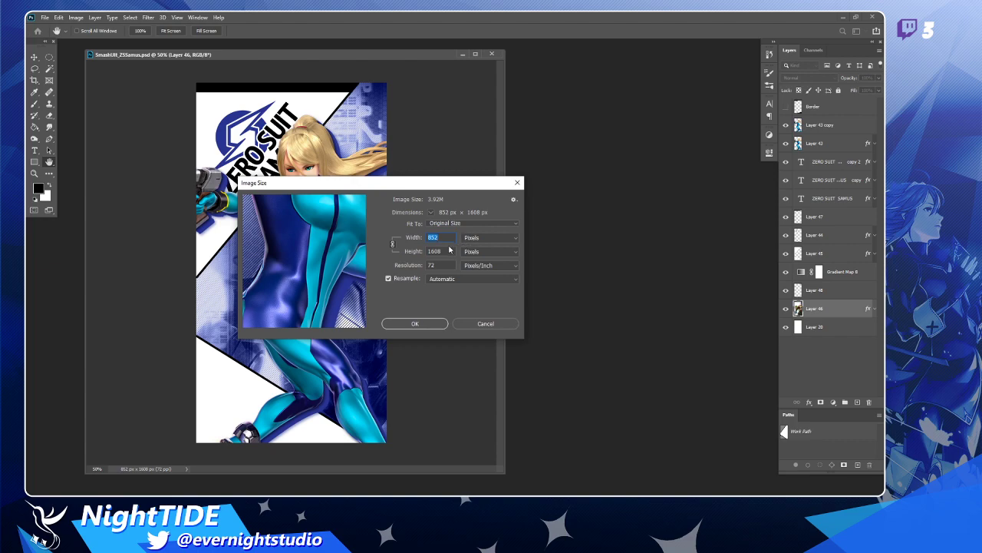
{"action": "left_click", "coordinate": [518, 183]}
- Create a new 852 x 1608 px document at 75 ppi with a black background from the FE Wallpaper preset
{"action": "left_click", "coordinate": [45, 17]}
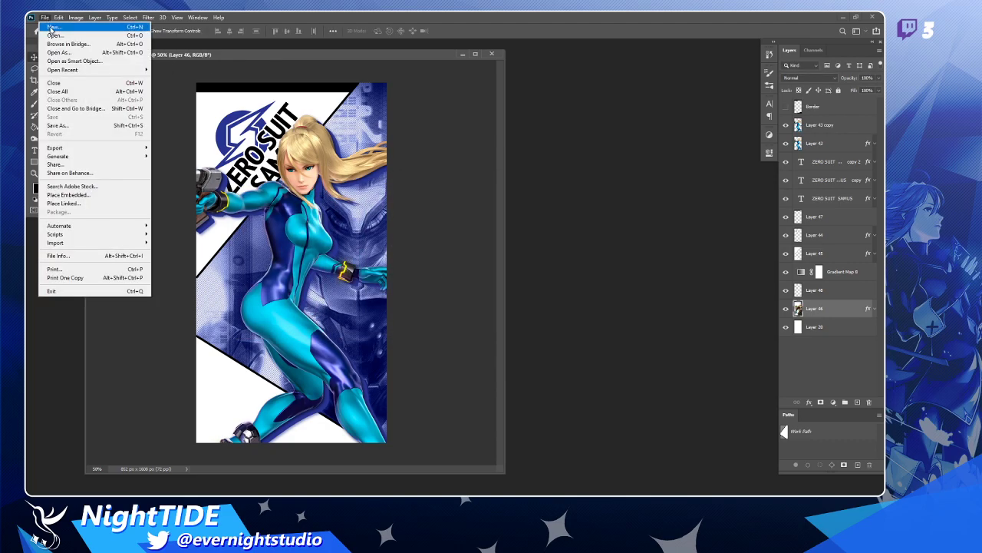
{"action": "left_click", "coordinate": [55, 25]}
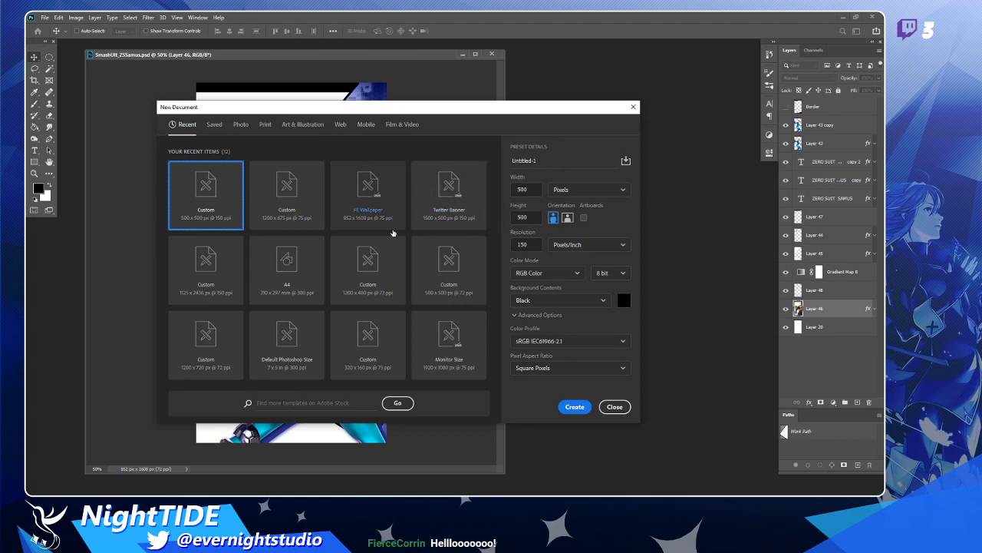
{"action": "left_click", "coordinate": [366, 192]}
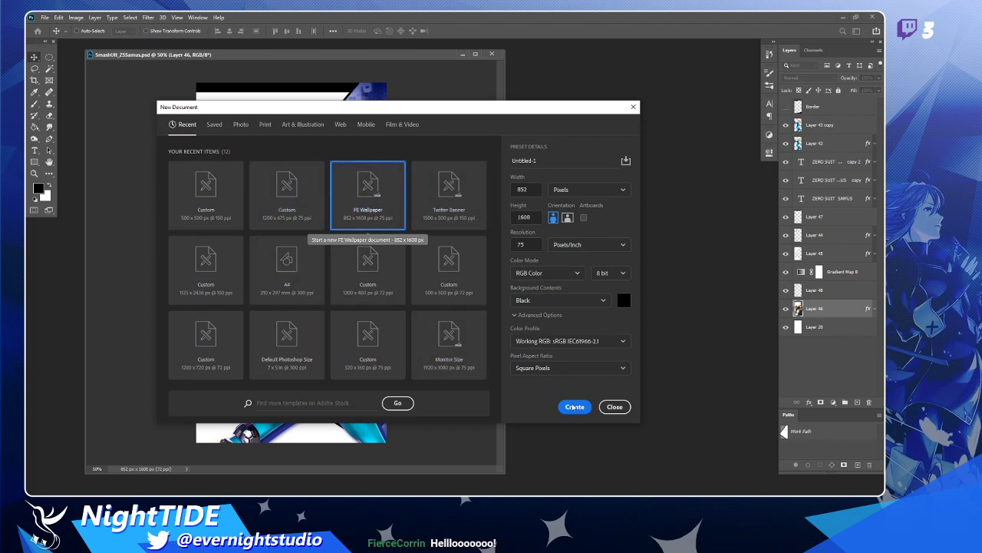
{"action": "left_click", "coordinate": [575, 406]}
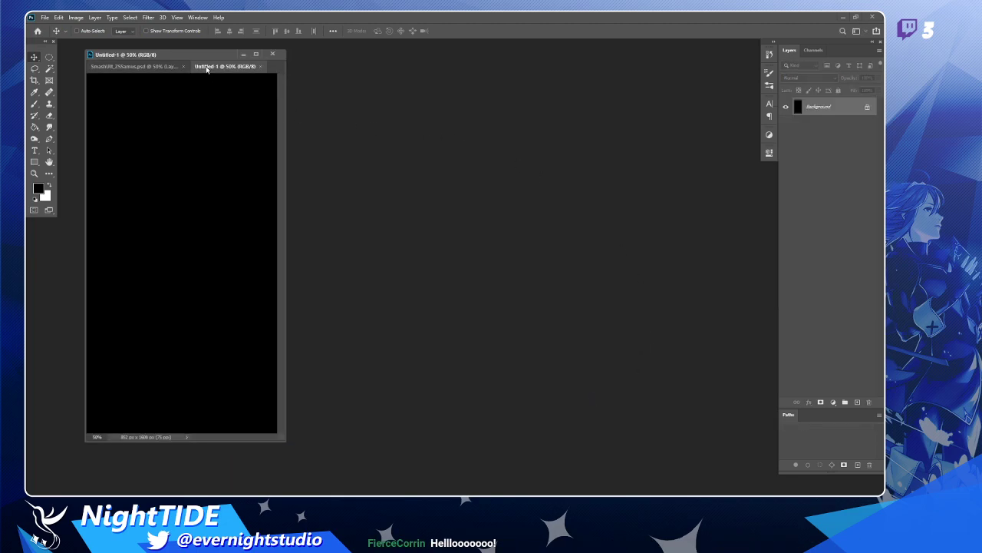
- Float the blank document in its own window beside the reference wallpaper and enlarge both windows
{"action": "left_click_drag", "start_coordinate": [204, 68], "coordinate": [427, 78]}
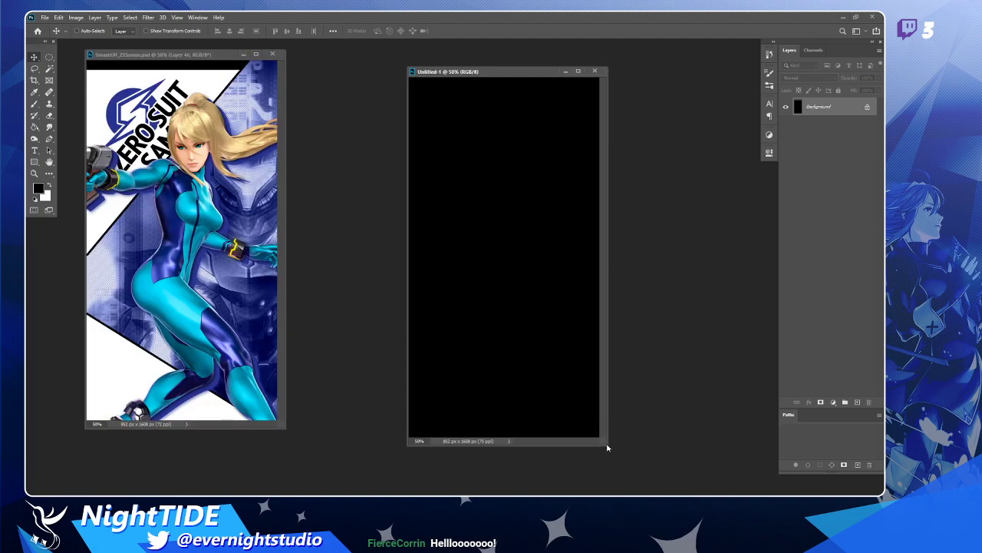
{"action": "left_click_drag", "start_coordinate": [607, 448], "coordinate": [696, 469]}
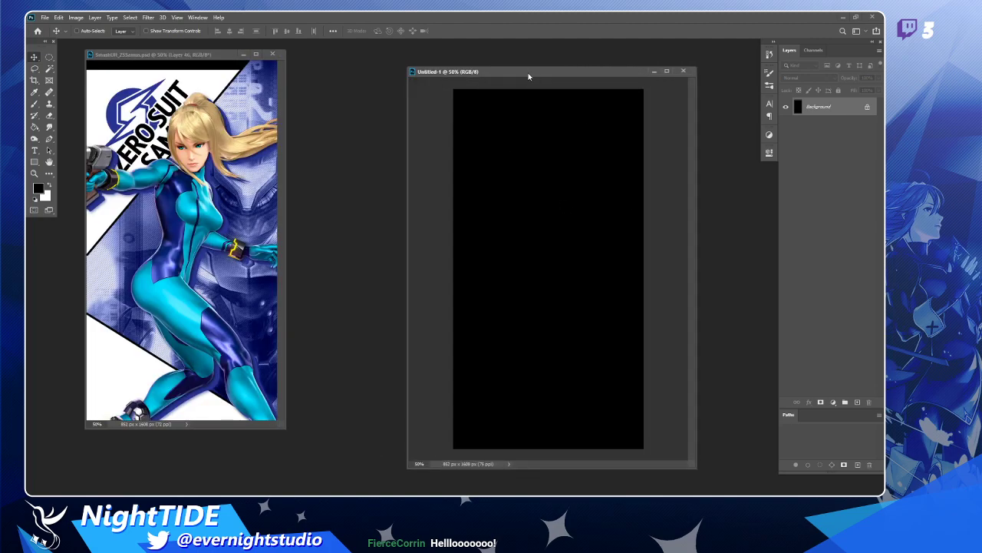
{"action": "left_click_drag", "start_coordinate": [528, 77], "coordinate": [478, 56]}
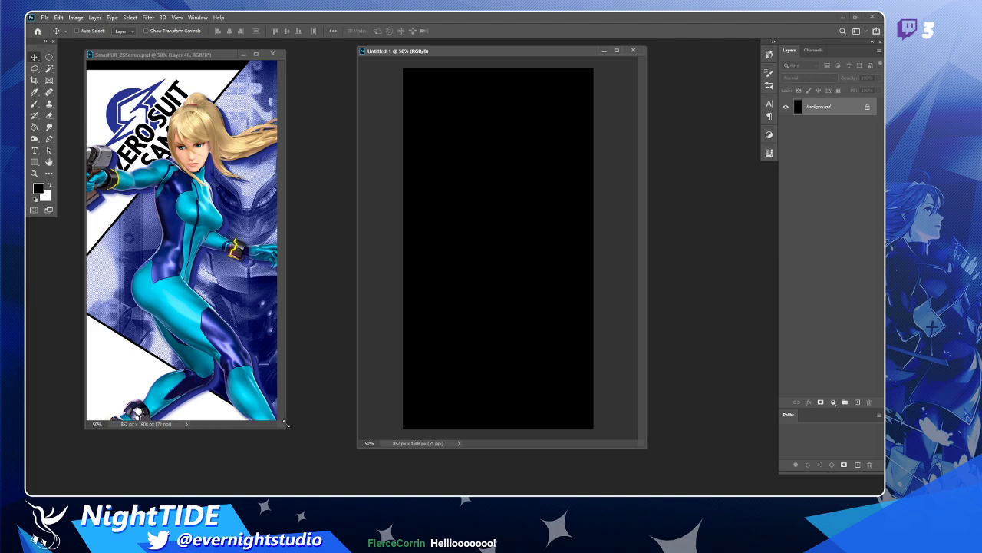
{"action": "left_click_drag", "start_coordinate": [286, 424], "coordinate": [318, 455]}
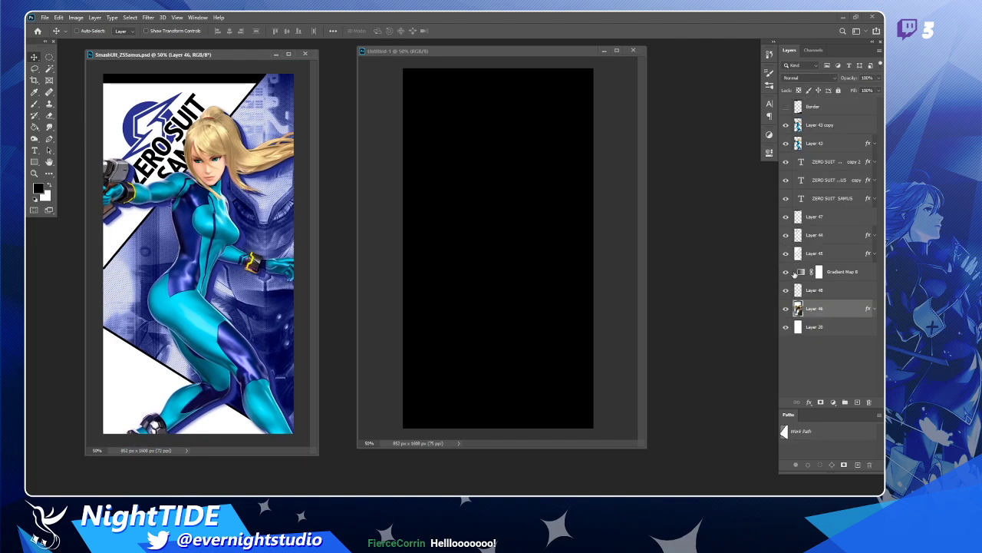
- Toggle the visibility of Layer 46 in the reference wallpaper off and on again to see its contribution
{"action": "left_click", "coordinate": [786, 310]}
{"action": "left_click", "coordinate": [787, 309]}
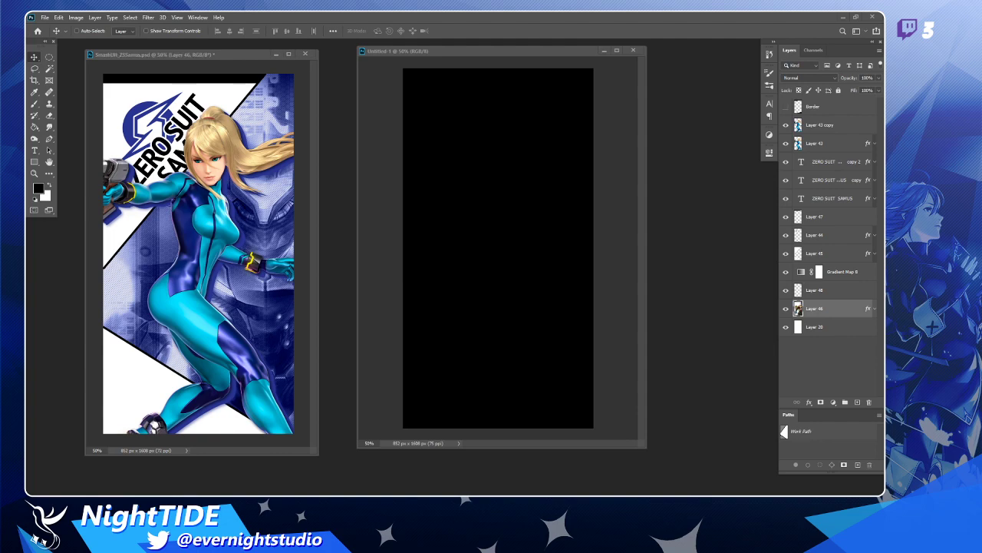
- Open the Zero Suit Samus PNG render from the file explorer and copy it into the blank black document
{"action": "key", "text": "alt+Tab"}
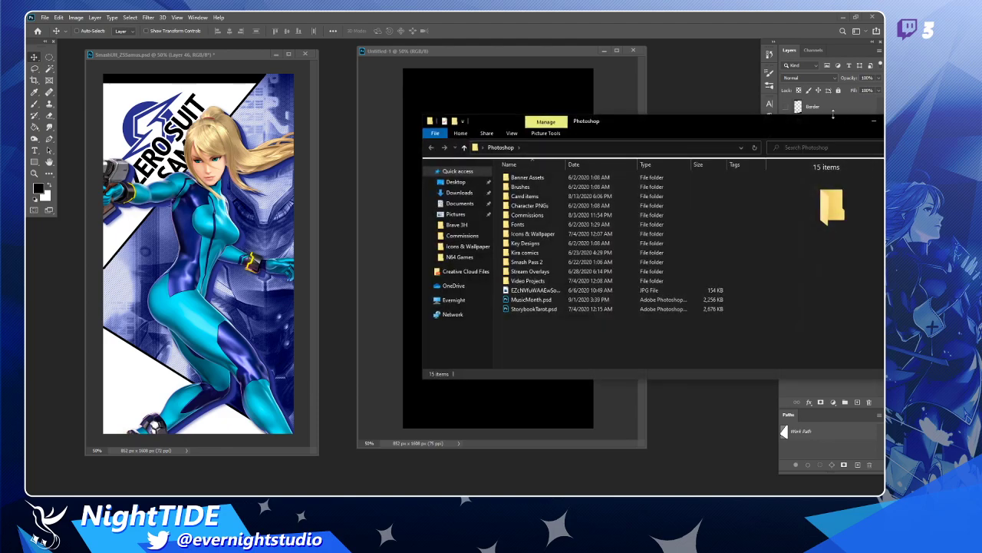
{"action": "left_click_drag", "start_coordinate": [763, 128], "coordinate": [981, 123]}
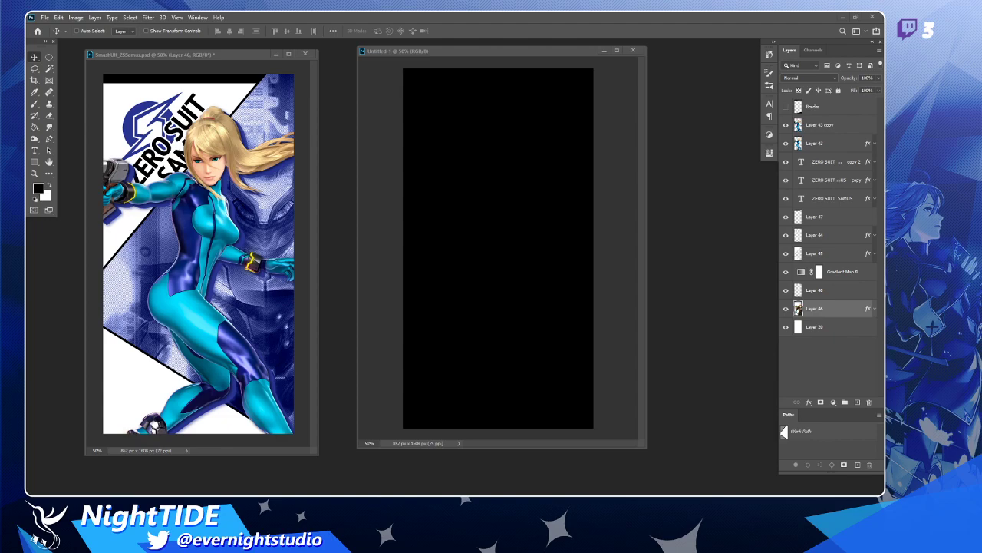
{"action": "left_click_drag", "start_coordinate": [981, 253], "coordinate": [734, 255]}
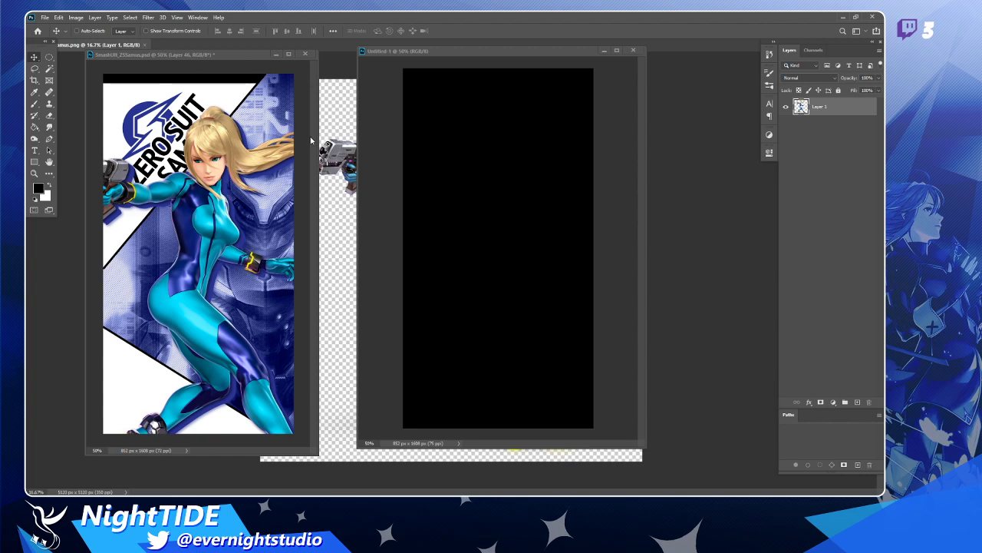
{"action": "left_click_drag", "start_coordinate": [343, 163], "coordinate": [459, 178]}
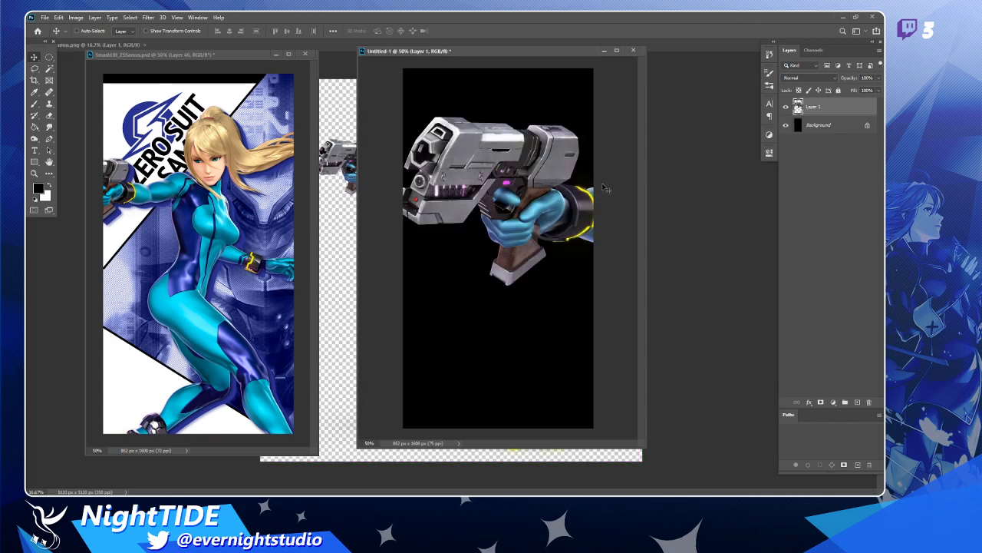
{"action": "left_click_drag", "start_coordinate": [606, 188], "coordinate": [481, 191]}
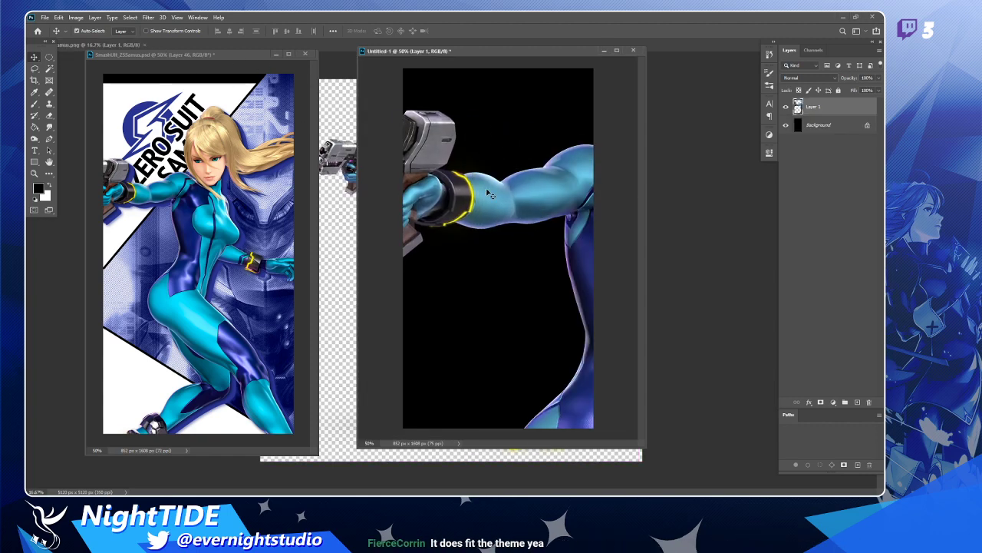
- Scale the Samus layer down to about 49% with Free Transform and move the figure over the canvas
{"action": "key", "text": "ctrl+t"}
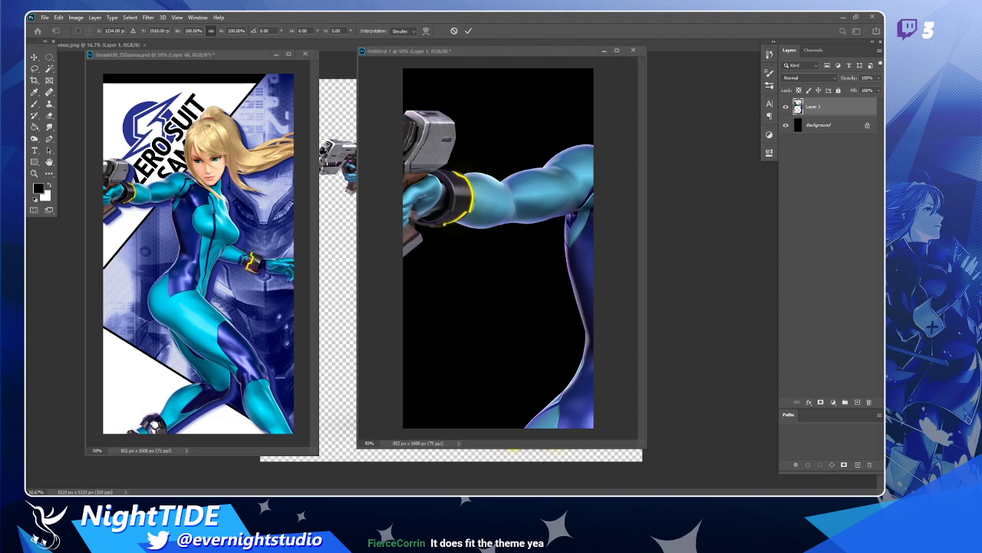
{"action": "left_click", "coordinate": [532, 193]}
{"action": "scroll", "coordinate": [547, 192], "scroll_direction": "down", "scroll_amount": 5}
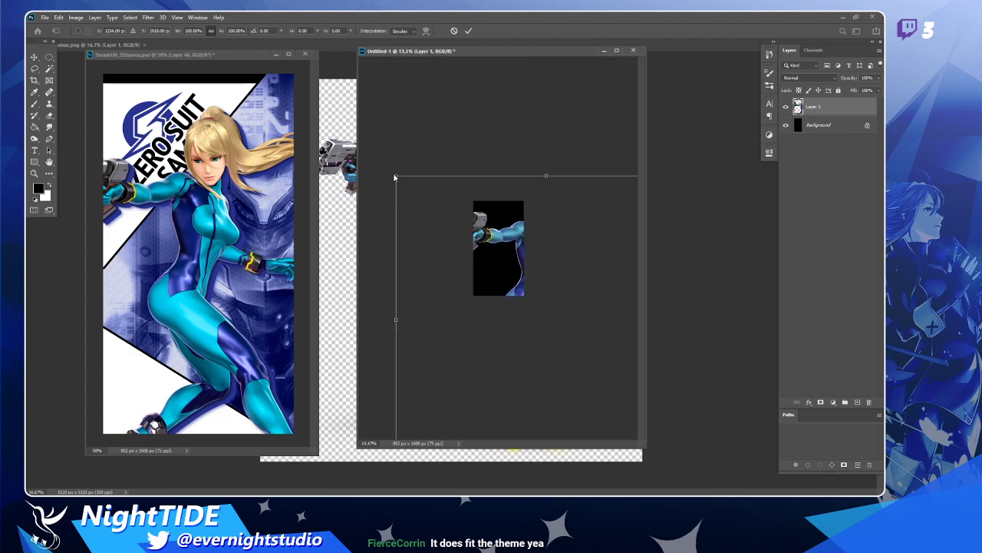
{"action": "left_click_drag", "start_coordinate": [394, 177], "coordinate": [555, 310]}
{"action": "left_click_drag", "start_coordinate": [600, 365], "coordinate": [488, 255]}
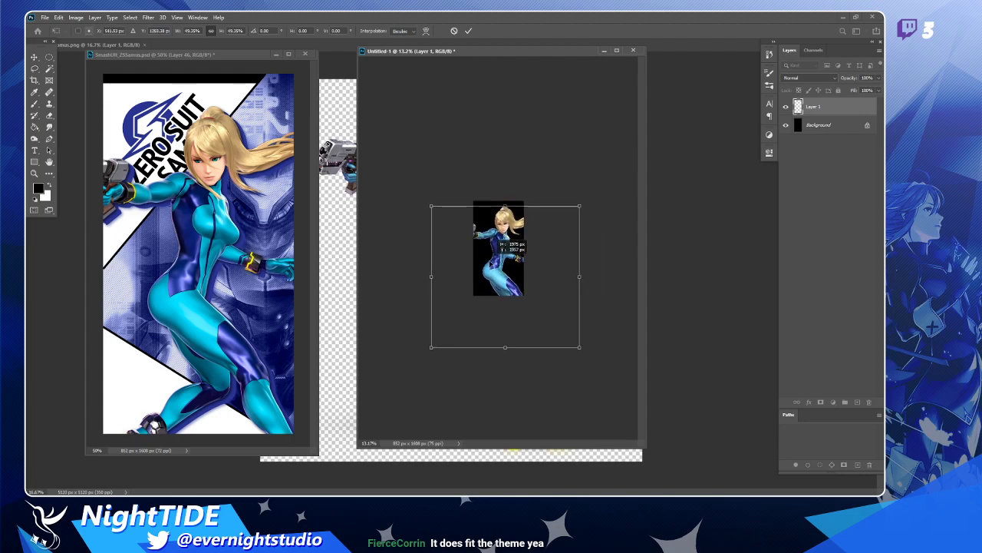
{"action": "scroll", "coordinate": [499, 247], "scroll_direction": "up", "scroll_amount": 3}
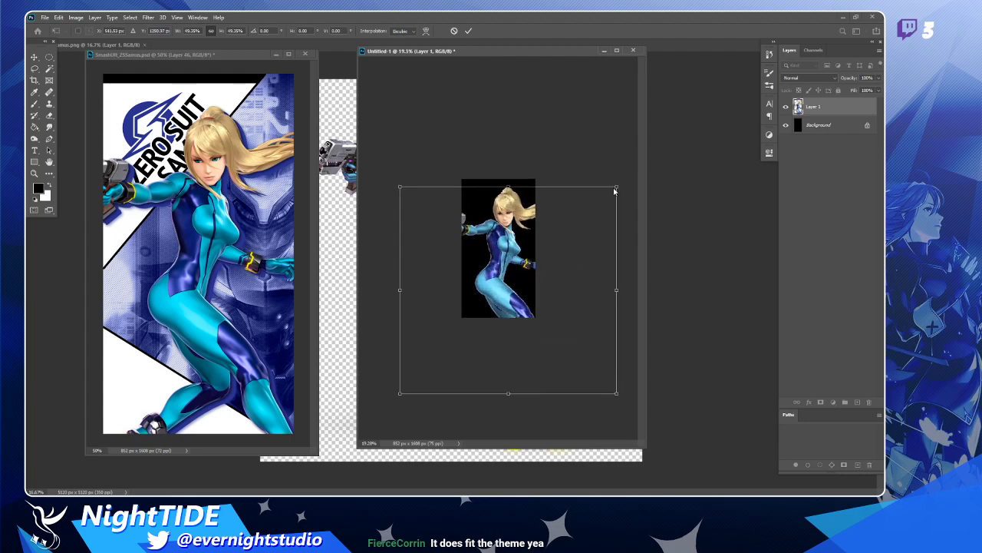
- Reduce the Samus layer to about 39.5% and position it so the gun, head and front foot fit the canvas, then apply the transform
{"action": "left_click_drag", "start_coordinate": [617, 185], "coordinate": [578, 221]}
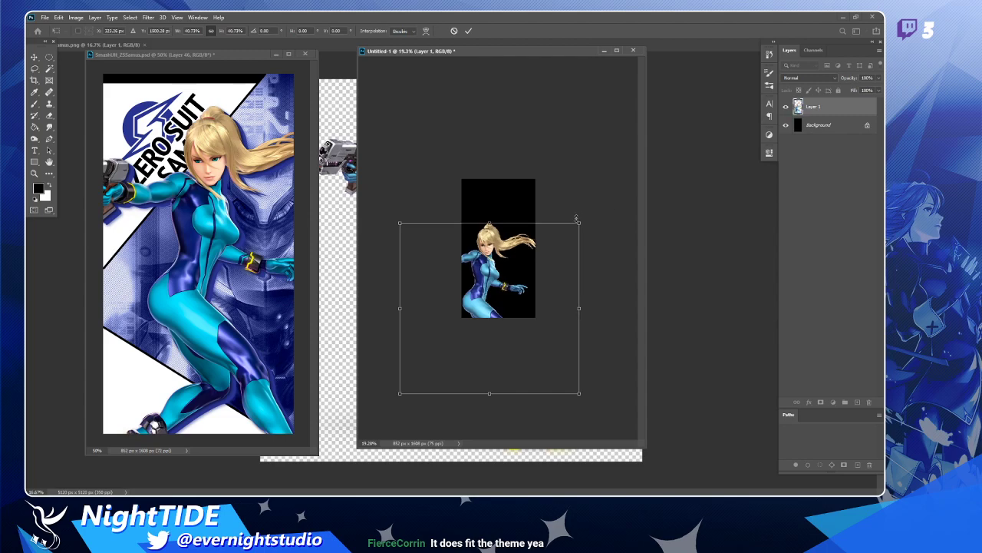
{"action": "left_click_drag", "start_coordinate": [525, 282], "coordinate": [539, 250]}
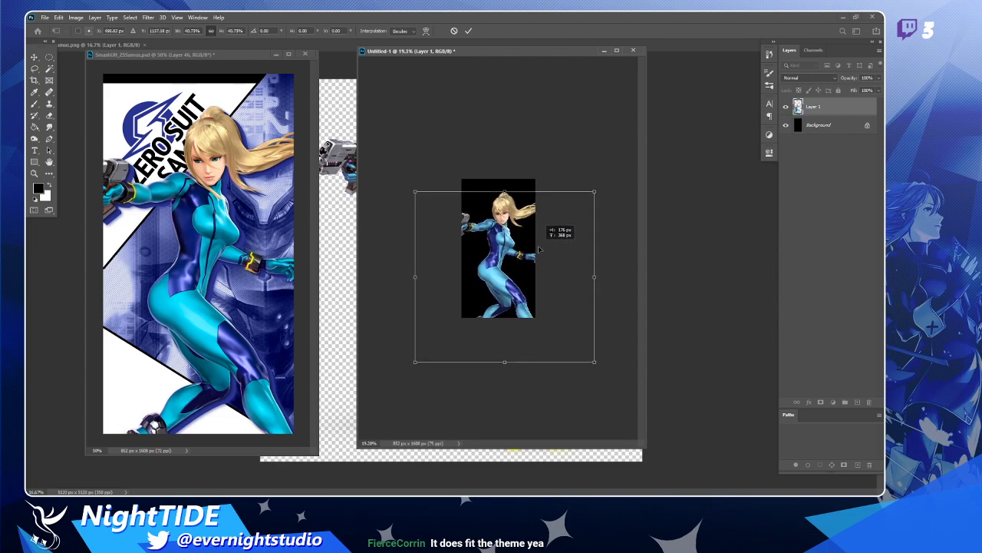
{"action": "scroll", "coordinate": [514, 261], "scroll_direction": "up", "scroll_amount": 2}
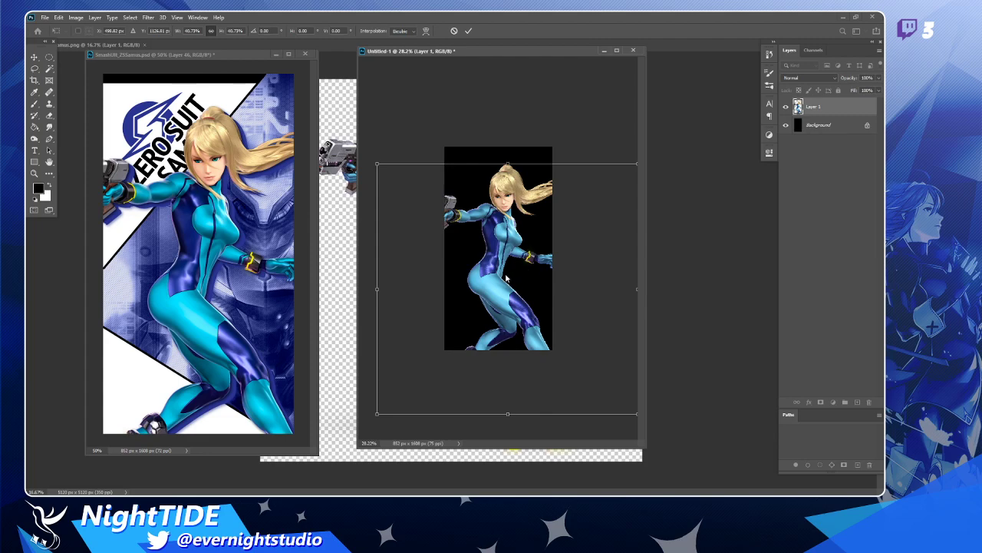
{"action": "left_click_drag", "start_coordinate": [524, 259], "coordinate": [514, 258]}
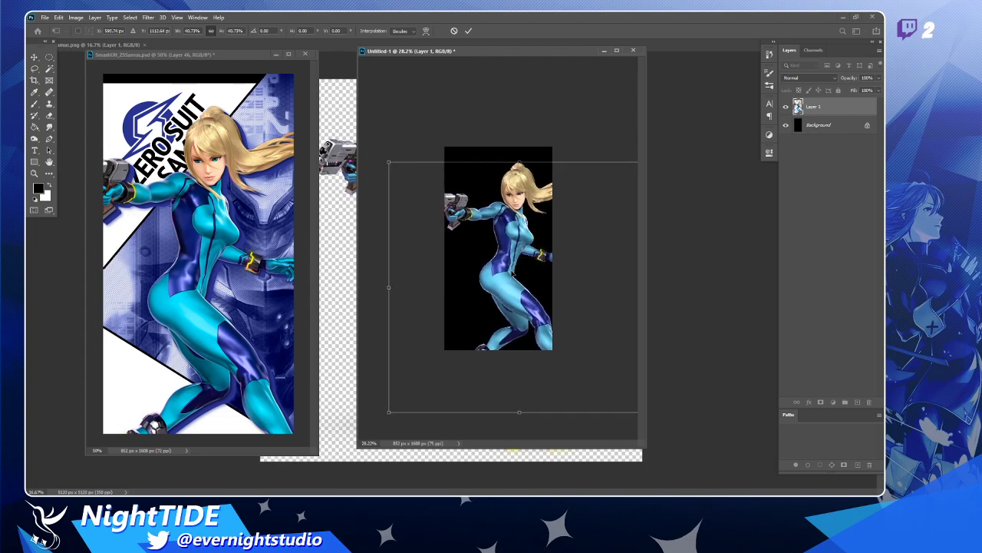
{"action": "left_click_drag", "start_coordinate": [389, 163], "coordinate": [397, 170]}
{"action": "left_click_drag", "start_coordinate": [534, 263], "coordinate": [527, 252]}
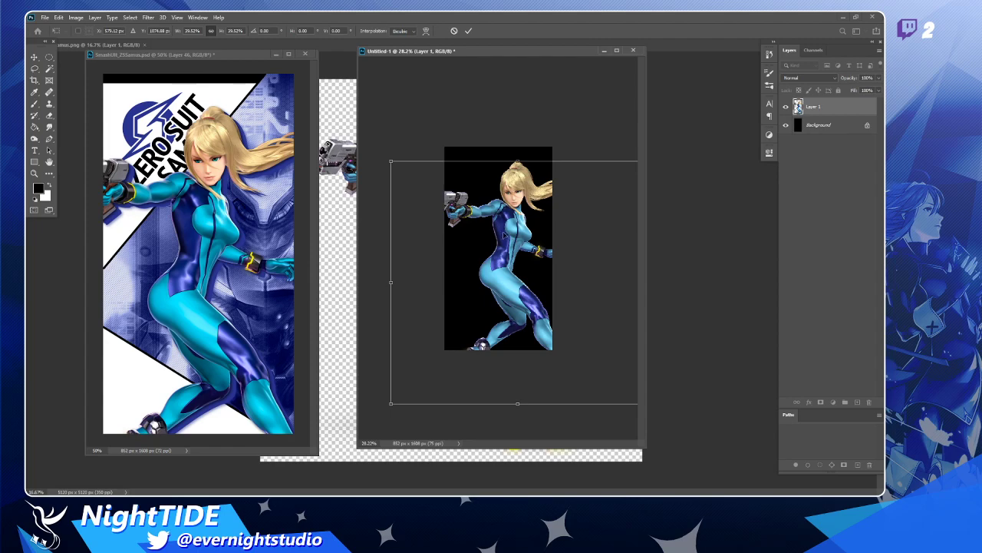
{"action": "key", "text": "Return"}
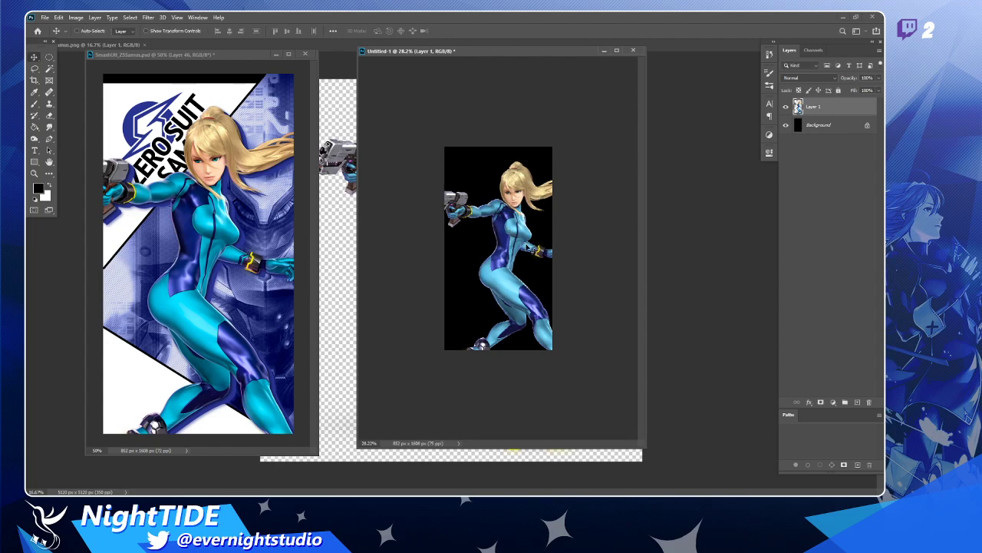
- Zoom the new wallpaper document to 50% and enlarge its window around the canvas
{"action": "key", "text": "z"}
{"action": "left_click", "coordinate": [531, 250]}
{"action": "left_click", "coordinate": [531, 251]}
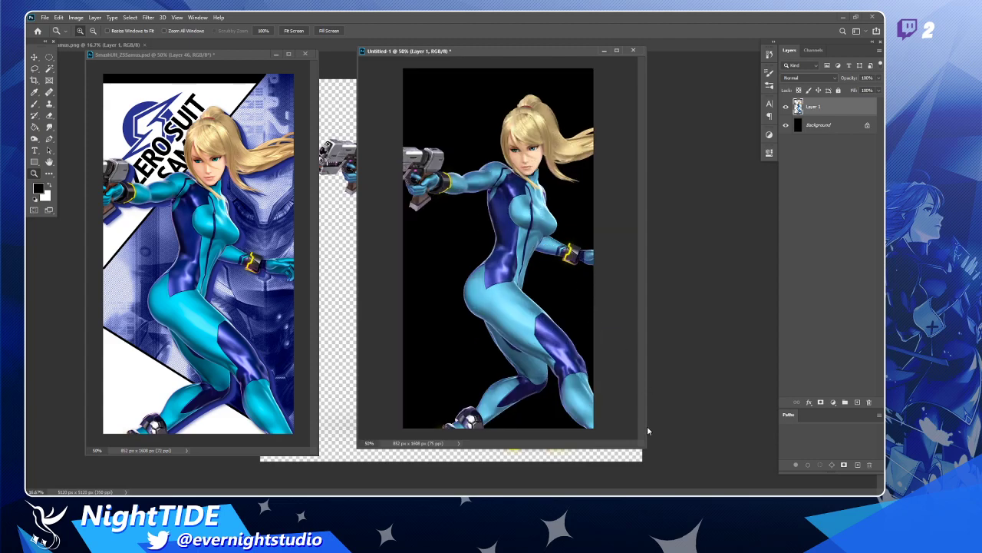
{"action": "left_click_drag", "start_coordinate": [642, 444], "coordinate": [695, 464]}
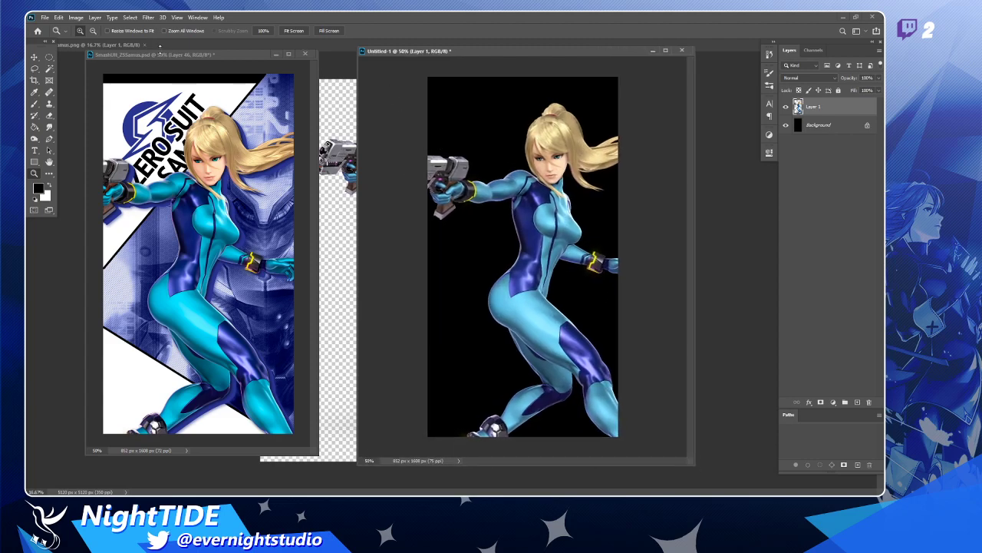
- Close the Samus PNG and, in the reference document, move the Layer 44 logo down to beside the character's hip
{"action": "left_click", "coordinate": [145, 46]}
{"action": "key", "text": "ctrl+w"}
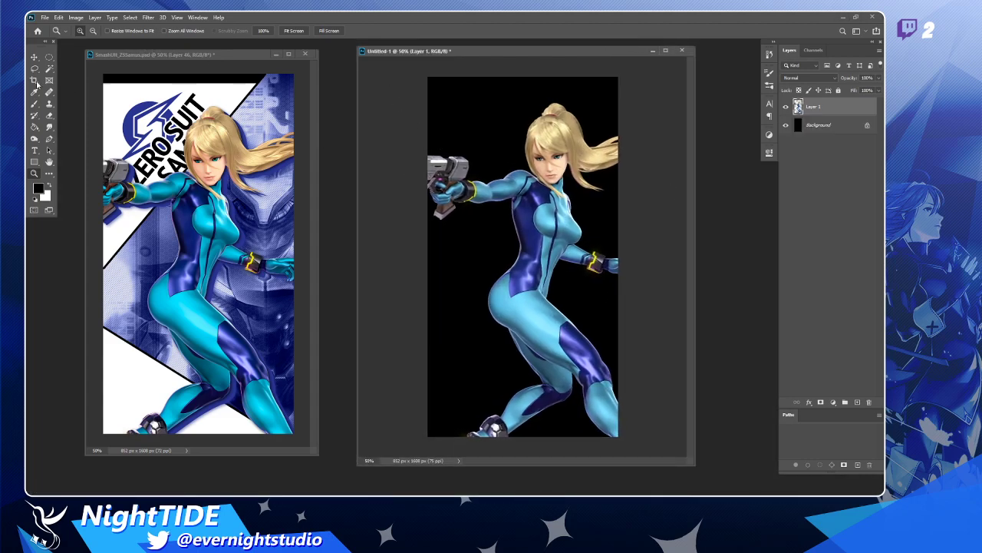
{"action": "left_click", "coordinate": [35, 59]}
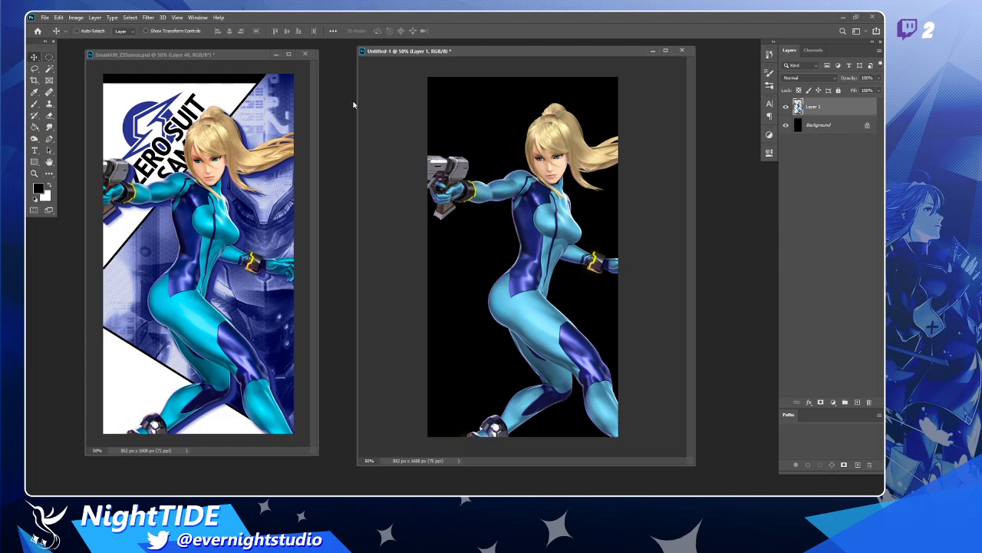
{"action": "left_click", "coordinate": [170, 61]}
{"action": "left_click", "coordinate": [813, 235]}
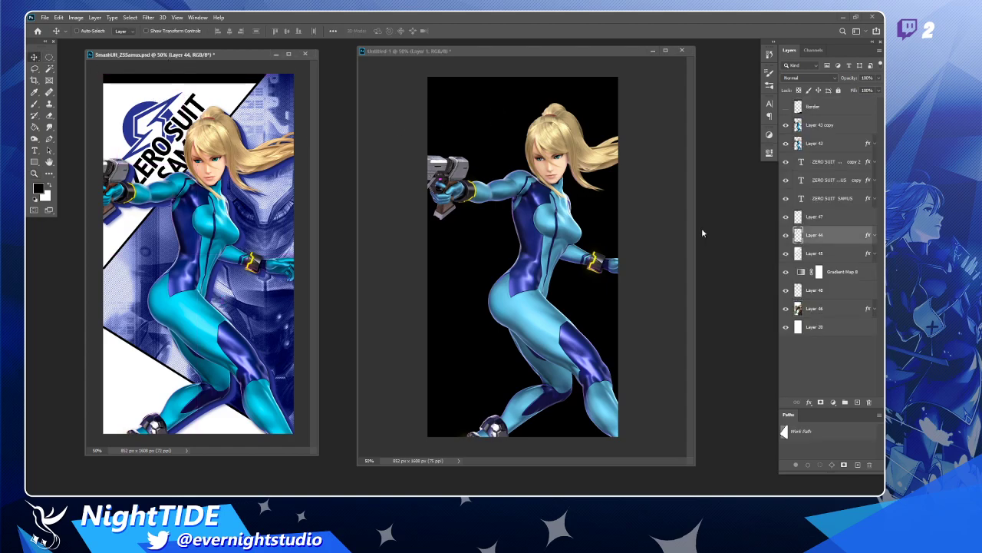
{"action": "left_click", "coordinate": [786, 235]}
{"action": "left_click", "coordinate": [786, 235]}
{"action": "left_click_drag", "start_coordinate": [200, 139], "coordinate": [234, 250]}
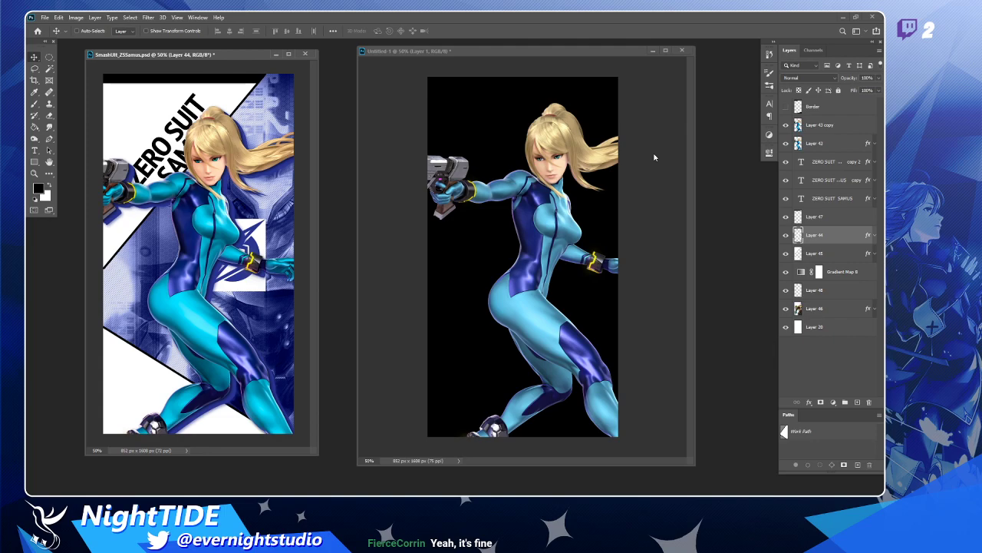
{"action": "left_click", "coordinate": [583, 52]}
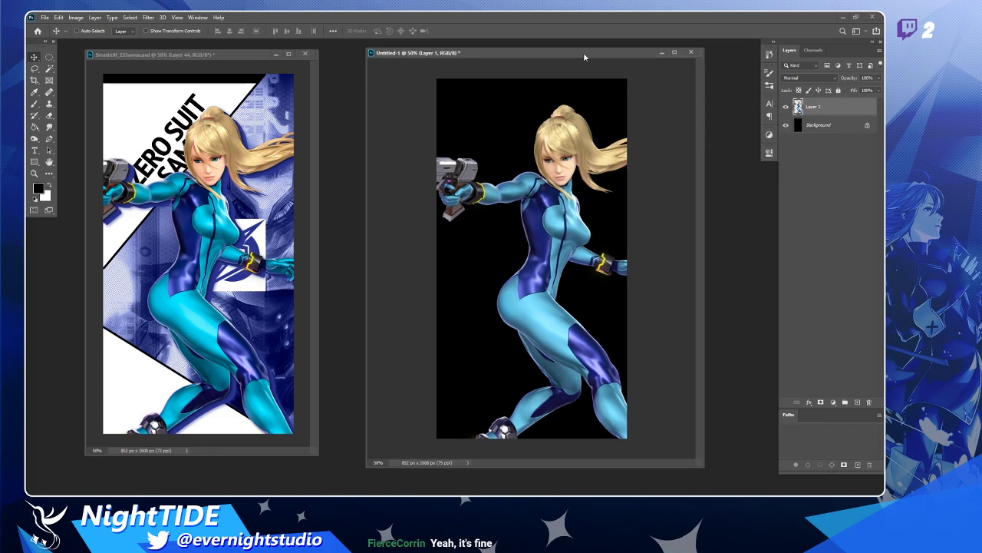
{"action": "left_click_drag", "start_coordinate": [584, 52], "coordinate": [579, 53]}
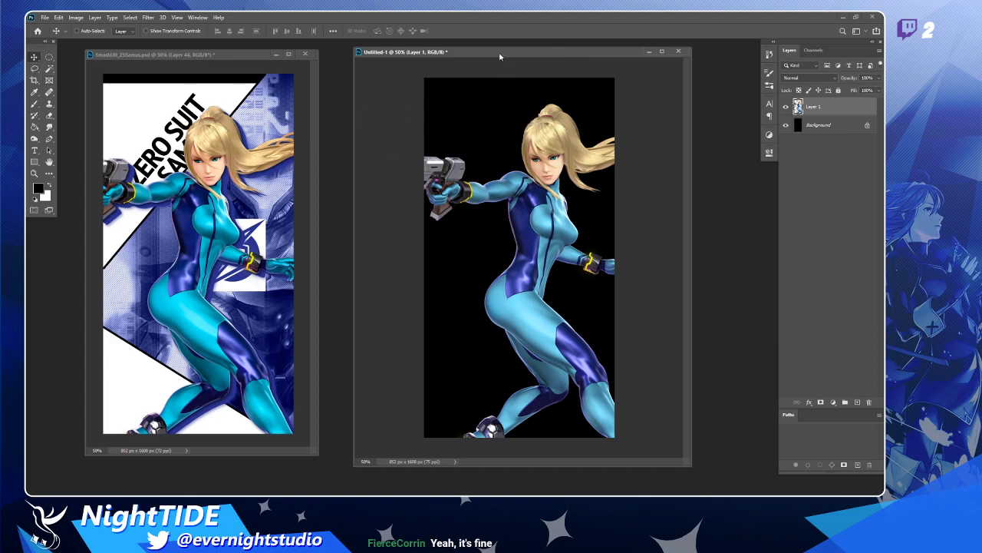
{"action": "left_click_drag", "start_coordinate": [495, 53], "coordinate": [488, 53]}
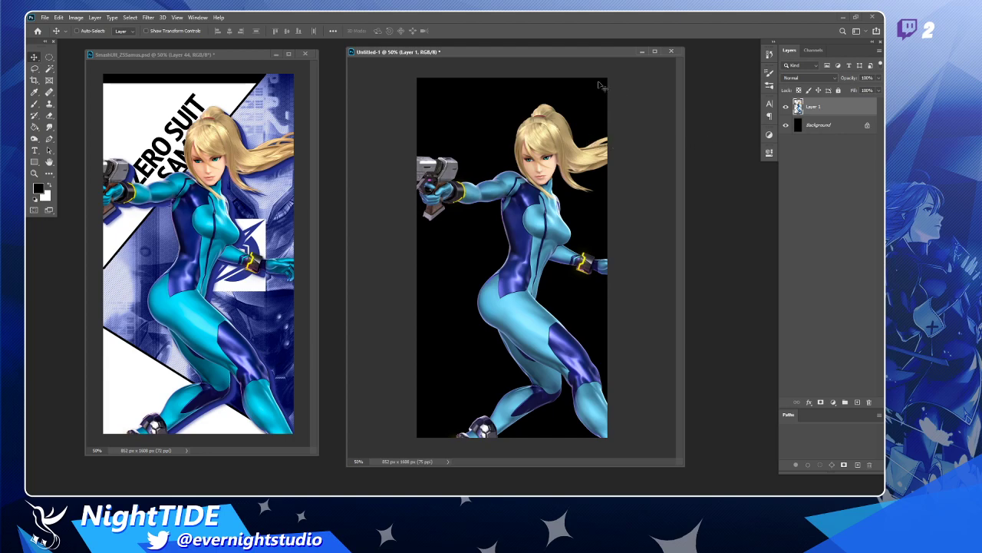
{"action": "left_click_drag", "start_coordinate": [533, 51], "coordinate": [539, 56]}
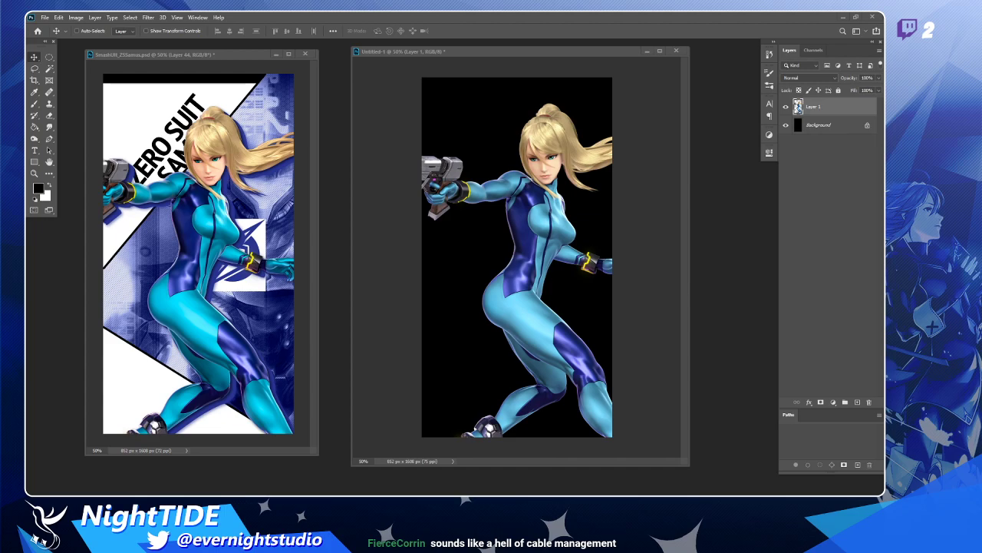
- Open the Zero Suit Samus icon PNG, copy the icon into the new wallpaper document and close the PNG
{"action": "left_click_drag", "start_coordinate": [770, 159], "coordinate": [720, 129]}
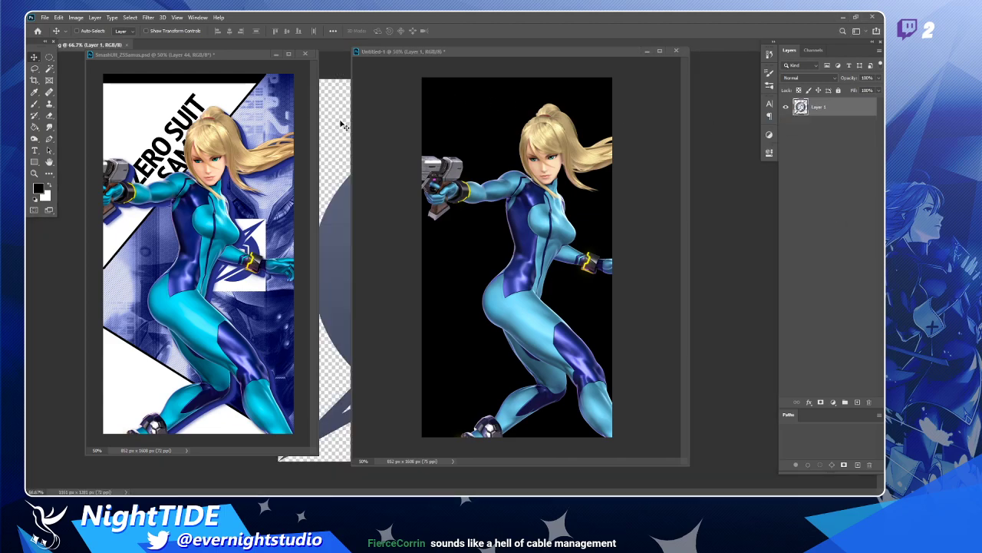
{"action": "left_click_drag", "start_coordinate": [92, 44], "coordinate": [159, 67]}
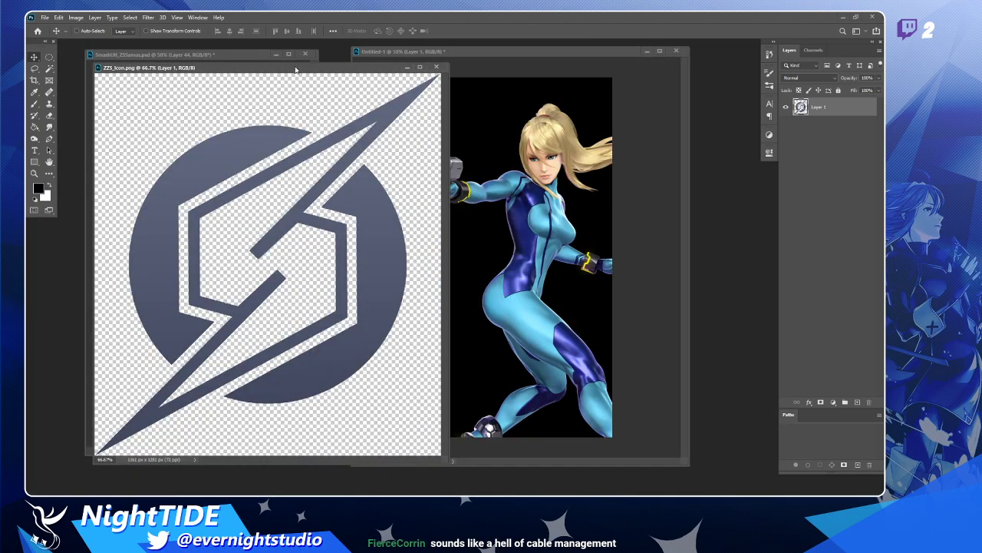
{"action": "left_click_drag", "start_coordinate": [297, 68], "coordinate": [354, 69]}
{"action": "left_click_drag", "start_coordinate": [347, 173], "coordinate": [351, 122]}
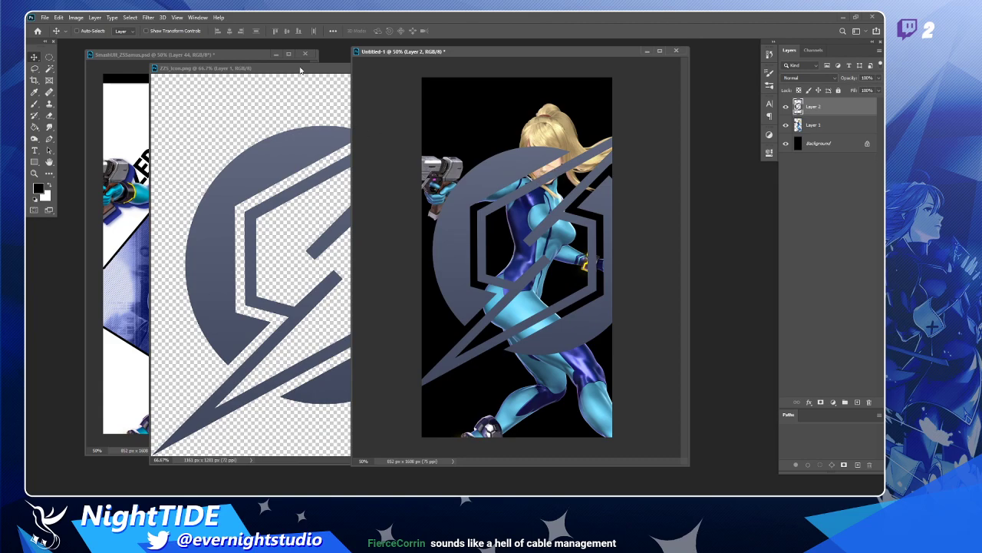
{"action": "left_click_drag", "start_coordinate": [300, 69], "coordinate": [261, 75]}
{"action": "left_click", "coordinate": [458, 75]}
- Place the Samus layer above the icon layer and convert the locked Background into a normal layer
{"action": "left_click_drag", "start_coordinate": [865, 121], "coordinate": [851, 103]}
{"action": "double_click", "coordinate": [844, 144]}
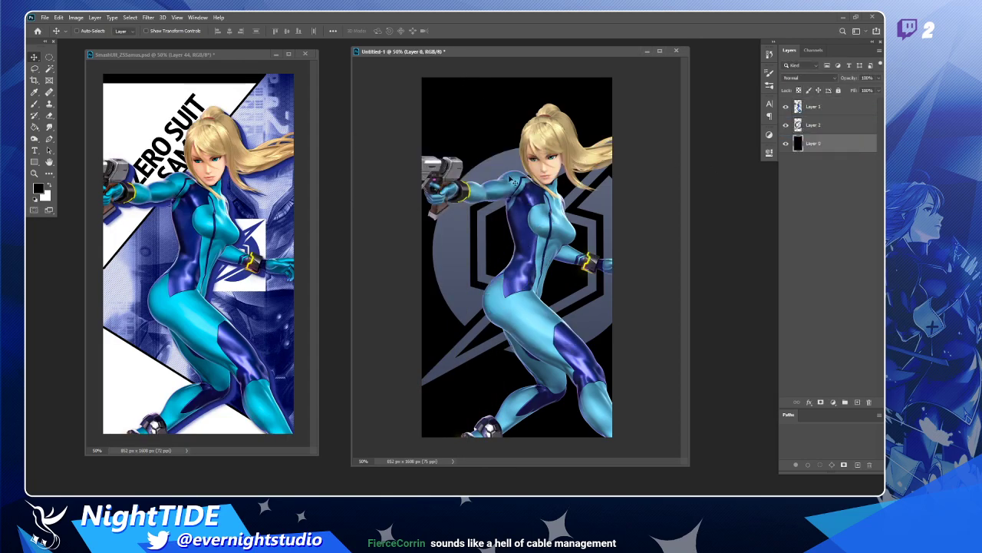
{"action": "left_click_drag", "start_coordinate": [483, 252], "coordinate": [514, 247]}
{"action": "key", "text": "ctrl+z"}
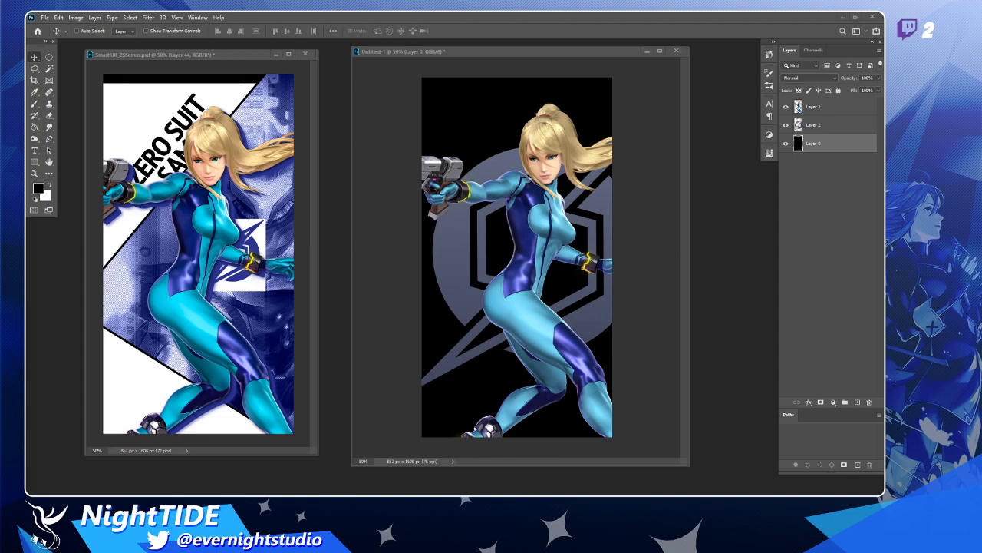
- Open the armored Samus JPG artwork and copy it into the wallpaper document directly above the black layer
{"action": "left_click", "coordinate": [236, 217]}
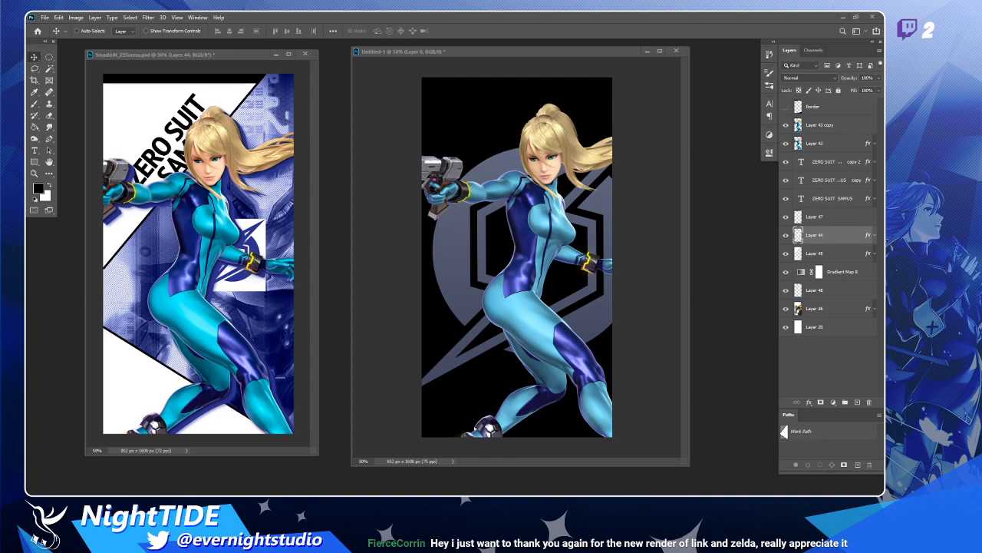
{"action": "left_click_drag", "start_coordinate": [807, 311], "coordinate": [727, 264]}
{"action": "left_click_drag", "start_coordinate": [244, 61], "coordinate": [225, 75]}
{"action": "left_click", "coordinate": [327, 165]}
{"action": "left_click_drag", "start_coordinate": [327, 166], "coordinate": [466, 243]}
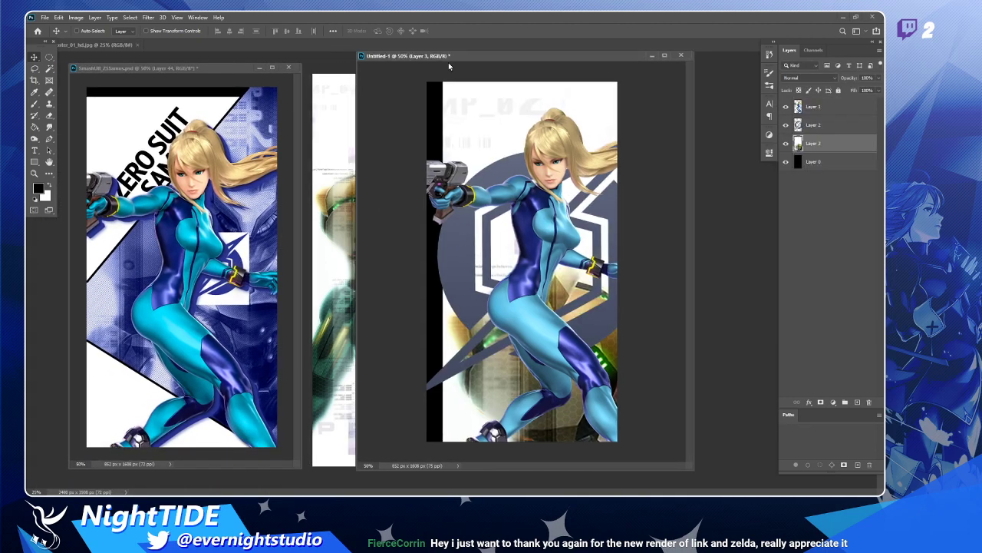
{"action": "left_click_drag", "start_coordinate": [436, 51], "coordinate": [429, 71]}
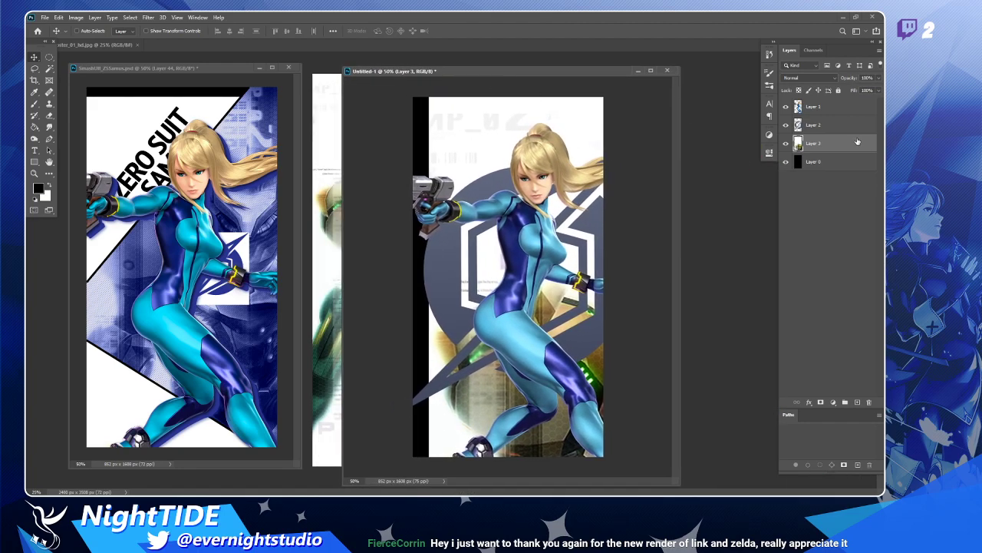
- Scale the icon layer down to about 30% and place it in the lower left of the canvas beside Samus's legs
{"action": "left_click", "coordinate": [833, 127]}
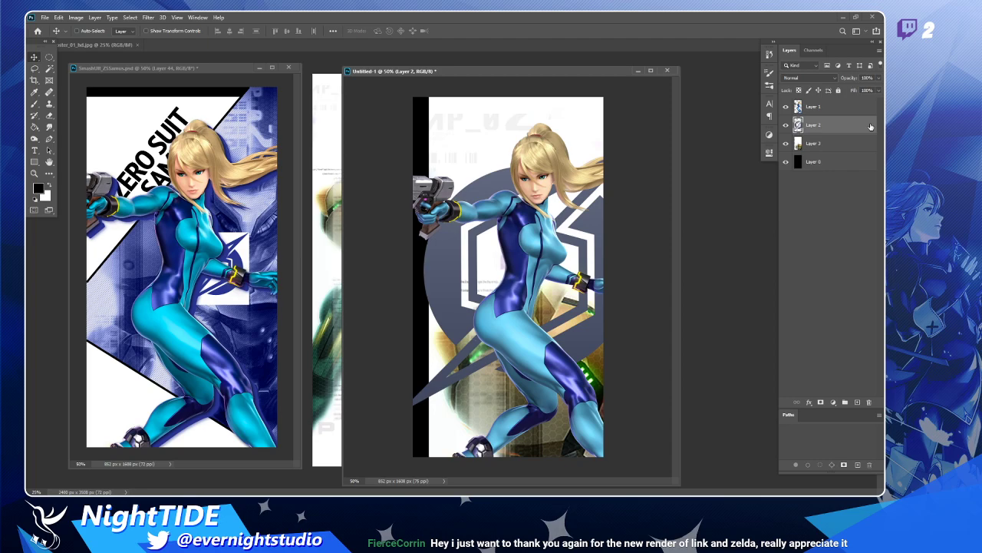
{"action": "key", "text": "ctrl+t"}
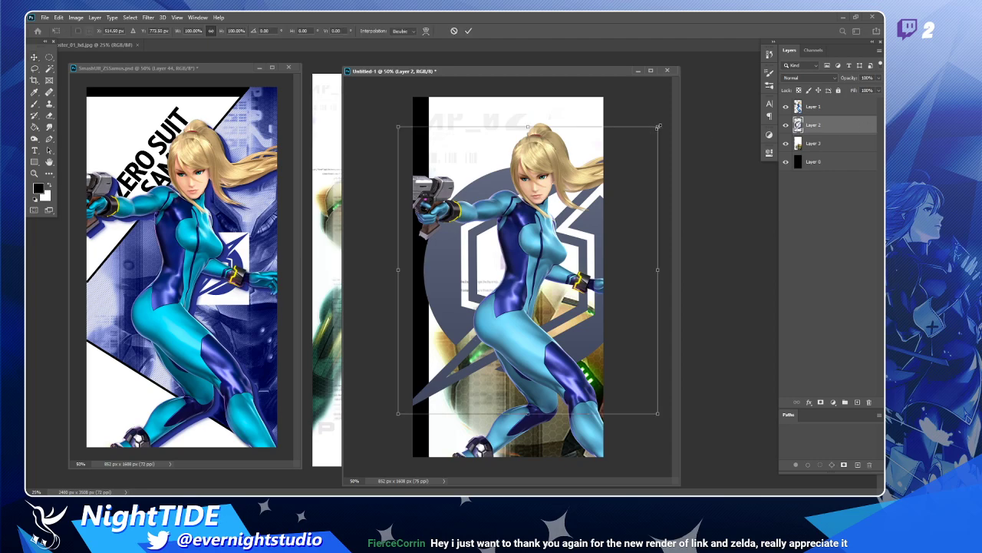
{"action": "left_click_drag", "start_coordinate": [659, 126], "coordinate": [450, 304]}
{"action": "left_click_drag", "start_coordinate": [442, 350], "coordinate": [462, 361]}
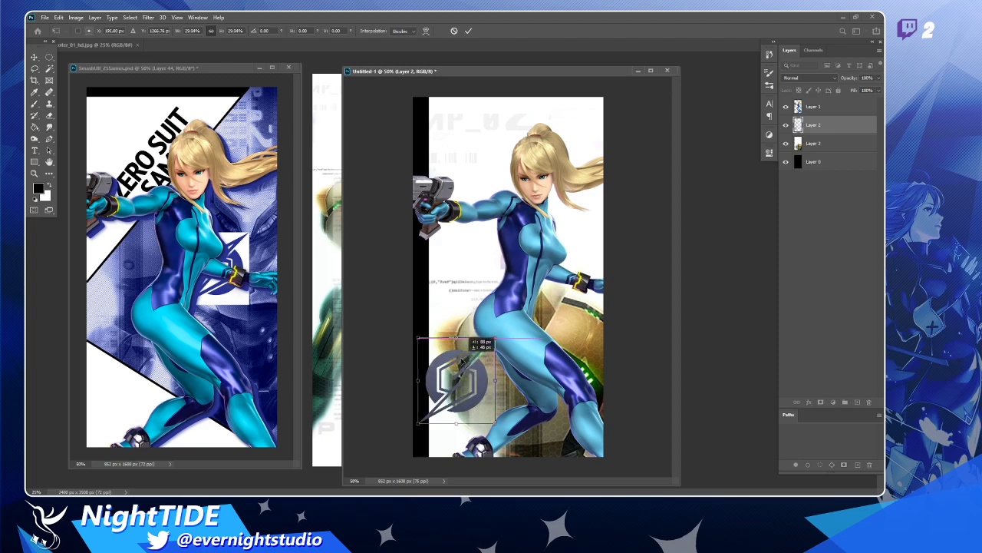
{"action": "key", "text": "Return"}
- Shrink the armor artwork on Layer 3 to about 56% with Free Transform and move it behind Samus
{"action": "left_click", "coordinate": [836, 144]}
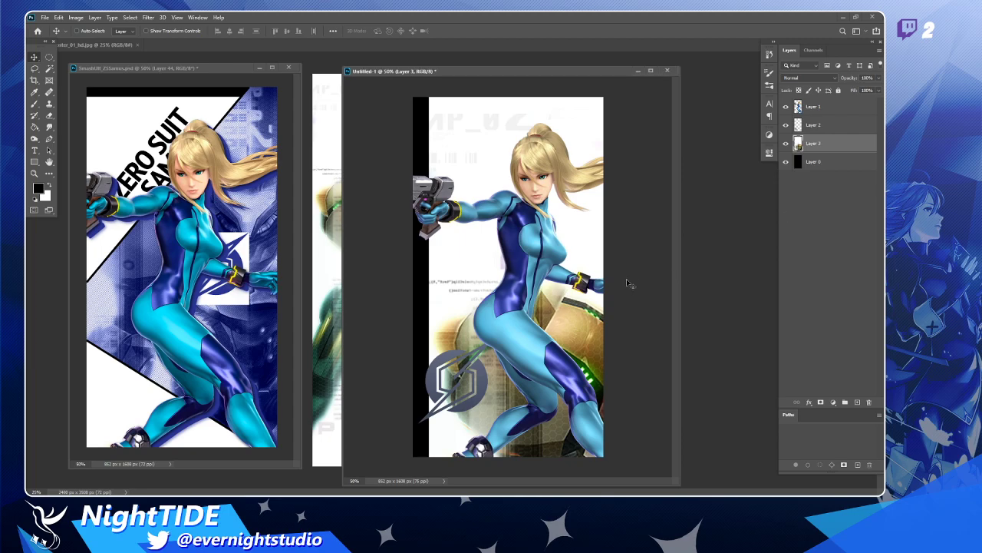
{"action": "left_click_drag", "start_coordinate": [626, 279], "coordinate": [499, 156]}
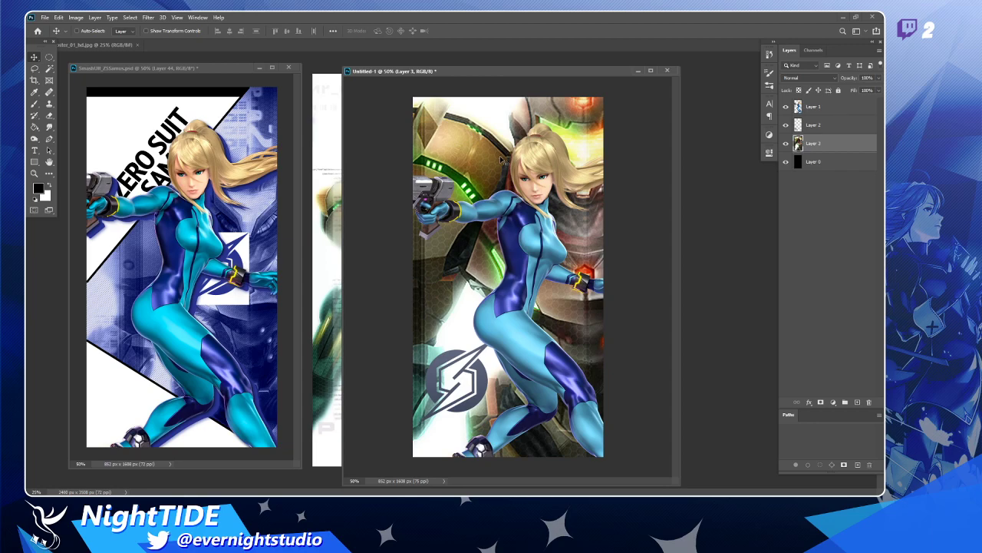
{"action": "key", "text": "ctrl+t"}
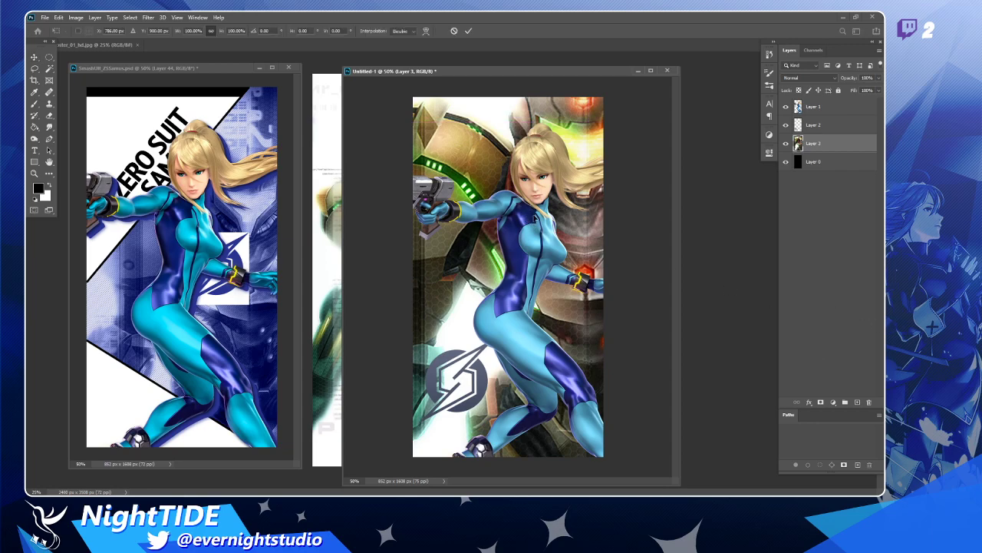
{"action": "scroll", "coordinate": [539, 221], "scroll_direction": "down", "scroll_amount": 5}
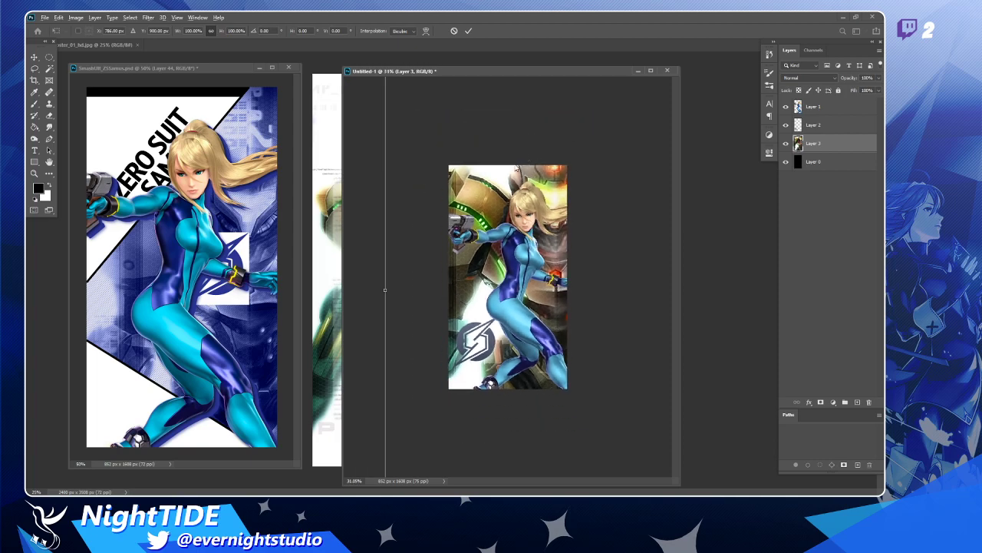
{"action": "left_click_drag", "start_coordinate": [554, 165], "coordinate": [537, 225]}
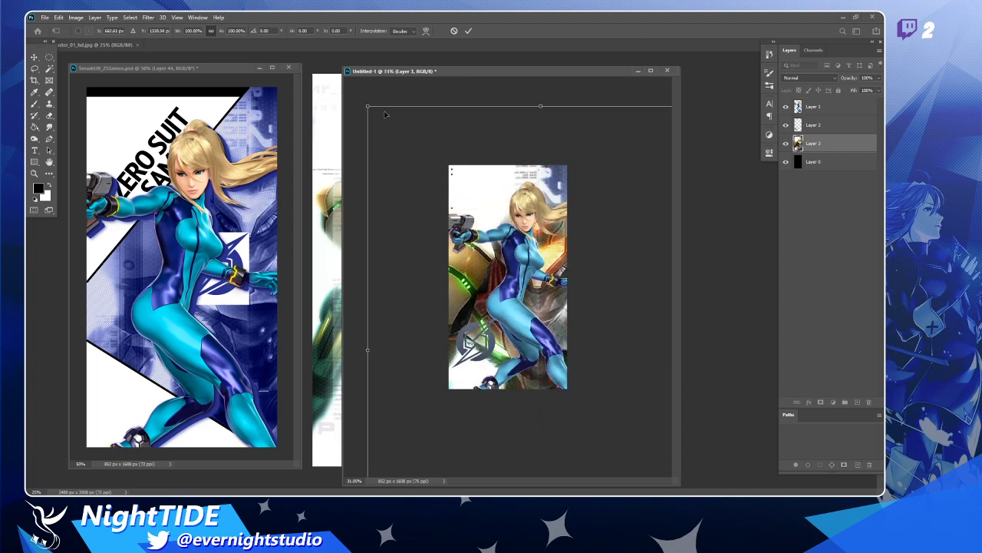
{"action": "left_click_drag", "start_coordinate": [368, 107], "coordinate": [512, 310]}
{"action": "left_click_drag", "start_coordinate": [623, 391], "coordinate": [556, 245]}
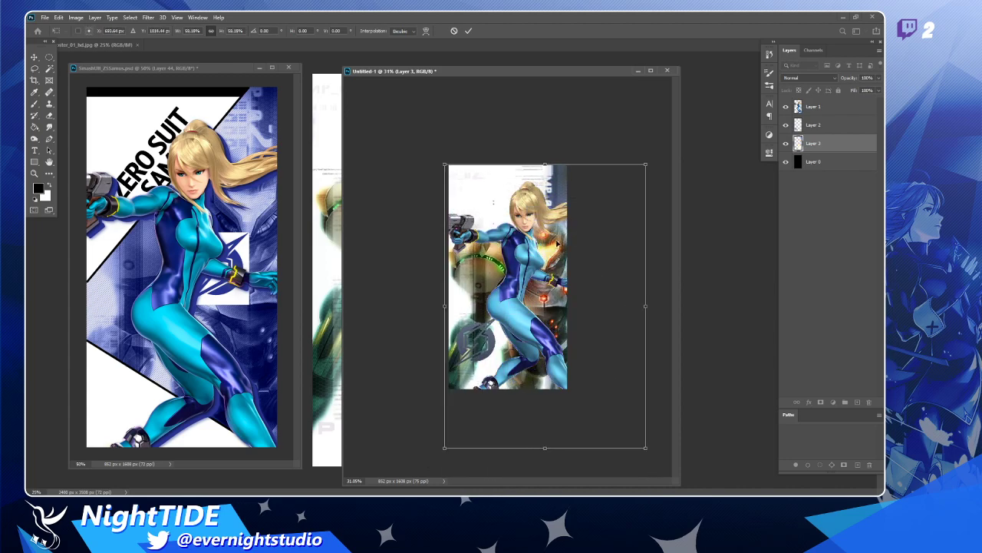
- Refine the armor artwork's scale to about 60%, shift it so the helmet sits beside Samus's shoulder, and apply the transform
{"action": "left_click_drag", "start_coordinate": [445, 164], "coordinate": [434, 149]}
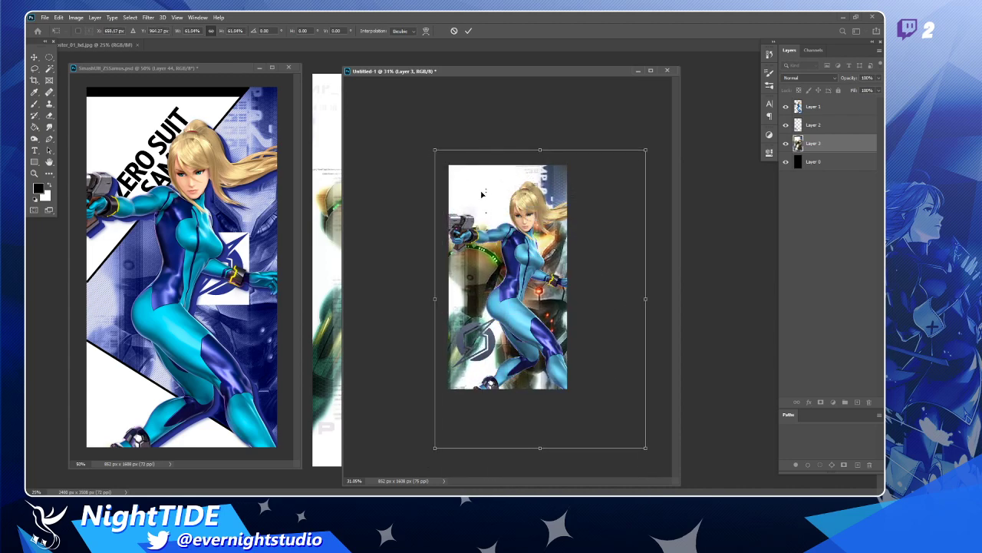
{"action": "mouse_move", "coordinate": [510, 201]}
{"action": "left_mouse_down"}
{"action": "mouse_move", "coordinate": [522, 204]}
{"action": "mouse_move", "coordinate": [512, 206]}
{"action": "left_mouse_up"}
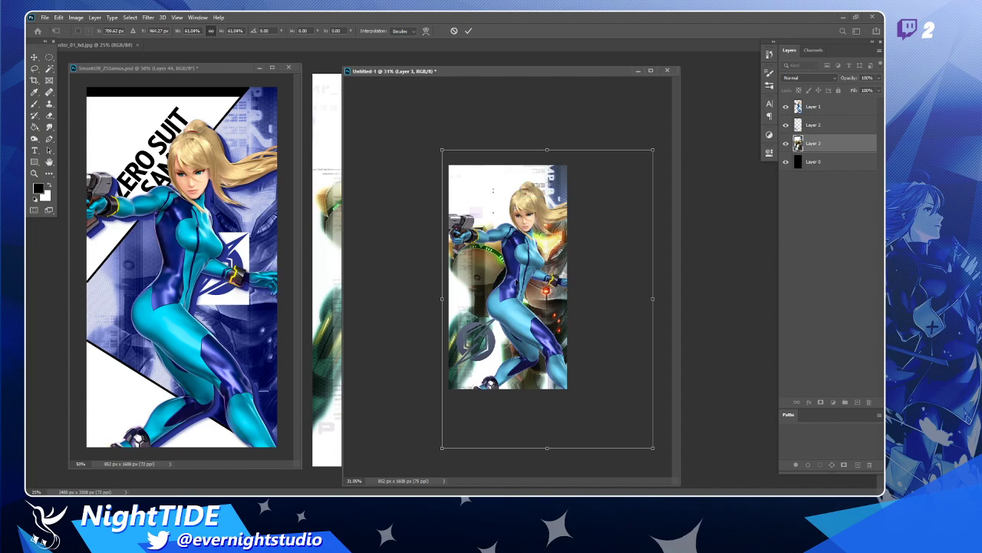
{"action": "left_click_drag", "start_coordinate": [442, 451], "coordinate": [445, 443]}
{"action": "mouse_move", "coordinate": [528, 284]}
{"action": "left_mouse_down"}
{"action": "mouse_move", "coordinate": [530, 298]}
{"action": "mouse_move", "coordinate": [530, 286]}
{"action": "left_mouse_up"}
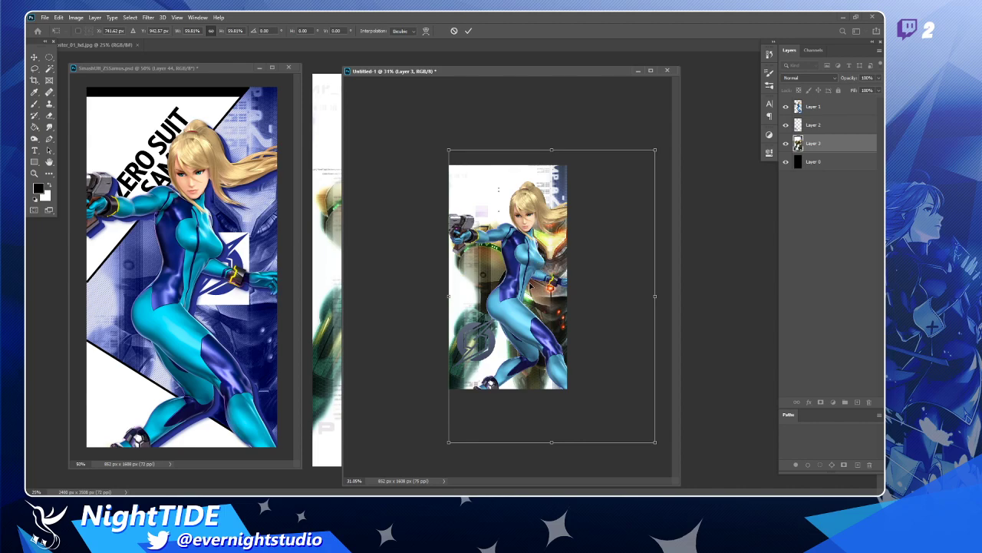
{"action": "key", "text": "Return"}
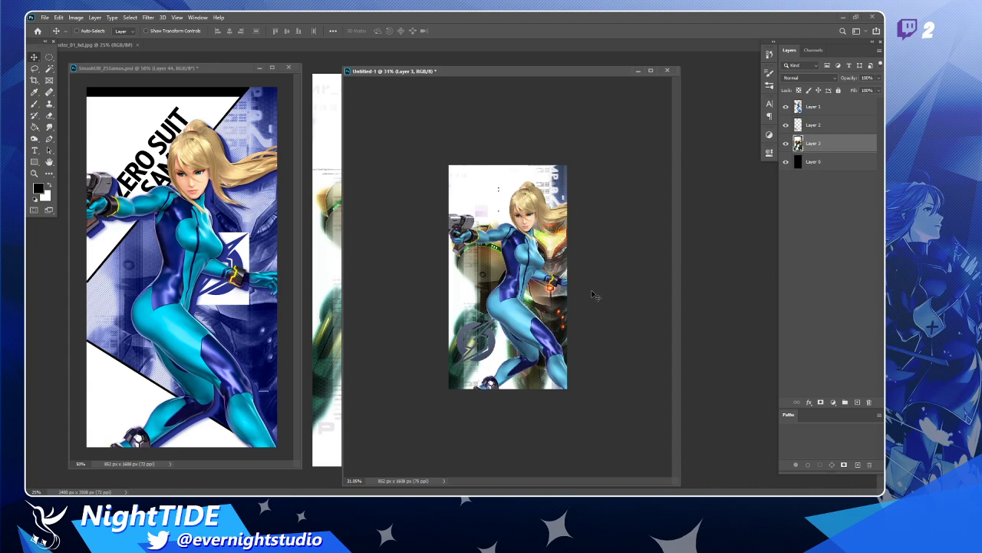
- Enlarge the armor artwork to about 113% with Free Transform, reposition it so the helmet stays visible beside Samus, and apply the transform
{"action": "key", "text": "ctrl+t"}
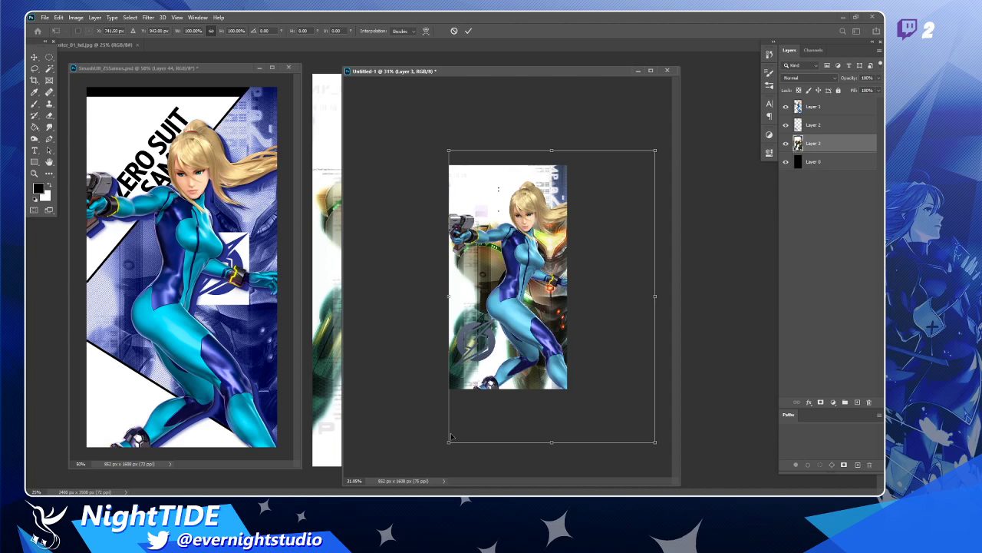
{"action": "left_click_drag", "start_coordinate": [447, 442], "coordinate": [434, 463]}
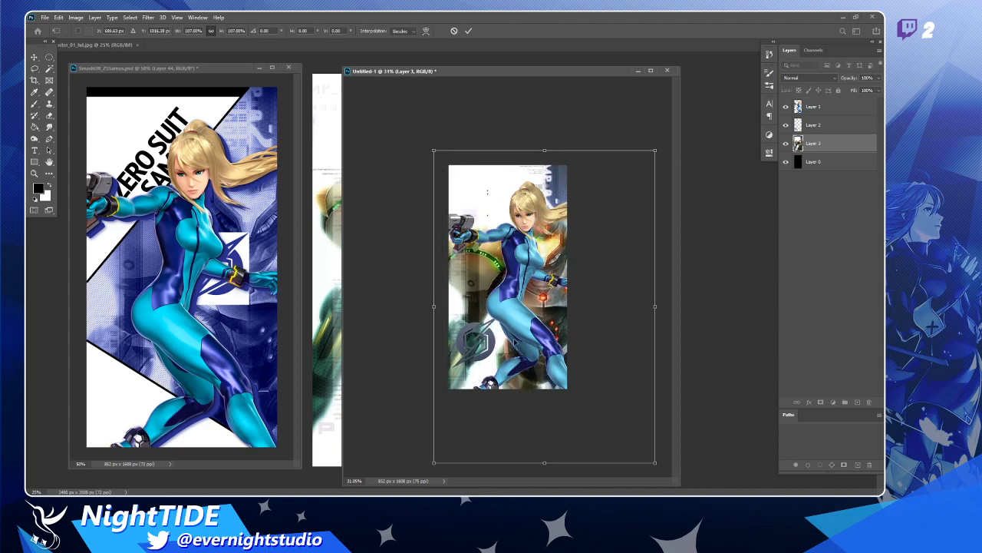
{"action": "mouse_move", "coordinate": [529, 308]}
{"action": "left_mouse_down"}
{"action": "mouse_move", "coordinate": [532, 317]}
{"action": "mouse_move", "coordinate": [537, 309]}
{"action": "left_mouse_up"}
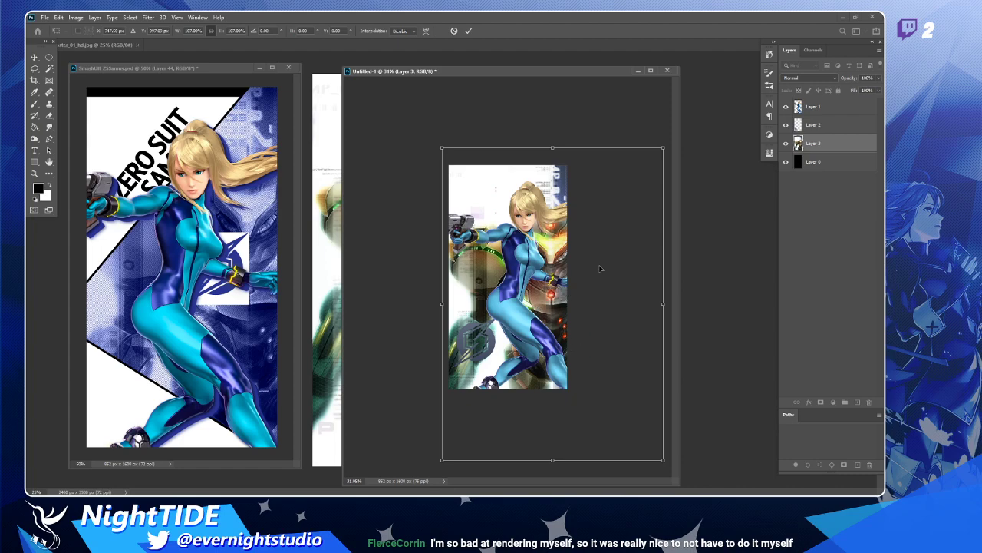
{"action": "left_click_drag", "start_coordinate": [442, 146], "coordinate": [427, 130]}
{"action": "left_click_drag", "start_coordinate": [489, 182], "coordinate": [492, 198]}
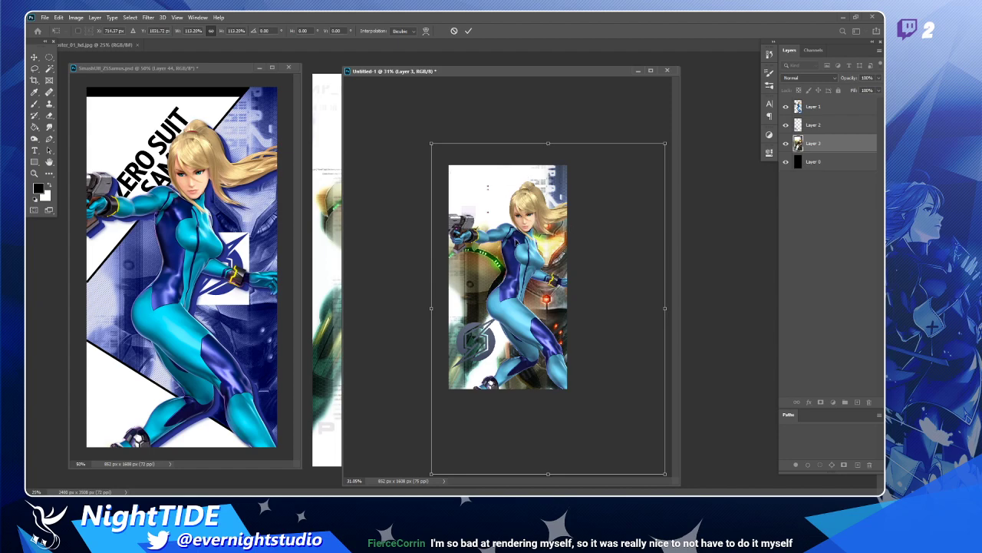
{"action": "left_click_drag", "start_coordinate": [516, 242], "coordinate": [527, 241]}
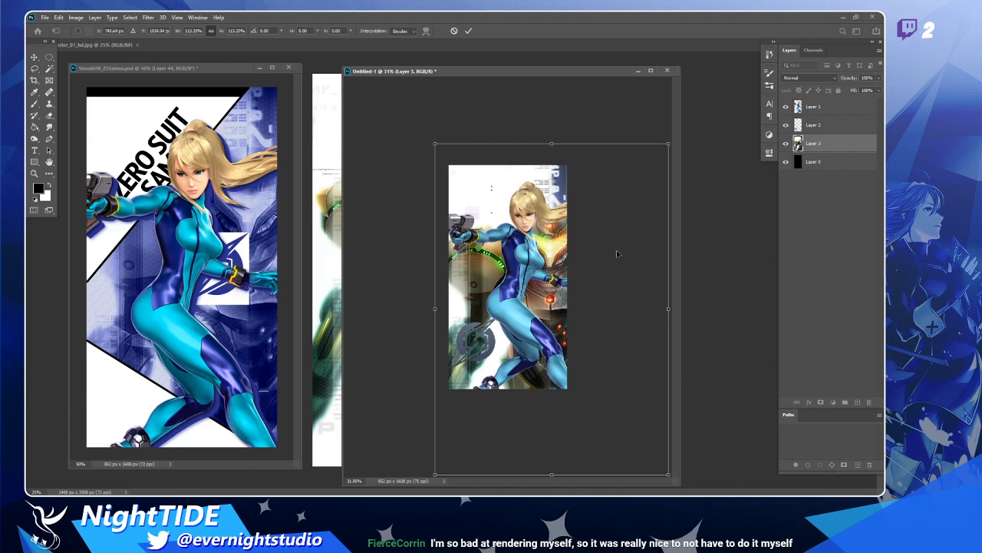
{"action": "key", "text": "Return"}
{"action": "key", "text": "z"}
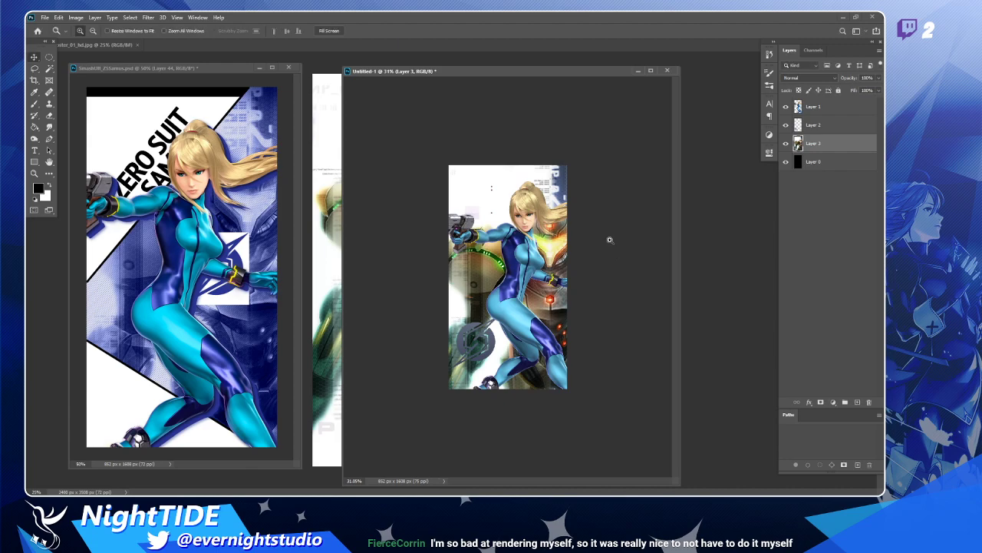
- Compare the composition with and without the Samus render by toggling Layer 1's visibility to examine the armor artwork behind her
{"action": "left_click", "coordinate": [605, 247]}
{"action": "left_click", "coordinate": [560, 261]}
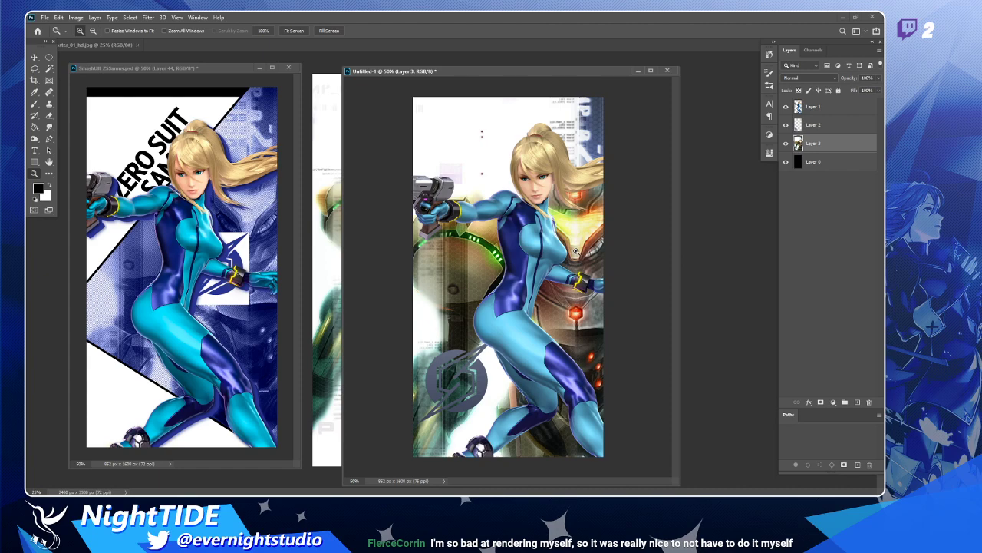
{"action": "key", "text": "v"}
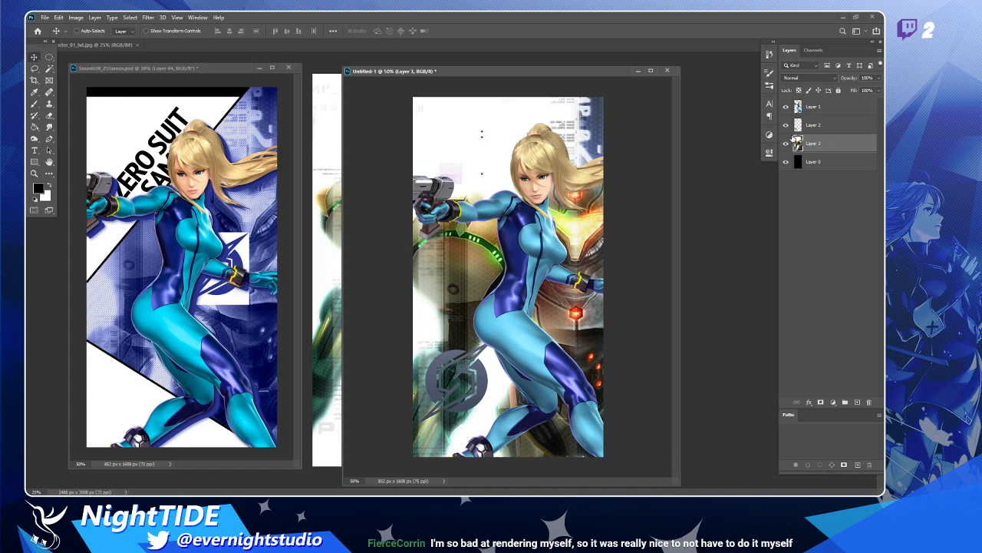
{"action": "left_click", "coordinate": [785, 107]}
{"action": "left_click", "coordinate": [785, 107]}
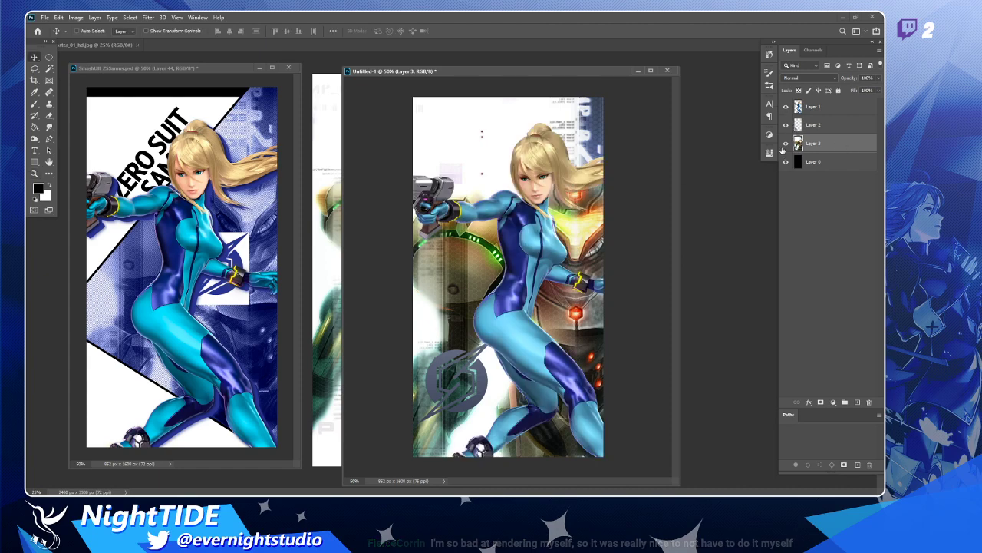
{"action": "left_click", "coordinate": [785, 107]}
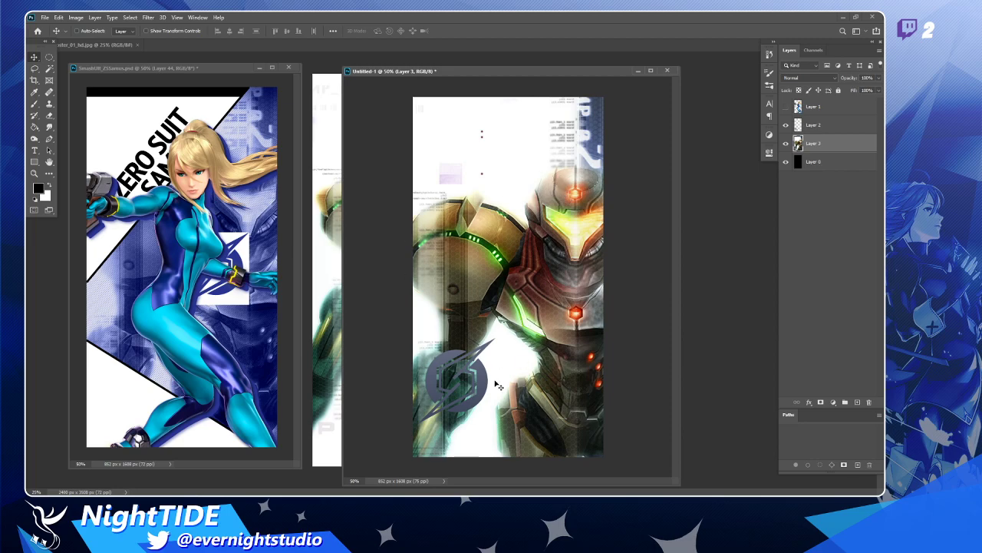
{"action": "left_click", "coordinate": [785, 107]}
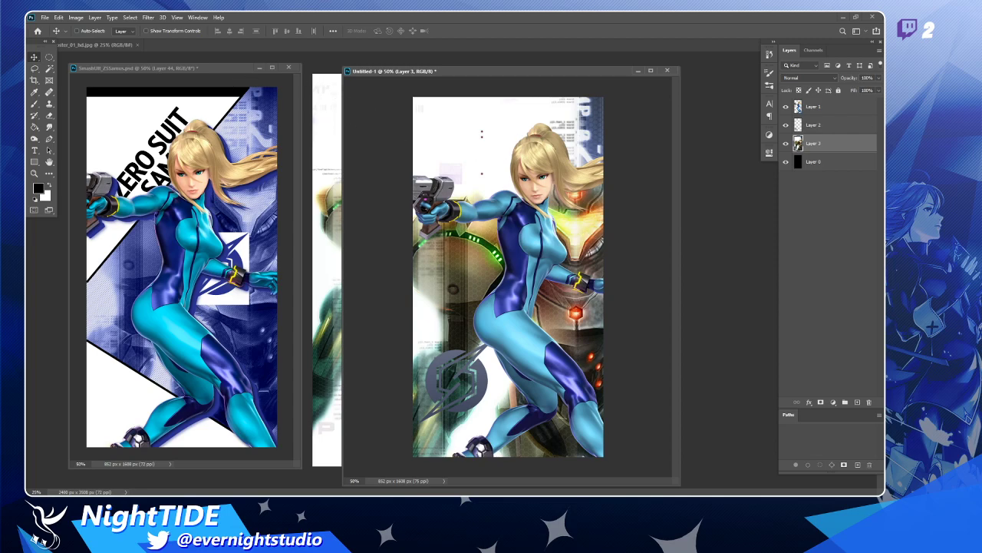
- Add a new layer above Layer 1 and draw a closed four-point Pen path over the canvas top with a slanted lower edge
{"action": "left_click", "coordinate": [829, 111]}
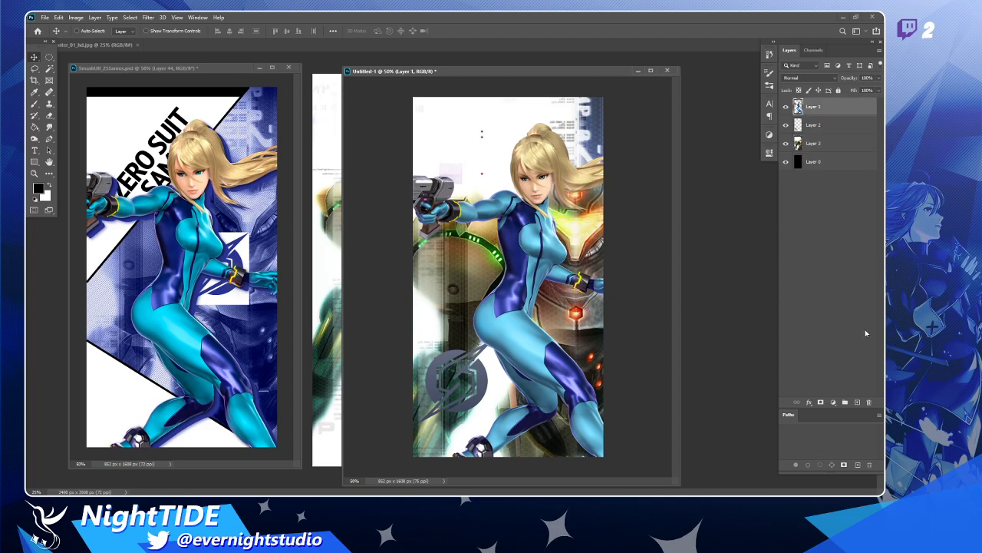
{"action": "left_click", "coordinate": [857, 403]}
{"action": "key", "text": "p"}
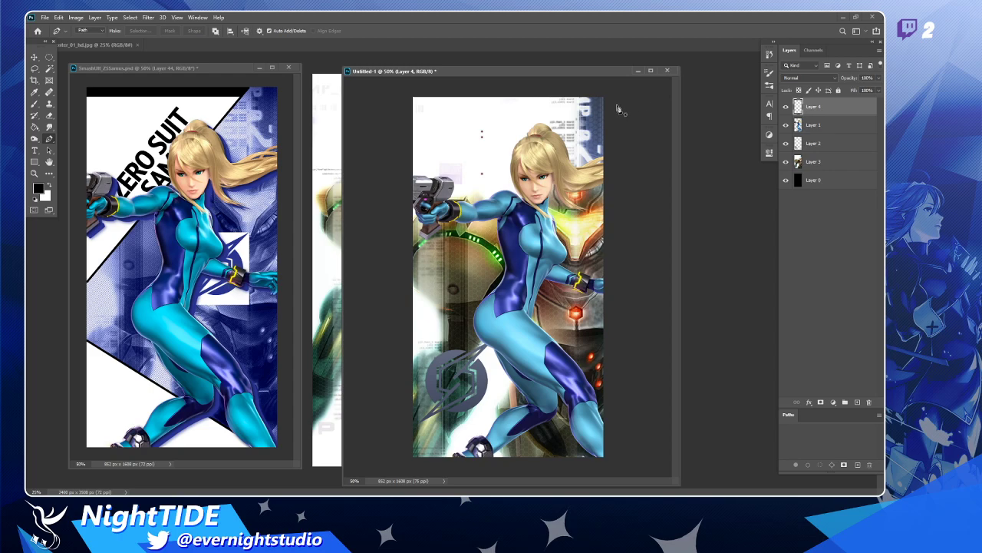
{"action": "left_click", "coordinate": [615, 105]}
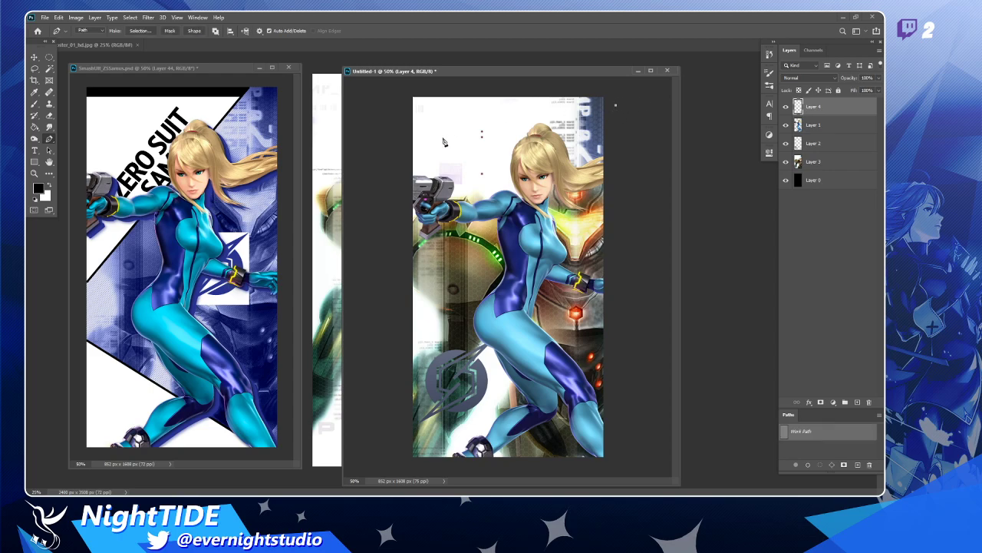
{"action": "left_click", "coordinate": [406, 123]}
{"action": "left_click", "coordinate": [406, 90]}
{"action": "left_click", "coordinate": [628, 85]}
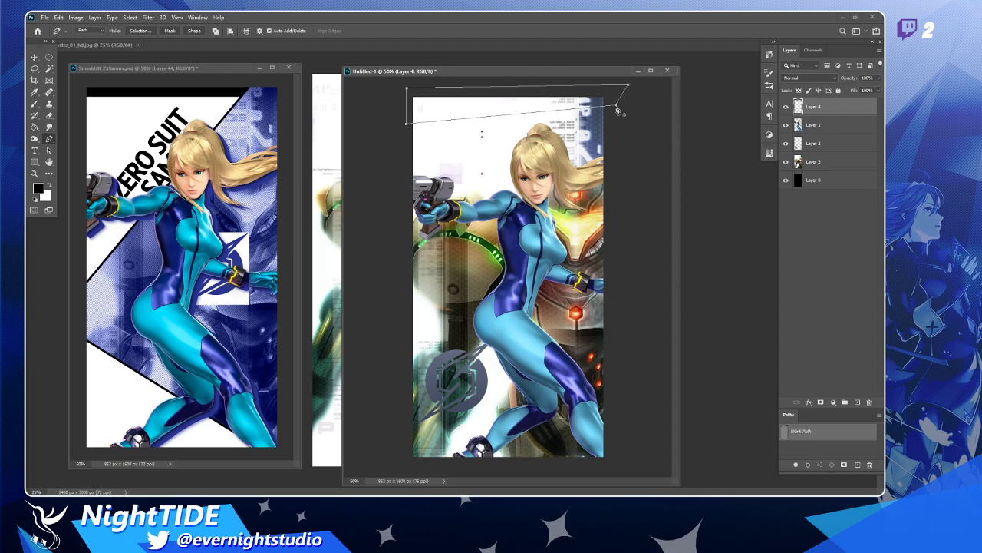
{"action": "left_click", "coordinate": [617, 106]}
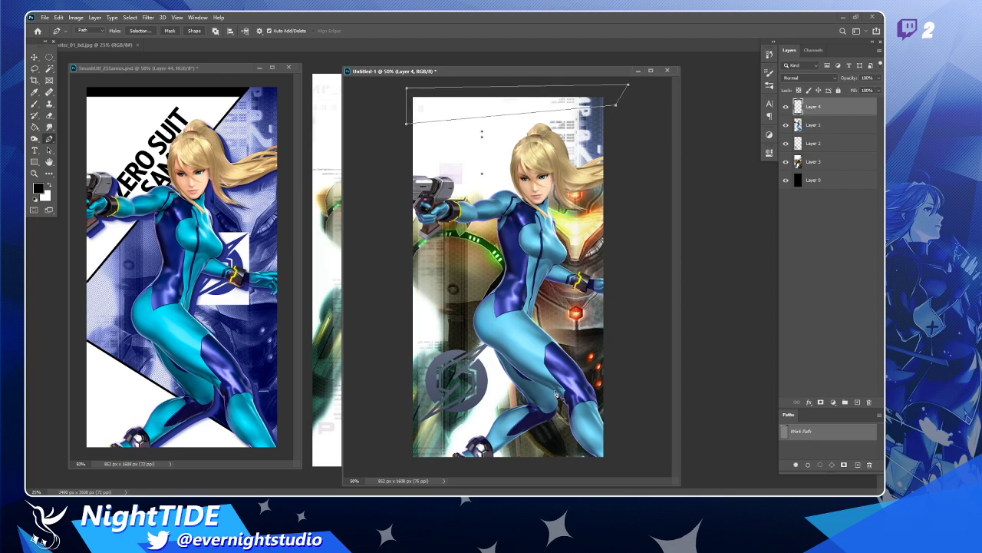
- Draw a second closed four-point path over the canvas bottom with a slanted upper edge and fine-tune its corners
{"action": "left_click", "coordinate": [400, 466]}
{"action": "left_click", "coordinate": [628, 462]}
{"action": "left_click", "coordinate": [616, 416]}
{"action": "left_click", "coordinate": [391, 449]}
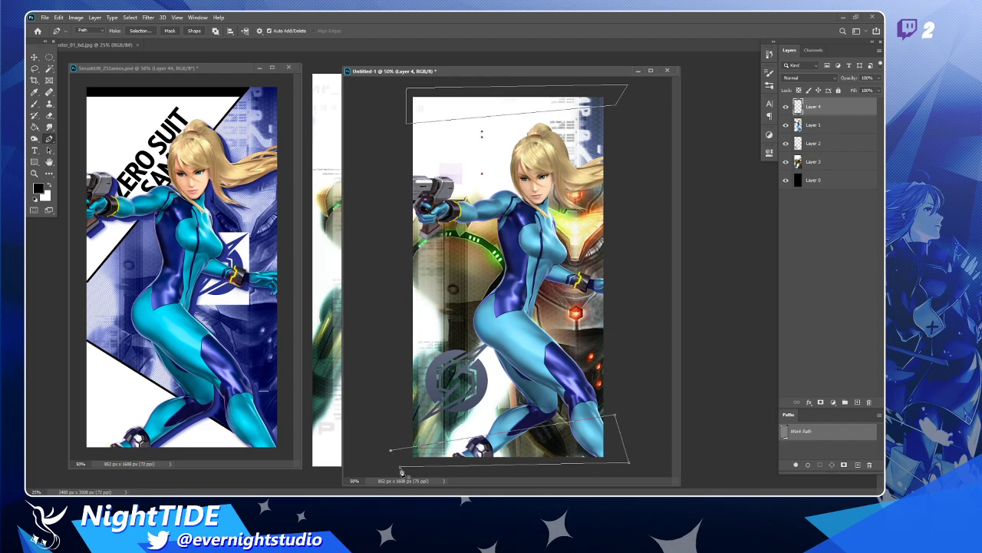
{"action": "left_click", "coordinate": [400, 468]}
{"action": "left_click_drag", "start_coordinate": [390, 455], "coordinate": [396, 457]}
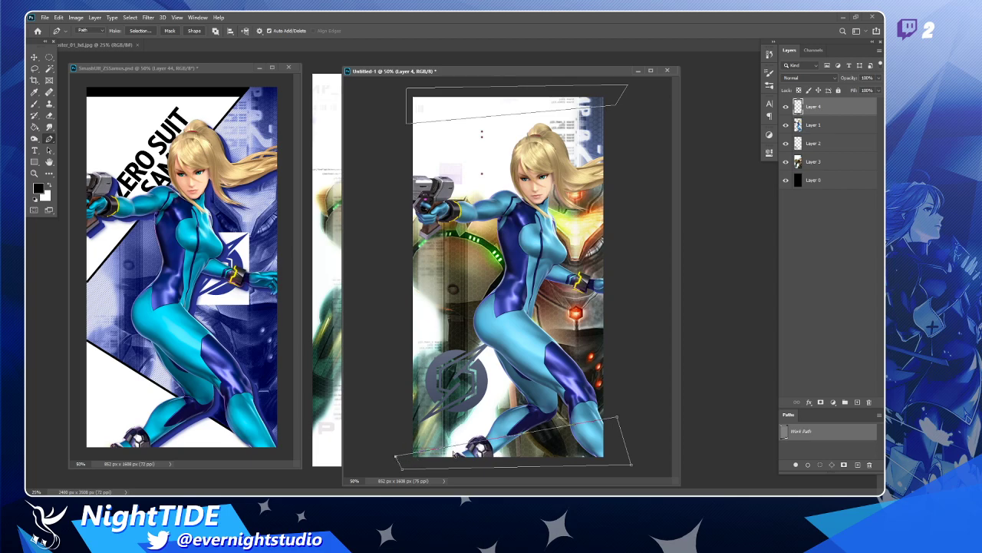
{"action": "left_click_drag", "start_coordinate": [619, 419], "coordinate": [622, 413]}
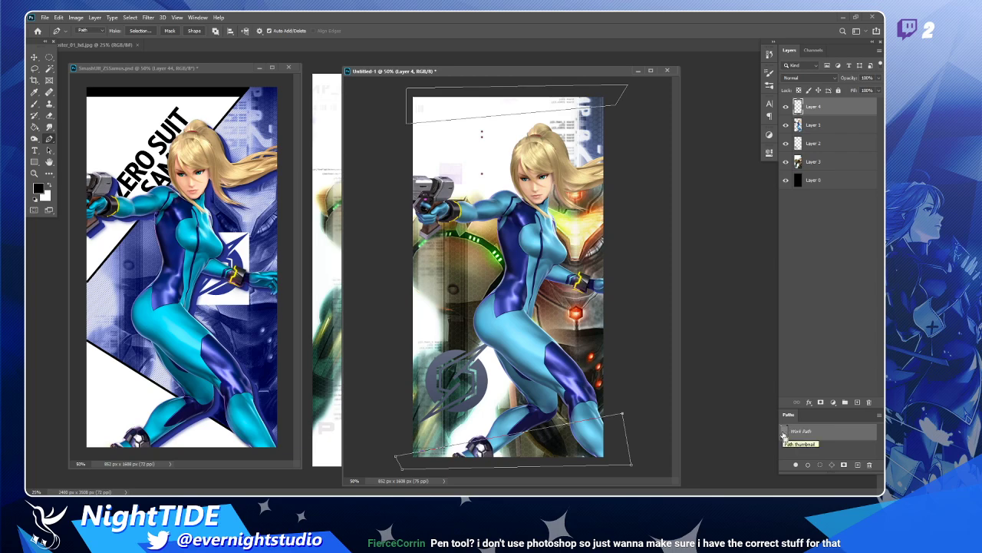
- Load the work path as a selection, fill it with black on Layer 4 to form the slanted borders, and deselect
{"action": "left_click", "coordinate": [783, 434], "text": "ctrl"}
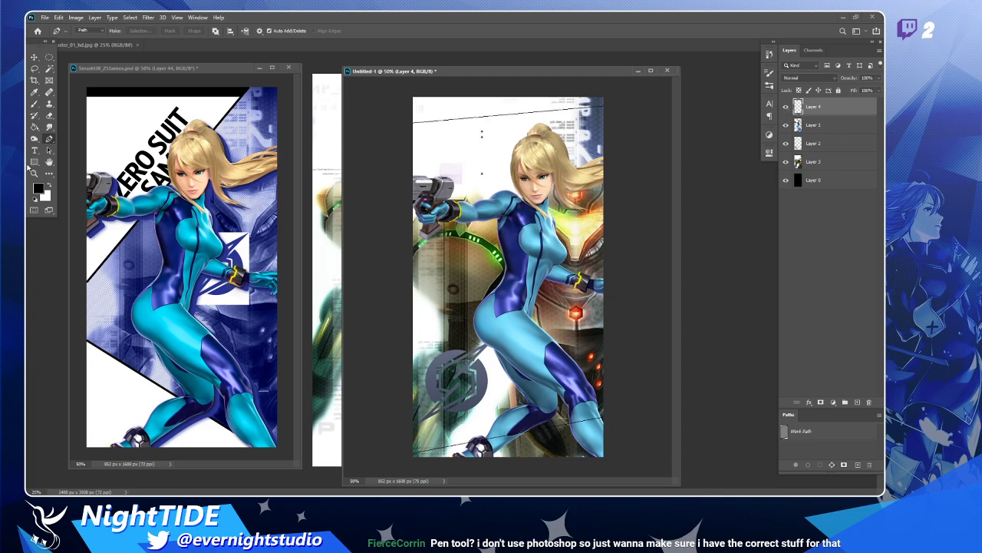
{"action": "left_click", "coordinate": [34, 126]}
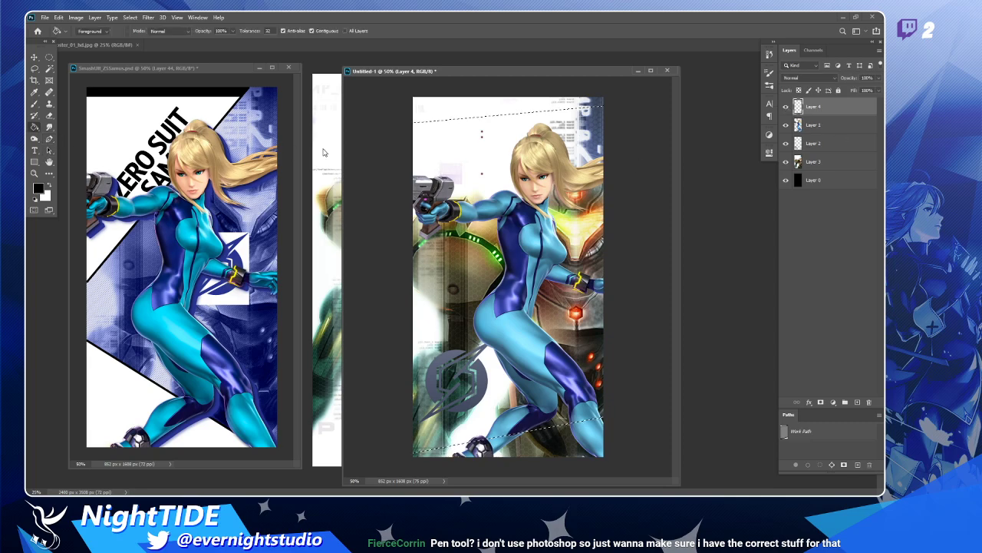
{"action": "left_click", "coordinate": [558, 108]}
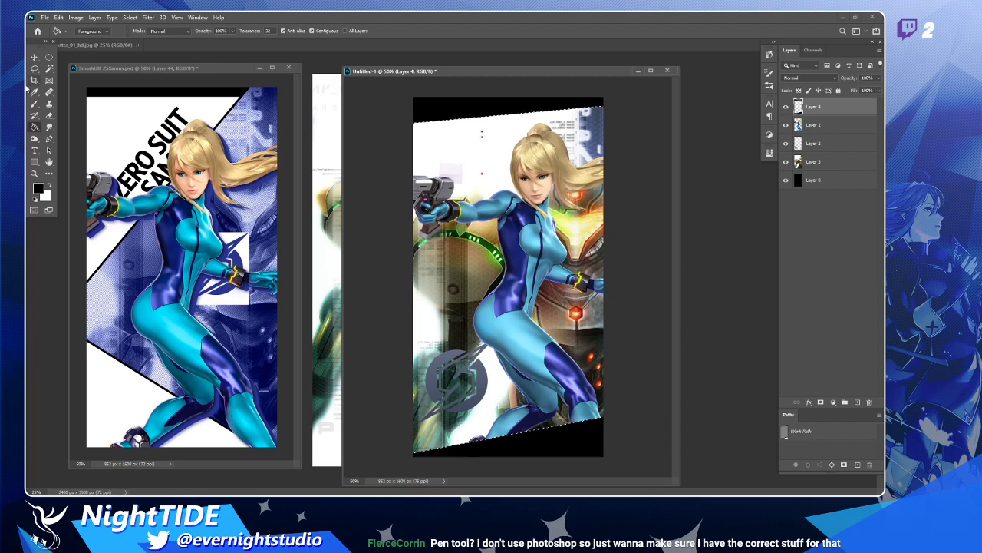
{"action": "left_click", "coordinate": [34, 57]}
{"action": "key", "text": "ctrl+d"}
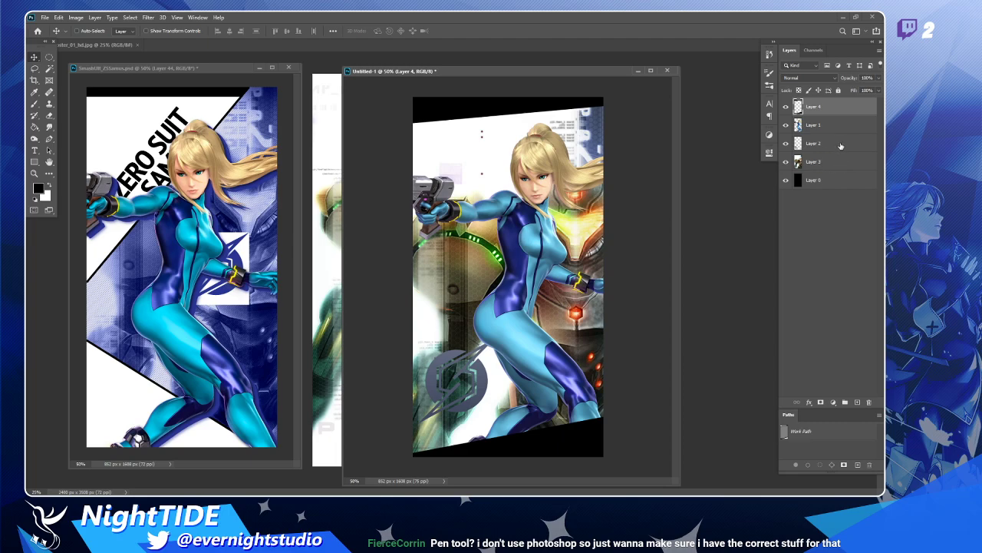
- Copy the ZERO SUIT SAMUS text from the reference document into the new one and give it a thinner white stroke in Normal blend mode
{"action": "left_click", "coordinate": [241, 153]}
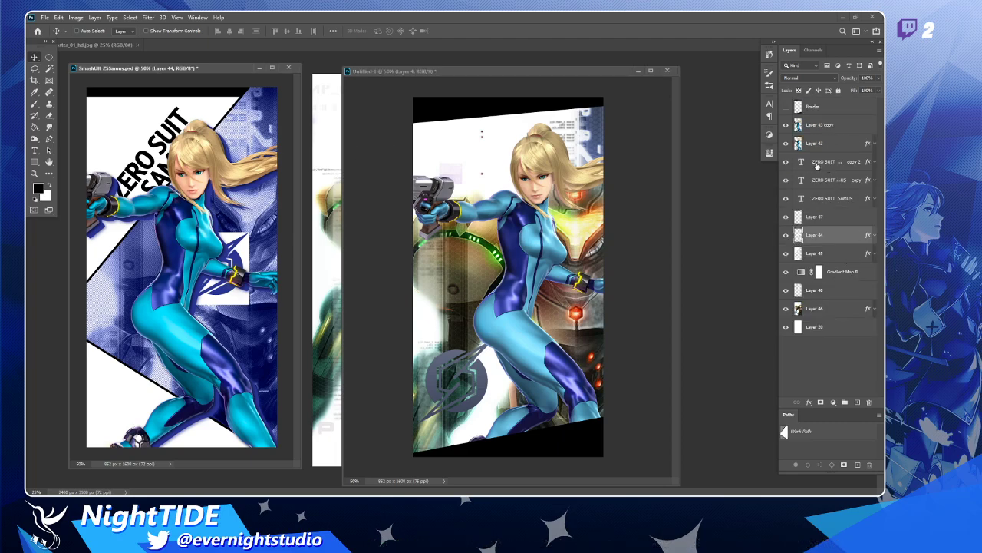
{"action": "left_click_drag", "start_coordinate": [156, 160], "coordinate": [553, 353]}
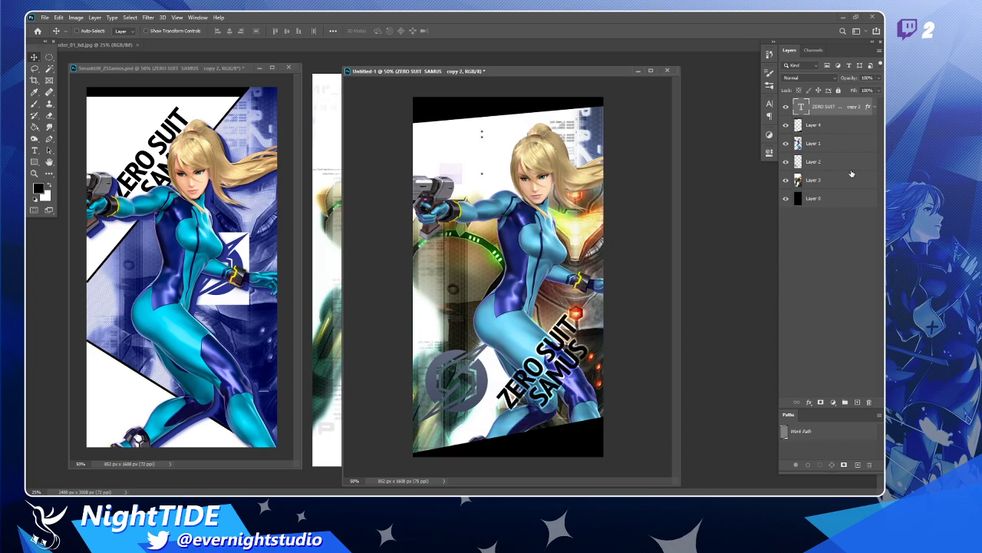
{"action": "double_click", "coordinate": [858, 105]}
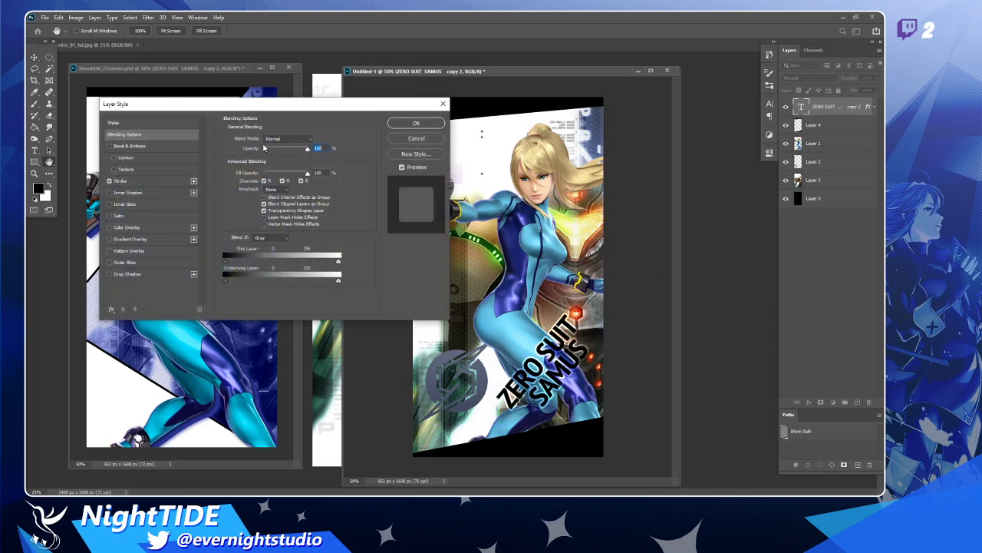
{"action": "left_click", "coordinate": [121, 182]}
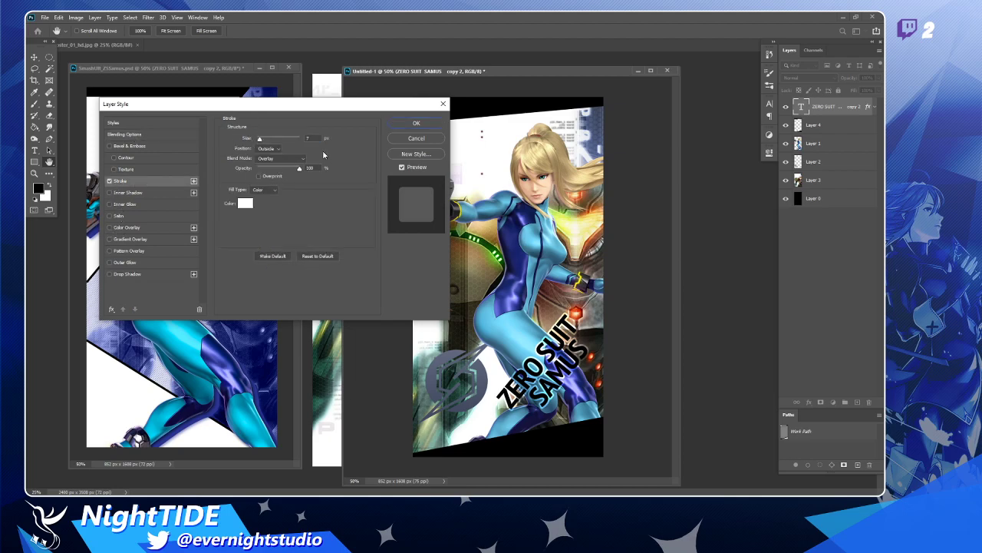
{"action": "left_click", "coordinate": [265, 148]}
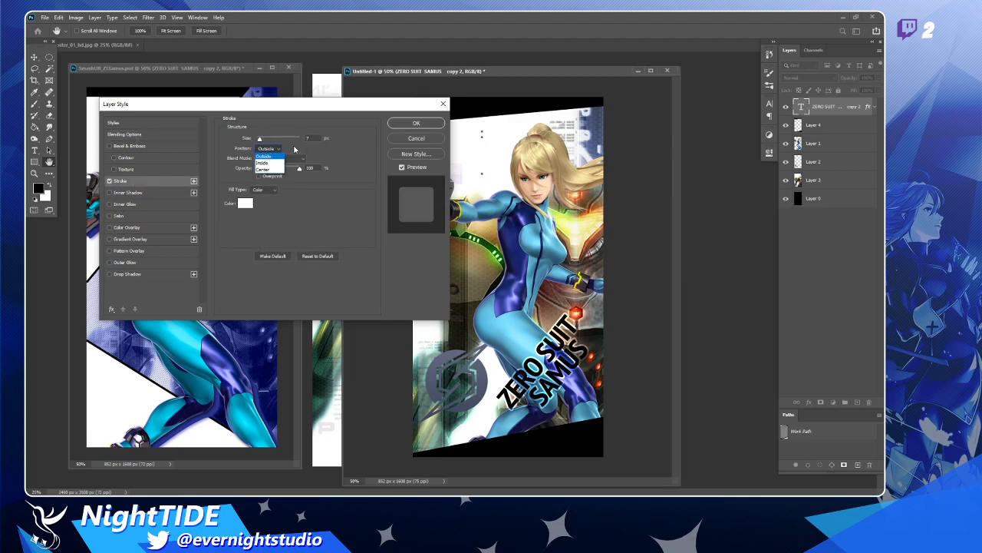
{"action": "left_click", "coordinate": [265, 149]}
{"action": "left_click", "coordinate": [280, 158]}
{"action": "left_click", "coordinate": [280, 166]}
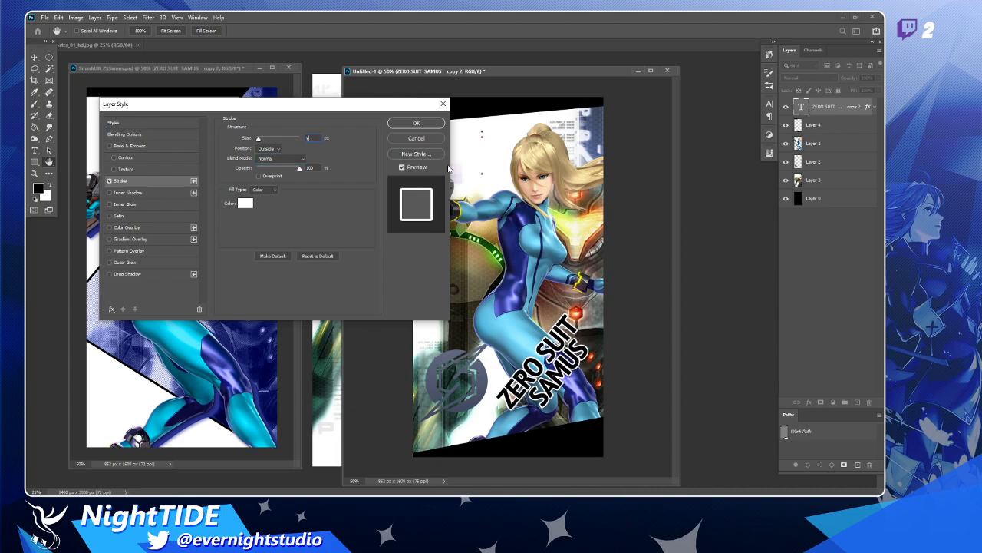
{"action": "left_click", "coordinate": [416, 123]}
- Rotate the ZERO SUIT SAMUS text by about 41° to follow the slanted bottom border and place it just above that border
{"action": "left_click_drag", "start_coordinate": [548, 370], "coordinate": [531, 358]}
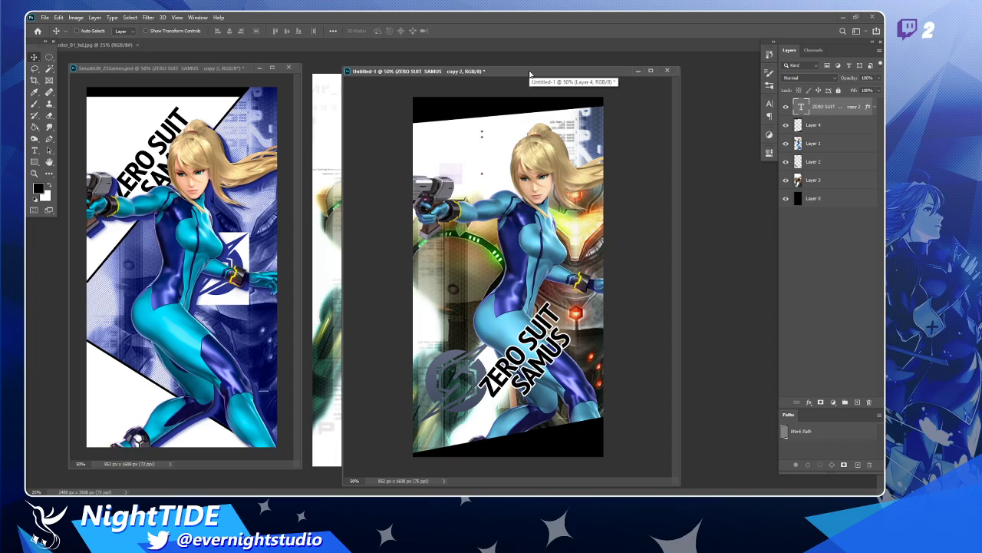
{"action": "left_click_drag", "start_coordinate": [529, 74], "coordinate": [535, 71]}
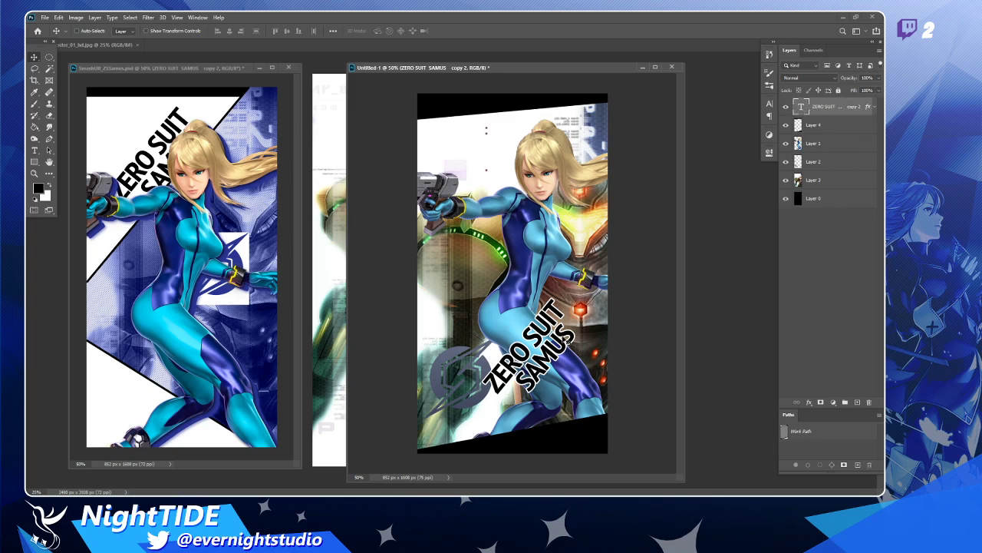
{"action": "left_click_drag", "start_coordinate": [555, 357], "coordinate": [552, 370]}
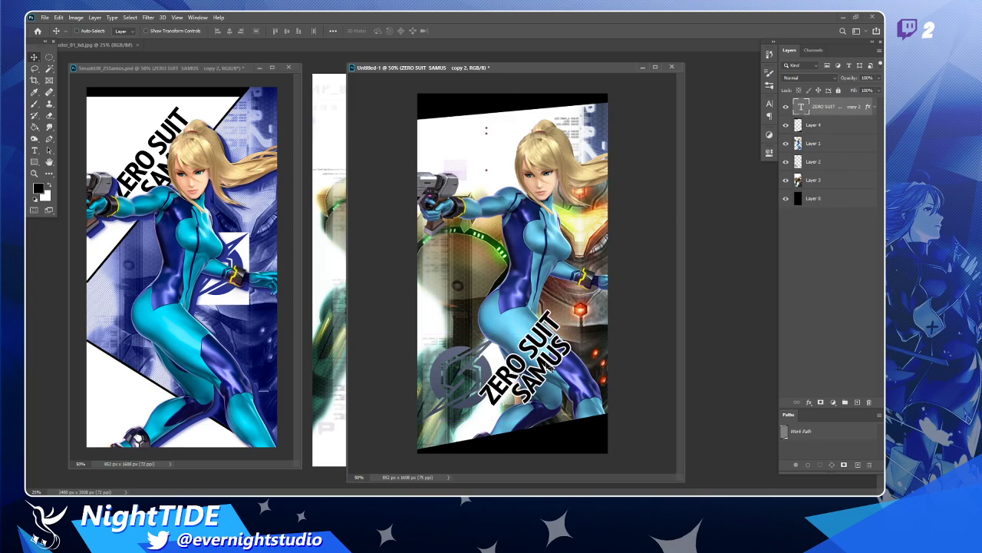
{"action": "key", "text": "ctrl+t"}
{"action": "left_click_drag", "start_coordinate": [610, 305], "coordinate": [627, 364]}
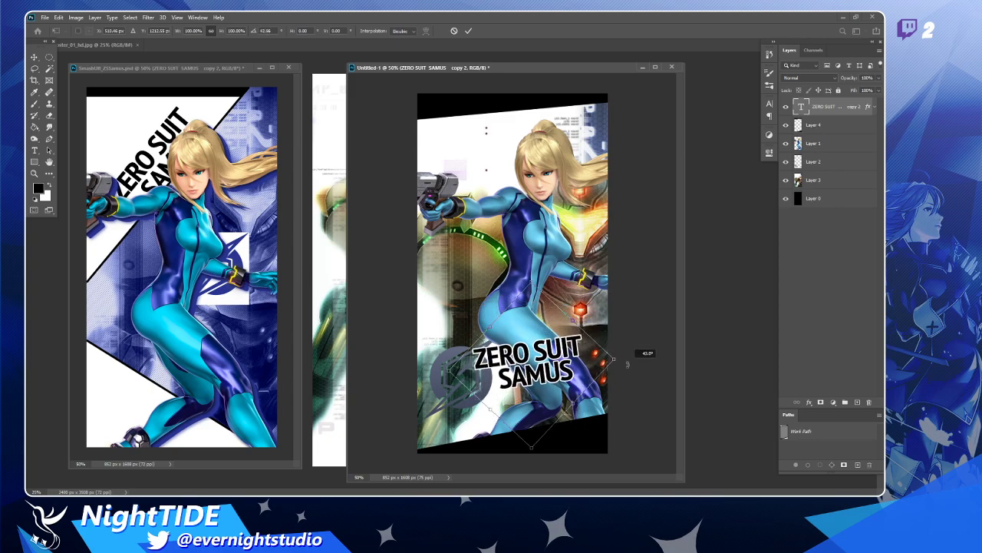
{"action": "mouse_move", "coordinate": [560, 358]}
{"action": "left_mouse_down"}
{"action": "mouse_move", "coordinate": [560, 395]}
{"action": "mouse_move", "coordinate": [564, 365]}
{"action": "left_mouse_up"}
{"action": "left_click_drag", "start_coordinate": [638, 384], "coordinate": [655, 366]}
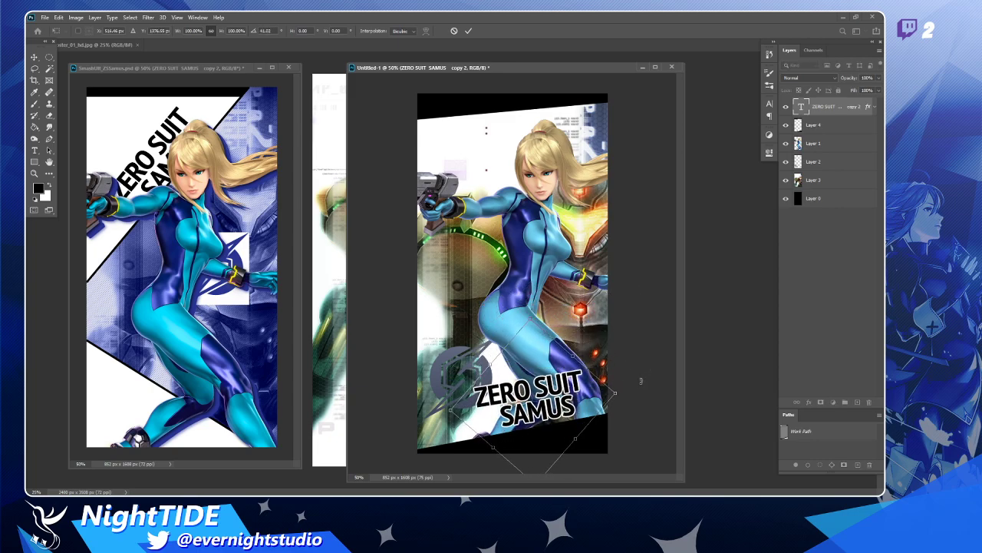
{"action": "key", "text": "Return"}
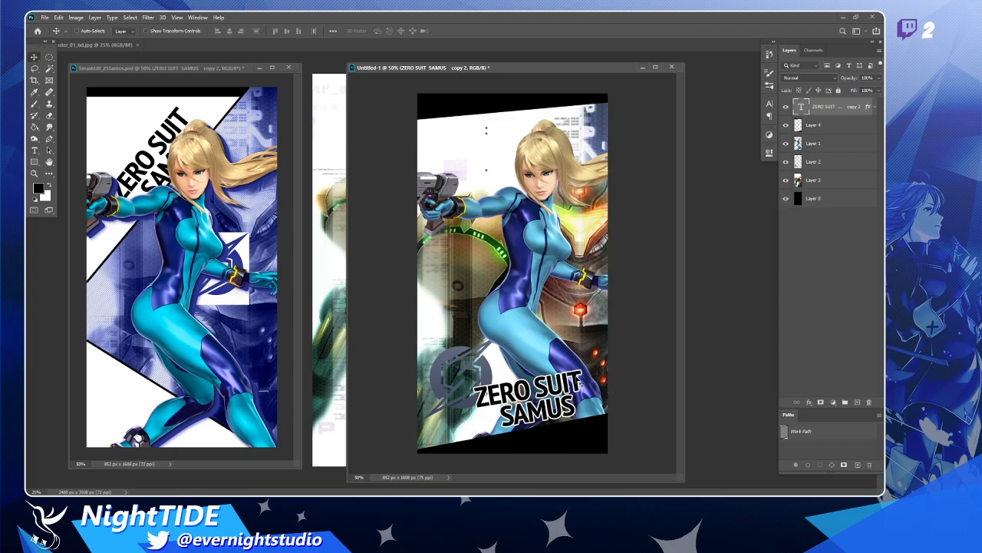
- Set the font size of the title's ZERO SUIT line to 85 pt
{"action": "key", "text": "t"}
{"action": "left_click_drag", "start_coordinate": [477, 409], "coordinate": [613, 365]}
{"action": "left_click", "coordinate": [769, 105]}
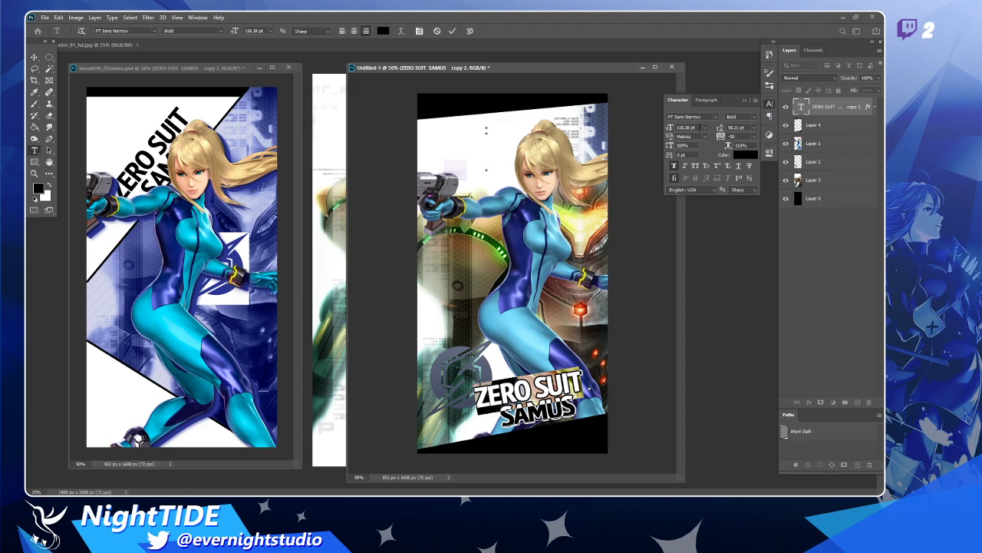
{"action": "left_click", "coordinate": [700, 128]}
{"action": "type", "text": "85"}
{"action": "key", "text": "Return"}
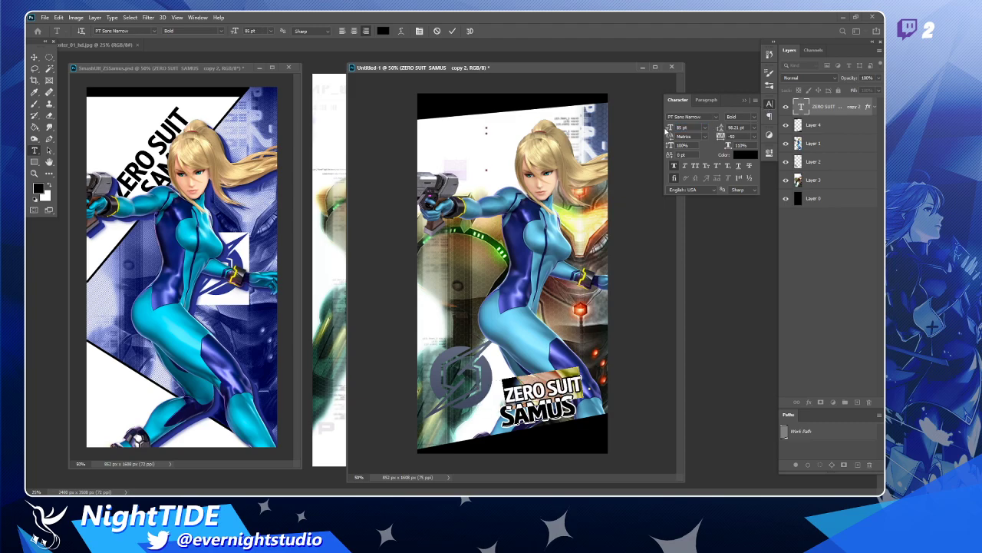
- Center-align both lines of the ZERO SUIT SAMUS title and commit the text edit
{"action": "key", "text": "ctrl+z"}
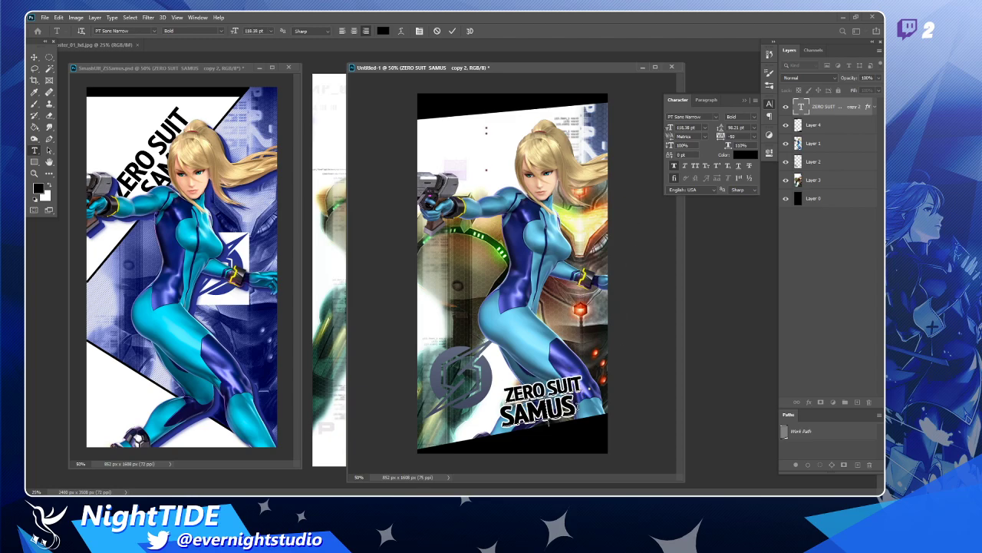
{"action": "left_click", "coordinate": [705, 101]}
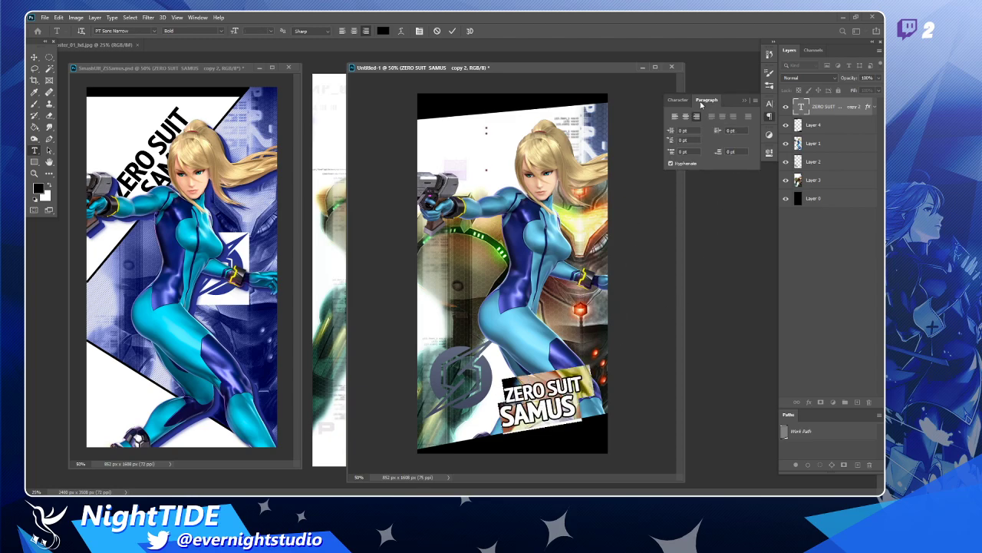
{"action": "left_click", "coordinate": [687, 116]}
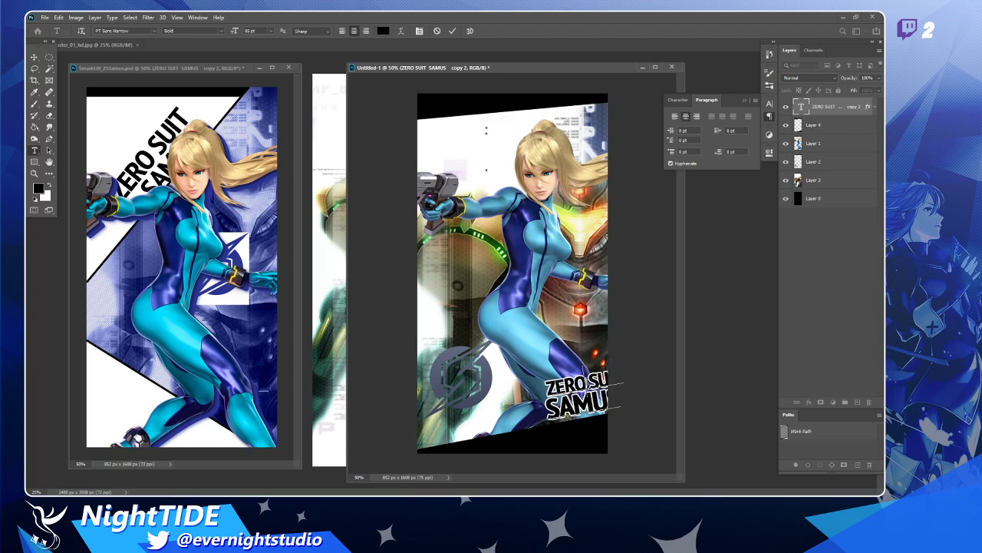
{"action": "left_click", "coordinate": [35, 59]}
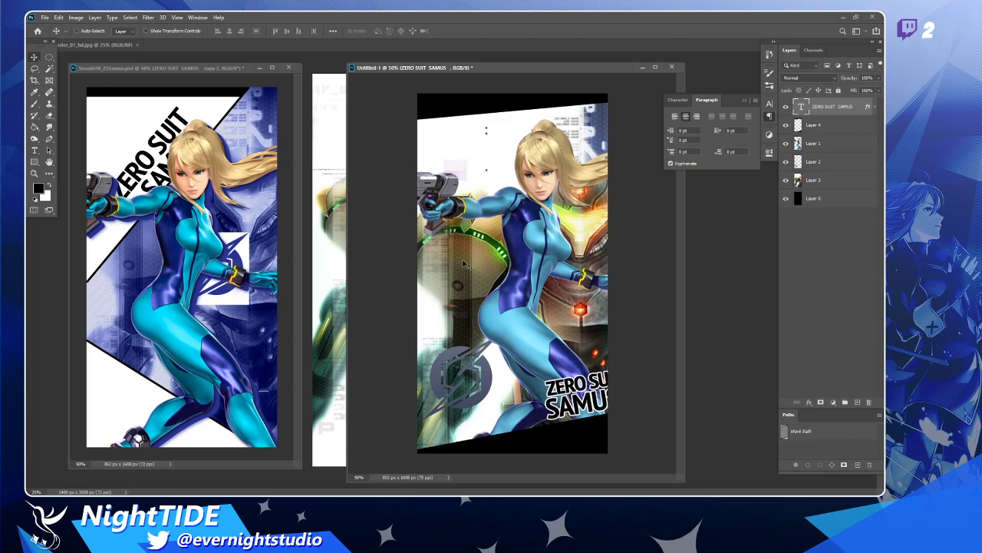
- Move the ZERO SUIT SAMUS title fully onto the canvas and delete the stray spaces from its two lines
{"action": "left_click_drag", "start_coordinate": [581, 393], "coordinate": [553, 400]}
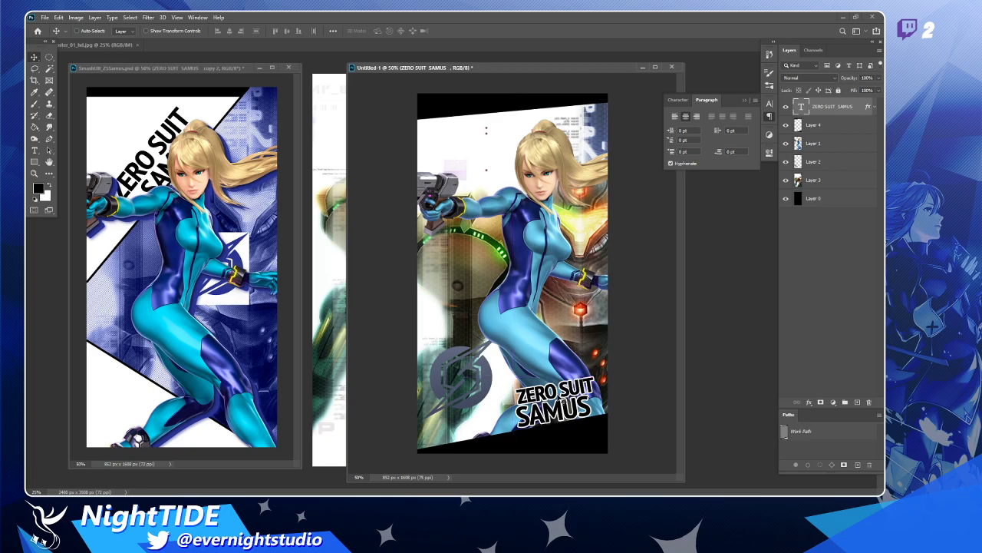
{"action": "key", "text": "t"}
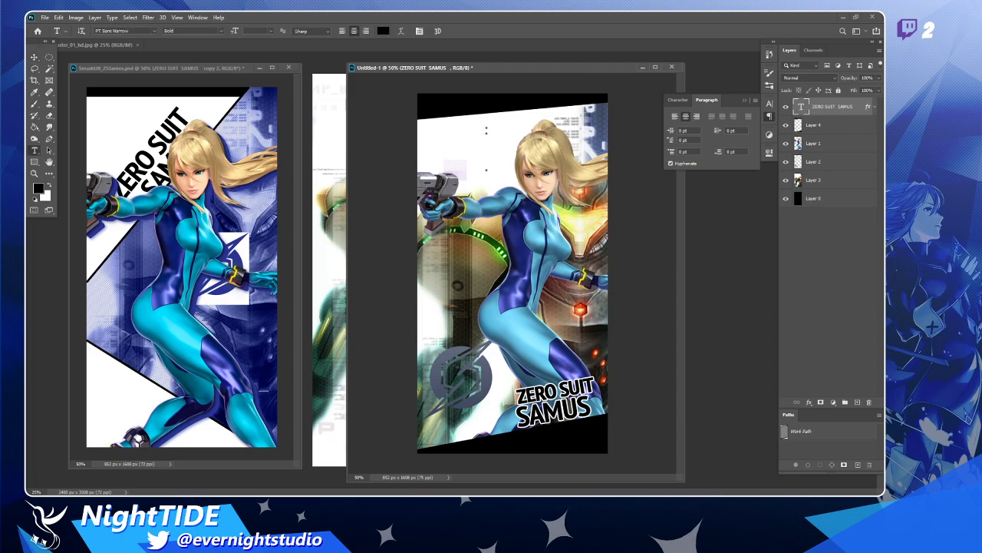
{"action": "left_click", "coordinate": [537, 408]}
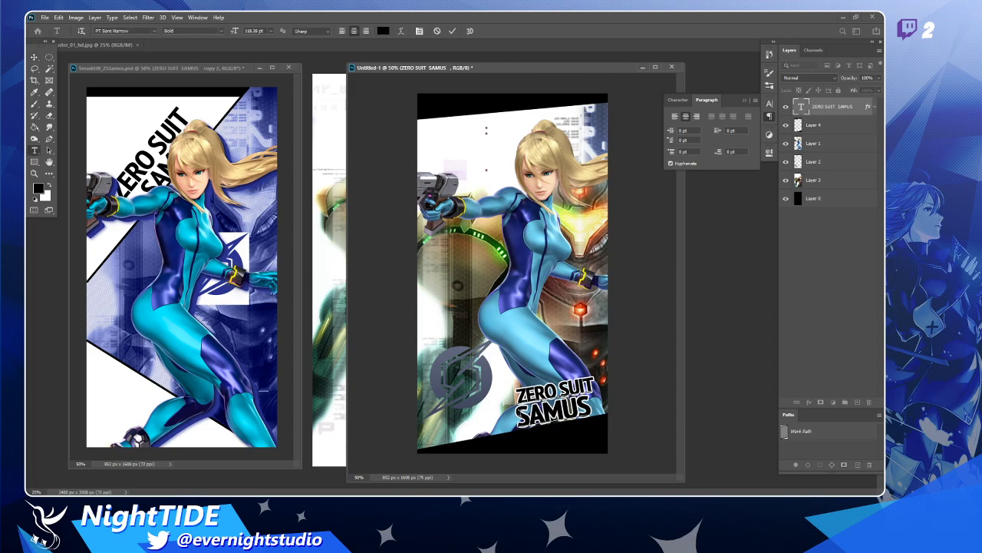
{"action": "key", "text": "Left"}
{"action": "key", "text": "BackSpace"}
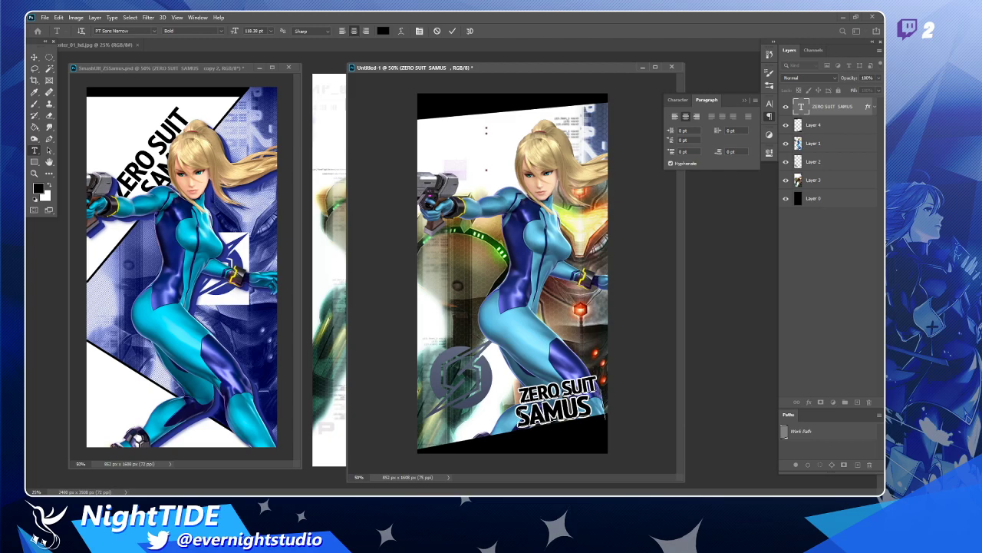
{"action": "key", "text": "BackSpace"}
{"action": "key", "text": "BackSpace"}
{"action": "key", "text": "BackSpace"}
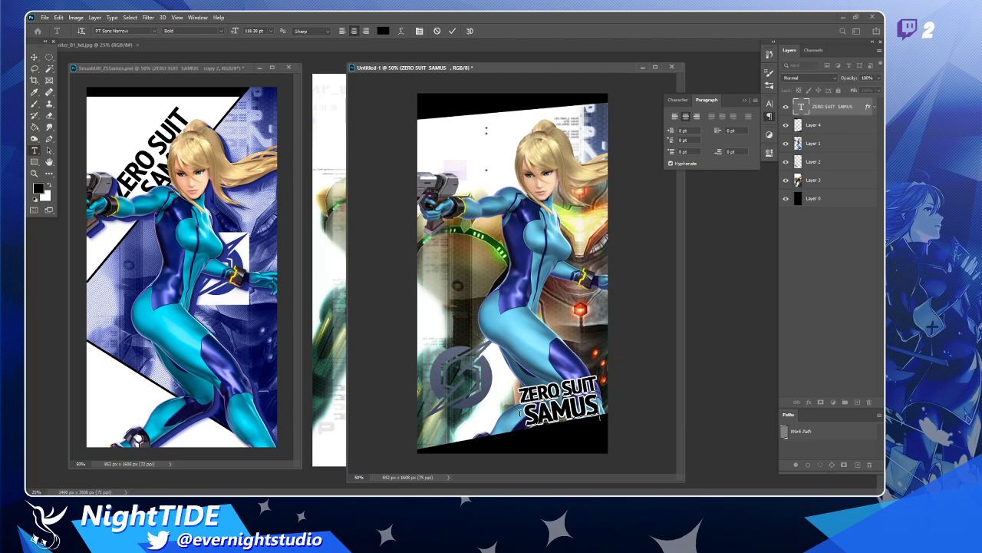
{"action": "left_click", "coordinate": [34, 57]}
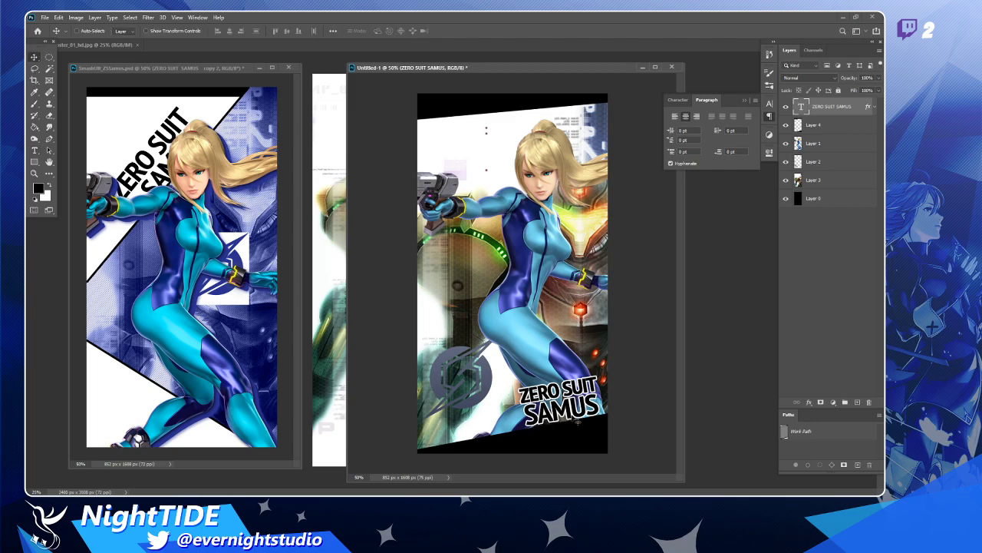
- Set the title's ZERO SUIT line to 80 pt, commit the edit and move the title so it overlaps the round icon
{"action": "left_click_drag", "start_coordinate": [577, 421], "coordinate": [570, 418]}
{"action": "key", "text": "t"}
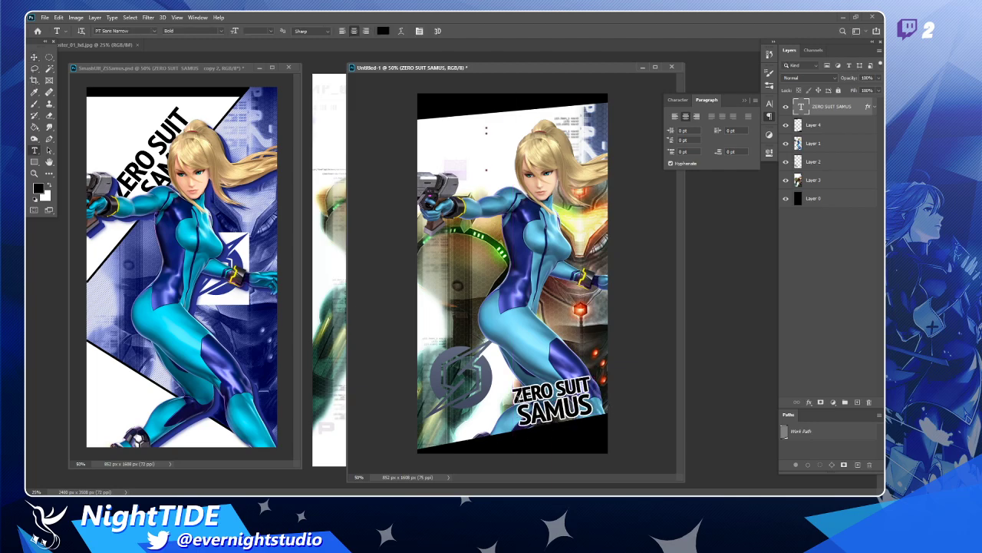
{"action": "left_click_drag", "start_coordinate": [516, 398], "coordinate": [601, 377]}
{"action": "left_click", "coordinate": [680, 100]}
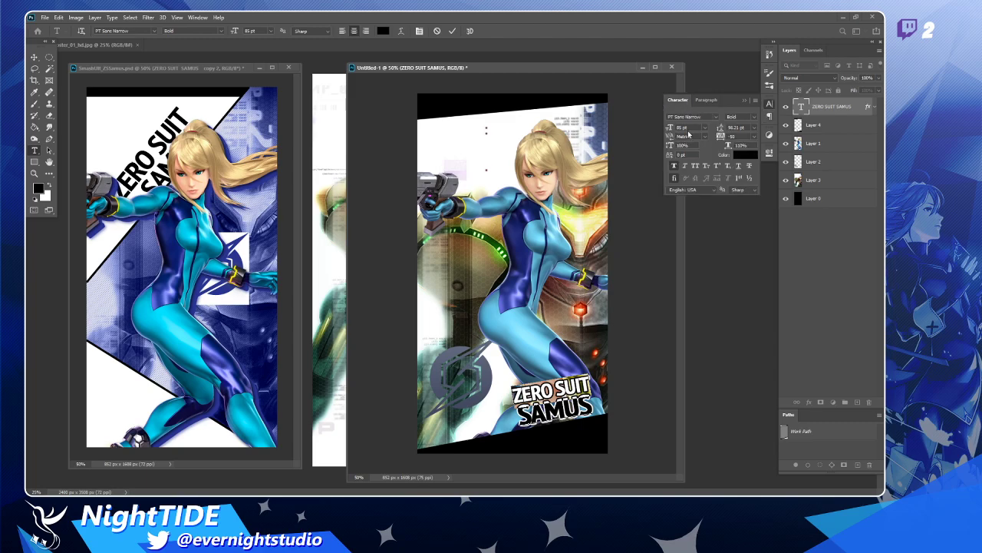
{"action": "left_click", "coordinate": [671, 129]}
{"action": "type", "text": "80"}
{"action": "key", "text": "Return"}
{"action": "left_click", "coordinate": [566, 423]}
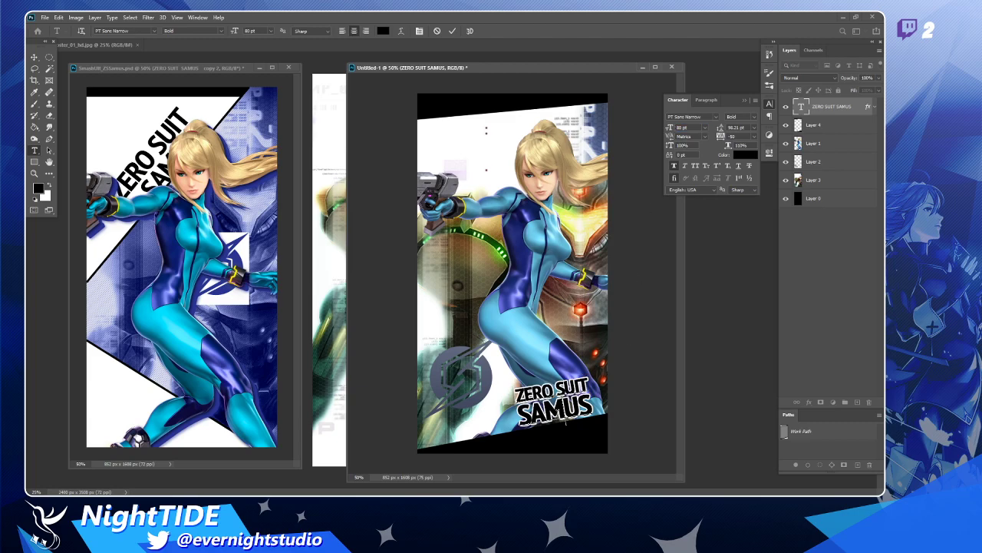
{"action": "left_click", "coordinate": [34, 56]}
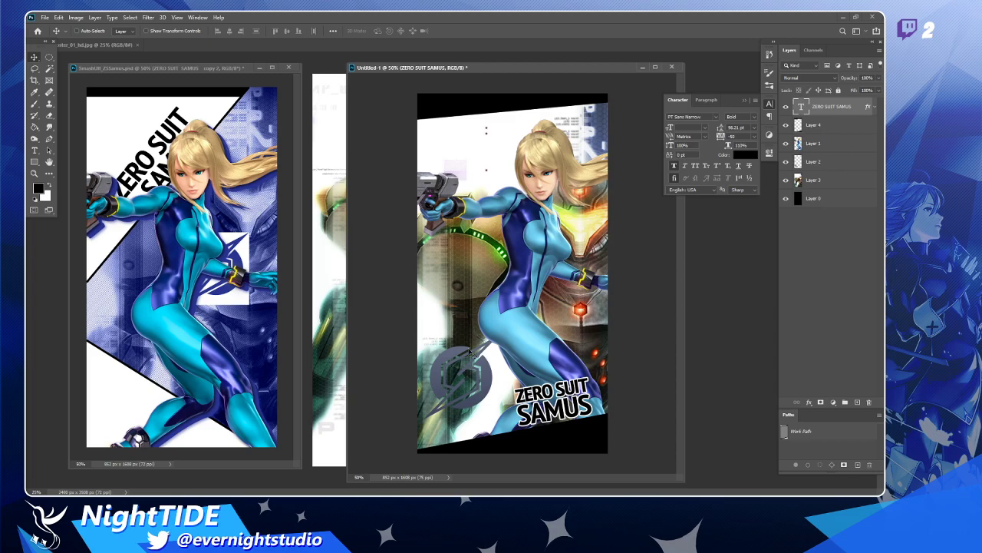
{"action": "left_click_drag", "start_coordinate": [580, 394], "coordinate": [526, 382]}
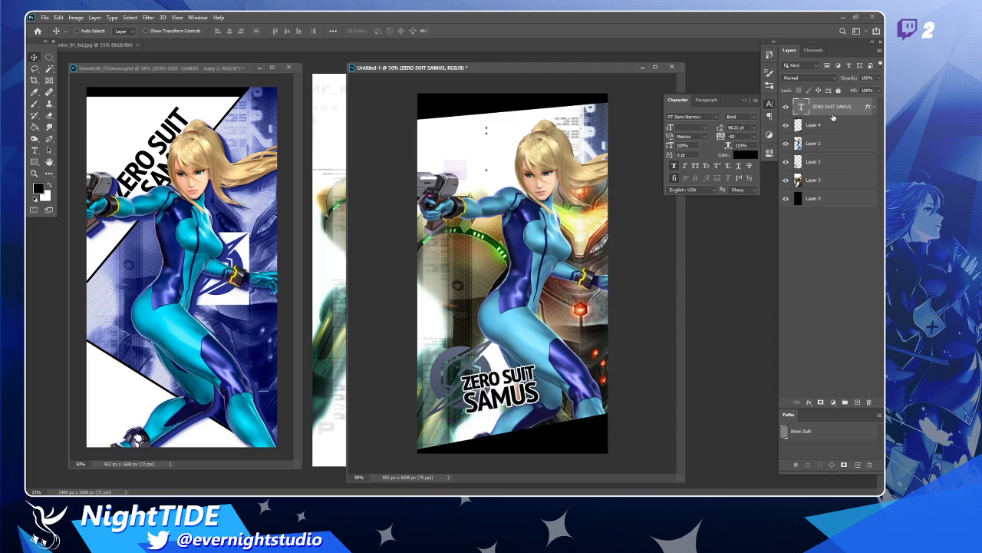
- Identify the round icon's layer by toggling layer visibility and add a Gradient Overlay effect to Layer 2
{"action": "left_click", "coordinate": [786, 144]}
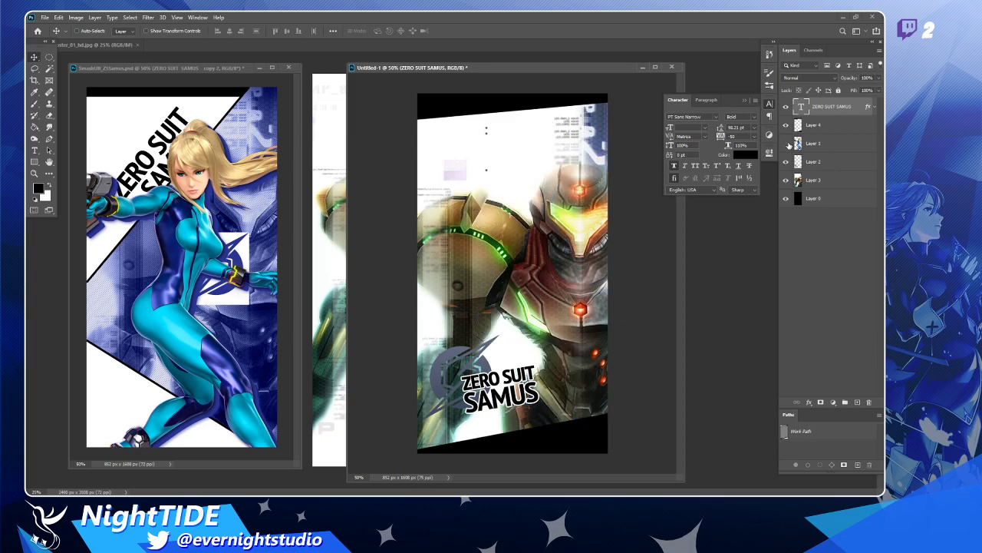
{"action": "left_click", "coordinate": [786, 144]}
{"action": "left_click", "coordinate": [786, 162]}
{"action": "left_click", "coordinate": [786, 162]}
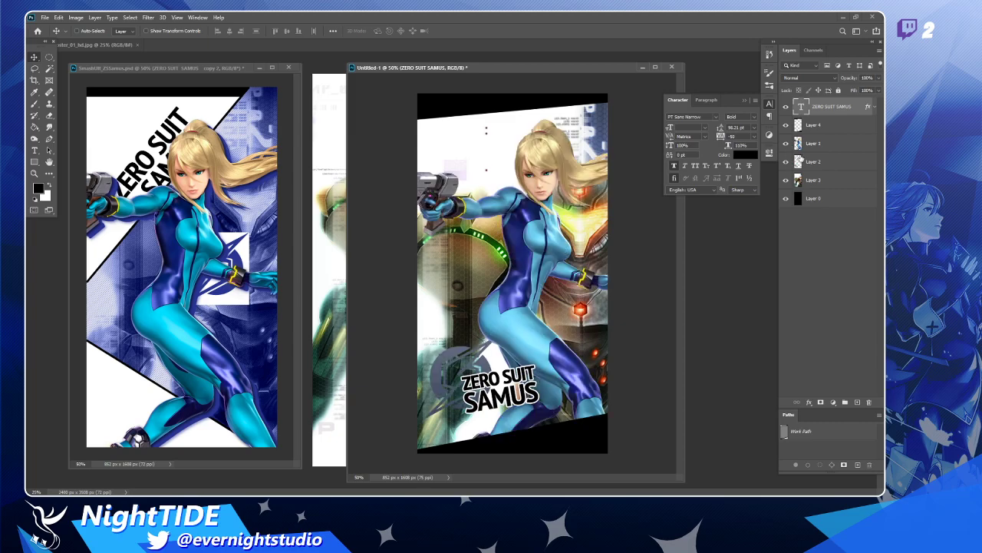
{"action": "left_click", "coordinate": [830, 164]}
{"action": "double_click", "coordinate": [830, 164]}
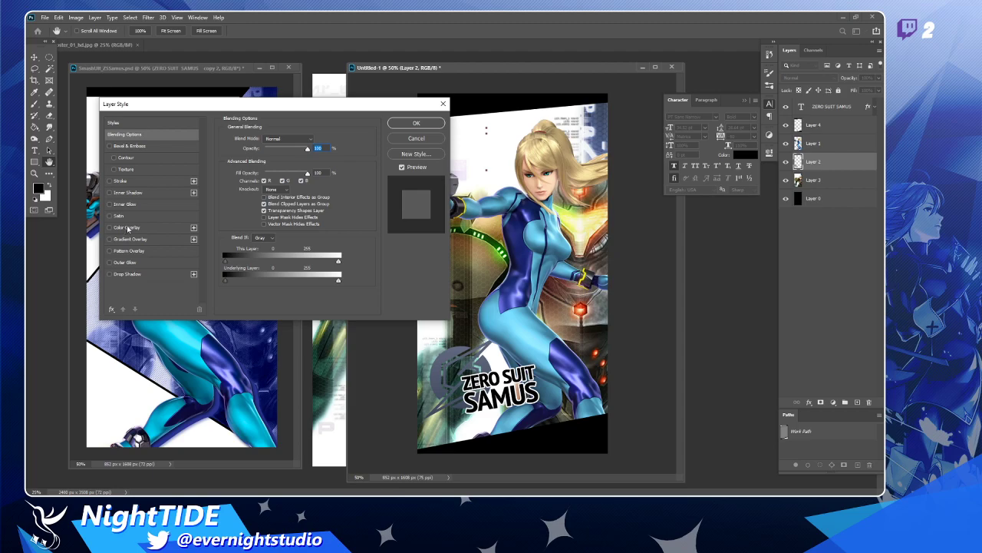
{"action": "left_click", "coordinate": [138, 240]}
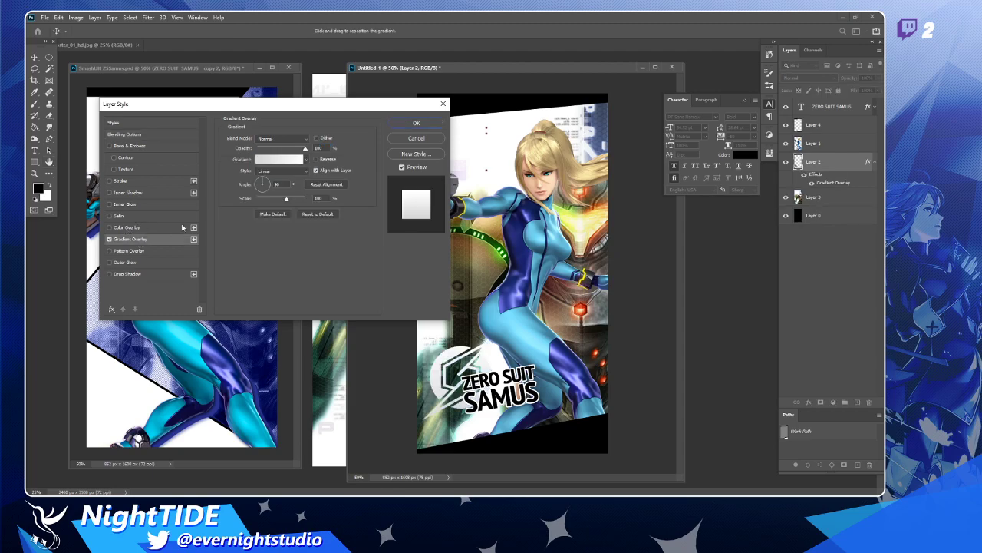
- Change the icon's overlay gradient to the Blue_27 preset from the Blues set
{"action": "left_click", "coordinate": [275, 159]}
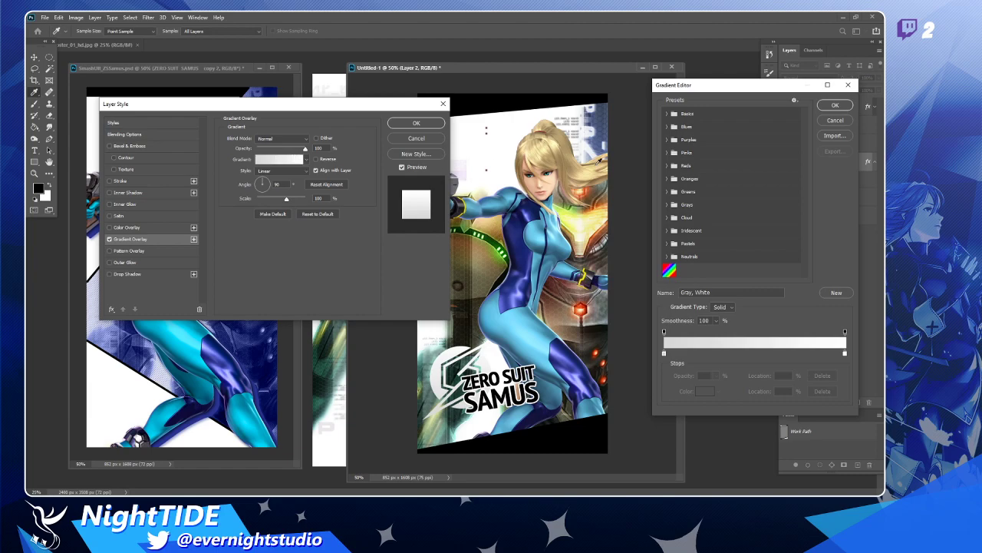
{"action": "left_click_drag", "start_coordinate": [719, 89], "coordinate": [577, 74]}
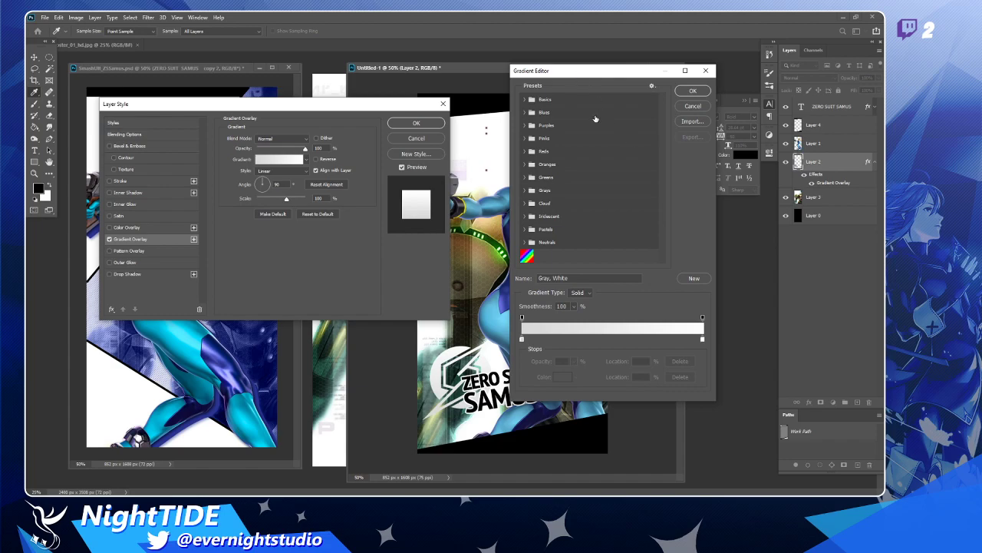
{"action": "left_click", "coordinate": [523, 112]}
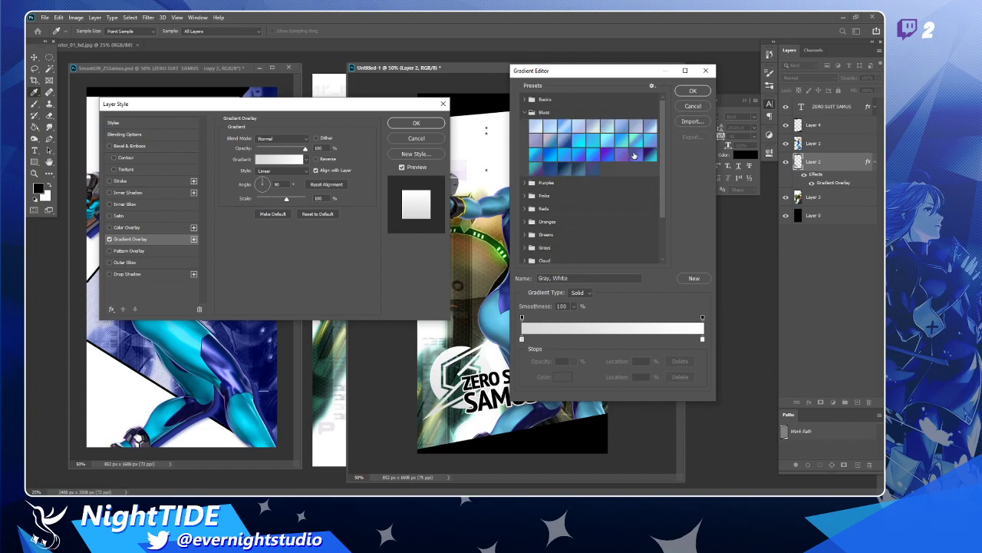
{"action": "left_click", "coordinate": [548, 156]}
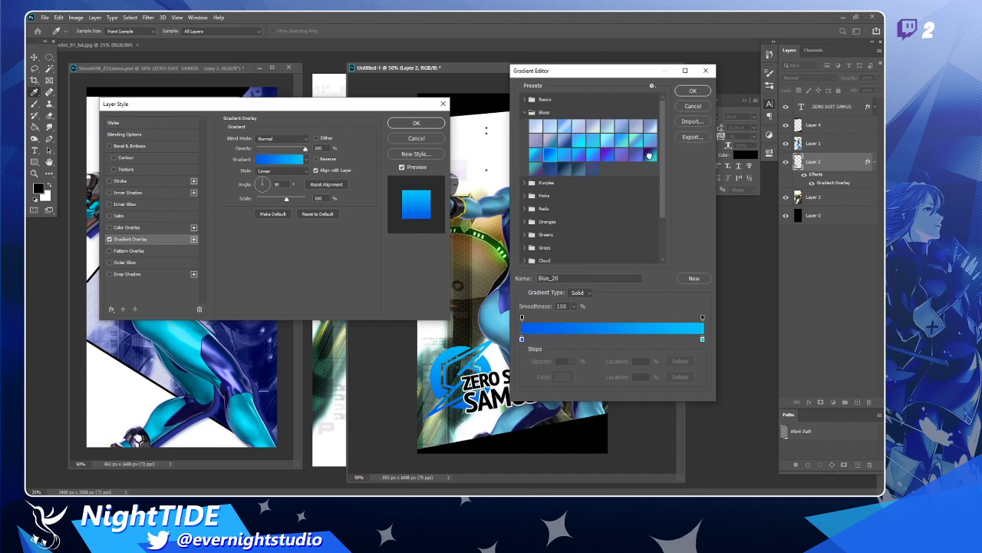
{"action": "left_click", "coordinate": [649, 156]}
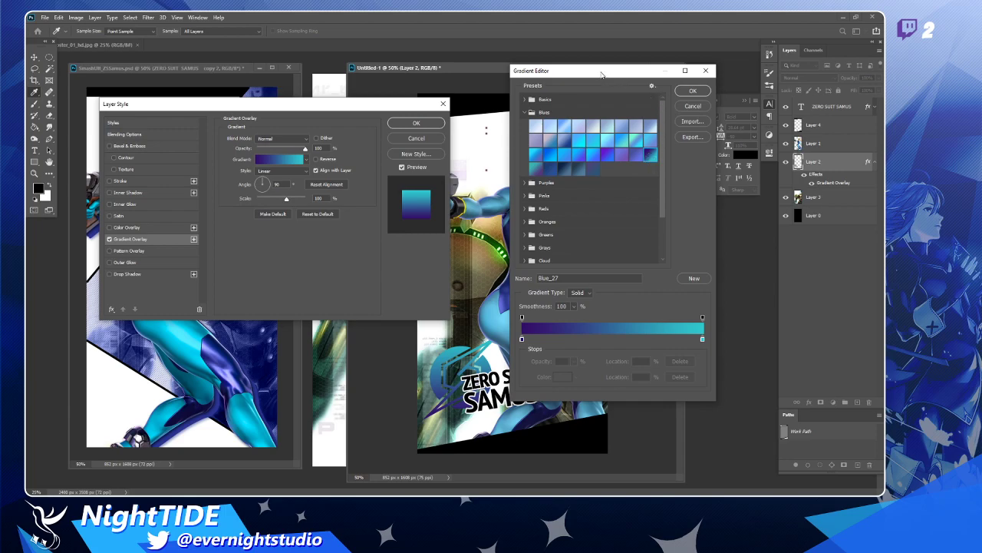
{"action": "left_click_drag", "start_coordinate": [600, 74], "coordinate": [637, 81]}
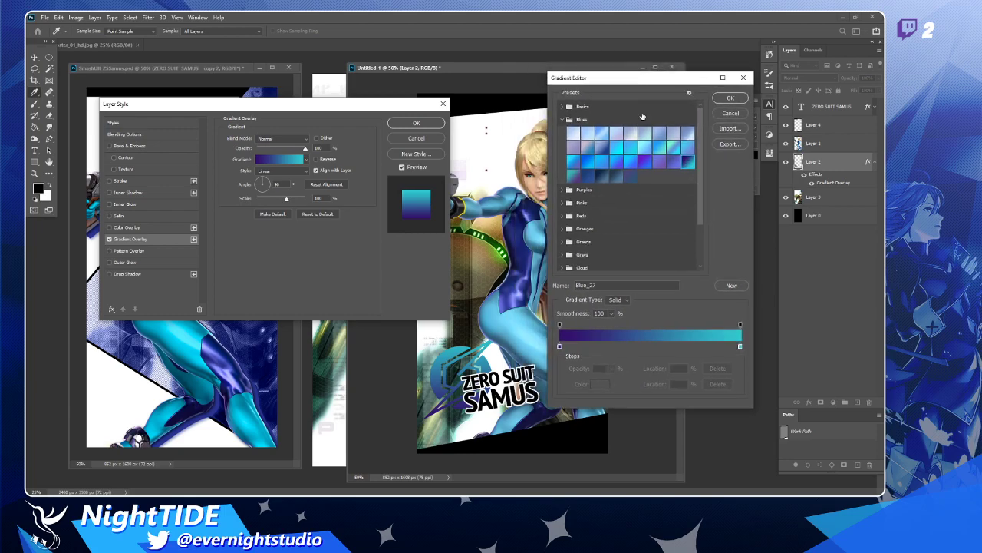
{"action": "left_click", "coordinate": [741, 347]}
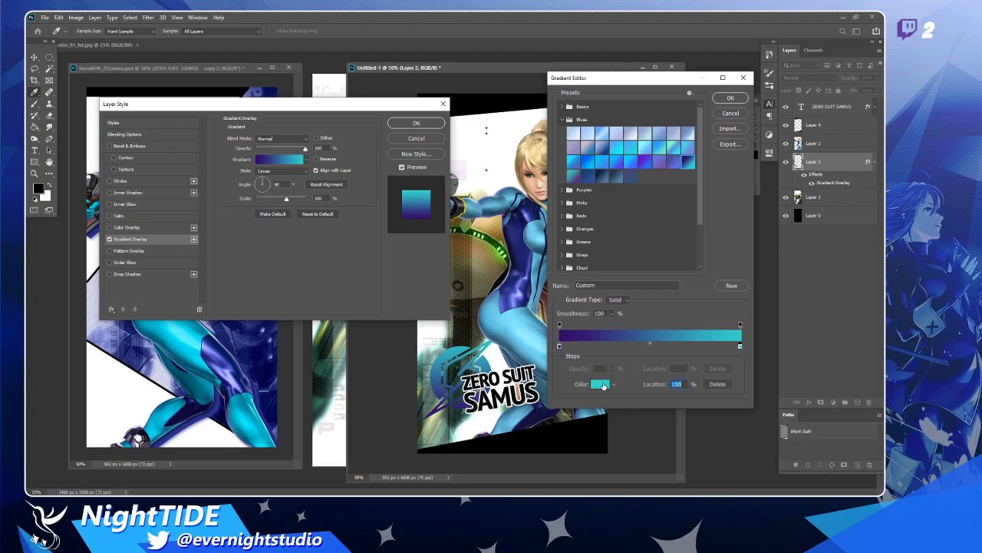
{"action": "left_click", "coordinate": [729, 99]}
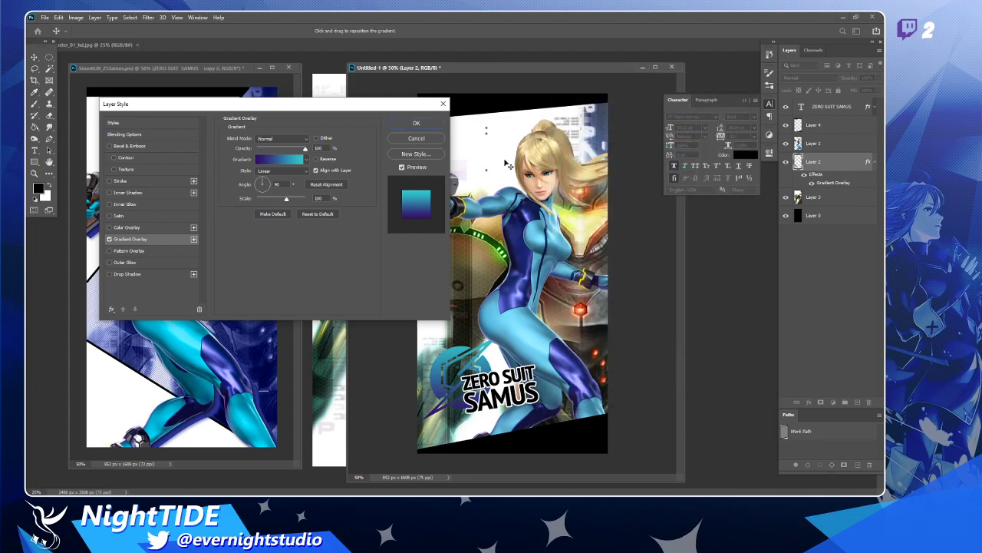
- Set the icon's gradient overlay scale to 150%, tilt its angle slightly off vertical and apply the layer style
{"action": "left_click_drag", "start_coordinate": [289, 202], "coordinate": [368, 198]}
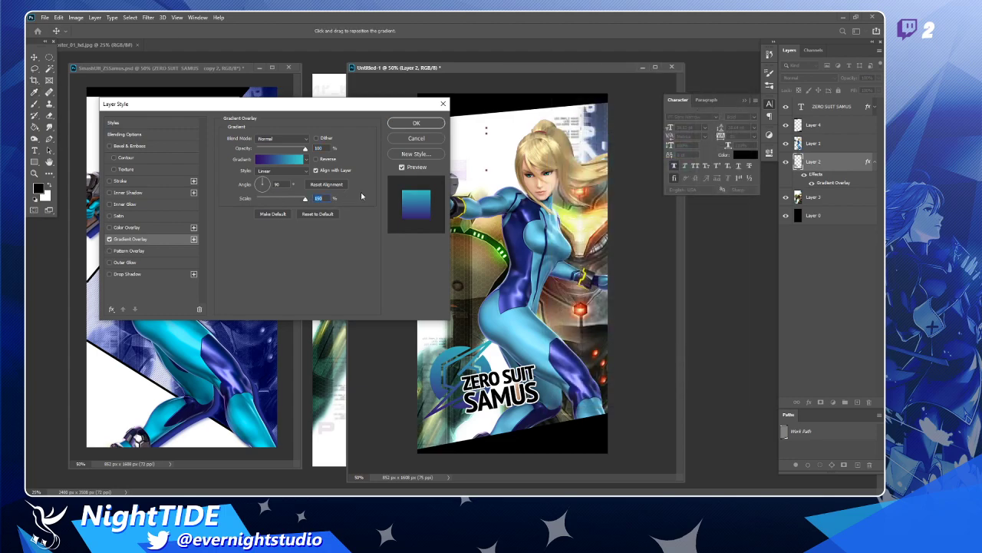
{"action": "left_click", "coordinate": [260, 180]}
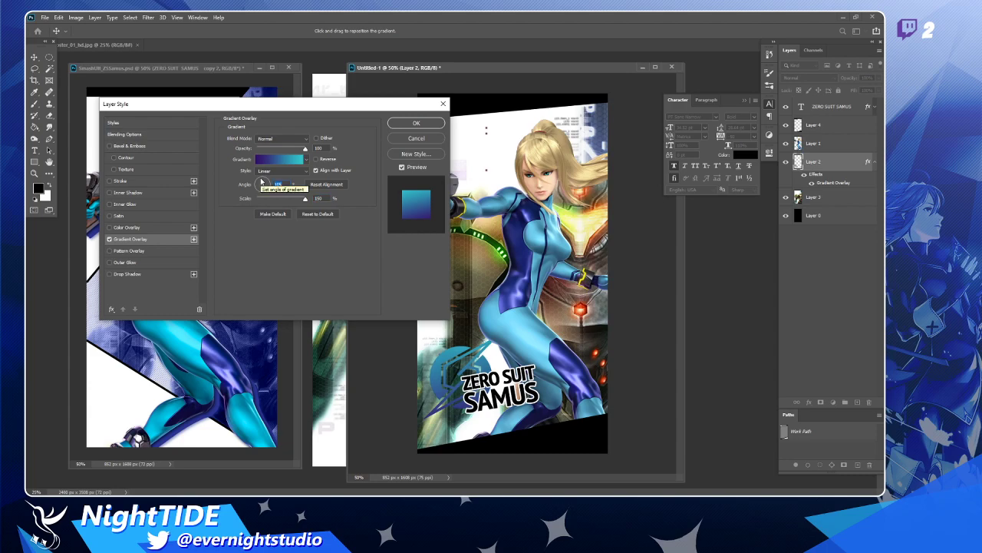
{"action": "left_click", "coordinate": [416, 124]}
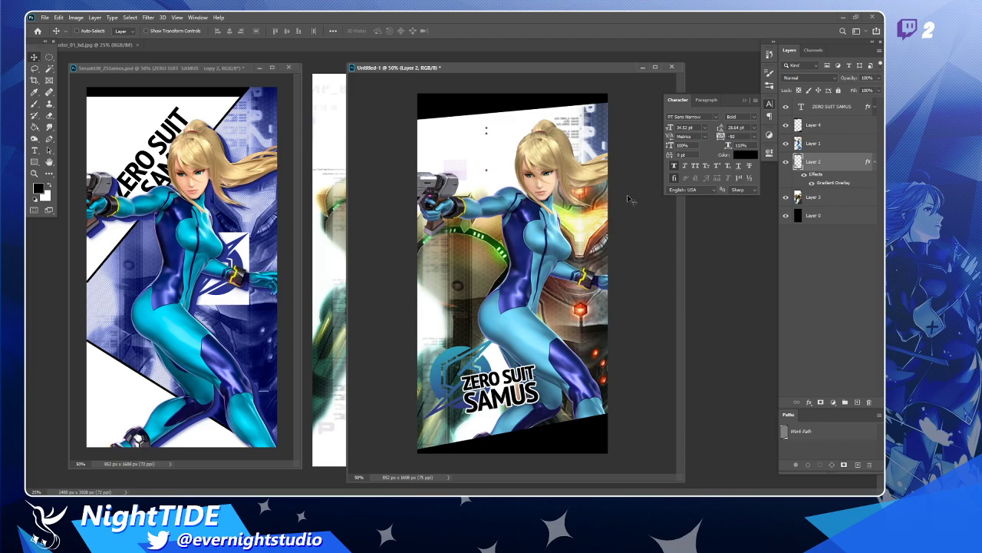
- Select the entire canvas area with a rectangular marquee and copy that part of the Layer 3 armor artwork to a new layer
{"action": "key", "text": "m"}
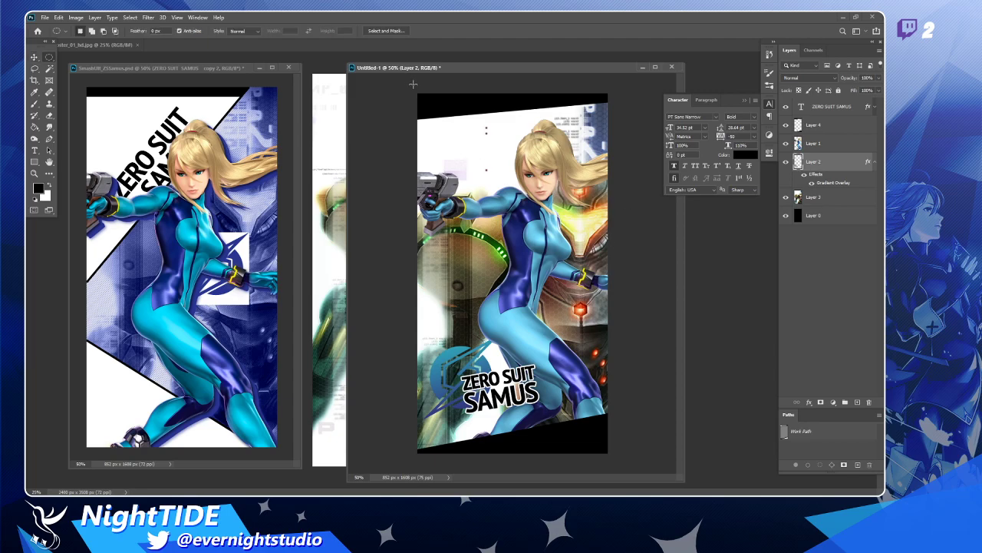
{"action": "left_click_drag", "start_coordinate": [419, 89], "coordinate": [538, 267]}
{"action": "key", "text": "ctrl+d"}
{"action": "key", "text": "shift+m"}
{"action": "left_click_drag", "start_coordinate": [409, 76], "coordinate": [697, 478]}
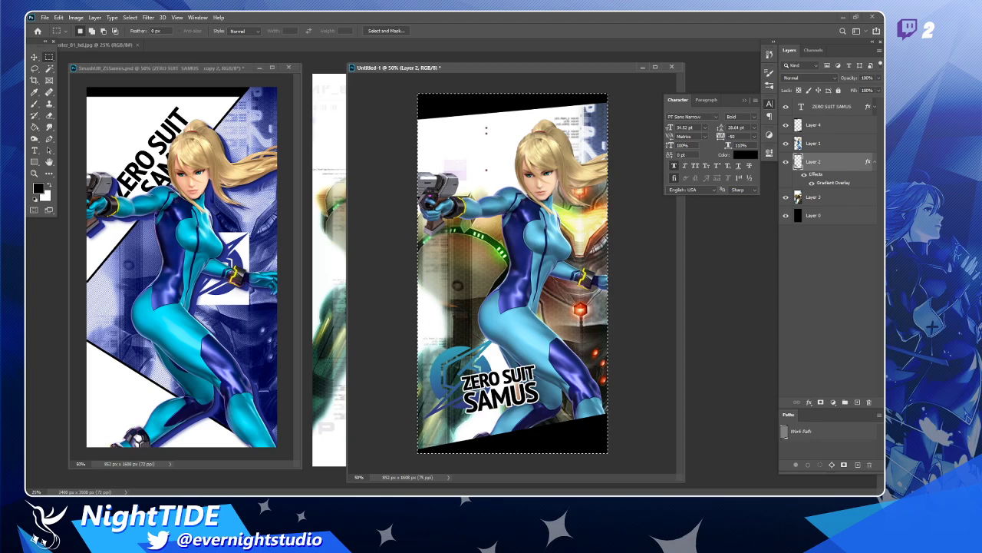
{"action": "left_click", "coordinate": [829, 198]}
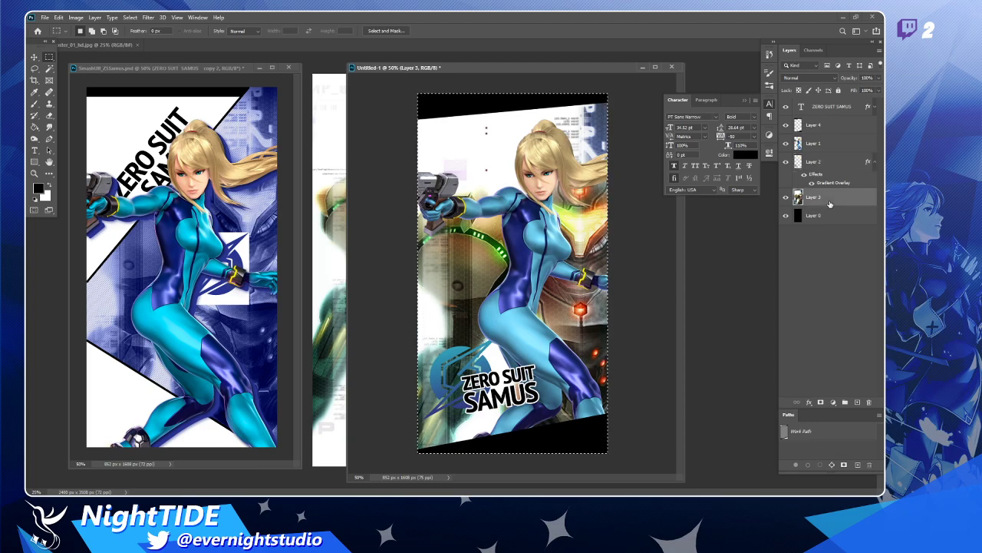
{"action": "key", "text": "ctrl+shift+alt+n"}
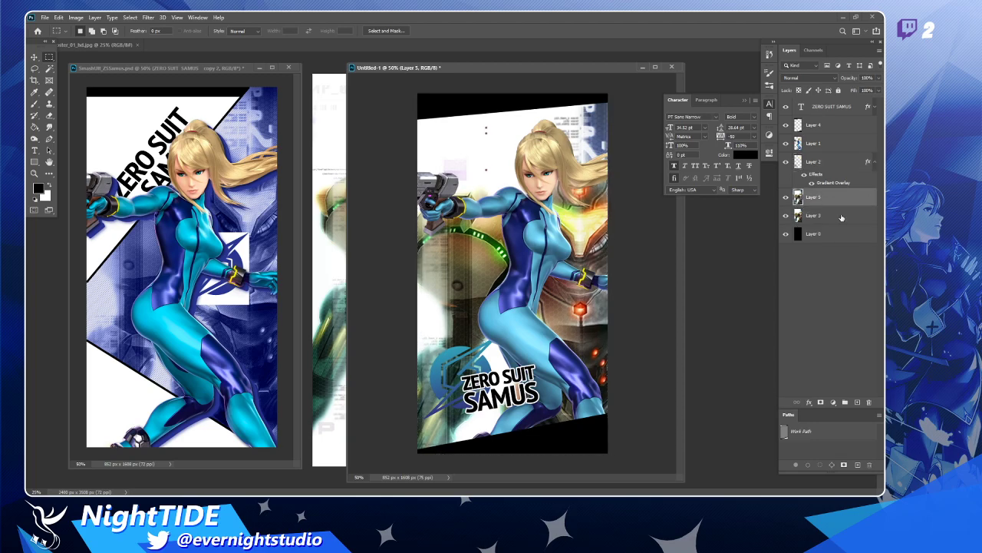
- Delete the original armor artwork layer, Layer 3, keeping only the copy trimmed to the canvas
{"action": "key", "text": "v"}
{"action": "left_click", "coordinate": [843, 221]}
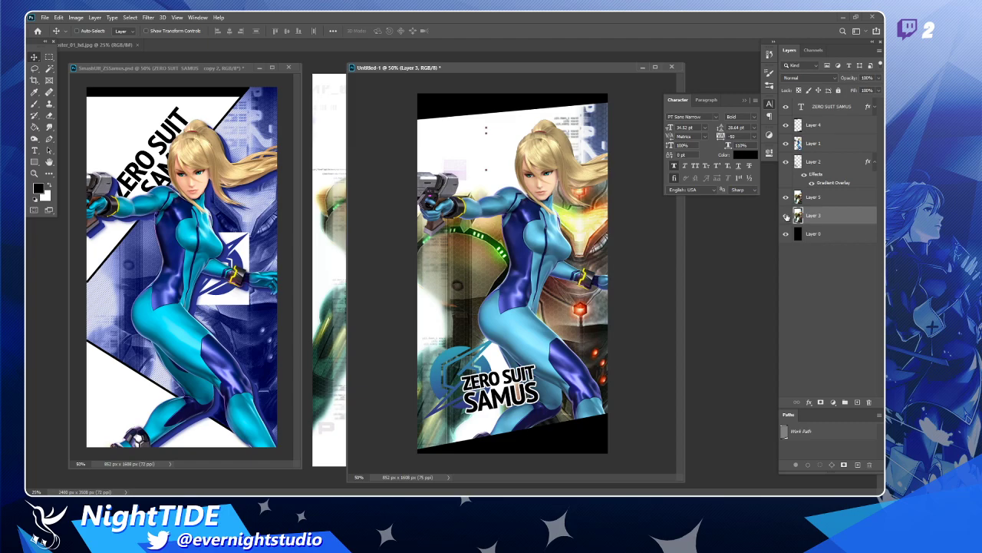
{"action": "left_click_drag", "start_coordinate": [819, 217], "coordinate": [868, 401]}
{"action": "left_click", "coordinate": [771, 105]}
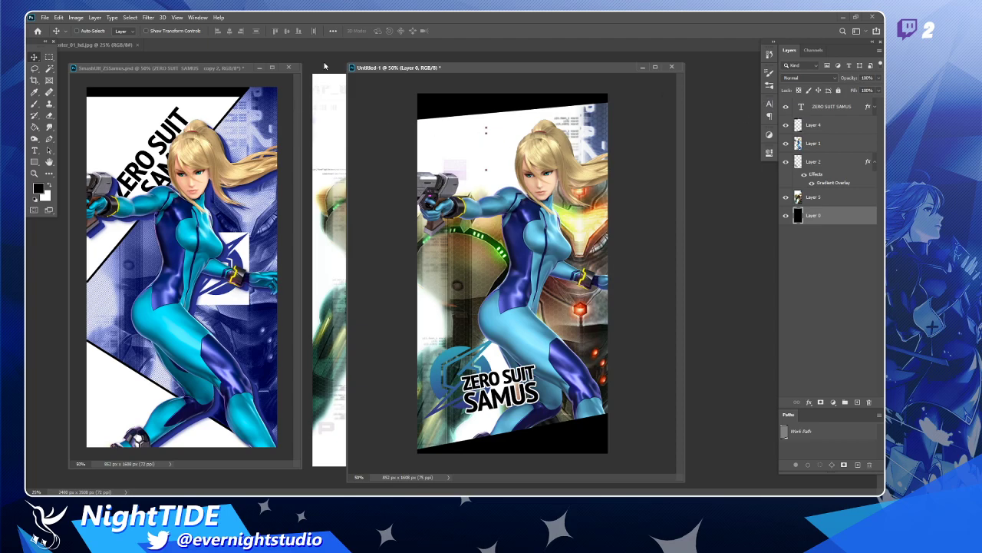
- Close the source armor artwork JPG, then reposition and enlarge the SmashUlt_ZSSamus.psd reference window
{"action": "left_click", "coordinate": [99, 46]}
{"action": "left_click", "coordinate": [140, 45]}
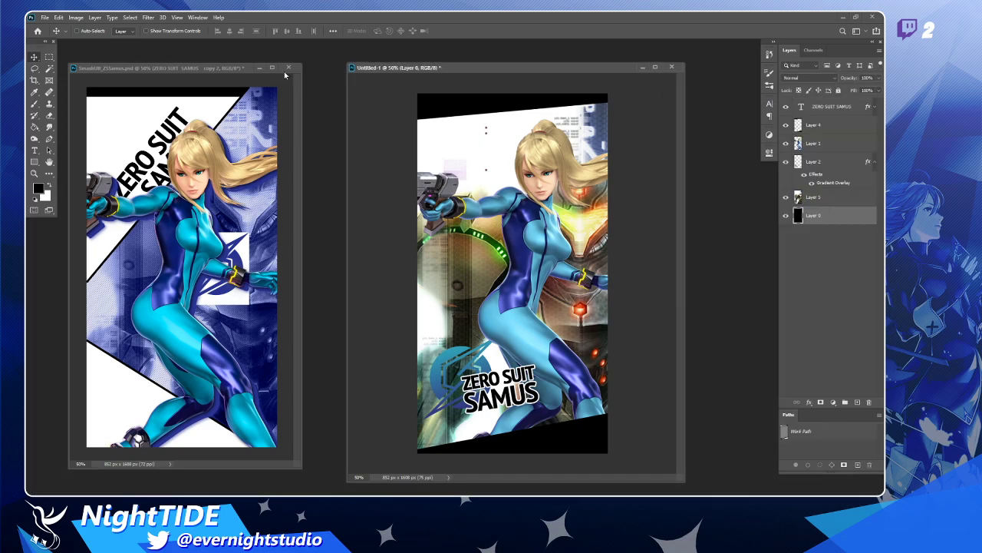
{"action": "left_click_drag", "start_coordinate": [241, 74], "coordinate": [239, 65]}
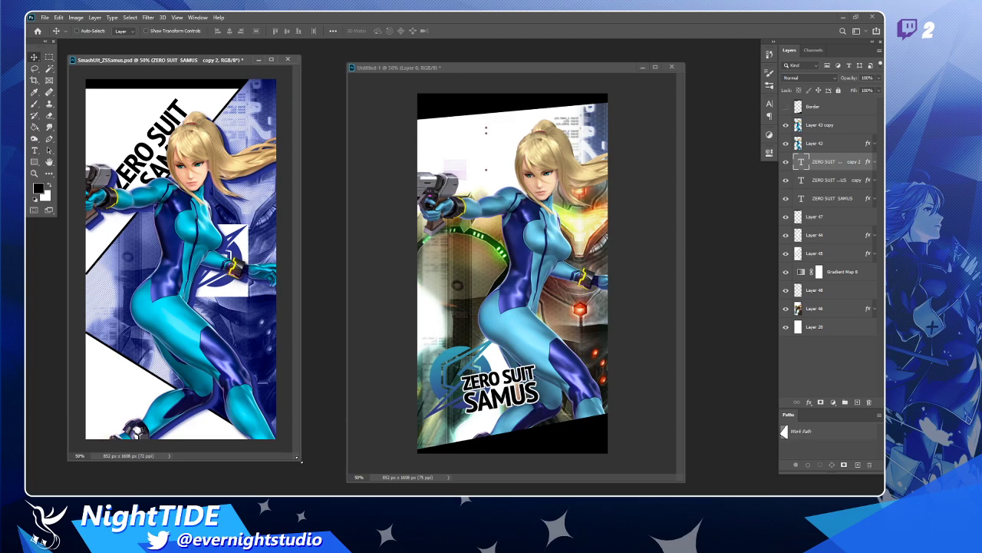
{"action": "left_click_drag", "start_coordinate": [299, 460], "coordinate": [315, 474]}
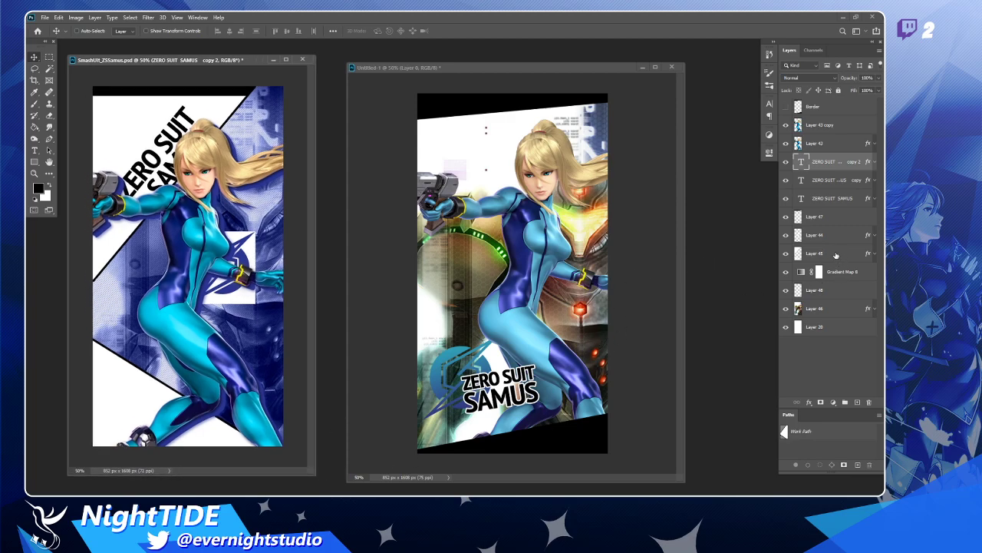
- Hide Layer 45 and toggle Layer 47 in the reference PSD, and toggle Layer 5 in the wallpaper, to examine how the backgrounds are layered
{"action": "left_click", "coordinate": [786, 253]}
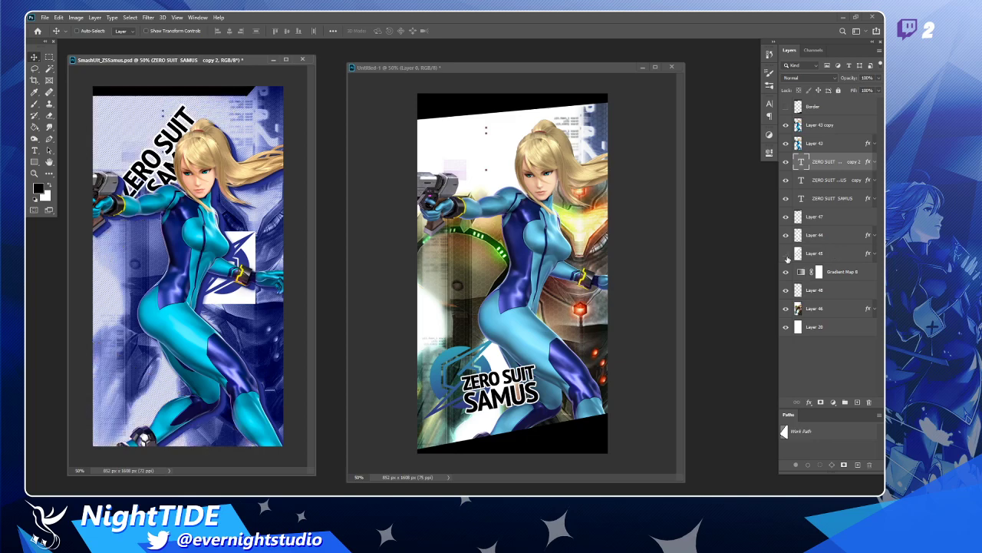
{"action": "left_click", "coordinate": [786, 253]}
{"action": "left_click", "coordinate": [786, 253]}
{"action": "left_click", "coordinate": [786, 219]}
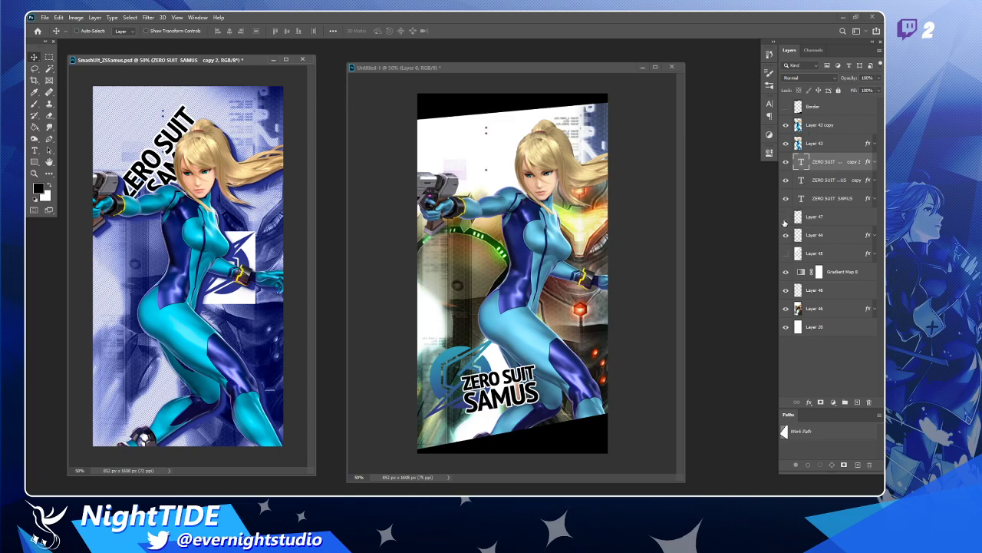
{"action": "left_click", "coordinate": [785, 218]}
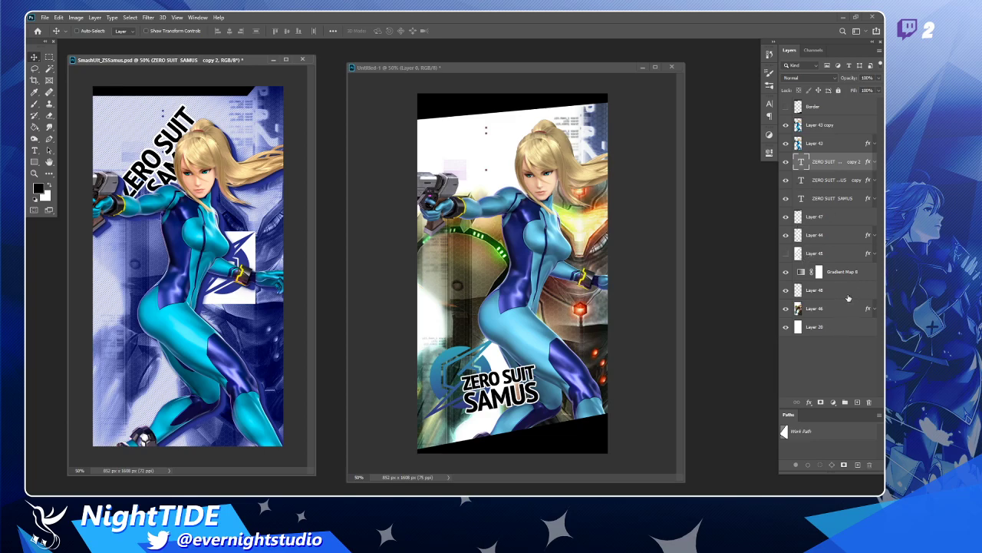
{"action": "left_click", "coordinate": [644, 266]}
{"action": "left_click", "coordinate": [786, 198]}
{"action": "left_click", "coordinate": [786, 197]}
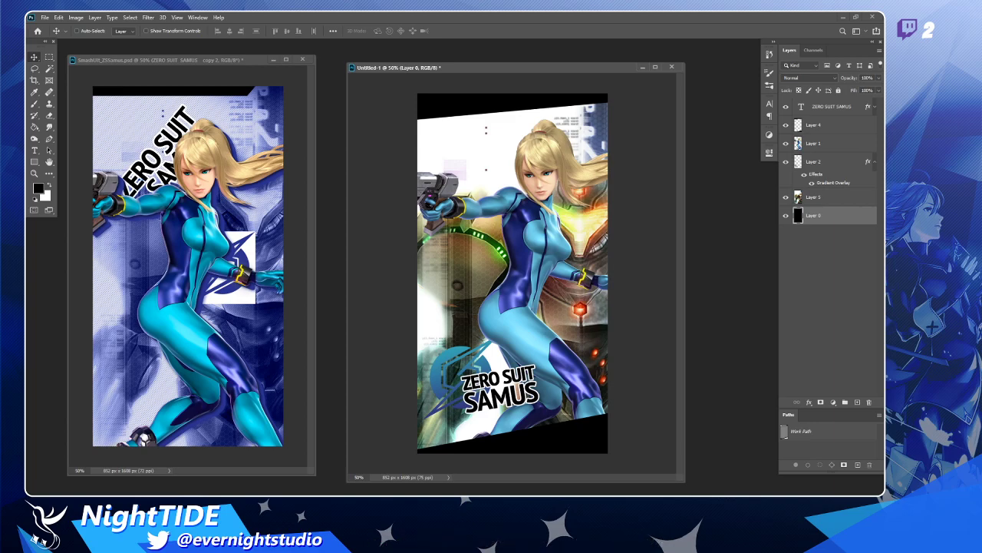
- Float the Metroid Prime 2 poster JPG, copy its image into the wallpaper above Layer 5 and keep the blend mode at Normal
{"action": "left_click_drag", "start_coordinate": [814, 311], "coordinate": [735, 234]}
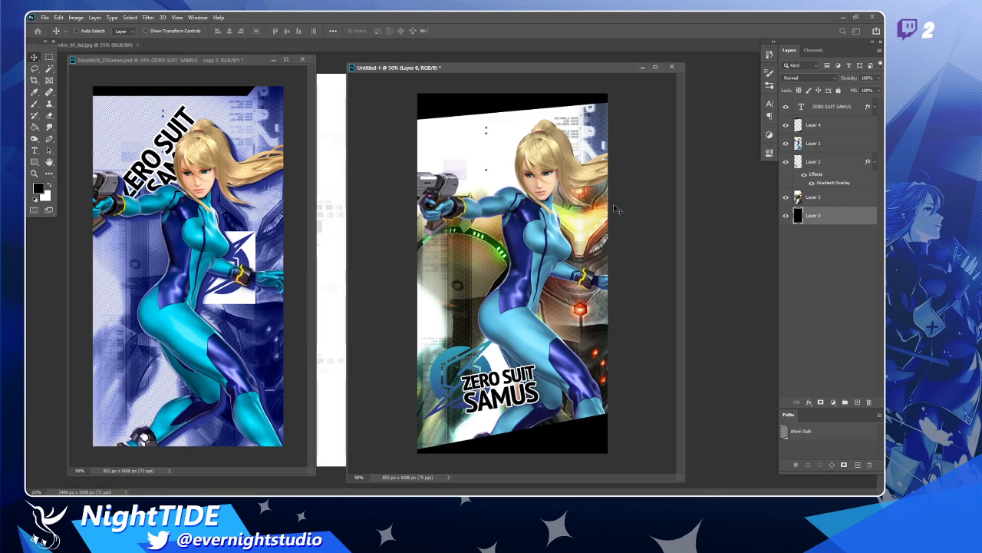
{"action": "left_click_drag", "start_coordinate": [112, 46], "coordinate": [136, 57]}
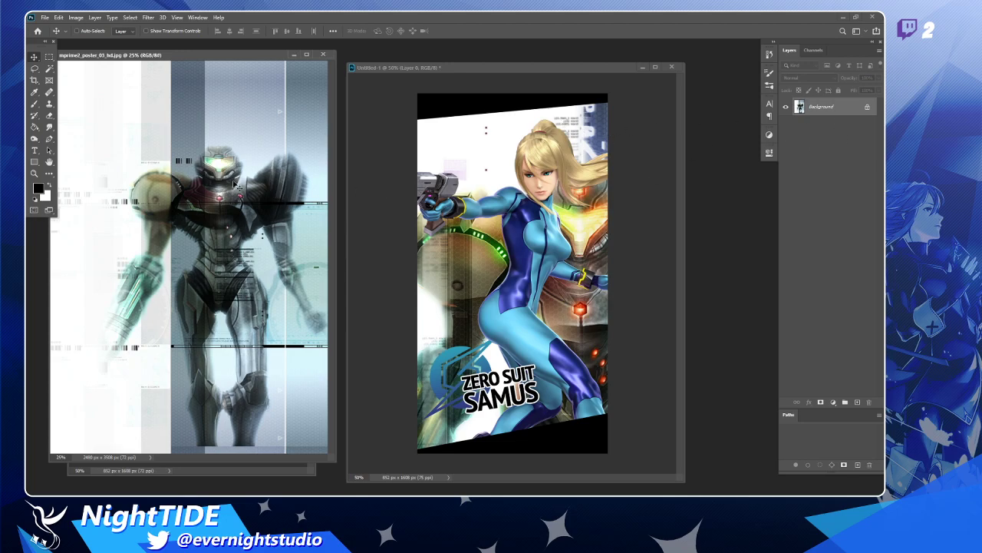
{"action": "left_click", "coordinate": [409, 177]}
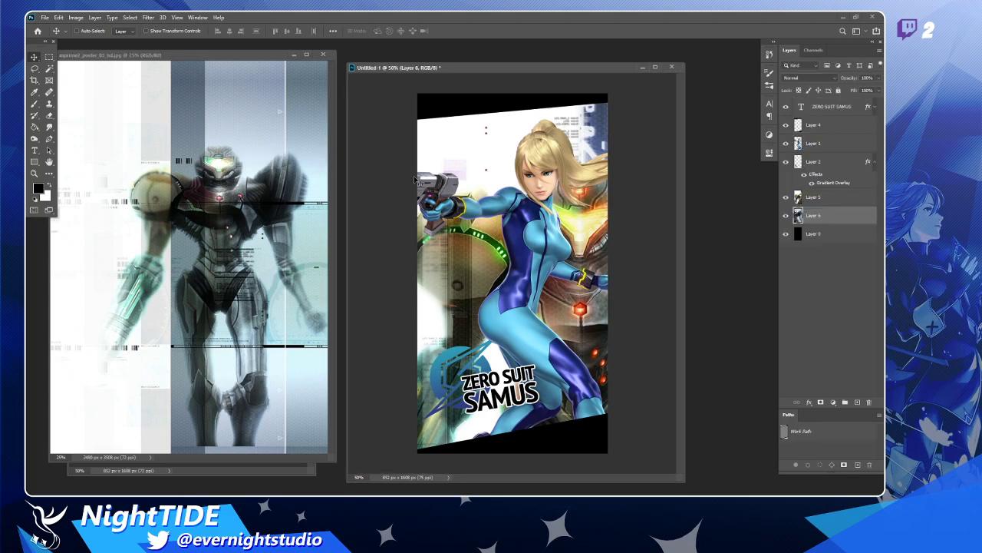
{"action": "left_click_drag", "start_coordinate": [840, 220], "coordinate": [838, 198]}
{"action": "left_click", "coordinate": [822, 78]}
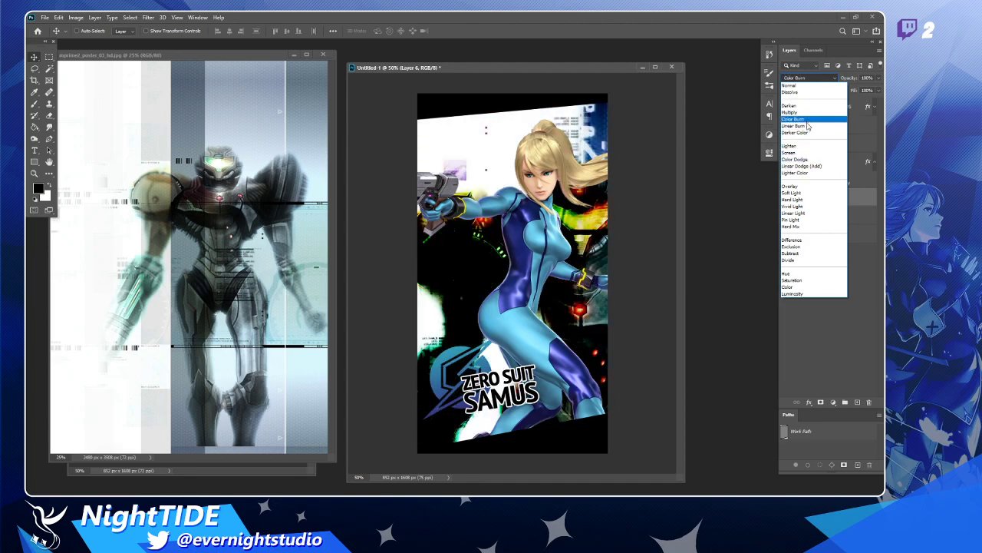
{"action": "left_click", "coordinate": [809, 85]}
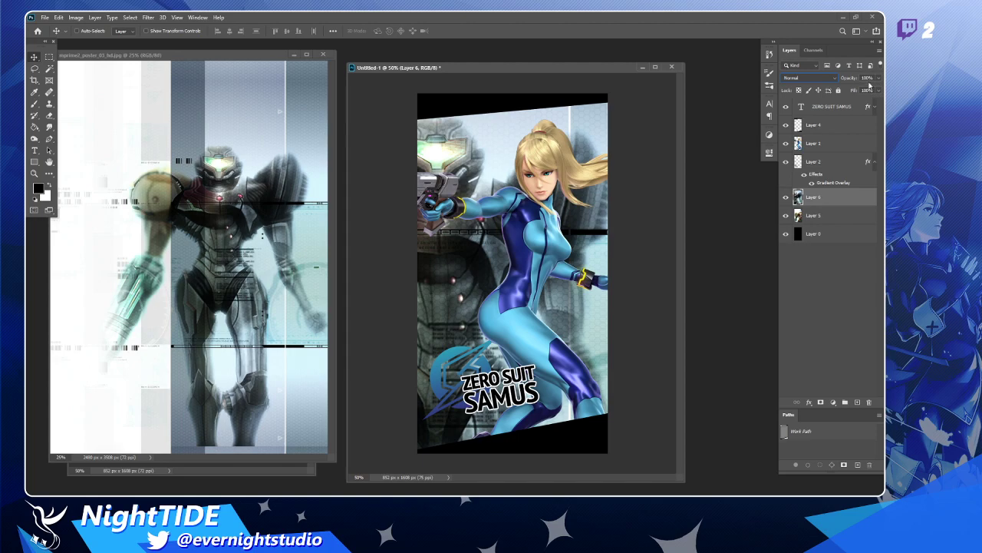
- Scale the poster artwork on Layer 6 to about 47% and position it so the armored figure stands behind Samus near the canvas's upper left
{"action": "scroll", "coordinate": [573, 167], "scroll_direction": "down", "scroll_amount": 2}
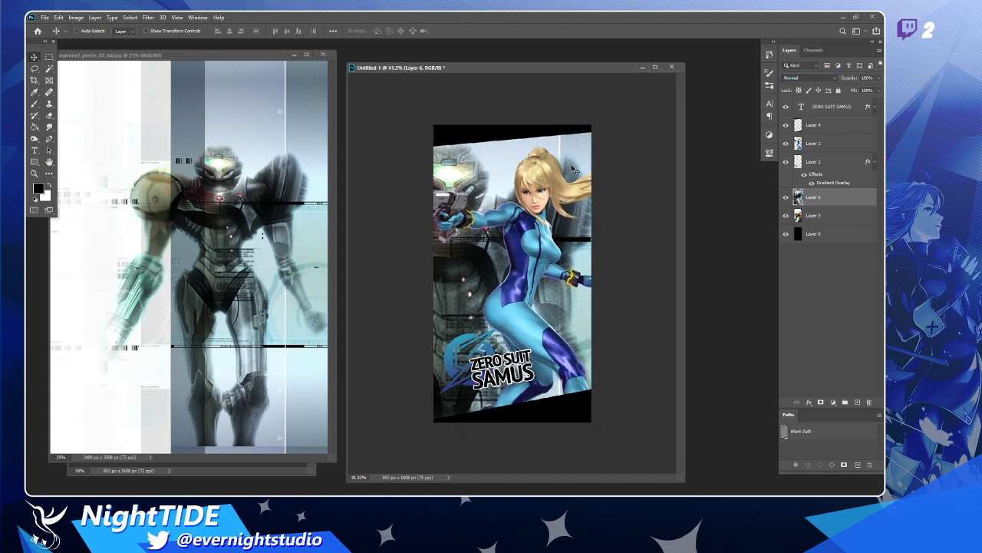
{"action": "scroll", "coordinate": [572, 166], "scroll_direction": "down", "scroll_amount": 3}
{"action": "key", "text": "ctrl+t"}
{"action": "left_click_drag", "start_coordinate": [492, 120], "coordinate": [607, 177]}
{"action": "left_click_drag", "start_coordinate": [371, 121], "coordinate": [584, 317]}
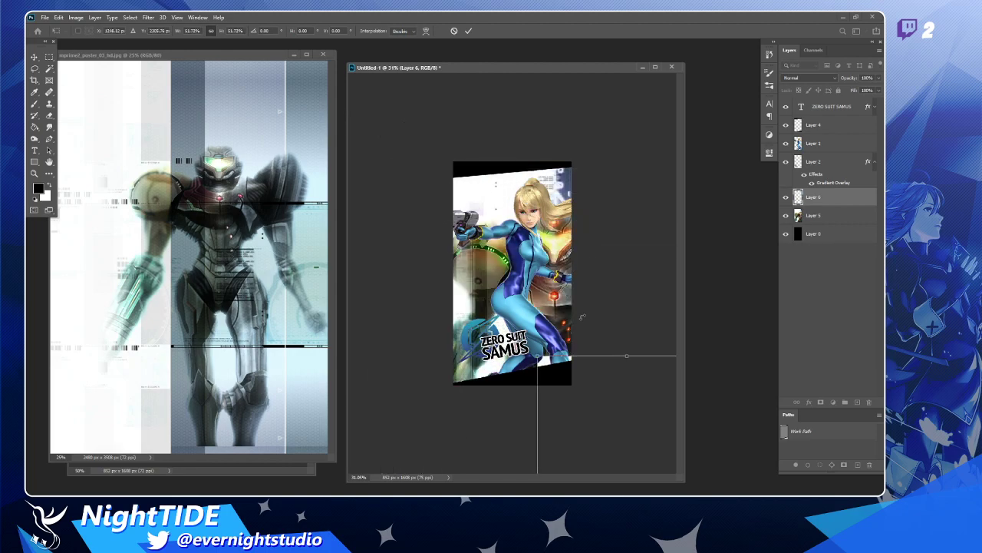
{"action": "scroll", "coordinate": [582, 317], "scroll_direction": "up", "scroll_amount": 3}
{"action": "left_click_drag", "start_coordinate": [551, 407], "coordinate": [499, 266]}
{"action": "left_click_drag", "start_coordinate": [576, 325], "coordinate": [482, 162]}
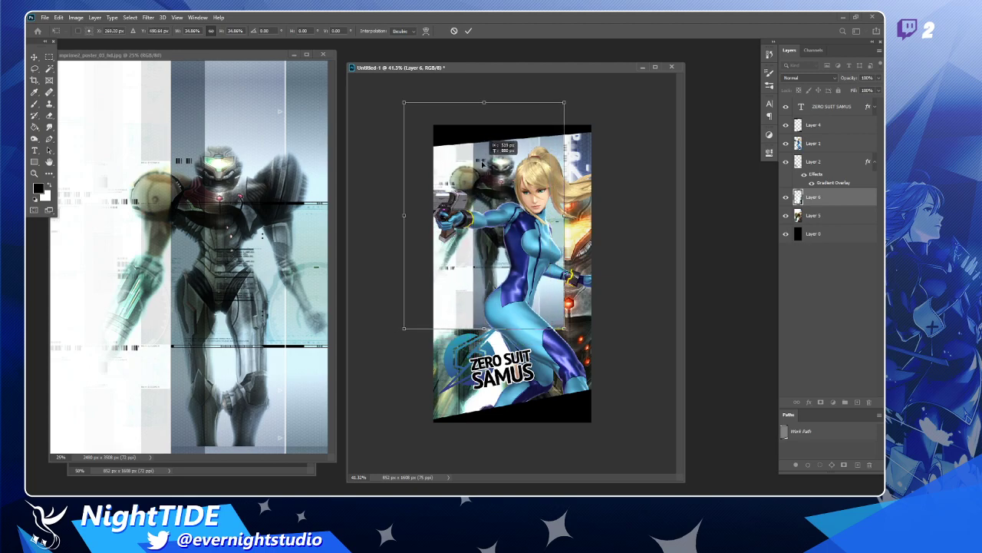
{"action": "left_click_drag", "start_coordinate": [404, 332], "coordinate": [365, 379]}
{"action": "left_click_drag", "start_coordinate": [472, 317], "coordinate": [490, 307]}
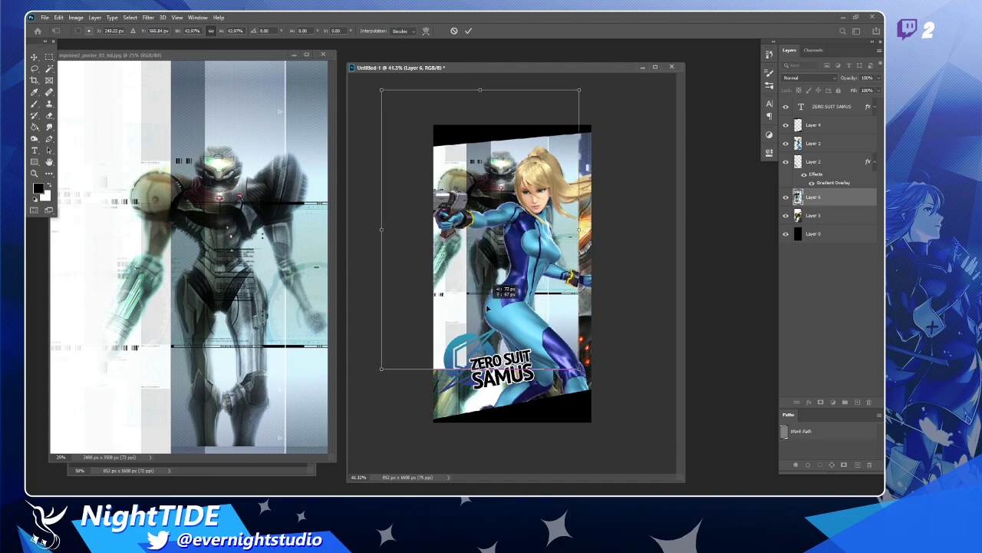
{"action": "left_click_drag", "start_coordinate": [388, 367], "coordinate": [361, 396]}
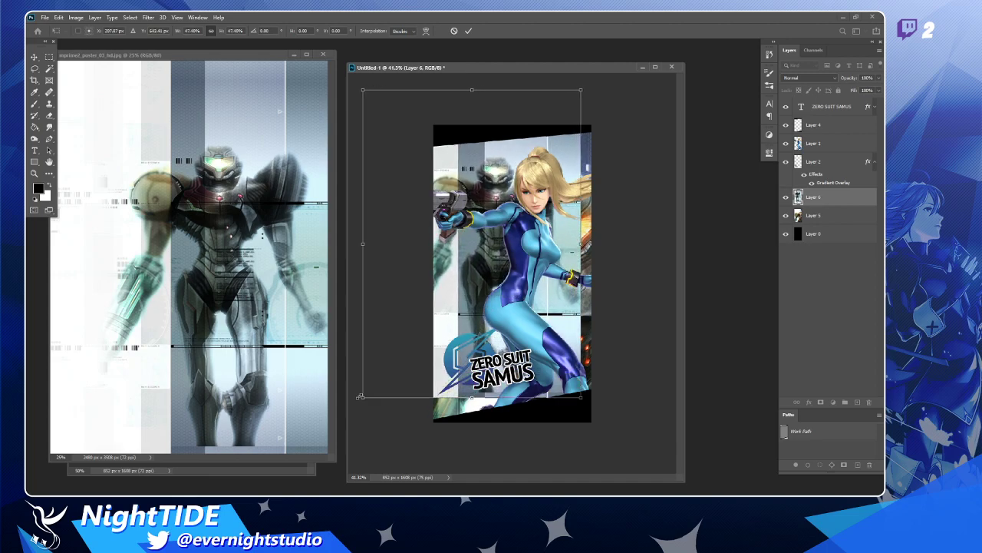
{"action": "left_click_drag", "start_coordinate": [455, 348], "coordinate": [462, 339]}
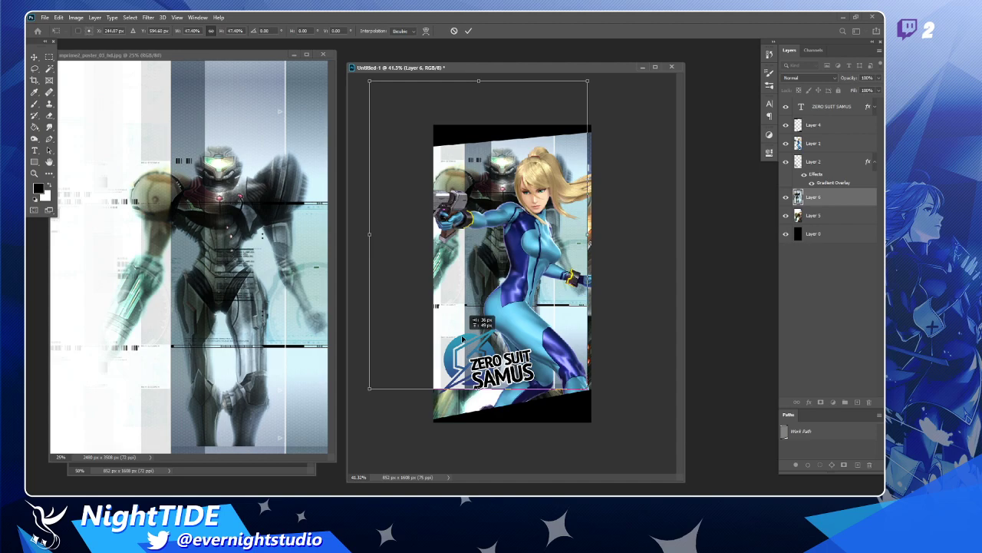
{"action": "key", "text": "Return"}
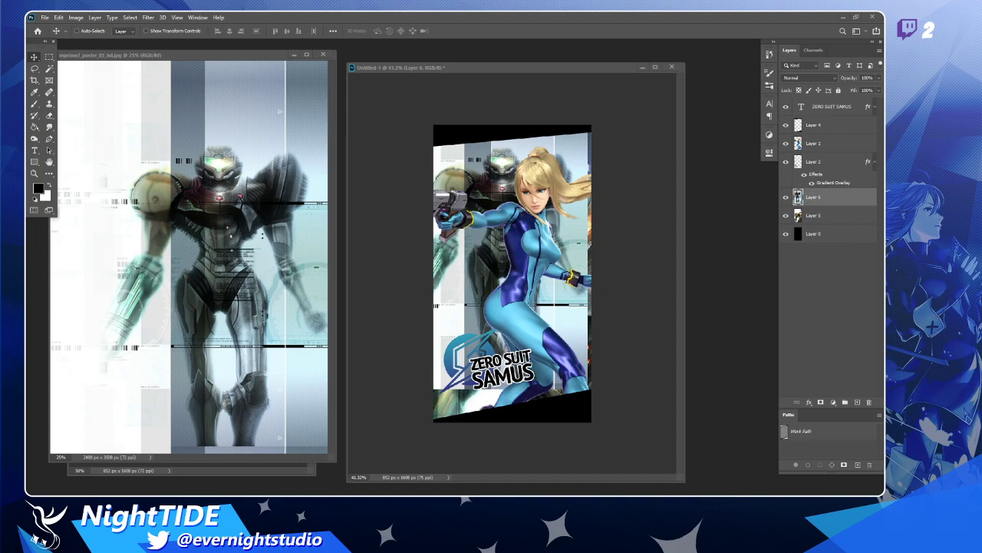
- Reposition the wallpaper window, zoom it to 50% and close the source poster JPG
{"action": "left_click_drag", "start_coordinate": [571, 72], "coordinate": [570, 63]}
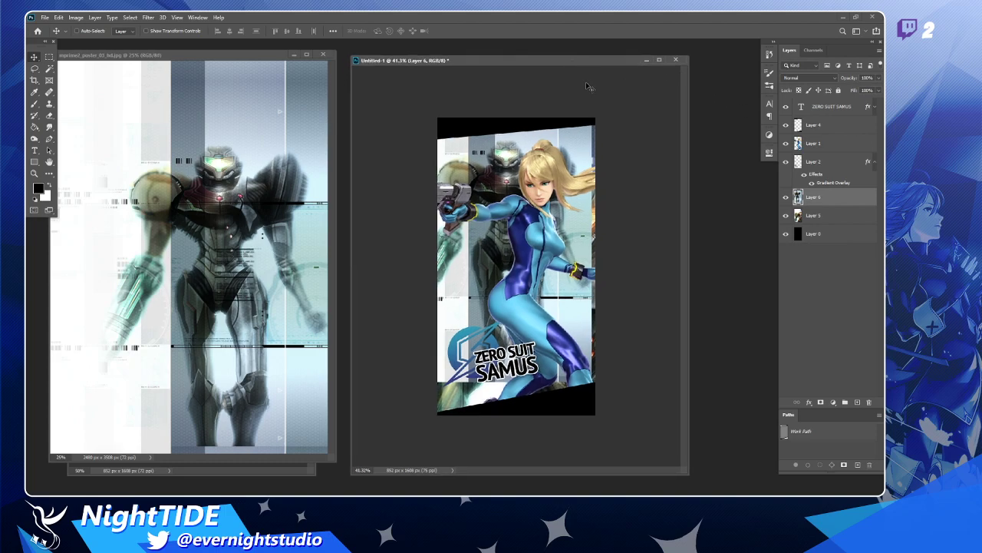
{"action": "key", "text": "z"}
{"action": "left_click", "coordinate": [589, 153]}
{"action": "left_click_drag", "start_coordinate": [278, 56], "coordinate": [305, 52]}
{"action": "left_click", "coordinate": [353, 53]}
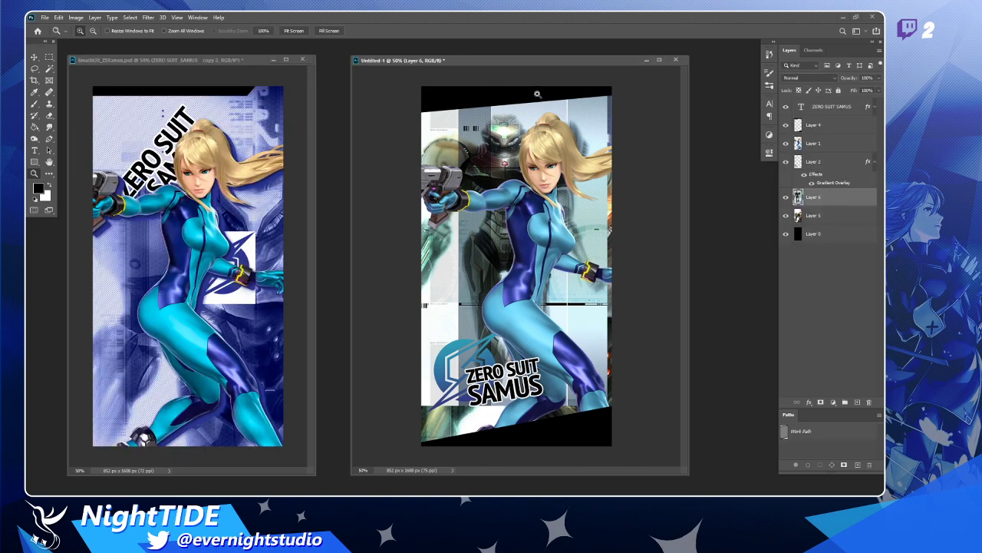
{"action": "key", "text": "v"}
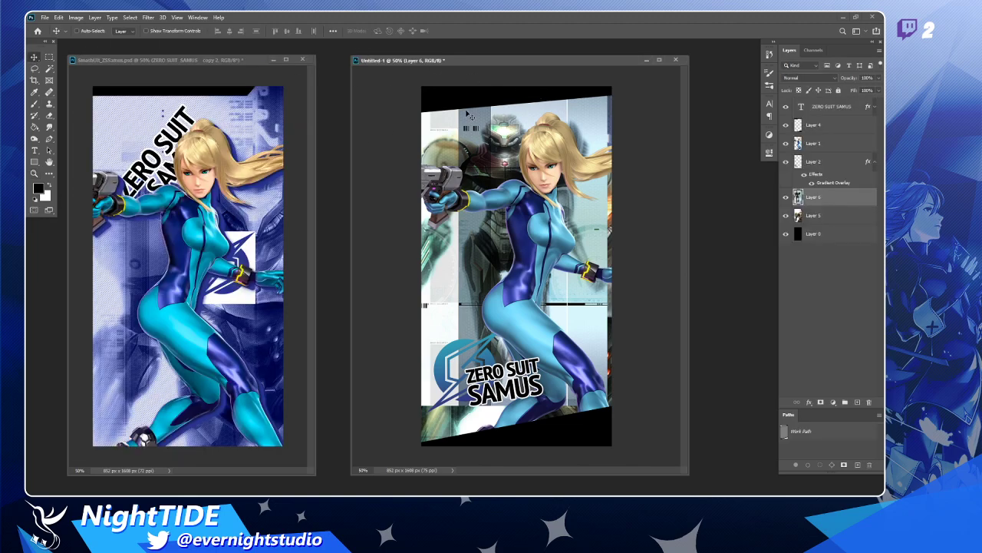
- Fade out the lower and outer areas of Layer 6 with a large soft Eraser, raising the Eraser's opacity to 59%
{"action": "left_click", "coordinate": [786, 197]}
{"action": "left_click", "coordinate": [786, 198]}
{"action": "key", "text": "e"}
{"action": "right_click", "coordinate": [546, 251]}
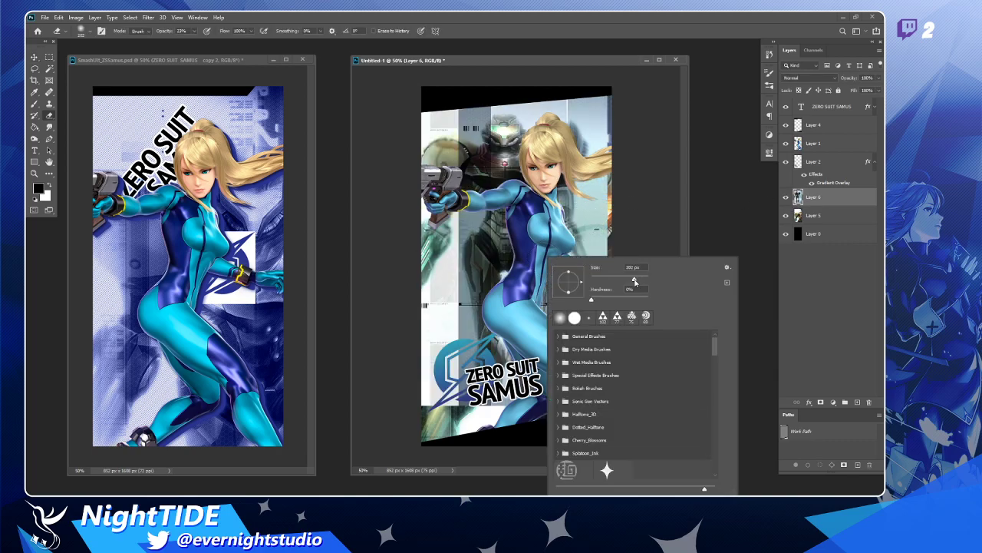
{"action": "left_click_drag", "start_coordinate": [634, 281], "coordinate": [638, 282]}
{"action": "left_click", "coordinate": [478, 372]}
{"action": "mouse_move", "coordinate": [595, 359]}
{"action": "left_mouse_down"}
{"action": "mouse_move", "coordinate": [656, 351]}
{"action": "mouse_move", "coordinate": [610, 372]}
{"action": "mouse_move", "coordinate": [611, 333]}
{"action": "mouse_move", "coordinate": [637, 326]}
{"action": "mouse_move", "coordinate": [593, 389]}
{"action": "left_mouse_up"}
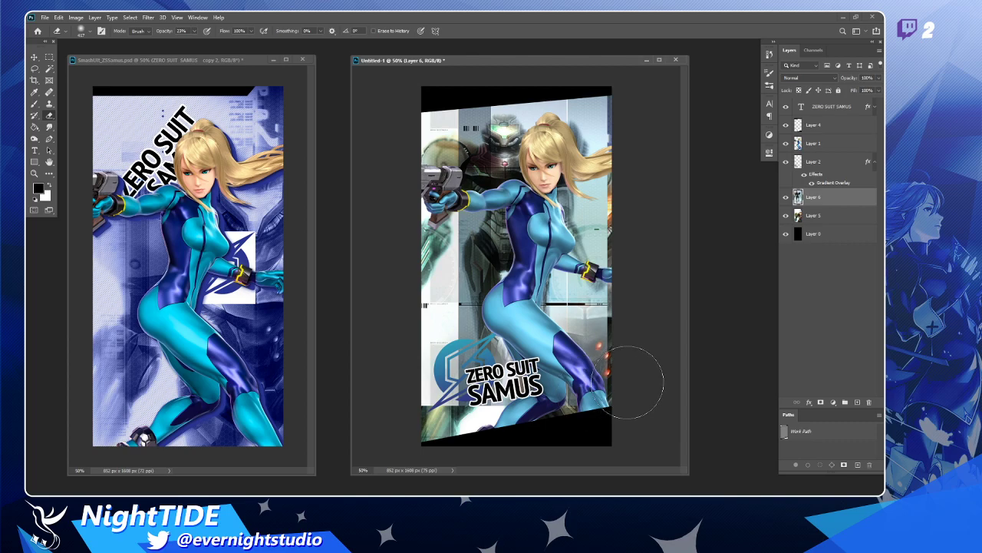
{"action": "left_click", "coordinate": [196, 32]}
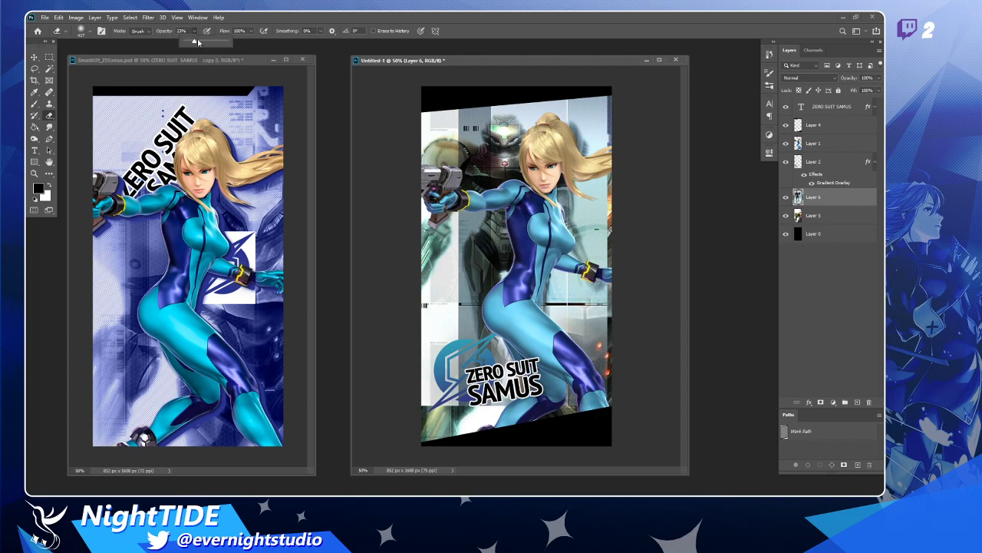
{"action": "left_click_drag", "start_coordinate": [194, 41], "coordinate": [209, 40]}
{"action": "mouse_move", "coordinate": [623, 119]}
{"action": "left_mouse_down"}
{"action": "mouse_move", "coordinate": [636, 213]}
{"action": "mouse_move", "coordinate": [592, 406]}
{"action": "mouse_move", "coordinate": [532, 456]}
{"action": "mouse_move", "coordinate": [468, 365]}
{"action": "mouse_move", "coordinate": [486, 395]}
{"action": "mouse_move", "coordinate": [582, 341]}
{"action": "mouse_move", "coordinate": [443, 333]}
{"action": "mouse_move", "coordinate": [498, 380]}
{"action": "mouse_move", "coordinate": [538, 376]}
{"action": "mouse_move", "coordinate": [546, 399]}
{"action": "mouse_move", "coordinate": [554, 388]}
{"action": "mouse_move", "coordinate": [432, 306]}
{"action": "mouse_move", "coordinate": [467, 265]}
{"action": "mouse_move", "coordinate": [684, 307]}
{"action": "mouse_move", "coordinate": [541, 287]}
{"action": "left_mouse_up"}
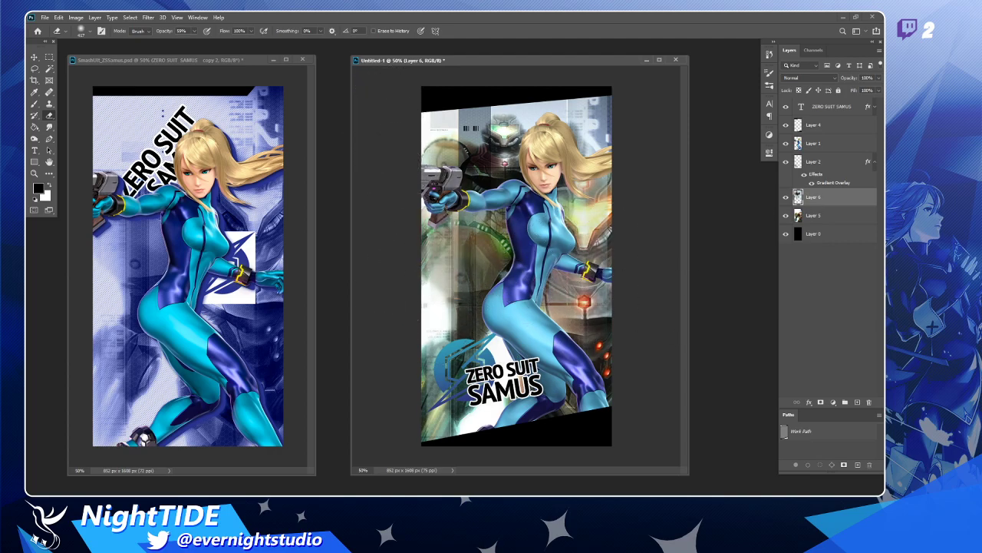
- Lower the opacity of the poster artwork on Layer 6 to about 33%
{"action": "left_click", "coordinate": [875, 76]}
{"action": "left_click_drag", "start_coordinate": [879, 90], "coordinate": [857, 90]}
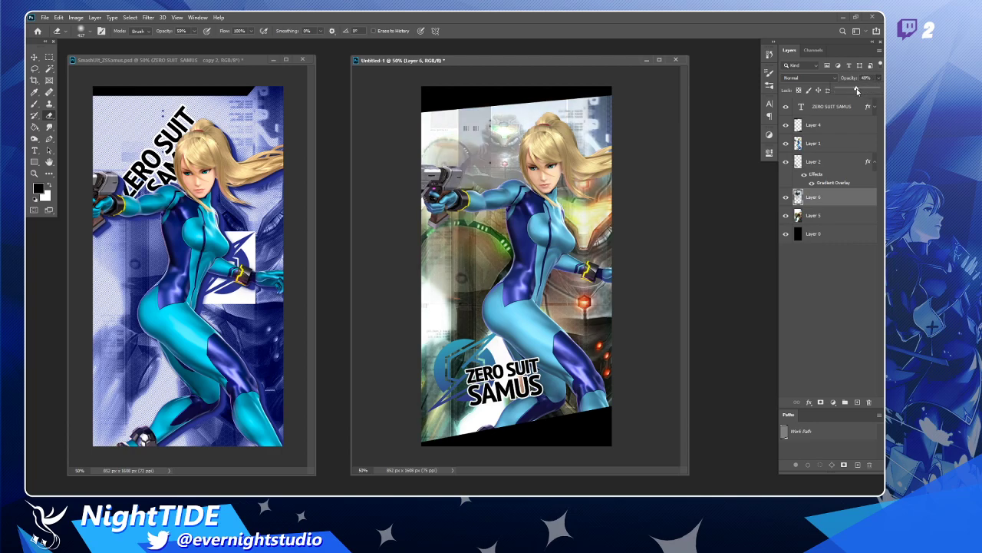
{"action": "left_click_drag", "start_coordinate": [852, 89], "coordinate": [849, 89]}
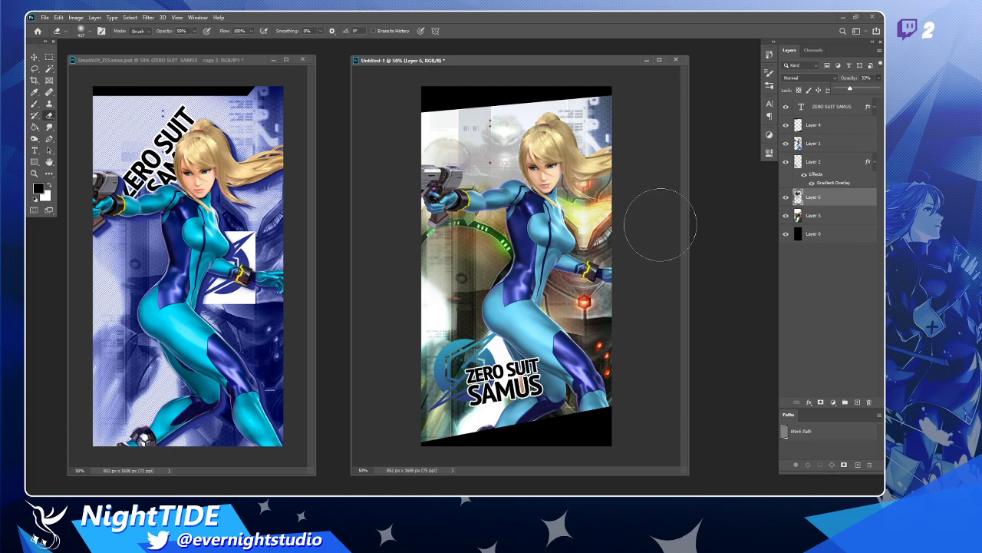
{"action": "key", "text": "l"}
{"action": "mouse_move", "coordinate": [568, 139]}
{"action": "left_mouse_down"}
{"action": "mouse_move", "coordinate": [662, 238]}
{"action": "mouse_move", "coordinate": [442, 372]}
{"action": "mouse_move", "coordinate": [386, 224]}
{"action": "mouse_move", "coordinate": [405, 185]}
{"action": "mouse_move", "coordinate": [431, 179]}
{"action": "mouse_move", "coordinate": [456, 202]}
{"action": "mouse_move", "coordinate": [541, 209]}
{"action": "left_mouse_up"}
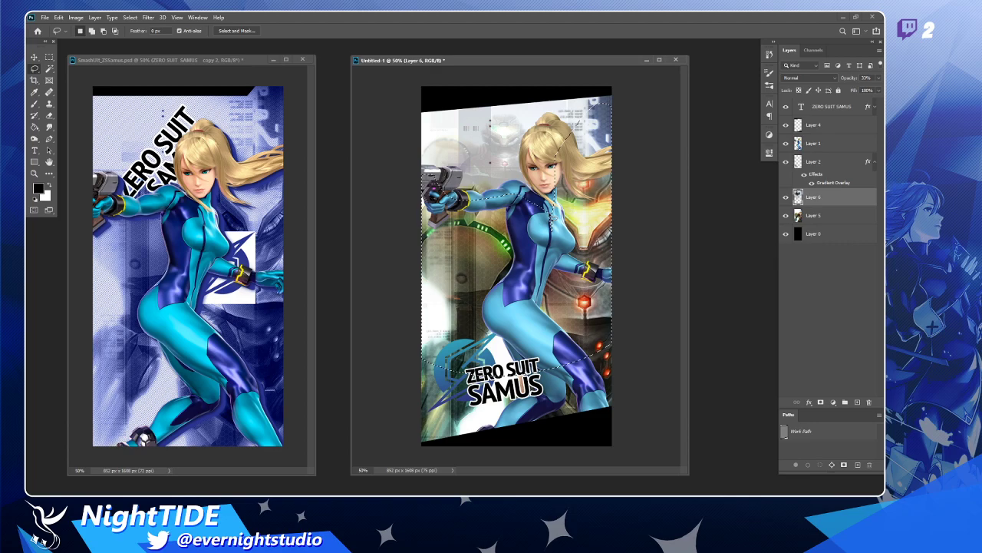
{"action": "key", "text": "ctrl+d"}
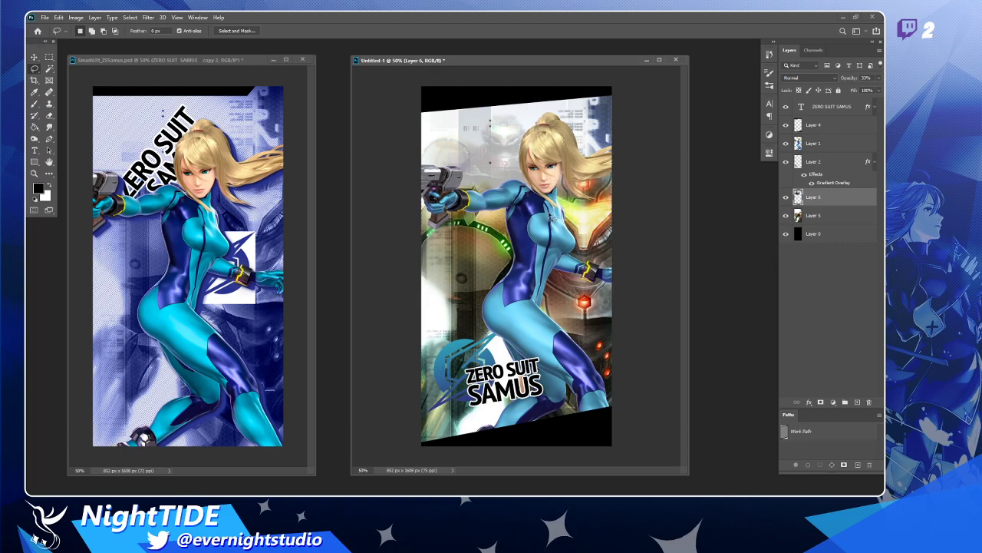
- Erase more of Layer 6 around the canvas's upper right with the soft Eraser, enlarge the brush and toggle the layer to compare the blend
{"action": "key", "text": "e"}
{"action": "mouse_move", "coordinate": [575, 115]}
{"action": "left_mouse_down"}
{"action": "mouse_move", "coordinate": [581, 99]}
{"action": "mouse_move", "coordinate": [591, 123]}
{"action": "left_mouse_up"}
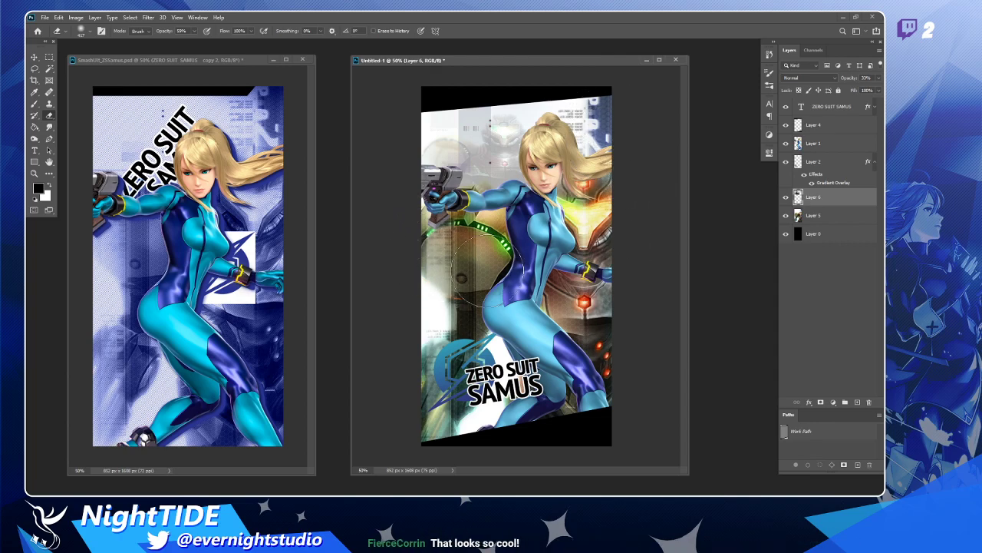
{"action": "right_click", "coordinate": [571, 301]}
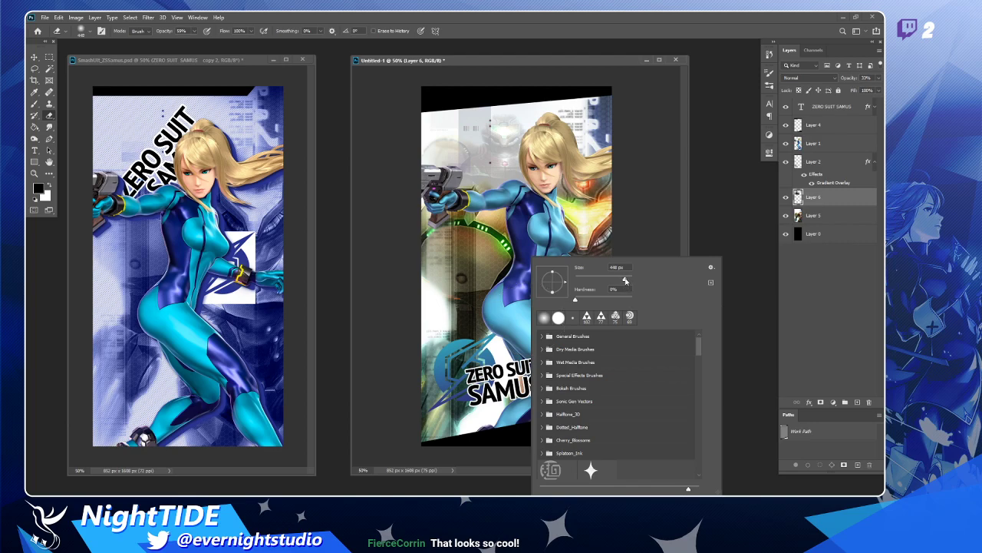
{"action": "left_click", "coordinate": [480, 65]}
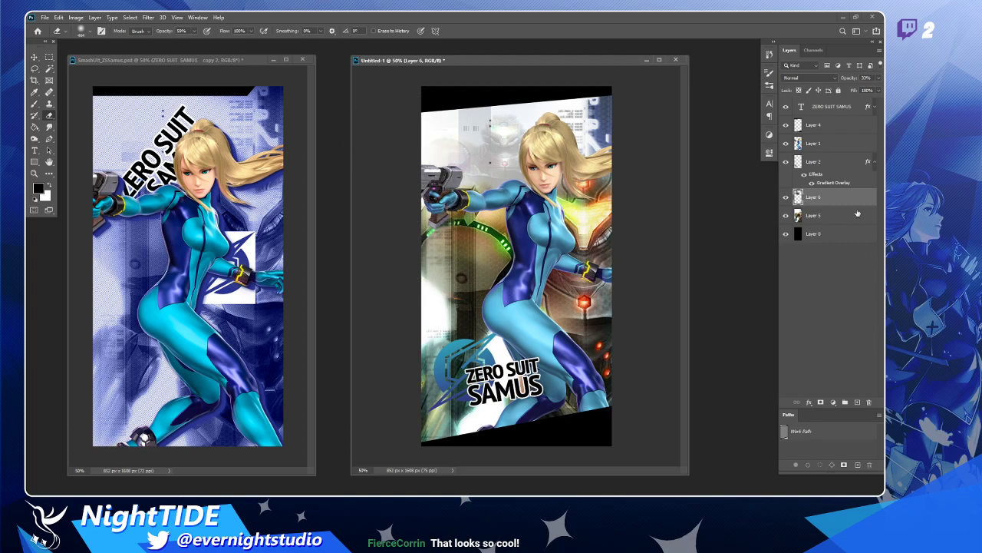
{"action": "left_click", "coordinate": [786, 198]}
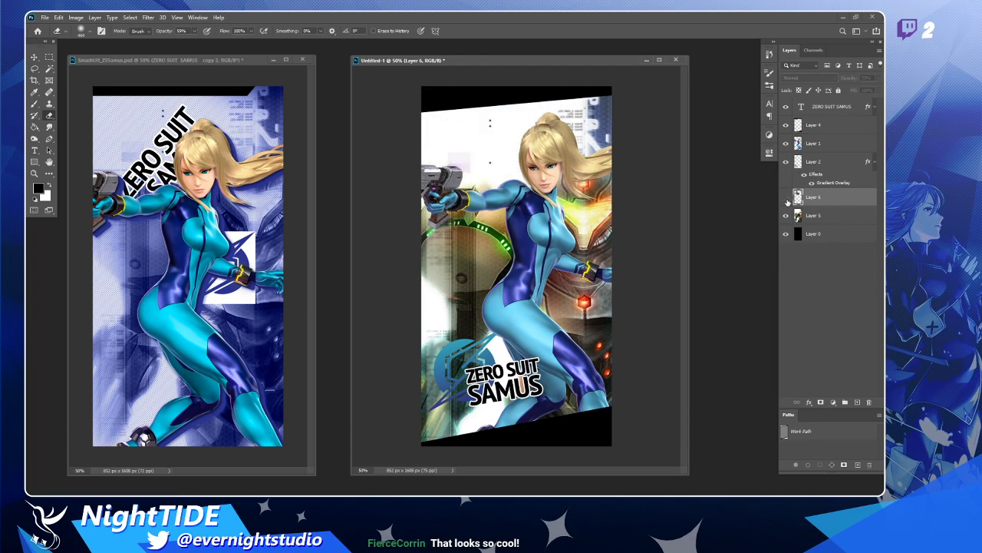
{"action": "left_click", "coordinate": [786, 198]}
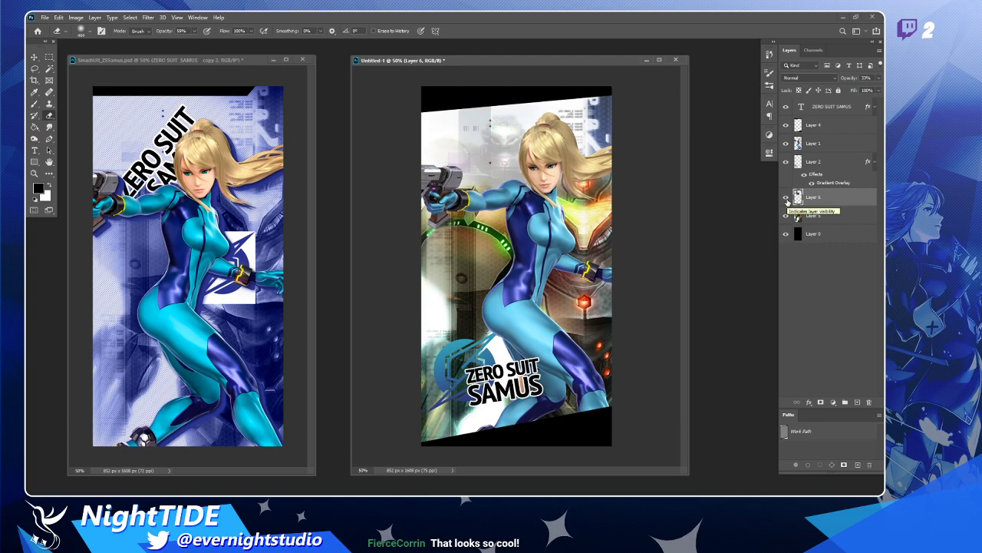
- Reposition the SmashUlt_ZSSamus.psd reference window and hide its Layer 43 to examine that layer's effect around the render
{"action": "left_click_drag", "start_coordinate": [177, 59], "coordinate": [220, 58]}
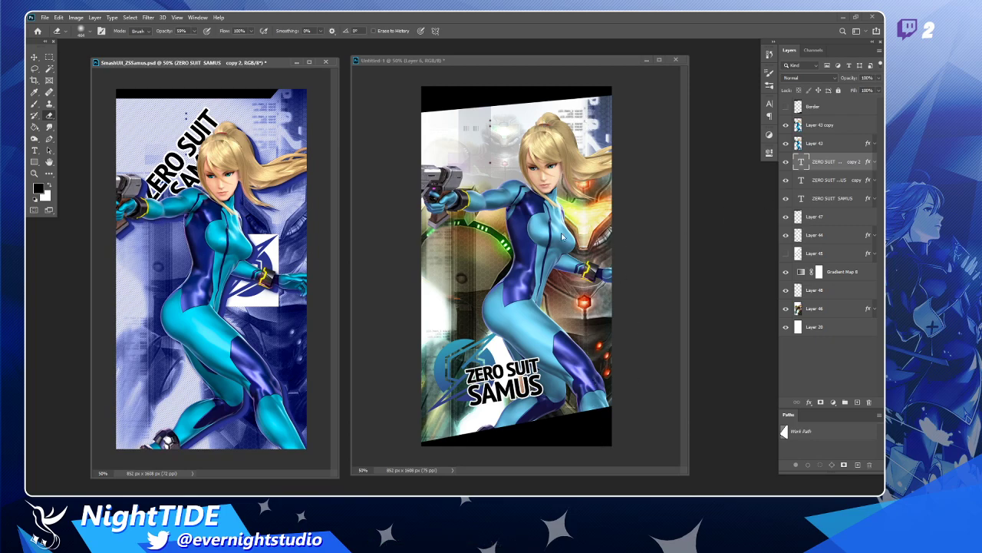
{"action": "left_click", "coordinate": [34, 57]}
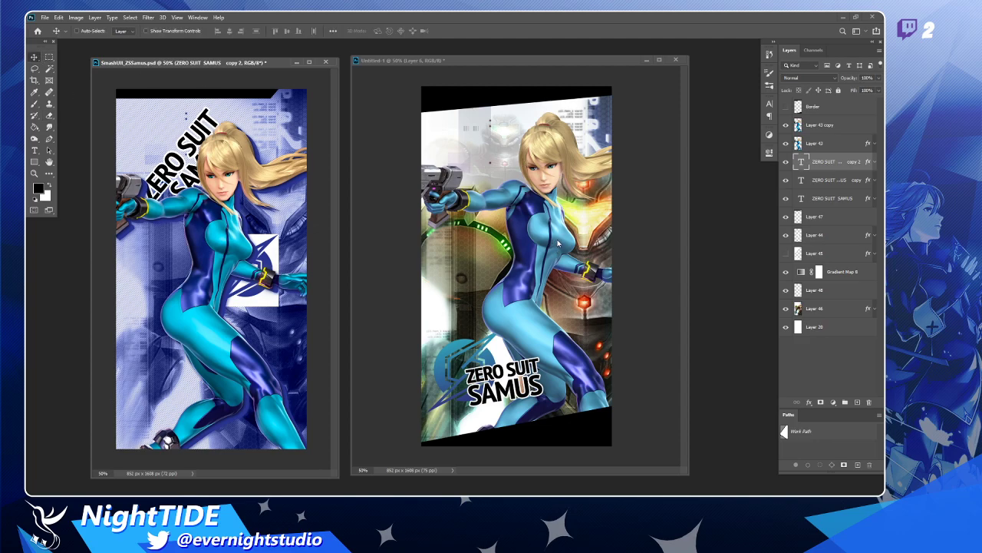
{"action": "left_click", "coordinate": [787, 145]}
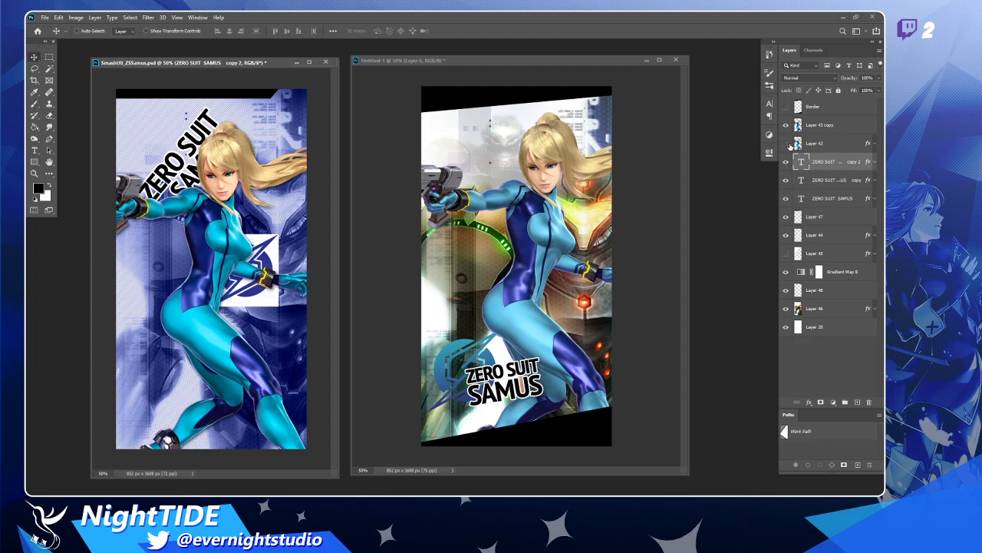
- Return to the Untitled-1 document, reposition its window and toggle Layer 5 to examine the armor artwork's contribution to the background
{"action": "left_click", "coordinate": [502, 67]}
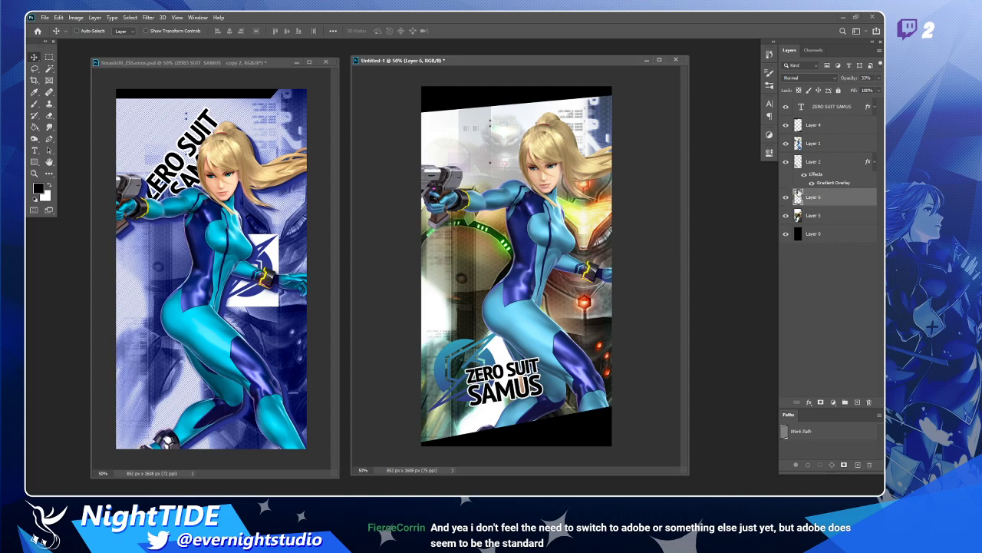
{"action": "left_click_drag", "start_coordinate": [548, 62], "coordinate": [557, 60]}
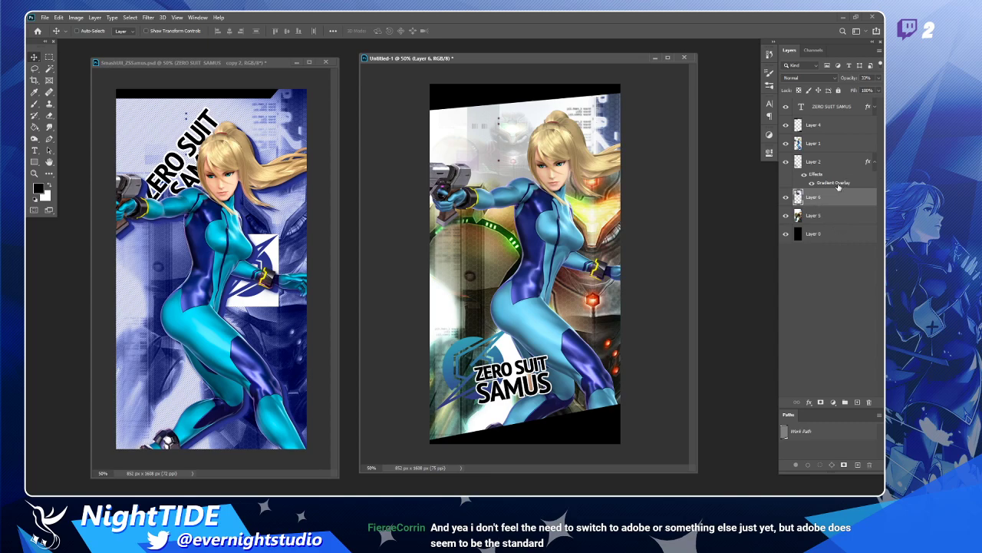
{"action": "left_click", "coordinate": [785, 217]}
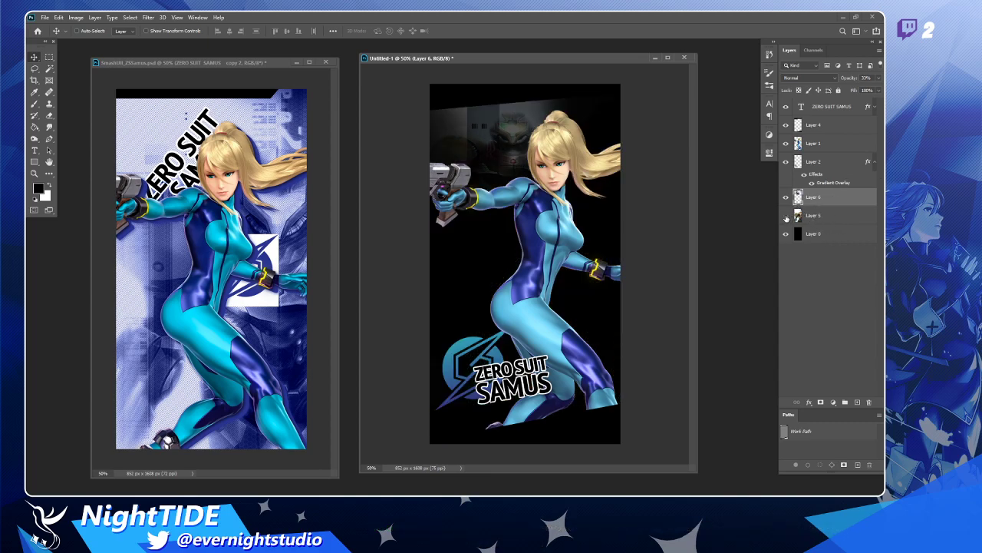
{"action": "left_click", "coordinate": [785, 216]}
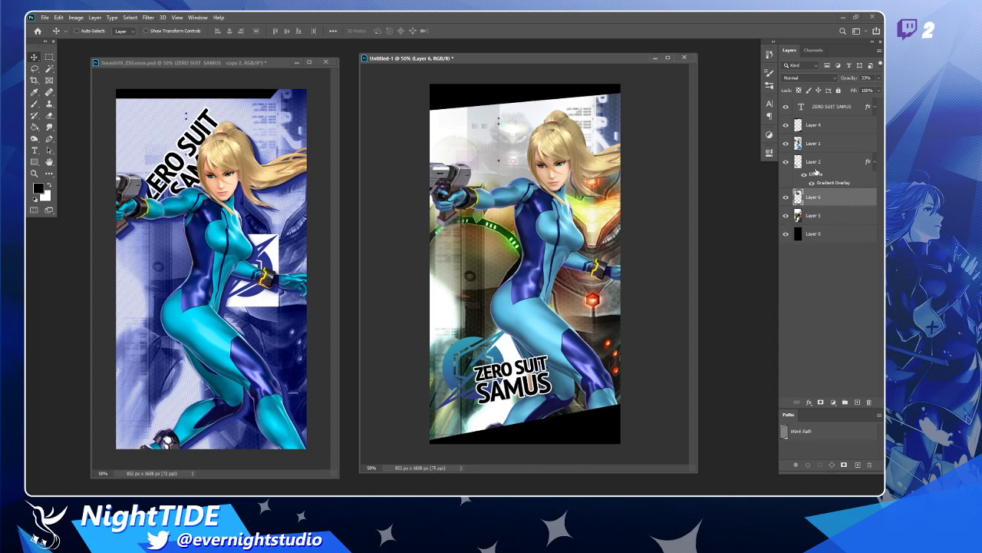
- Duplicate the Samus render on Layer 1 and select the lower original, nudging it slightly behind the copy
{"action": "left_click", "coordinate": [876, 161]}
{"action": "left_click", "coordinate": [822, 144]}
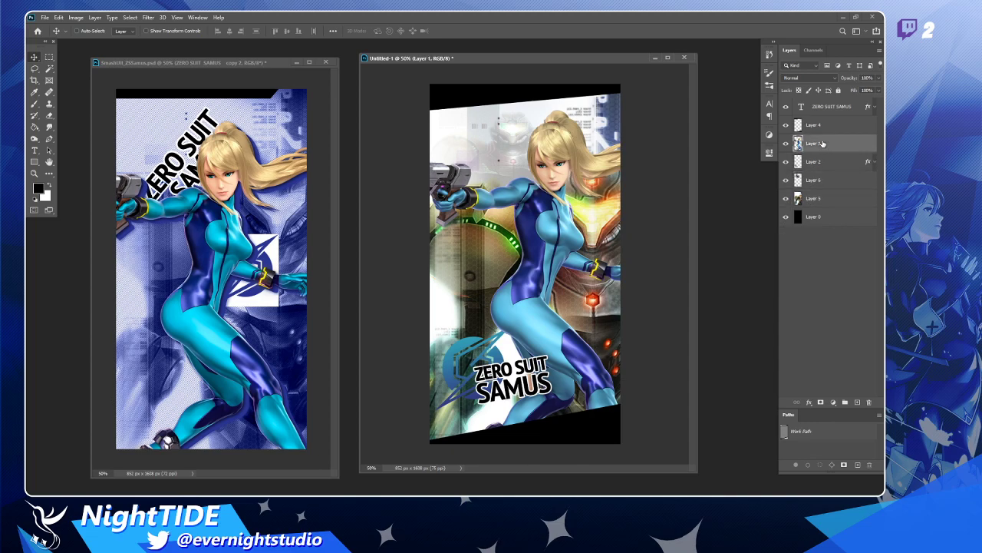
{"action": "key", "text": "ctrl+j"}
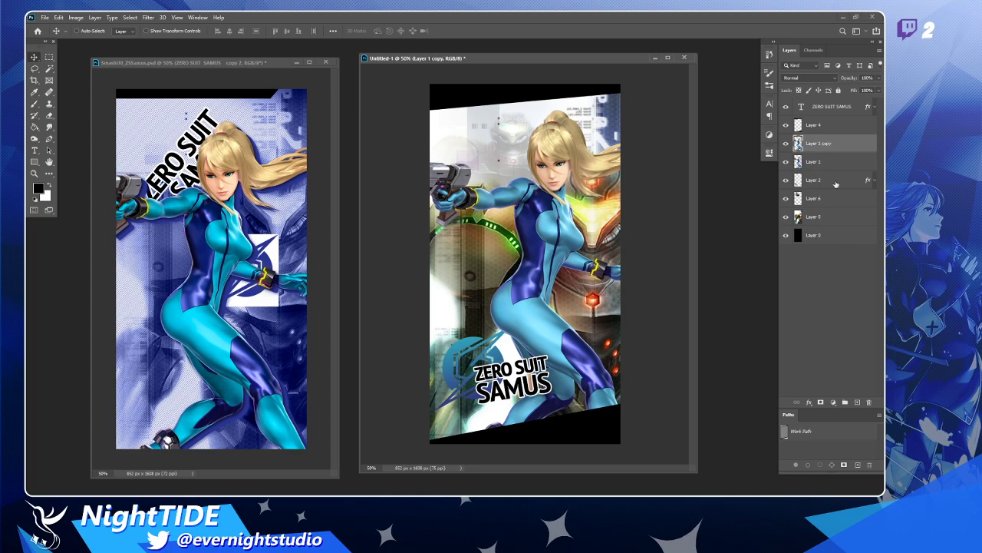
{"action": "left_click", "coordinate": [841, 164]}
{"action": "left_click_drag", "start_coordinate": [572, 179], "coordinate": [566, 224]}
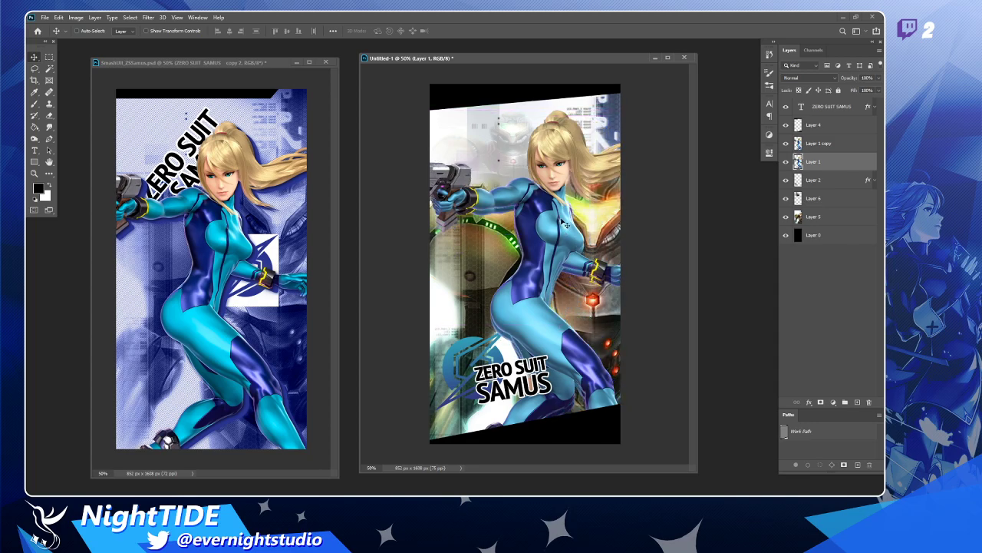
- Add a linear purple-to-teal Gradient Overlay at 150% scale to Layer 1 and offset it behind the render as a colored shadow
{"action": "double_click", "coordinate": [847, 167]}
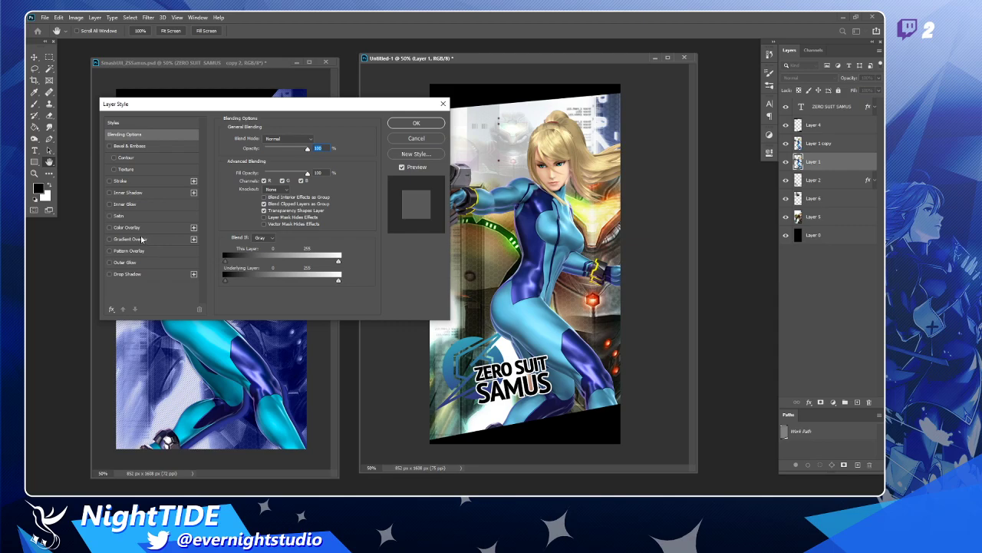
{"action": "left_click", "coordinate": [125, 240]}
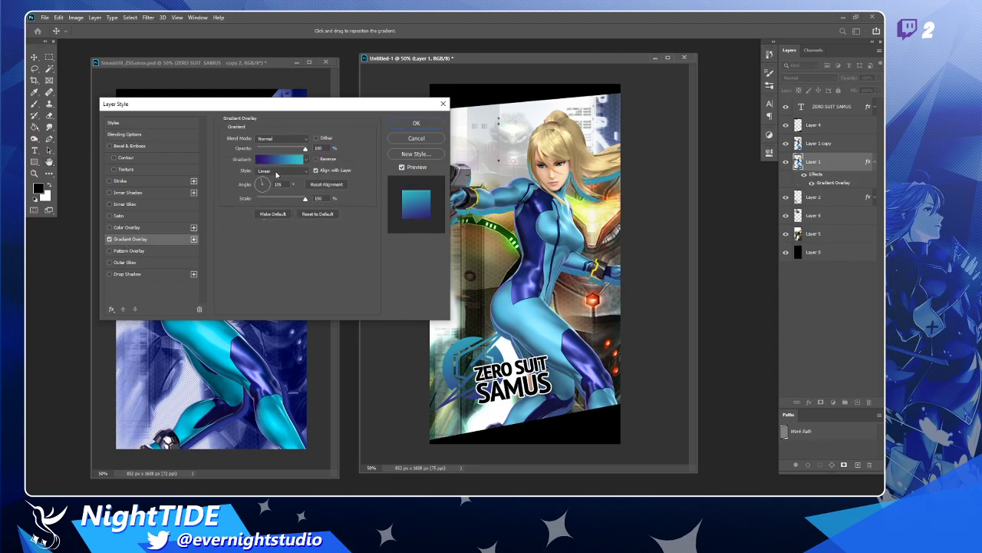
{"action": "left_click_drag", "start_coordinate": [298, 108], "coordinate": [312, 106]}
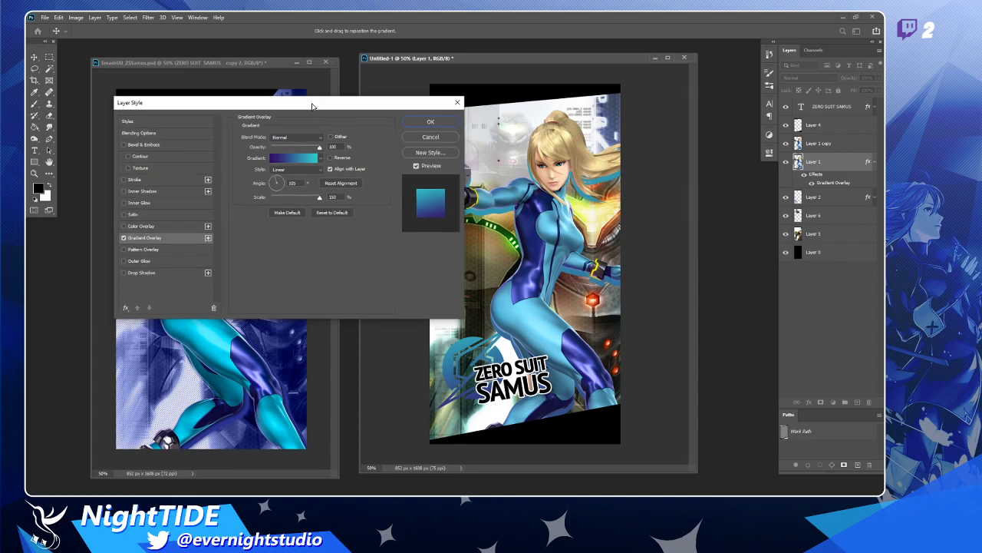
{"action": "left_click", "coordinate": [430, 122]}
{"action": "left_click_drag", "start_coordinate": [564, 230], "coordinate": [566, 222]}
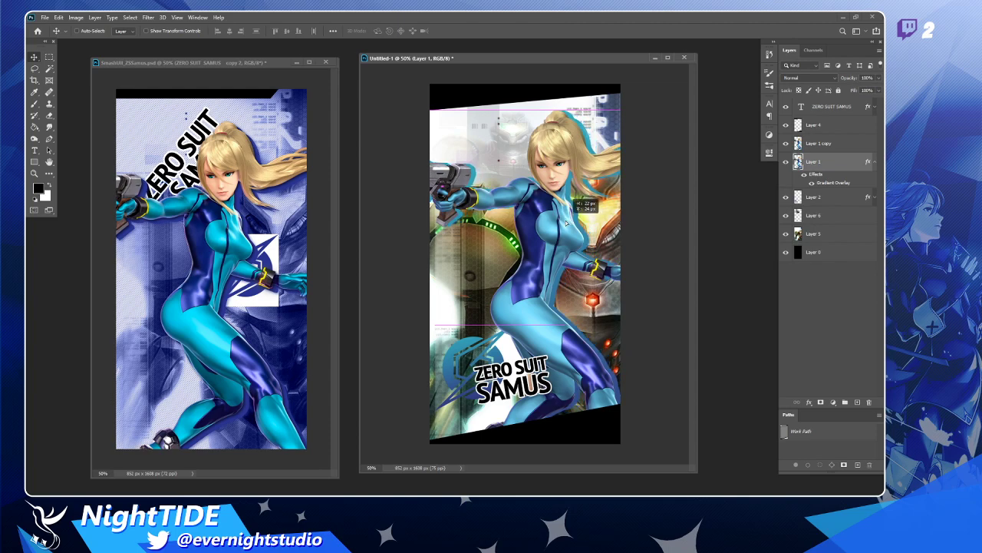
{"action": "left_click_drag", "start_coordinate": [566, 222], "coordinate": [566, 228]}
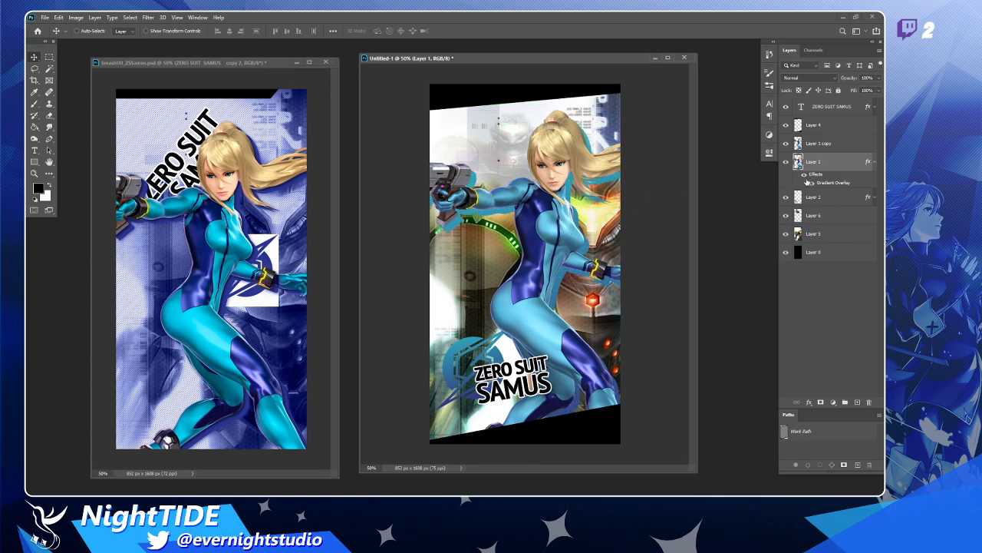
- Select the full canvas and copy Layer 1's gradient silhouette within it to a new layer
{"action": "key", "text": "m"}
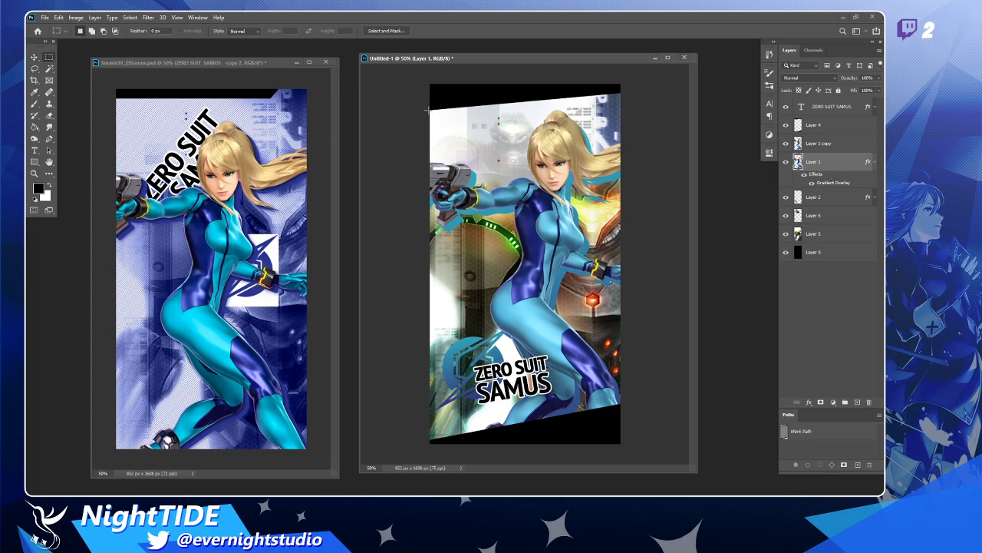
{"action": "left_click_drag", "start_coordinate": [404, 78], "coordinate": [762, 465]}
{"action": "key", "text": "ctrl+j"}
{"action": "key", "text": "v"}
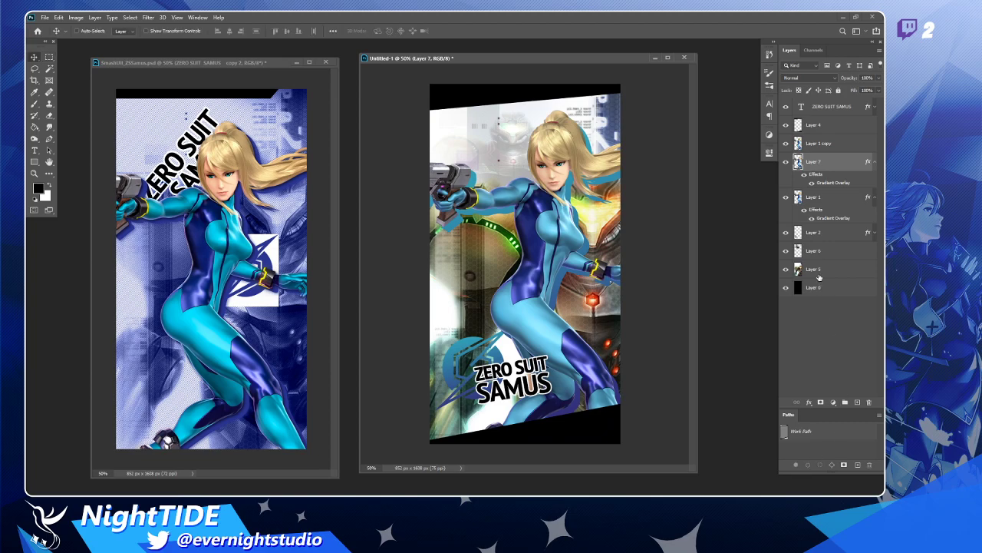
{"action": "left_click", "coordinate": [833, 208]}
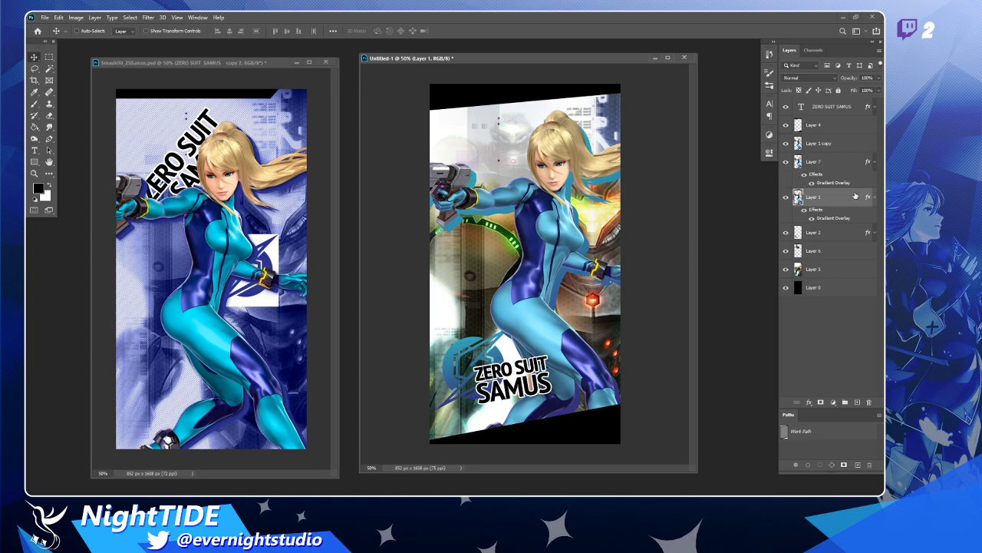
{"action": "double_click", "coordinate": [850, 164]}
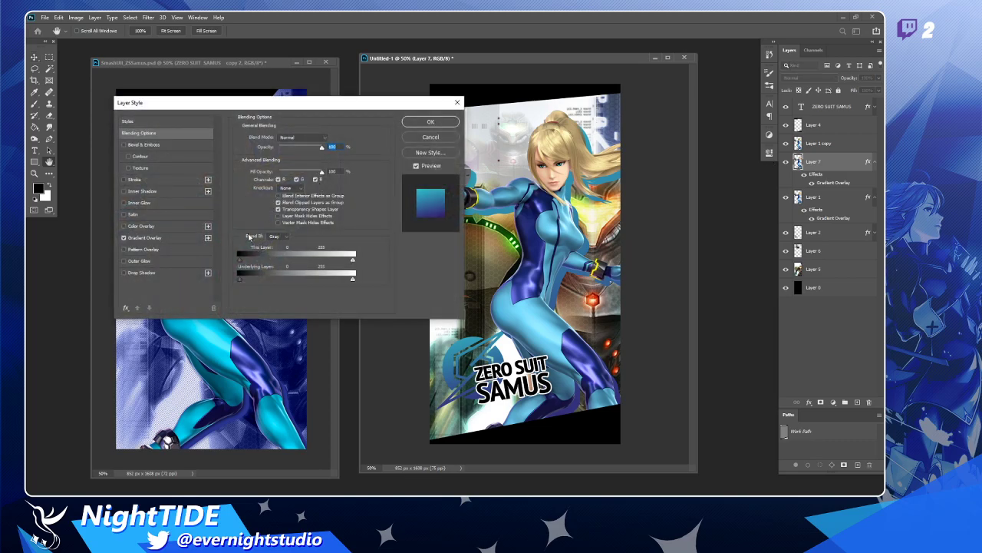
{"action": "left_click_drag", "start_coordinate": [332, 112], "coordinate": [504, 130]}
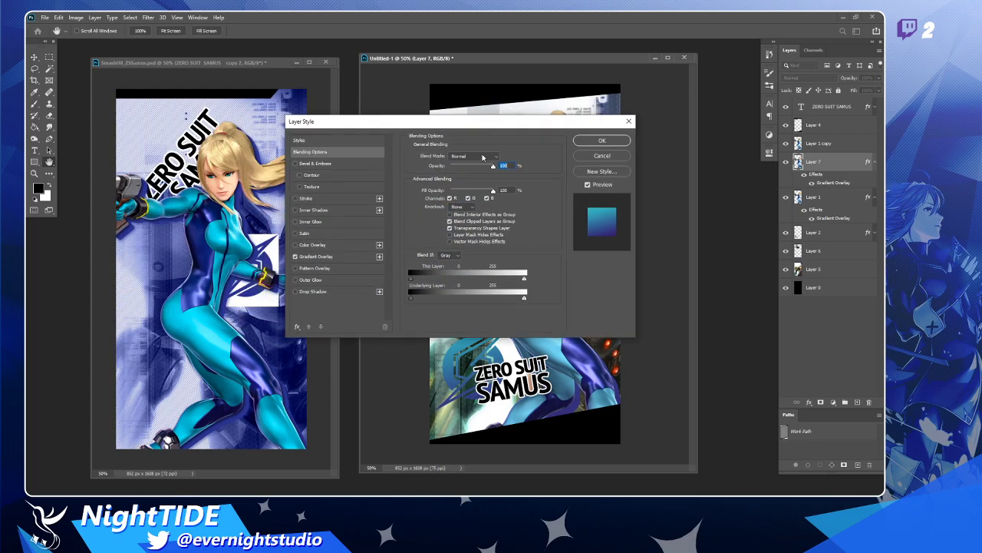
{"action": "left_click", "coordinate": [316, 256]}
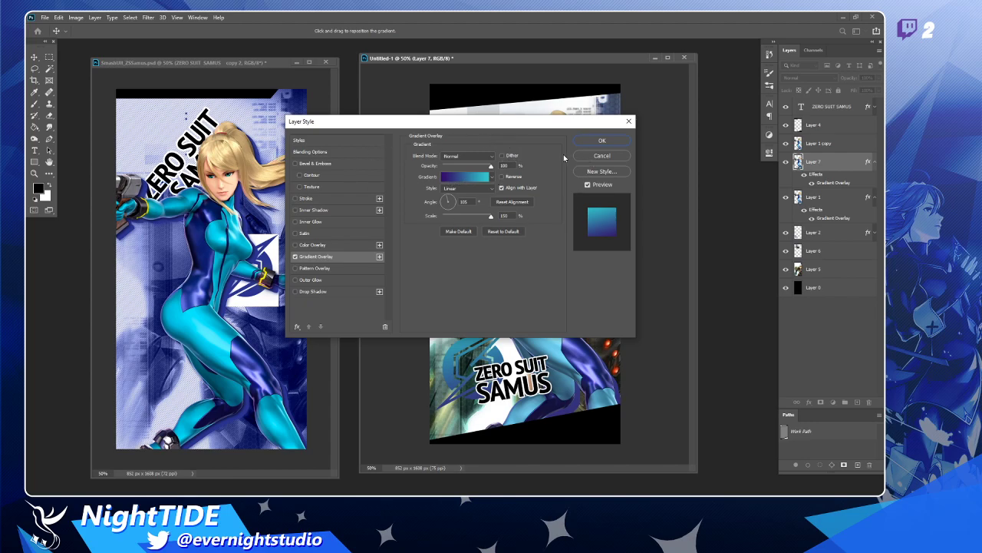
{"action": "left_click", "coordinate": [593, 156]}
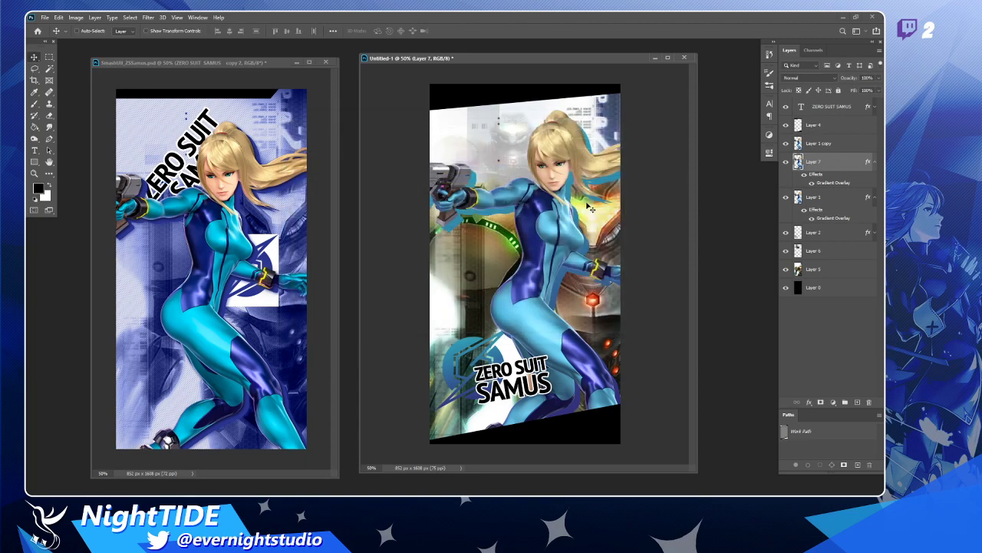
- Try shifting the Layer 1 gradient silhouette up behind the render and undo the moves
{"action": "left_click", "coordinate": [825, 200]}
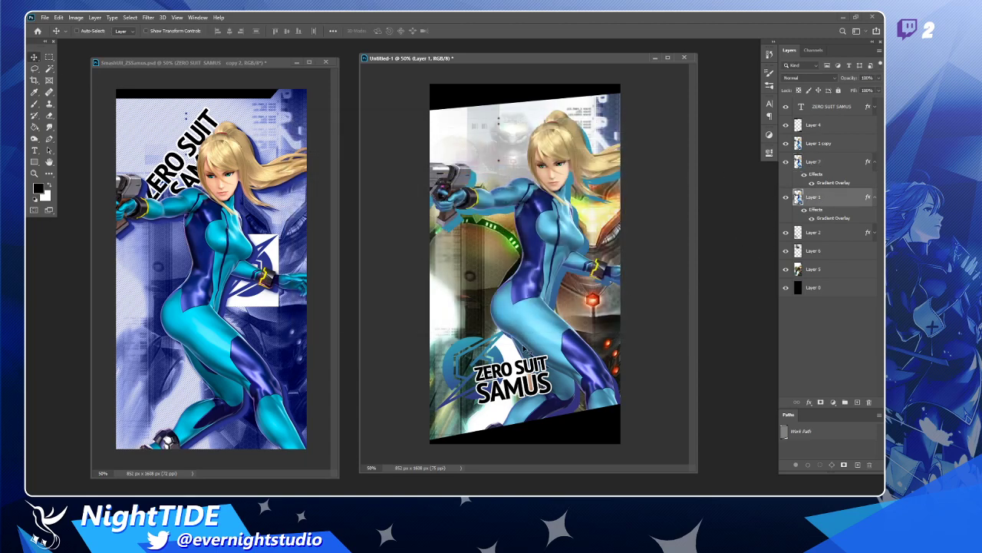
{"action": "mouse_move", "coordinate": [541, 345]}
{"action": "left_mouse_down"}
{"action": "mouse_move", "coordinate": [538, 314]}
{"action": "mouse_move", "coordinate": [506, 276]}
{"action": "mouse_move", "coordinate": [523, 208]}
{"action": "mouse_move", "coordinate": [513, 311]}
{"action": "mouse_move", "coordinate": [530, 338]}
{"action": "left_mouse_up"}
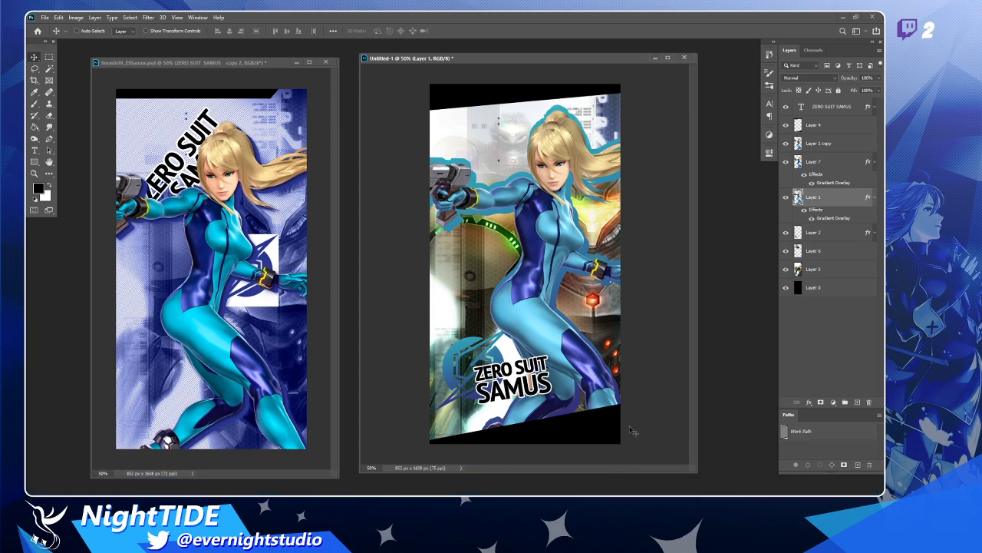
{"action": "left_click_drag", "start_coordinate": [560, 320], "coordinate": [537, 284]}
{"action": "key", "text": "ctrl+z"}
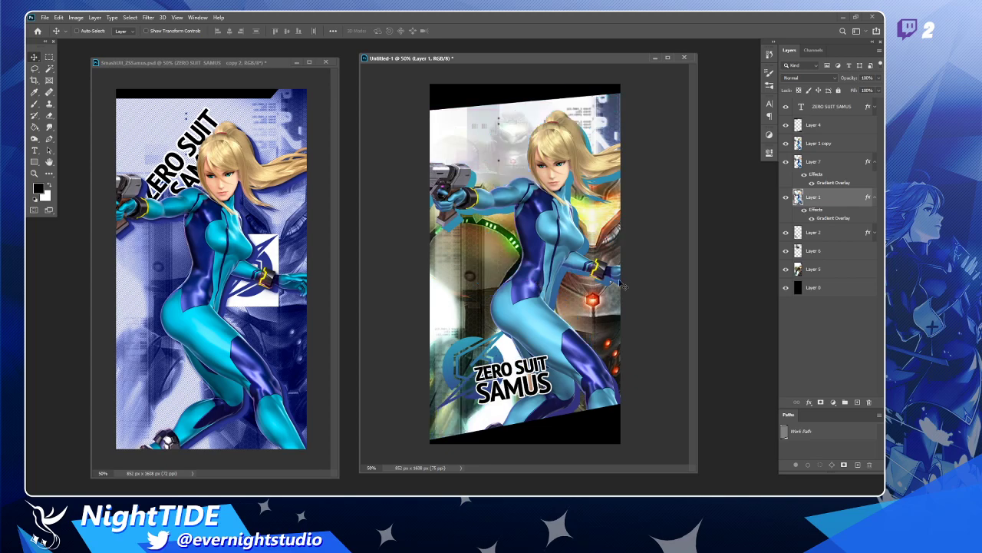
- Copy Layer 1's gradient silhouette within a full-canvas selection to another new layer, and hide Layer 1 and Layer 7
{"action": "key", "text": "m"}
{"action": "left_click_drag", "start_coordinate": [418, 75], "coordinate": [725, 392]}
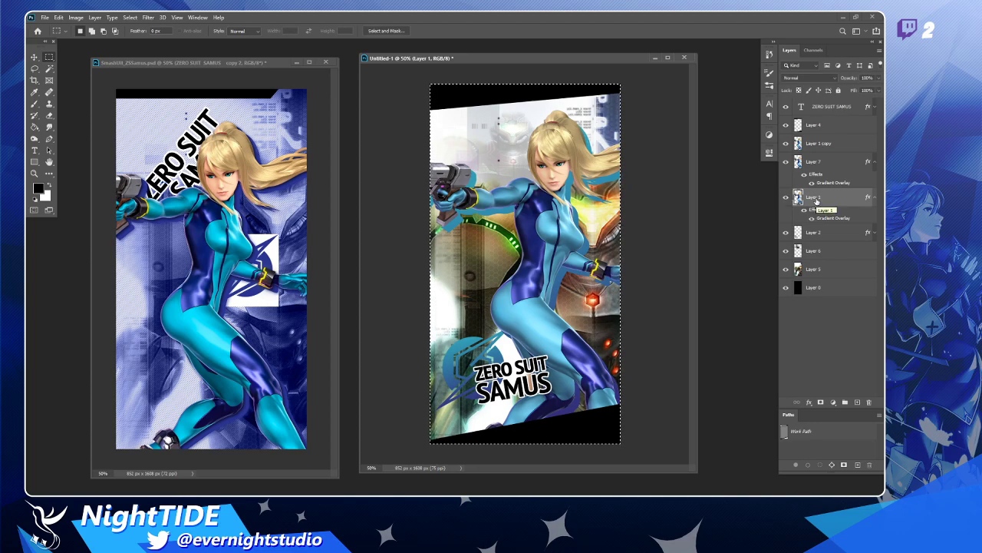
{"action": "key", "text": "ctrl+j"}
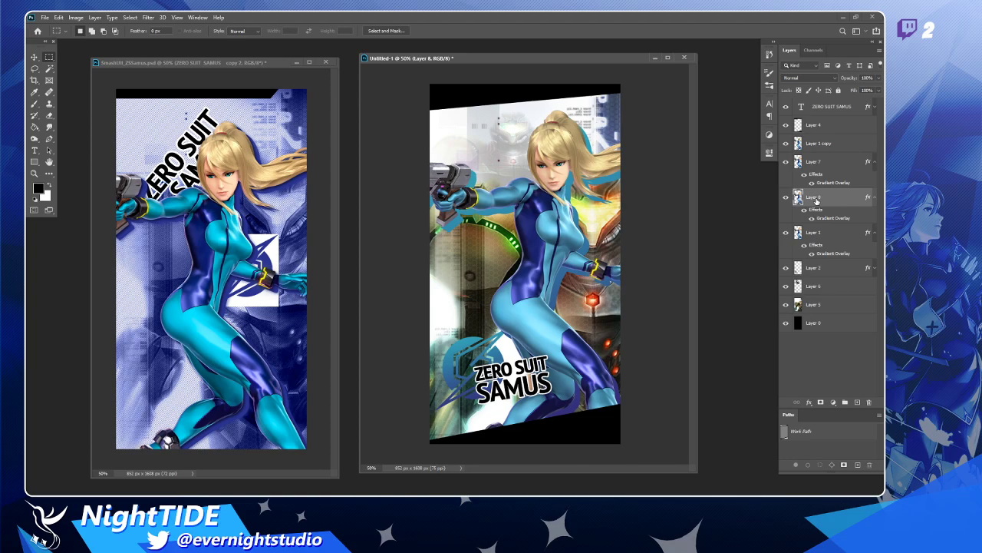
{"action": "left_click", "coordinate": [785, 232]}
- Try an enlarged, offset version of the Layer 8 silhouette behind the render and undo it
{"action": "key", "text": "v"}
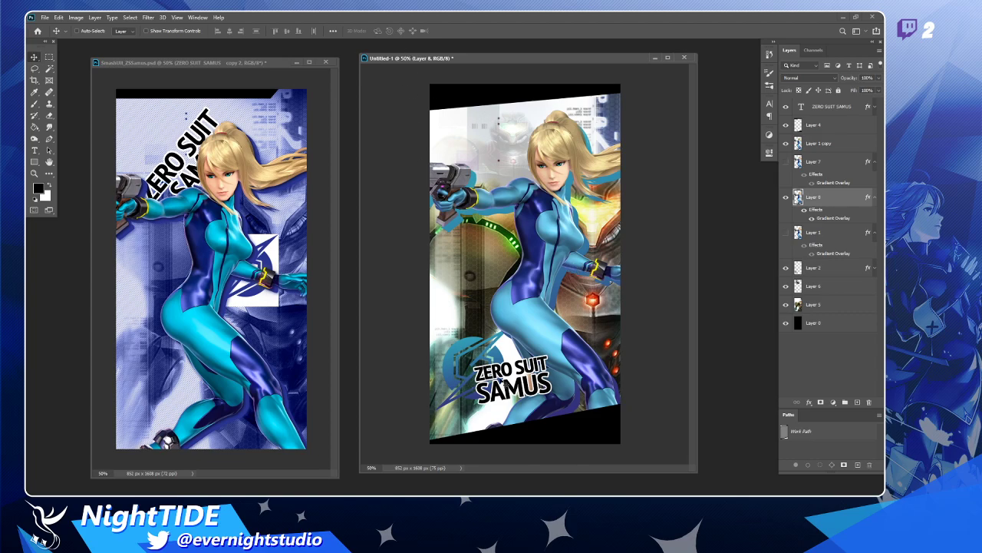
{"action": "left_click_drag", "start_coordinate": [532, 378], "coordinate": [525, 345]}
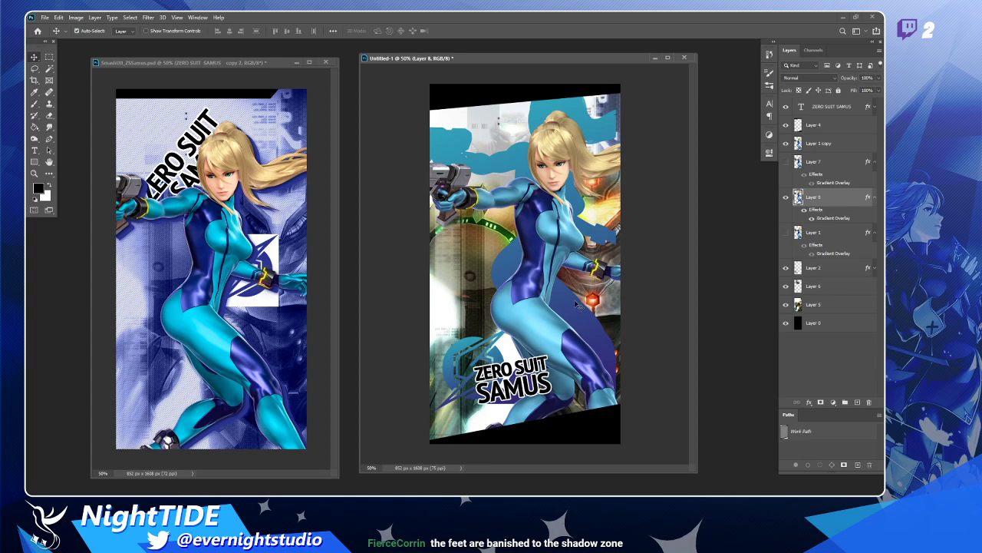
{"action": "key", "text": "ctrl+z"}
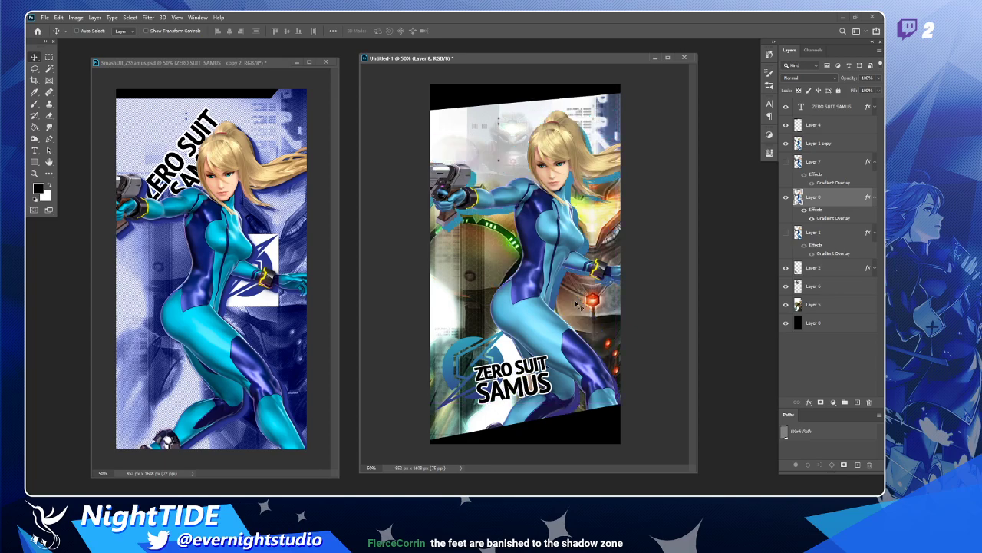
- Show Layer 1 again and toggle Layer 8 repeatedly to compare the two gradient silhouettes behind the render
{"action": "left_click", "coordinate": [786, 198]}
{"action": "left_click", "coordinate": [785, 233]}
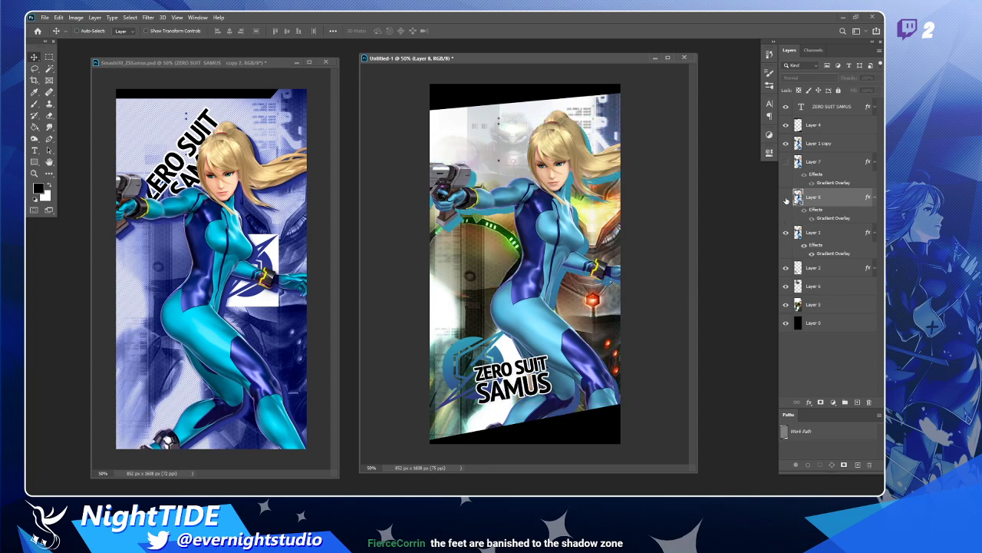
{"action": "left_click", "coordinate": [786, 200]}
{"action": "left_click", "coordinate": [786, 199]}
{"action": "left_click", "coordinate": [786, 199]}
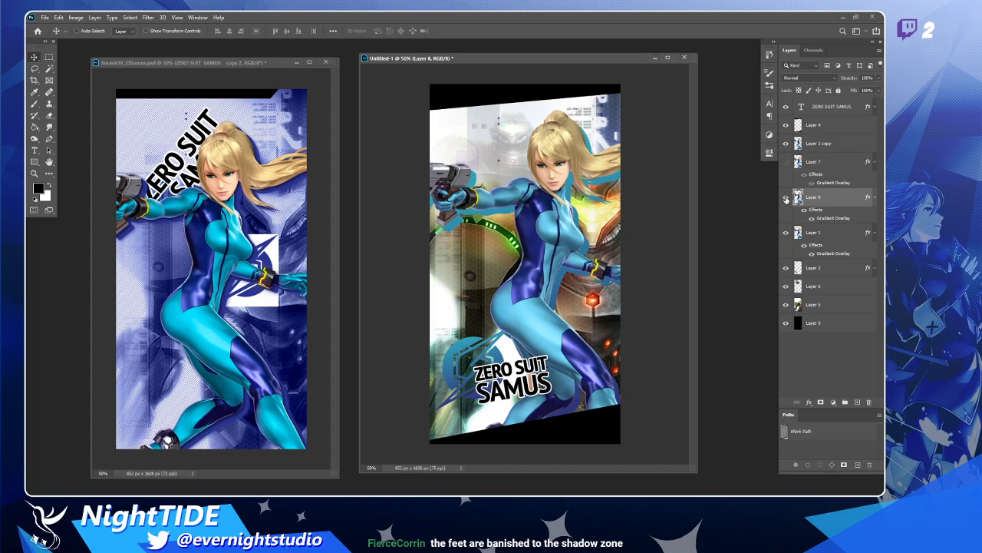
{"action": "left_click", "coordinate": [785, 199]}
{"action": "left_click", "coordinate": [786, 199]}
- Inspect the gradient shadow around the render's legs and the title at closer range
{"action": "key", "text": "z"}
{"action": "left_click", "coordinate": [480, 402]}
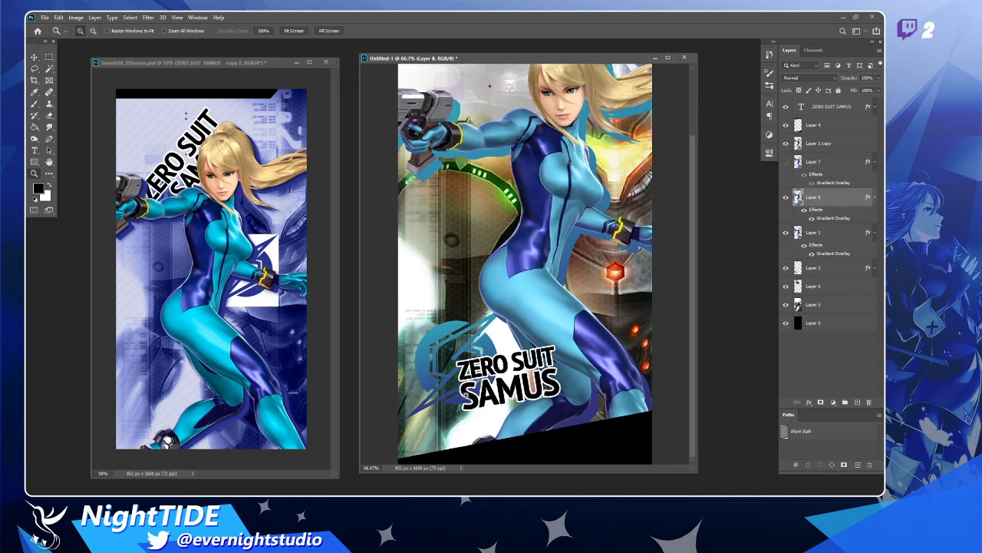
{"action": "key", "text": "v"}
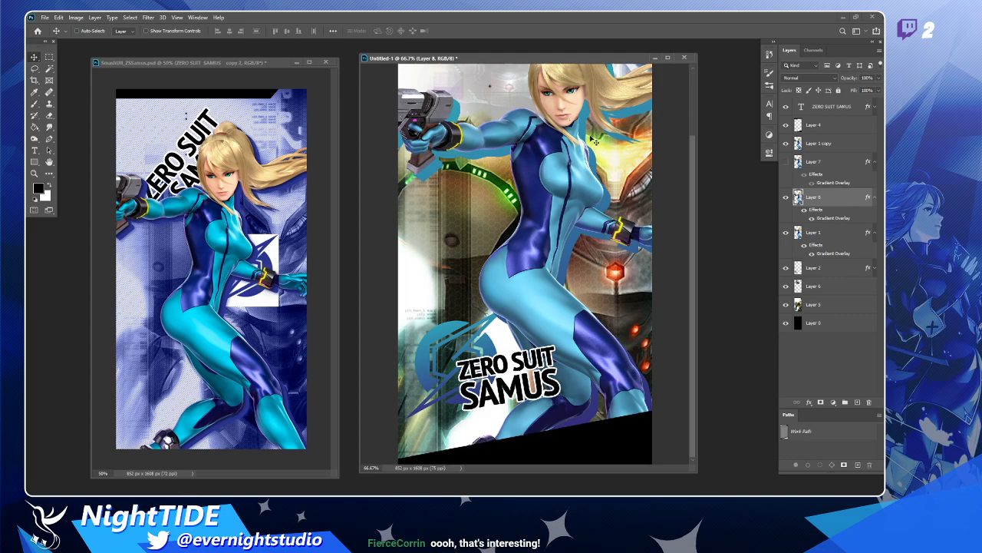
{"action": "key", "text": "z"}
{"action": "left_click", "coordinate": [614, 256], "text": "alt"}
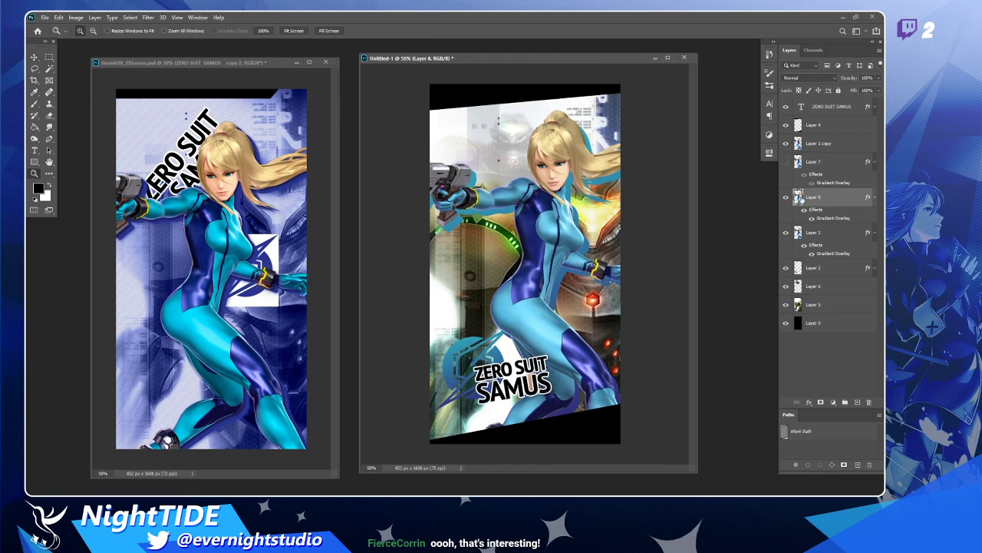
- Toggle Layer 8, and hide the title, Layer 4, Layer 1 copy and Layer 7 to isolate the gradient silhouettes
{"action": "left_click", "coordinate": [786, 198]}
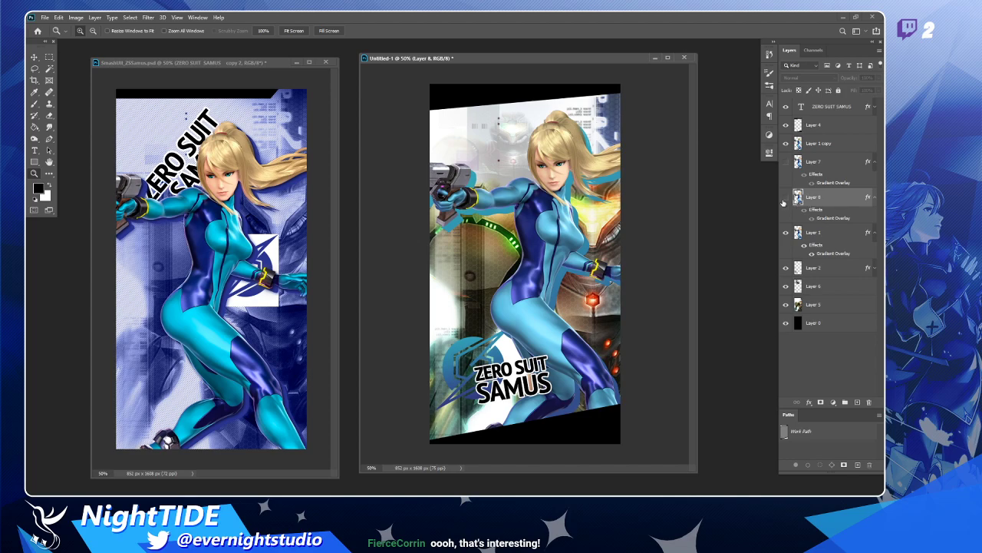
{"action": "left_click", "coordinate": [786, 198]}
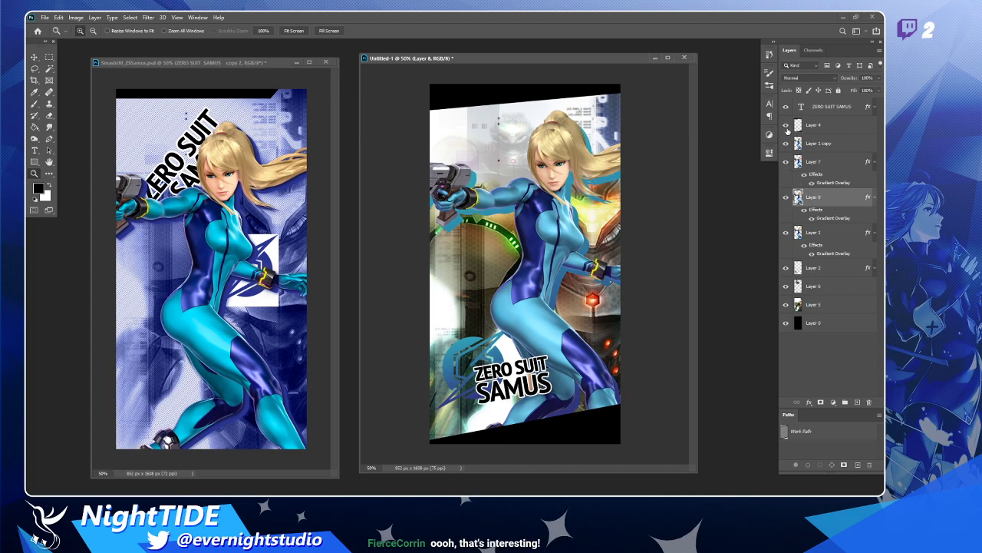
{"action": "left_click_drag", "start_coordinate": [786, 109], "coordinate": [786, 164]}
{"action": "key", "text": "v"}
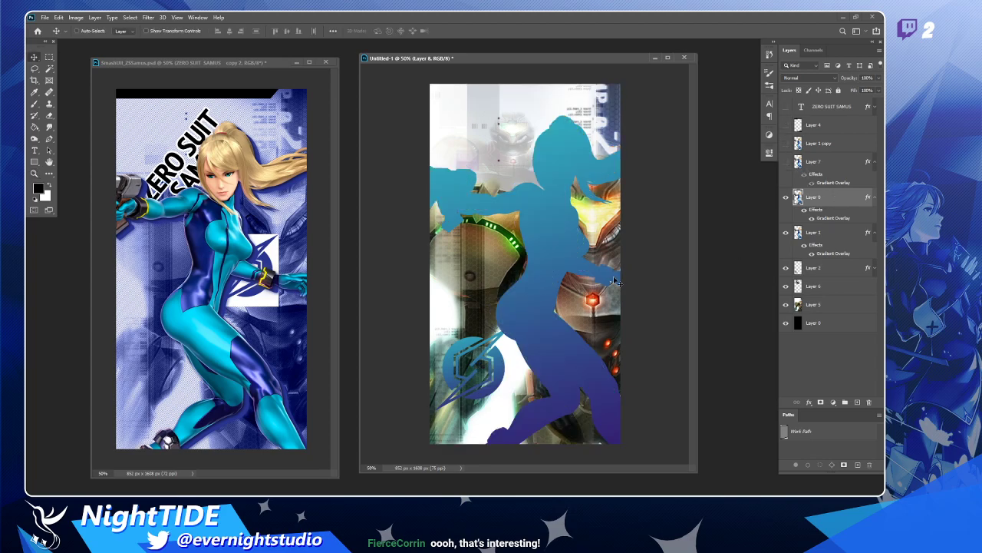
- Shift the Layer 8 and Layer 1 silhouettes apart, delete both layers, and show Layer 7, Layer 1 copy, Layer 4 and the title again
{"action": "left_click_drag", "start_coordinate": [578, 286], "coordinate": [516, 264]}
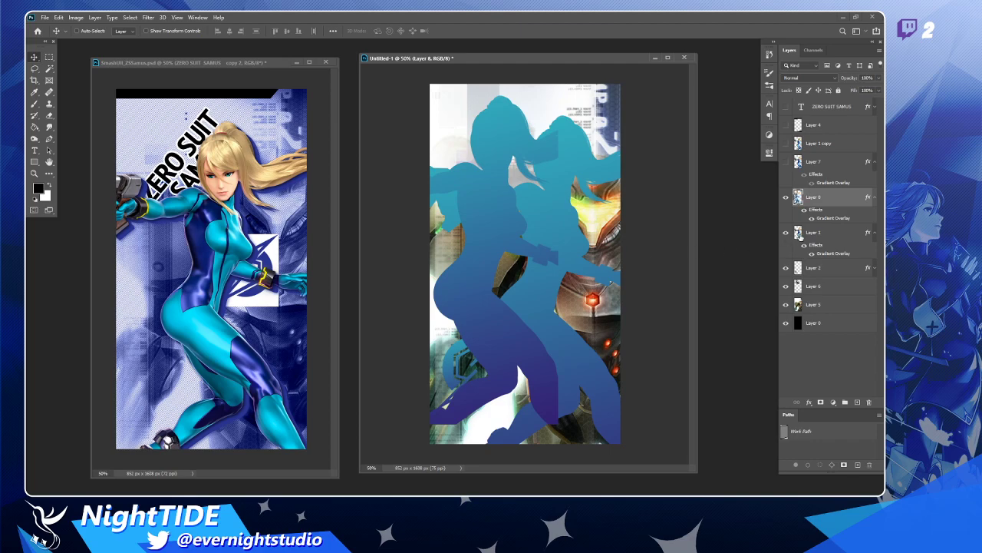
{"action": "left_click", "coordinate": [831, 232]}
{"action": "left_click_drag", "start_coordinate": [543, 309], "coordinate": [530, 272]}
{"action": "left_click", "coordinate": [836, 201], "text": "shift"}
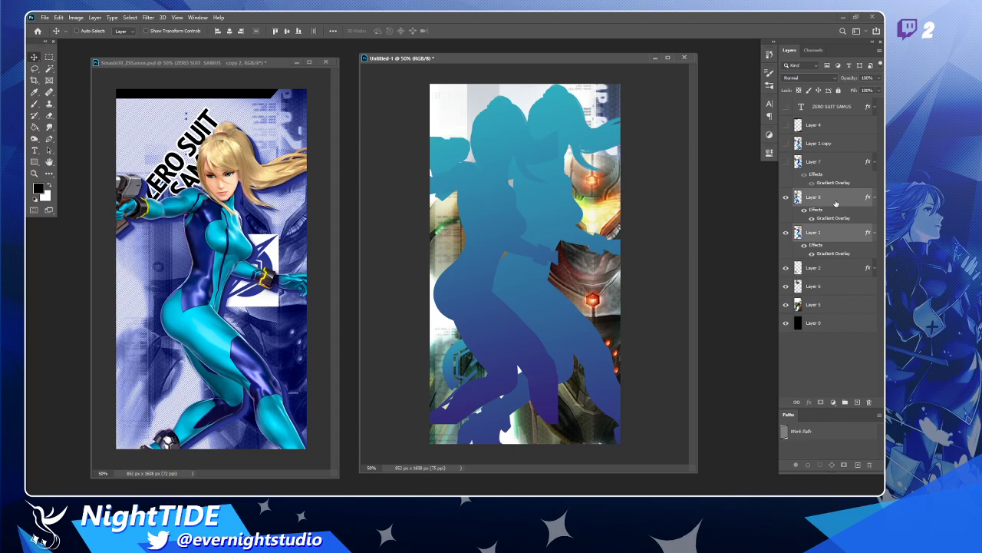
{"action": "key", "text": "Delete"}
{"action": "left_click_drag", "start_coordinate": [786, 163], "coordinate": [786, 108]}
{"action": "left_click", "coordinate": [787, 107]}
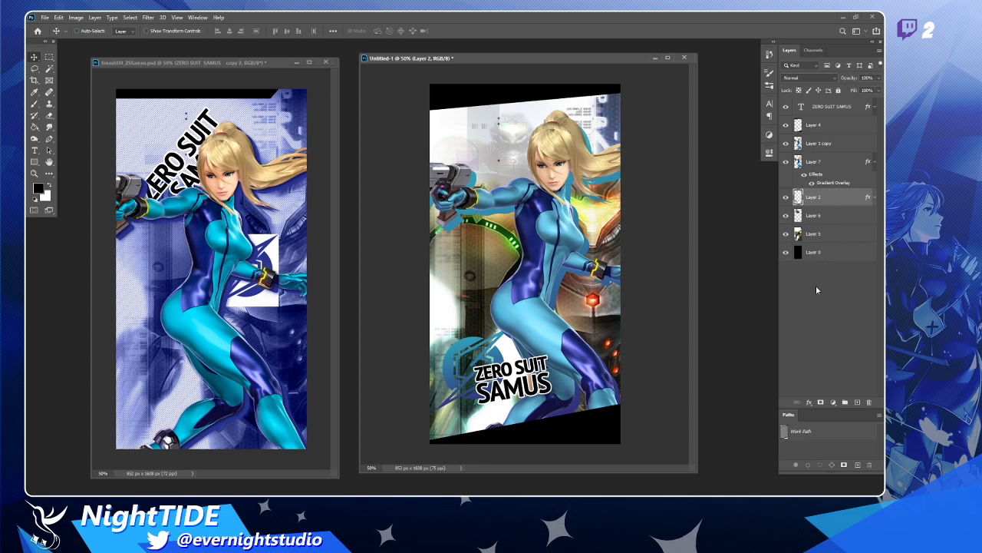
- Inspect the blue silhouette around the render's hair and body at closer range, hiding and showing Layer 5 to compare
{"action": "key", "text": "z"}
{"action": "left_click", "coordinate": [616, 175]}
{"action": "left_click", "coordinate": [645, 184]}
{"action": "left_click", "coordinate": [656, 192]}
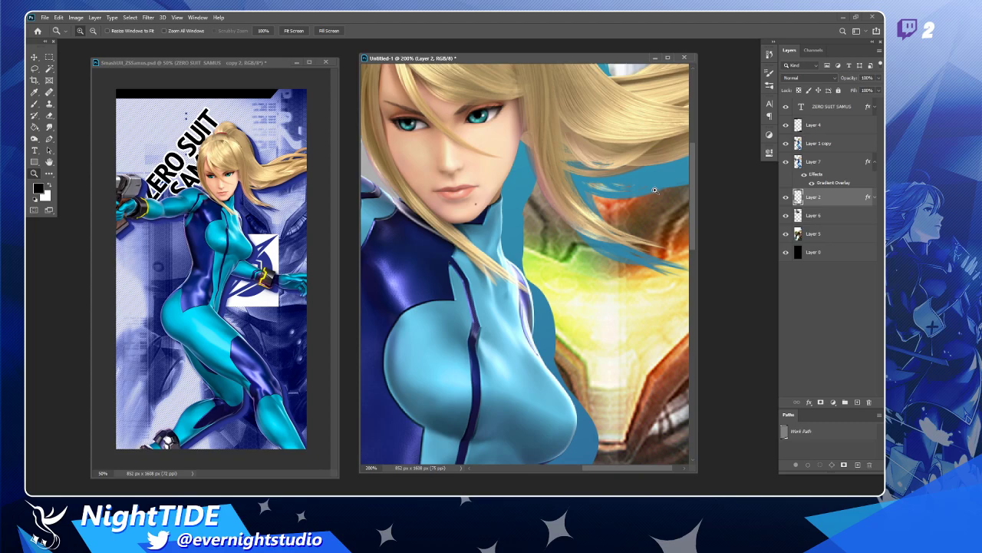
{"action": "left_click", "coordinate": [628, 203], "text": "alt"}
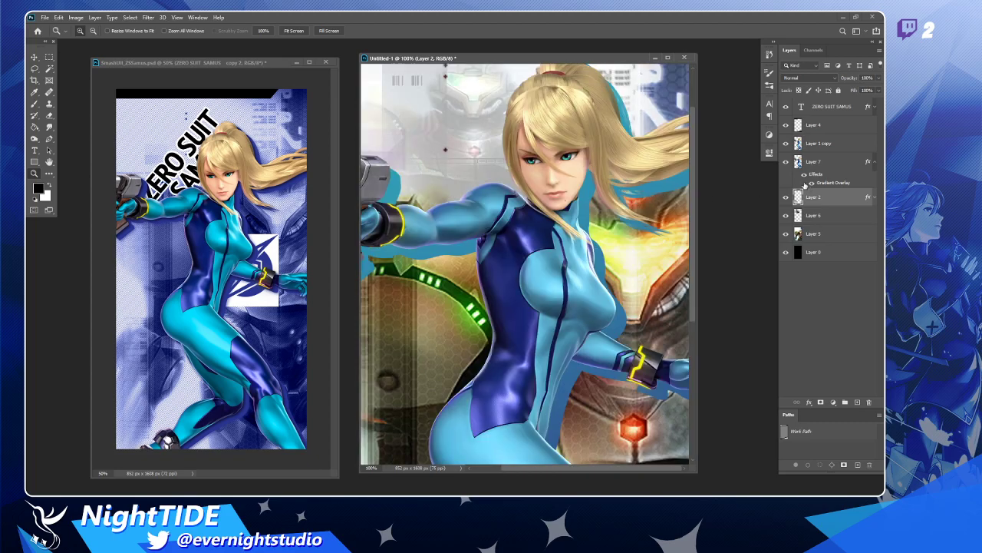
{"action": "left_click", "coordinate": [786, 236]}
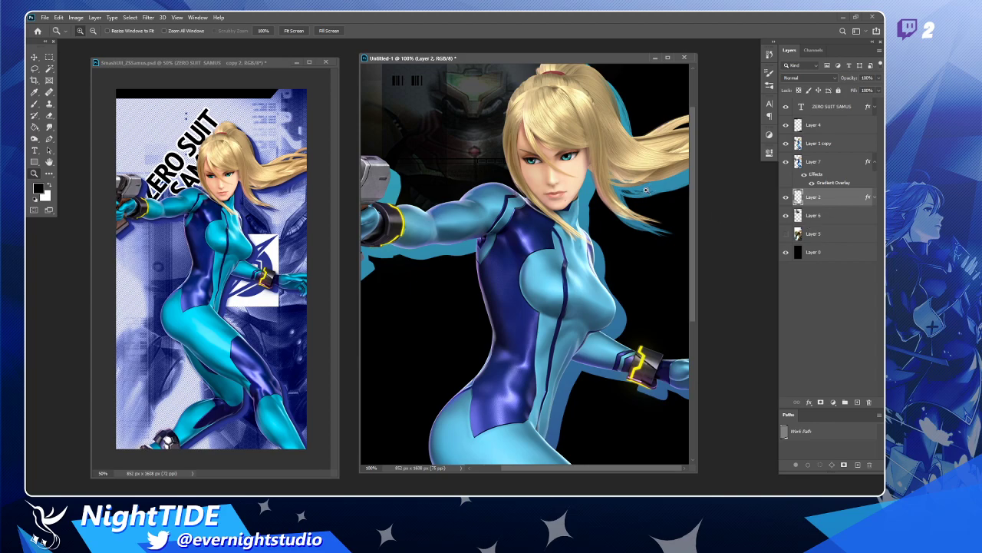
{"action": "left_click", "coordinate": [786, 234]}
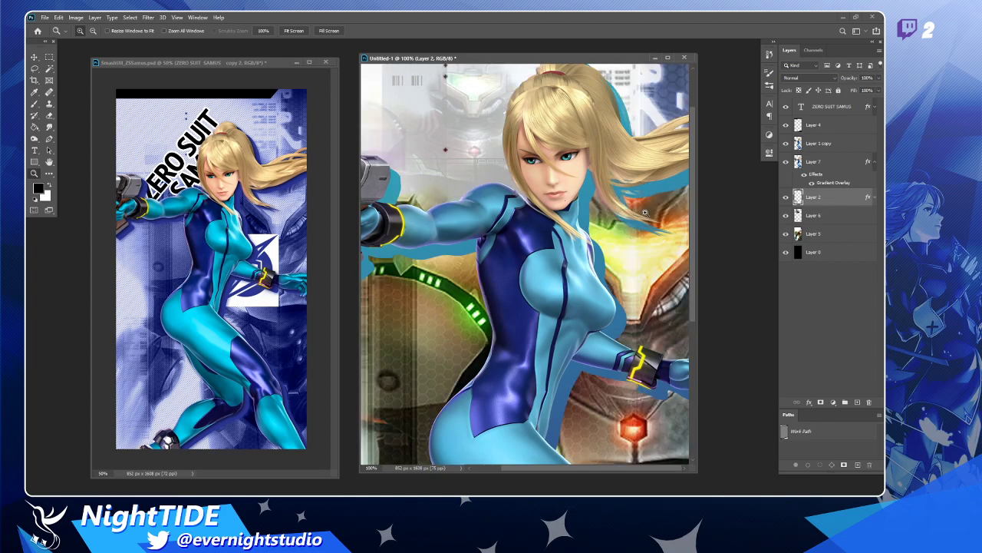
{"action": "left_click", "coordinate": [564, 251], "text": "alt"}
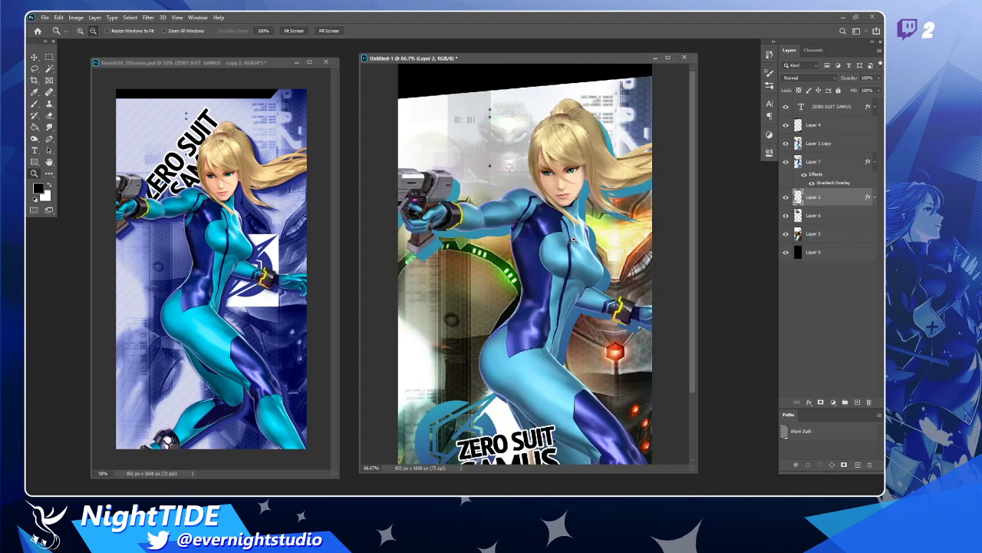
{"action": "left_click", "coordinate": [563, 252], "text": "alt"}
- Add a Gradient Map adjustment layer directly above Layer 6
{"action": "left_click", "coordinate": [834, 216]}
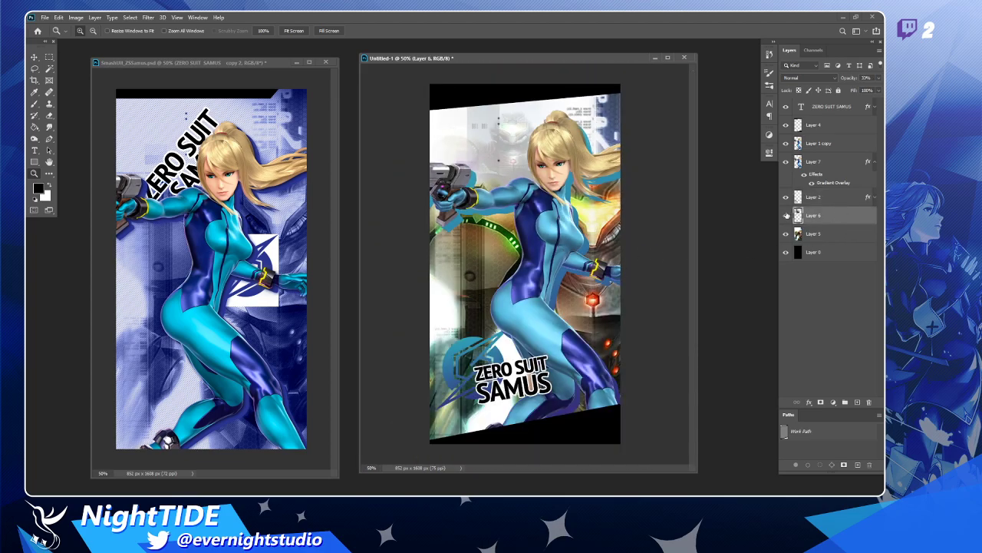
{"action": "left_click", "coordinate": [833, 402]}
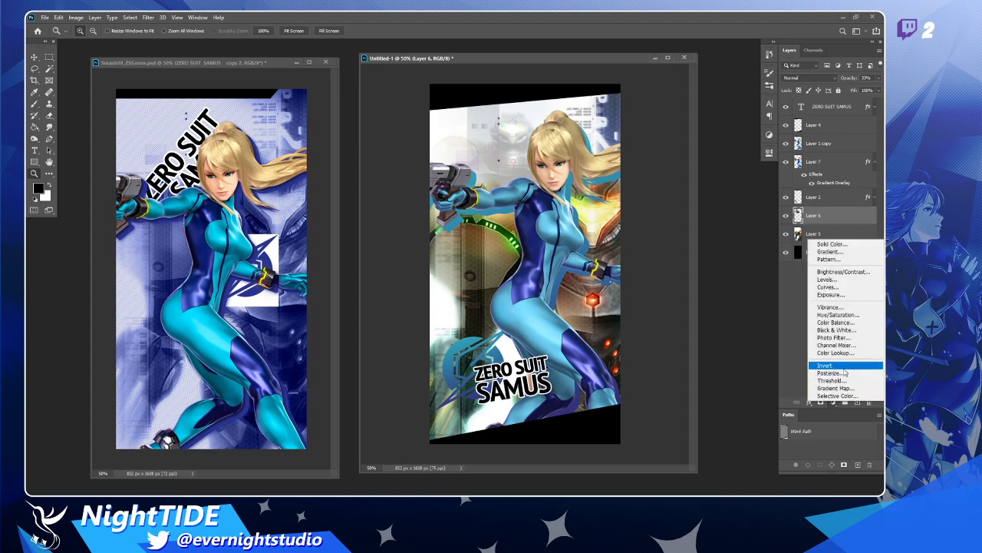
{"action": "left_click", "coordinate": [835, 388]}
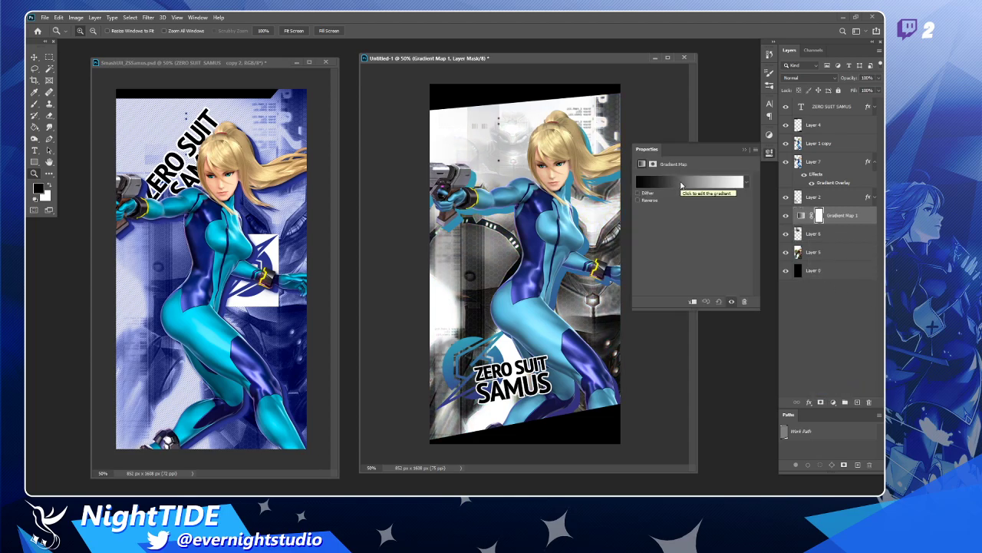
- Add a blue color stop at location 51% to the black-to-white gradient of the Gradient Map
{"action": "left_click", "coordinate": [682, 182]}
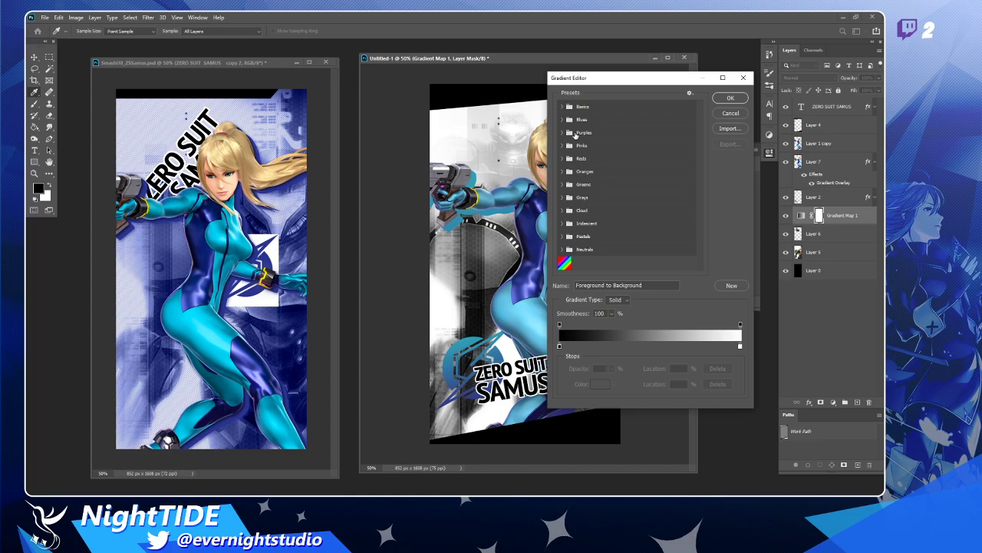
{"action": "left_click_drag", "start_coordinate": [601, 81], "coordinate": [687, 90]}
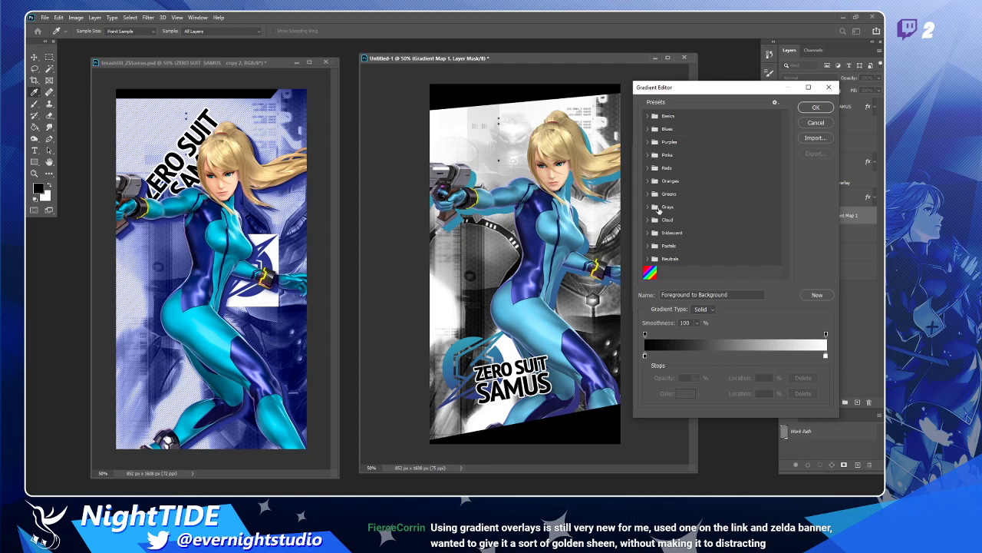
{"action": "left_click", "coordinate": [738, 357]}
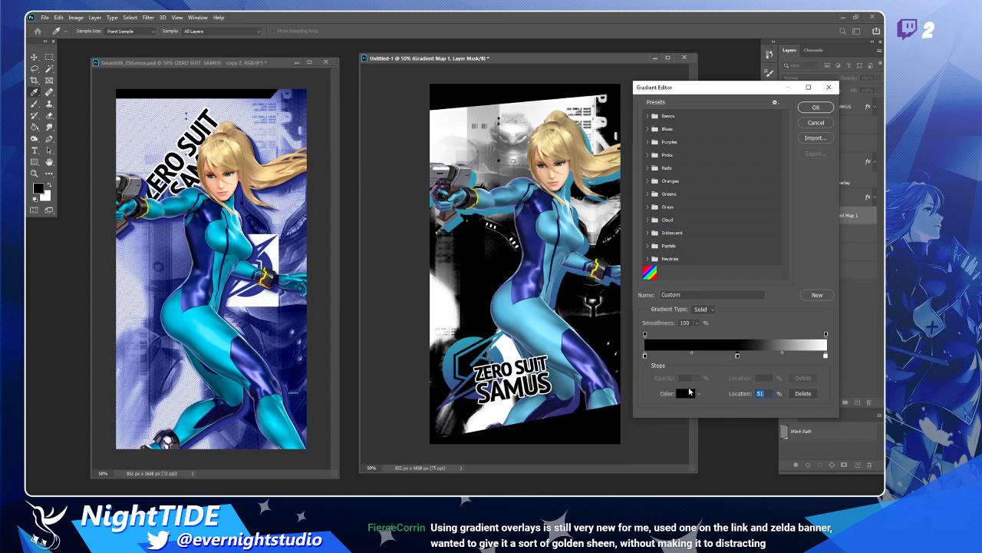
{"action": "left_click", "coordinate": [685, 393]}
{"action": "left_click", "coordinate": [762, 213]}
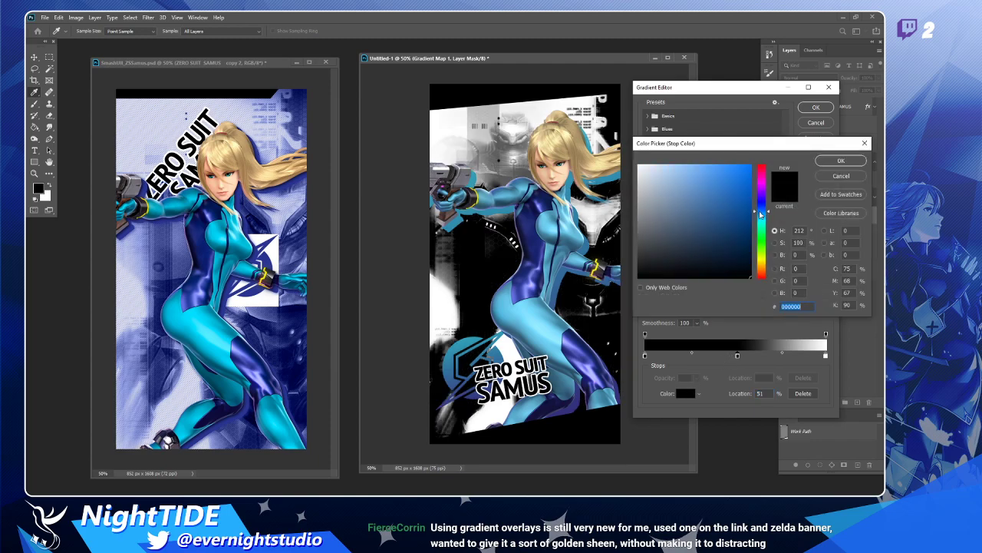
{"action": "left_click", "coordinate": [745, 211]}
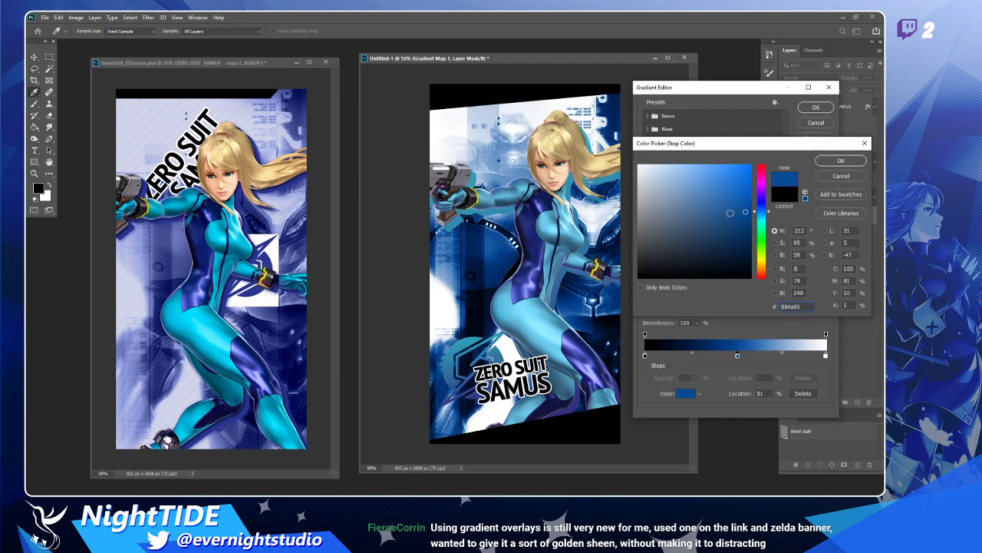
- Try dark blue #0d417a, lighter blue #296f9b and gold #9b8429 as the gradient's middle stop color
{"action": "left_click_drag", "start_coordinate": [729, 212], "coordinate": [739, 223]}
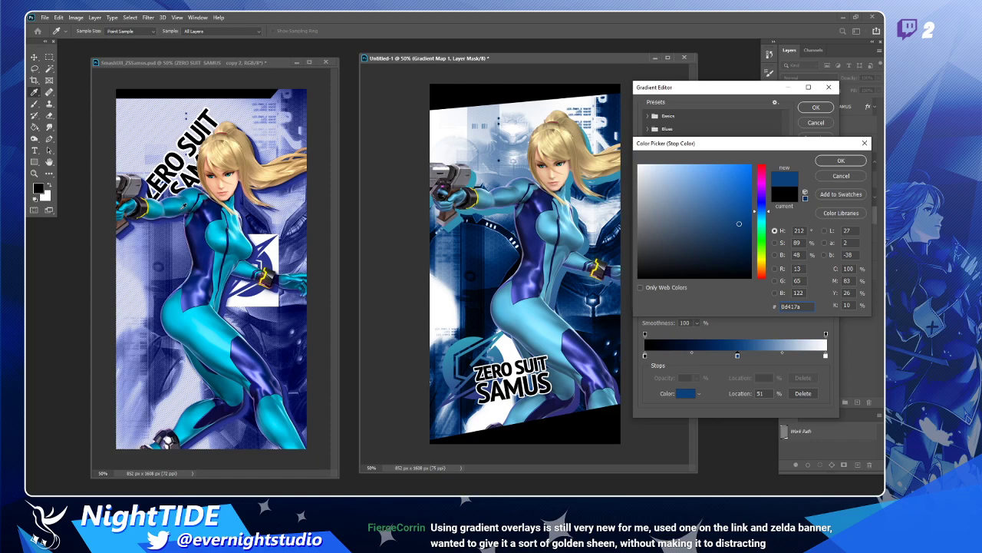
{"action": "mouse_move", "coordinate": [738, 226]}
{"action": "left_mouse_down"}
{"action": "mouse_move", "coordinate": [743, 214]}
{"action": "mouse_move", "coordinate": [720, 208]}
{"action": "left_mouse_up"}
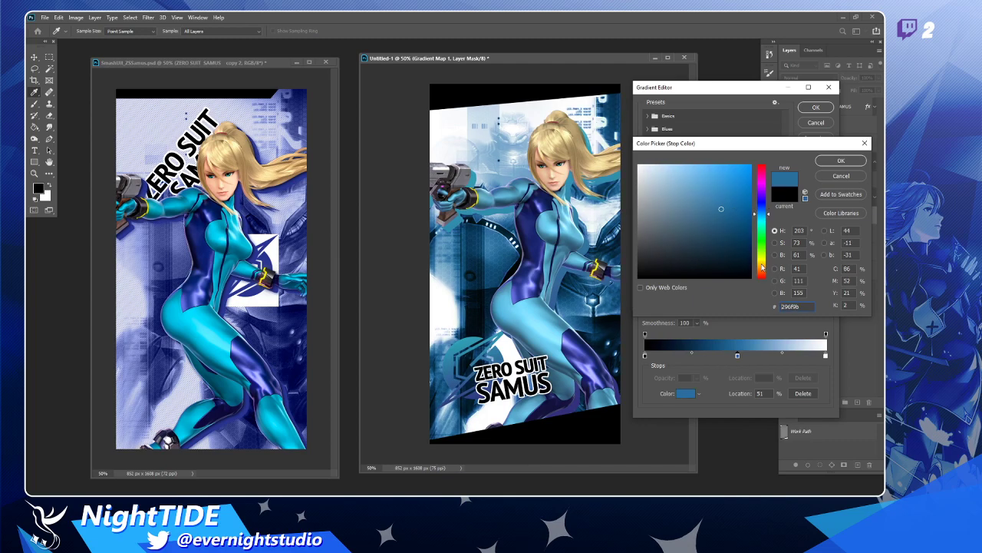
{"action": "left_click", "coordinate": [762, 266]}
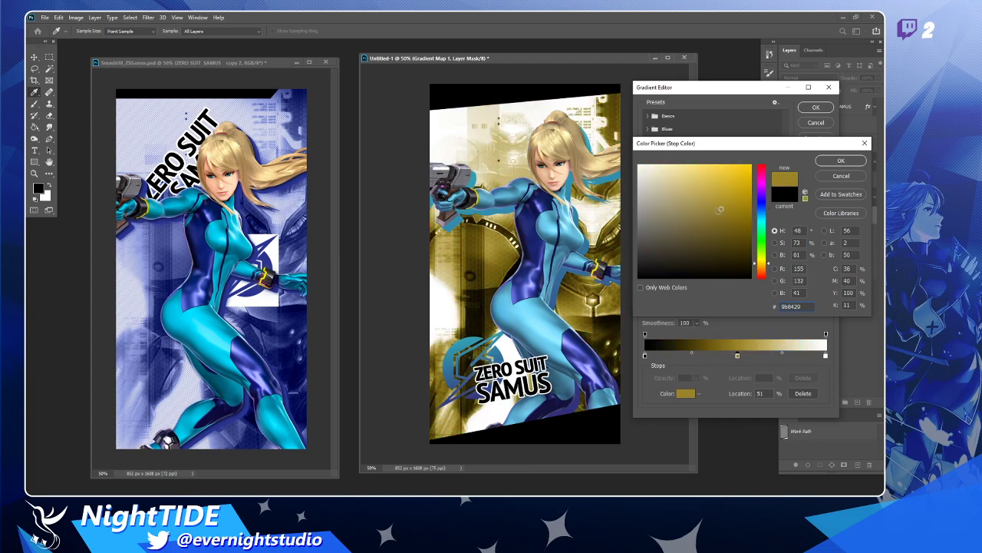
- Set the gradient's middle stop color to blue #244fa6 and accept the edited gradient
{"action": "left_click", "coordinate": [727, 203]}
{"action": "left_click", "coordinate": [763, 213]}
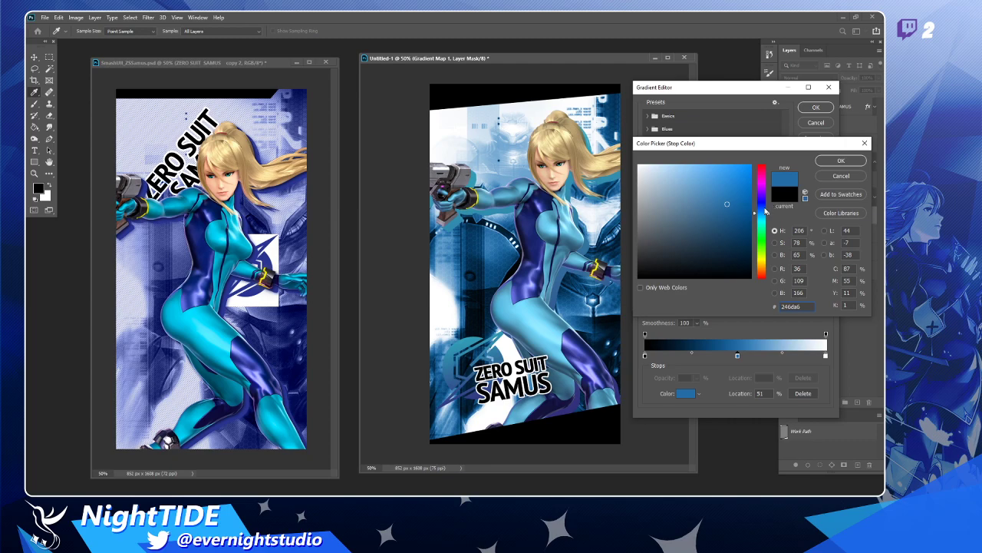
{"action": "left_click_drag", "start_coordinate": [766, 212], "coordinate": [766, 208]}
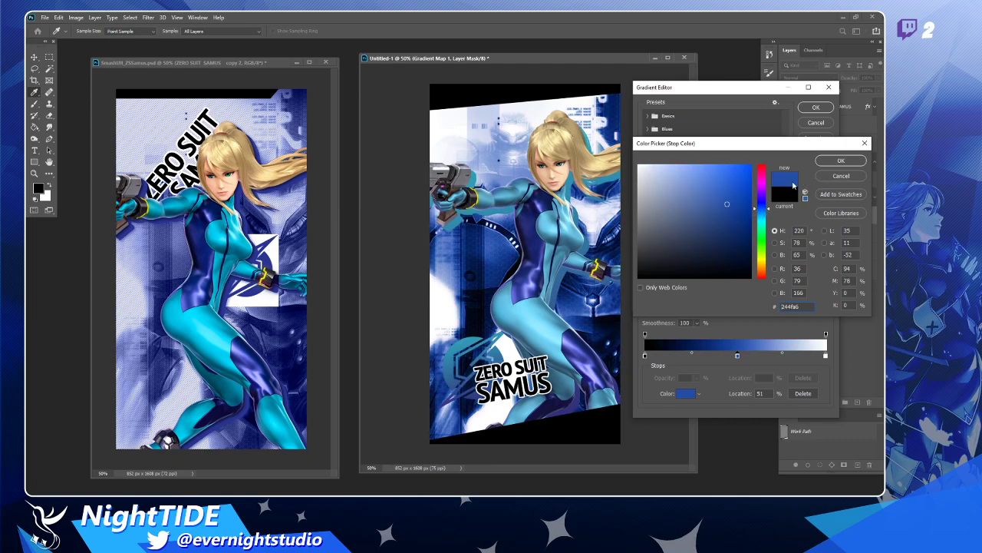
{"action": "left_click", "coordinate": [840, 160]}
{"action": "left_click", "coordinate": [816, 107]}
- Set the Gradient Map layer's blend mode to Soft Light and its opacity to 97%
{"action": "left_click", "coordinate": [795, 79]}
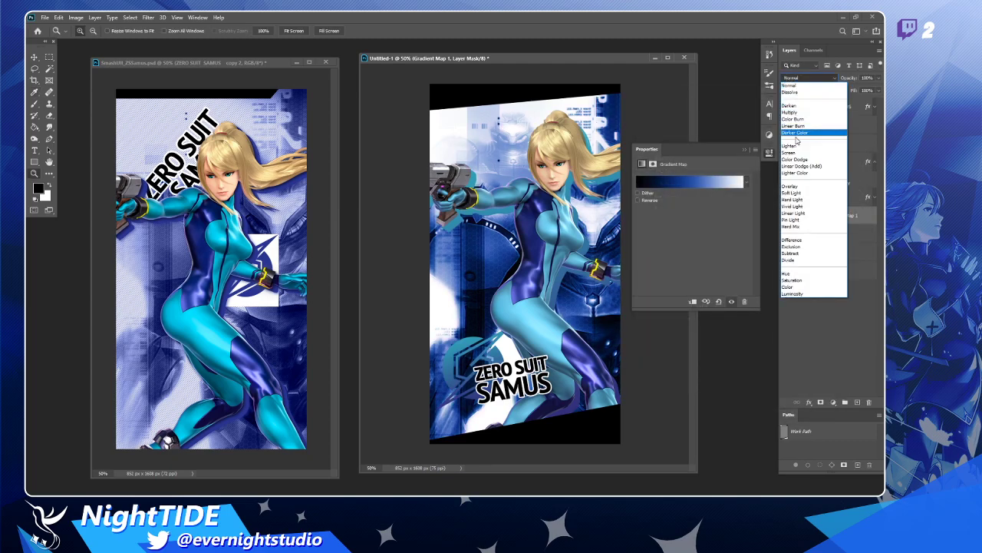
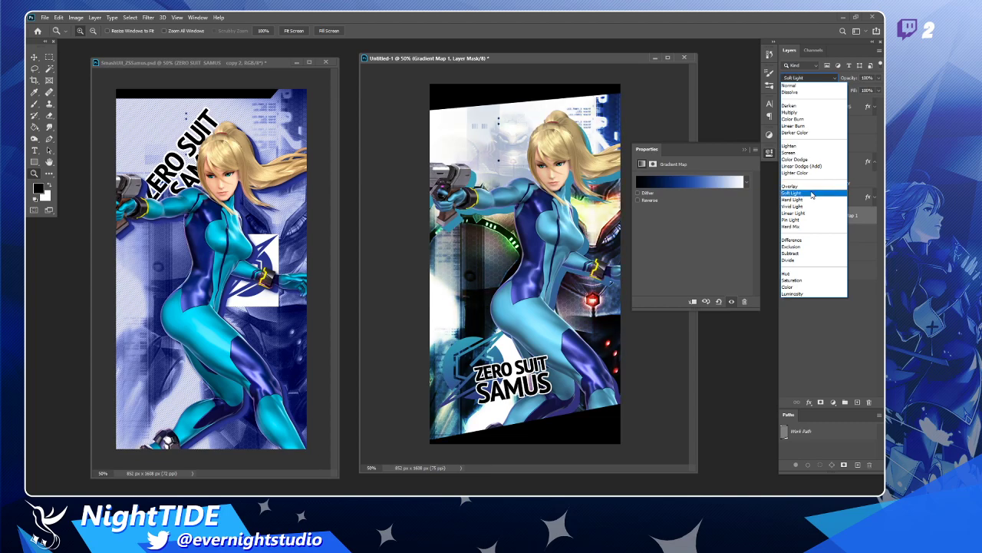
{"action": "left_click", "coordinate": [811, 196]}
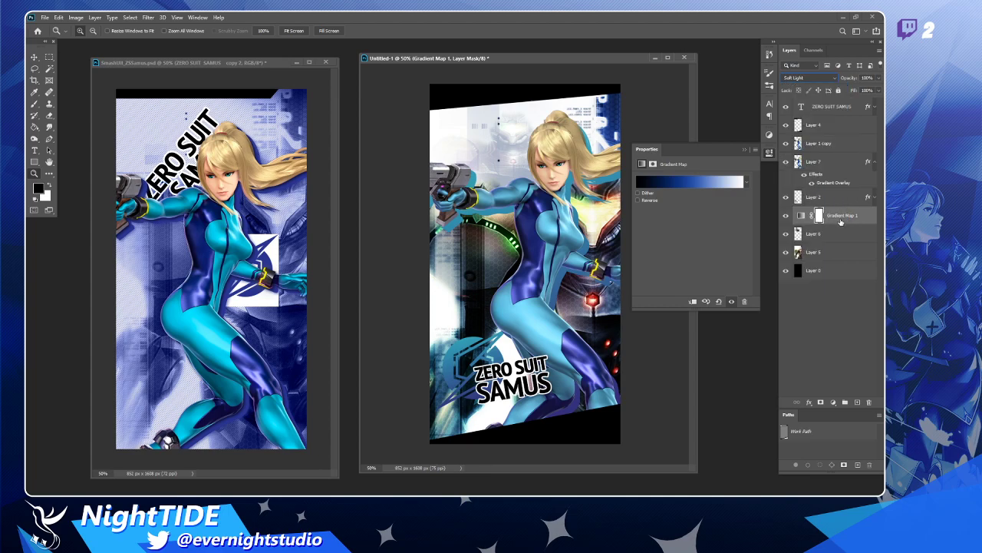
{"action": "left_click", "coordinate": [878, 79]}
{"action": "mouse_move", "coordinate": [878, 90]}
{"action": "left_mouse_down"}
{"action": "mouse_move", "coordinate": [841, 91]}
{"action": "mouse_move", "coordinate": [878, 91]}
{"action": "left_mouse_up"}
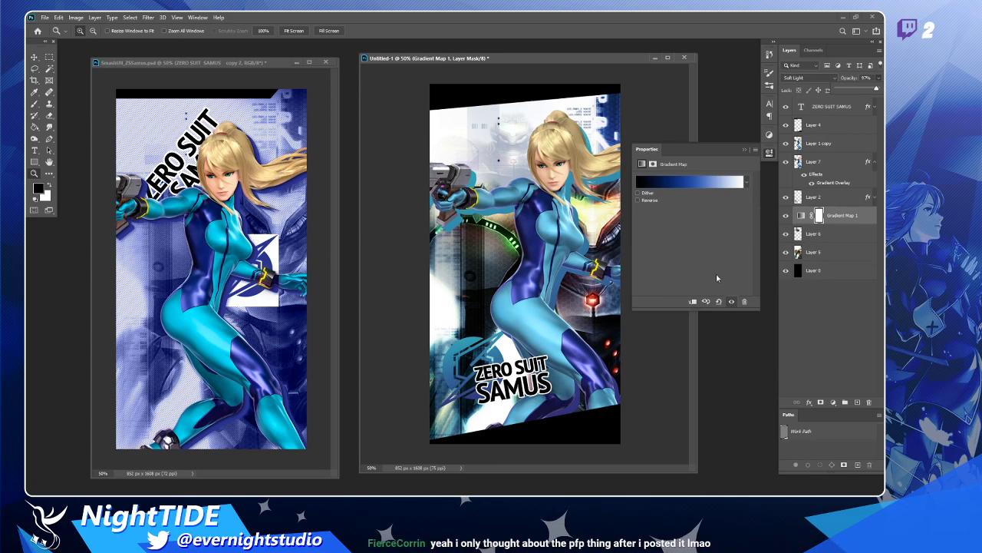
{"action": "left_click", "coordinate": [864, 219]}
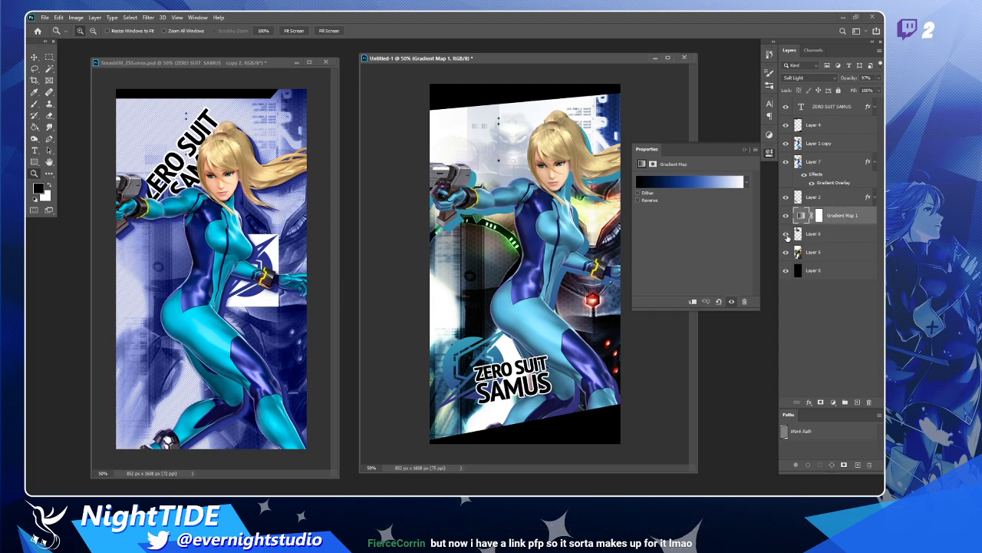
- Toggle Layer 5, Layer 6, Gradient Map 1 and Layer 2 off and on to compare their effect on the background
{"action": "left_click", "coordinate": [850, 260]}
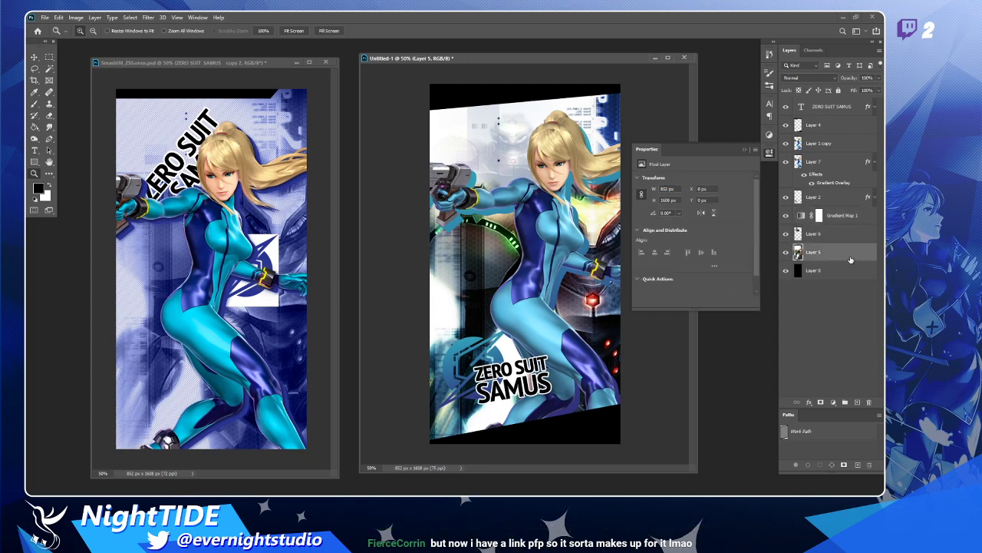
{"action": "left_click", "coordinate": [786, 253]}
{"action": "left_click", "coordinate": [786, 254]}
{"action": "left_click", "coordinate": [786, 235]}
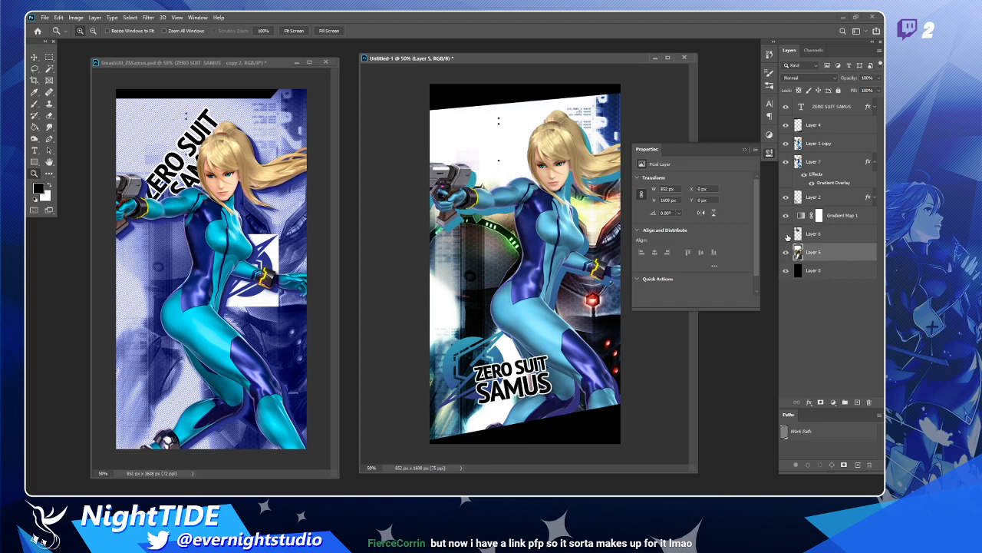
{"action": "left_click", "coordinate": [786, 235]}
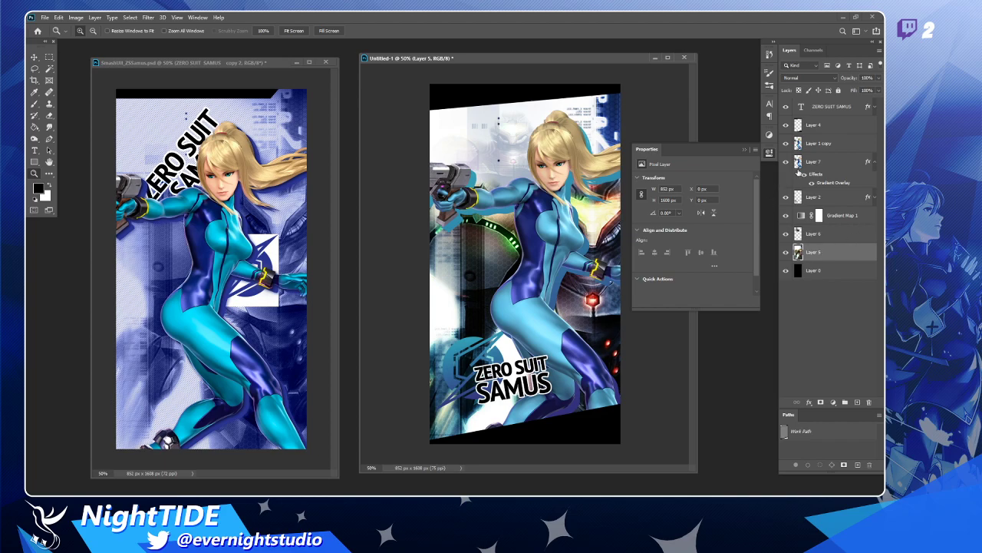
{"action": "left_click", "coordinate": [786, 233]}
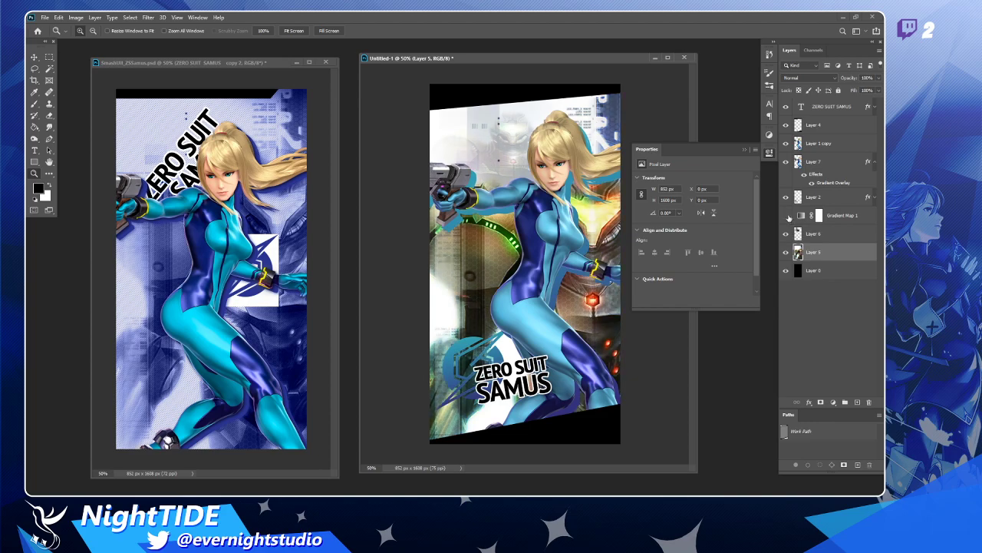
{"action": "left_click", "coordinate": [786, 233]}
{"action": "left_click", "coordinate": [785, 233]}
{"action": "left_click", "coordinate": [786, 233]}
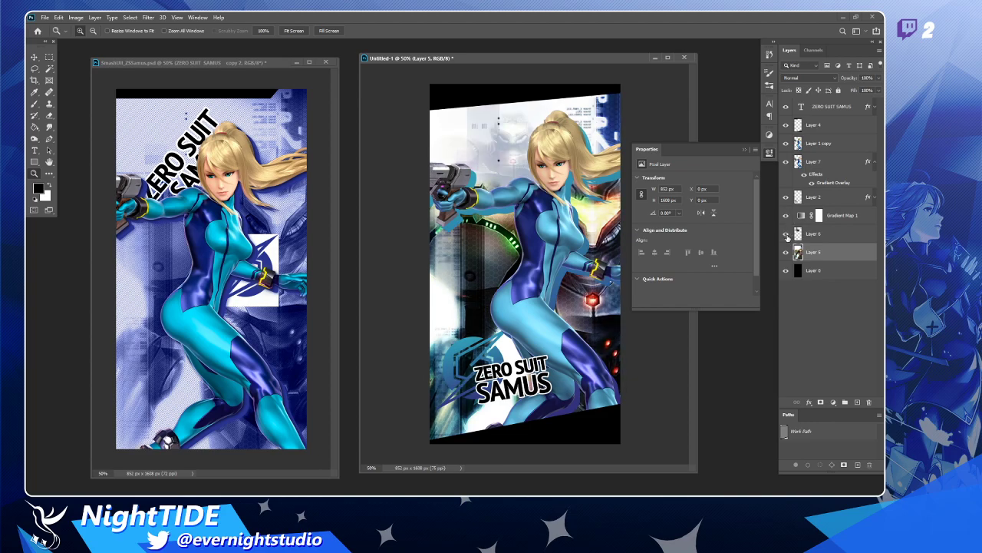
{"action": "left_click", "coordinate": [786, 198]}
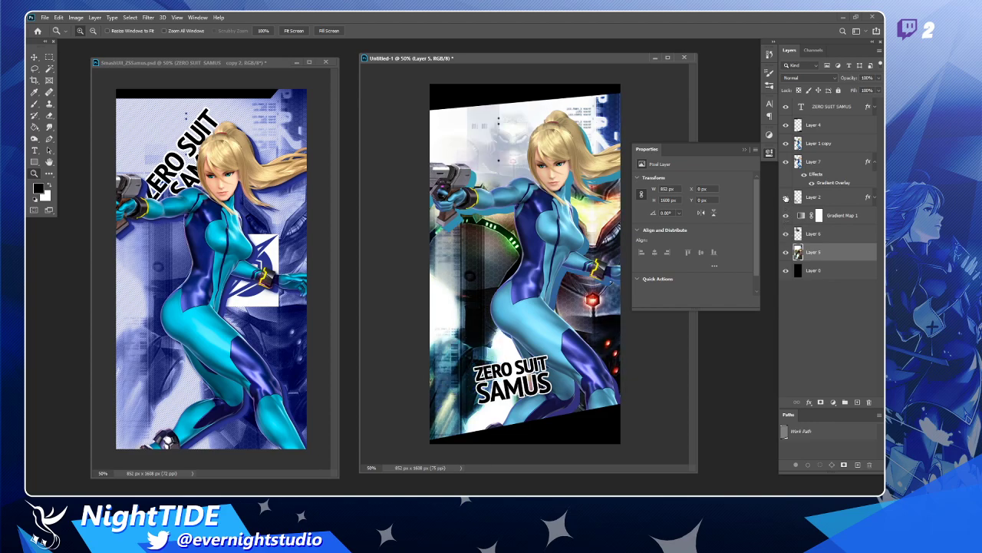
{"action": "left_click", "coordinate": [786, 198]}
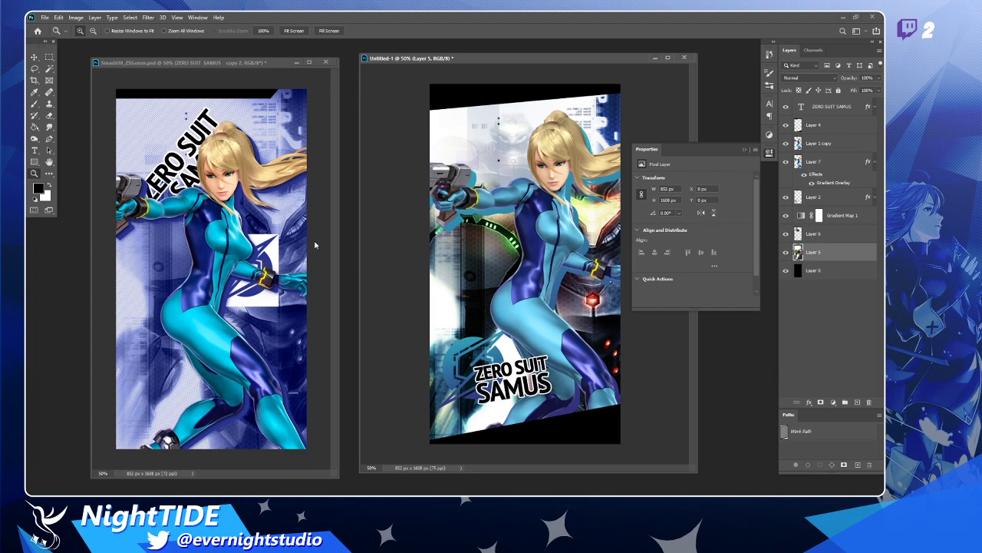
- Arrange the SmashUlt_ZSSamus.psd and Untitled-1 windows side by side at 66.7% zoom and compare the two wallpapers
{"action": "left_click_drag", "start_coordinate": [187, 65], "coordinate": [165, 60]}
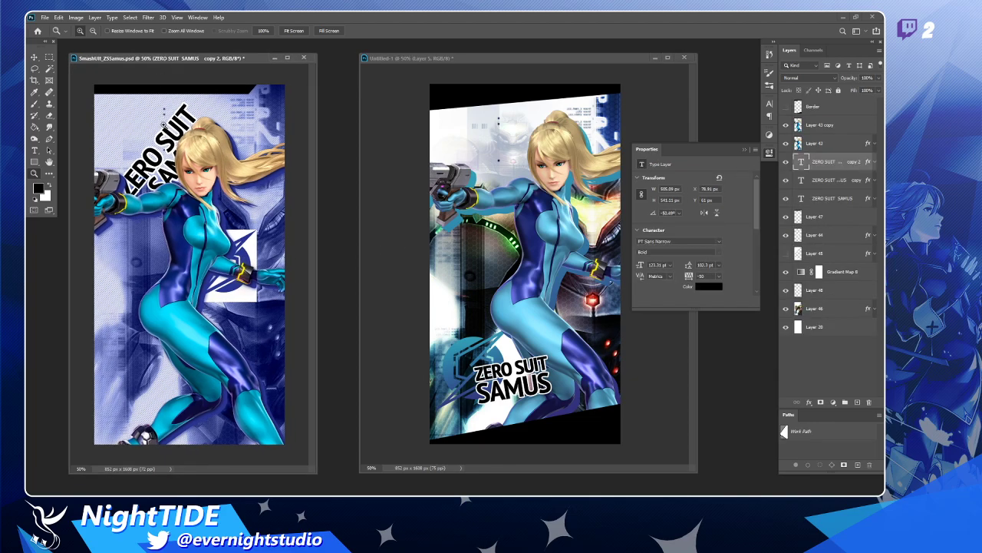
{"action": "left_click", "coordinate": [164, 125]}
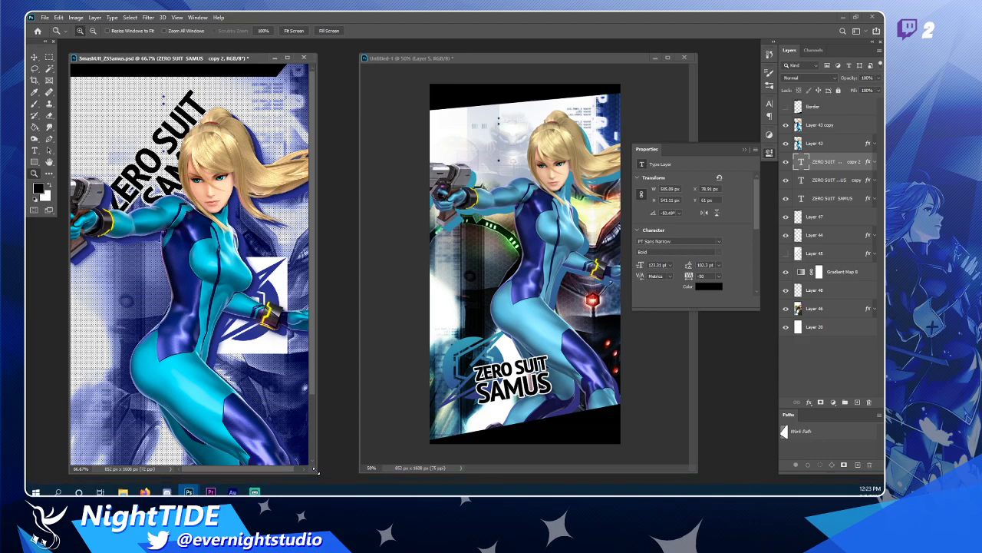
{"action": "left_click_drag", "start_coordinate": [321, 471], "coordinate": [355, 493]}
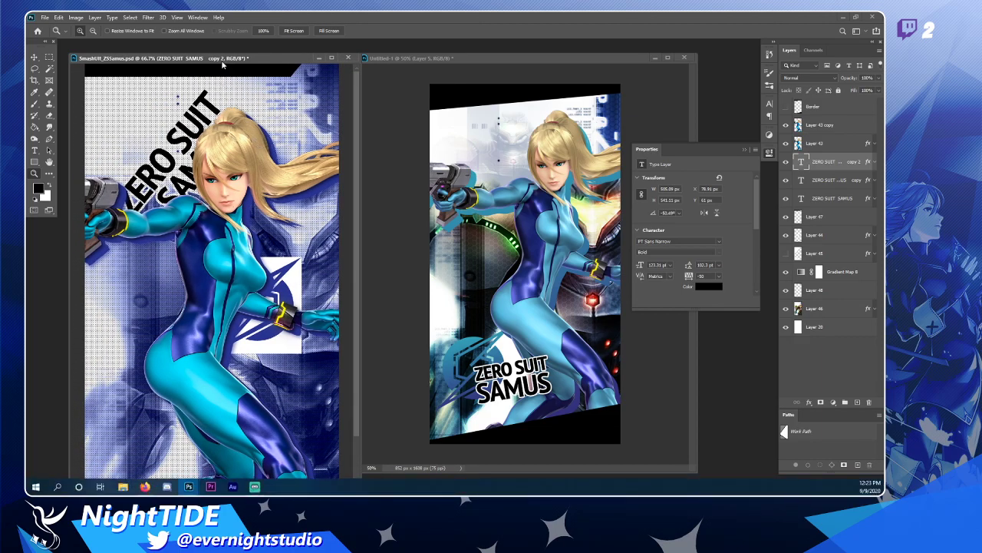
{"action": "left_click_drag", "start_coordinate": [222, 58], "coordinate": [204, 18]}
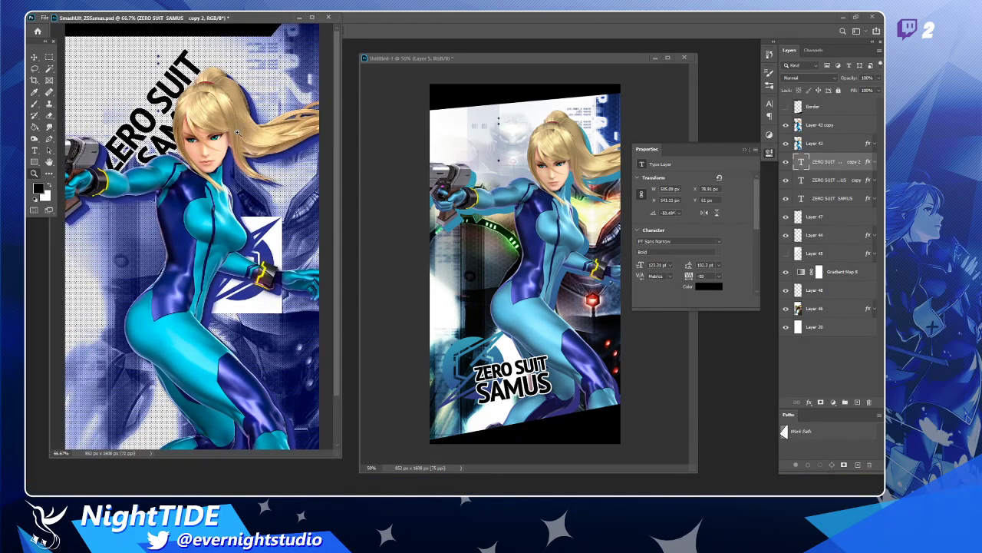
{"action": "left_click_drag", "start_coordinate": [339, 455], "coordinate": [343, 492]}
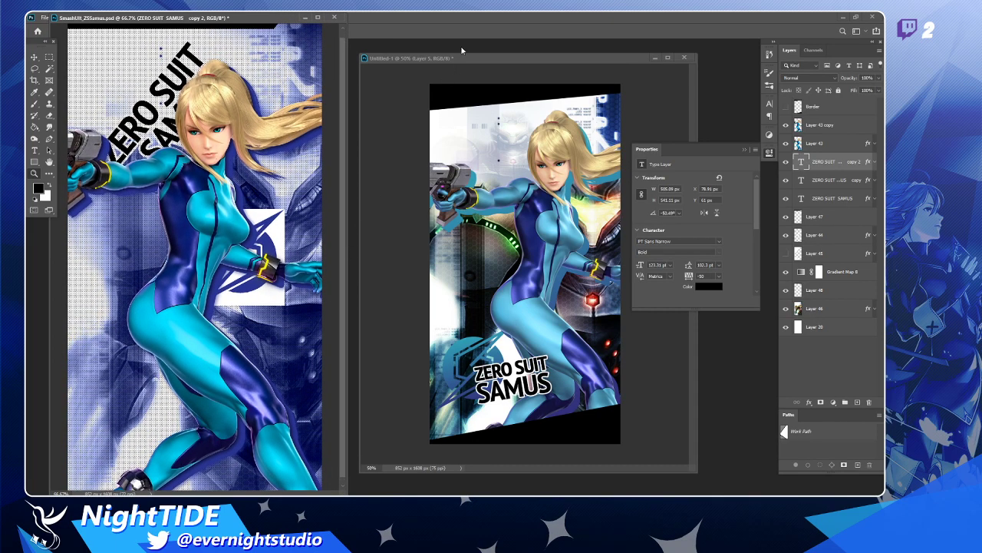
{"action": "left_click_drag", "start_coordinate": [455, 56], "coordinate": [446, 17]}
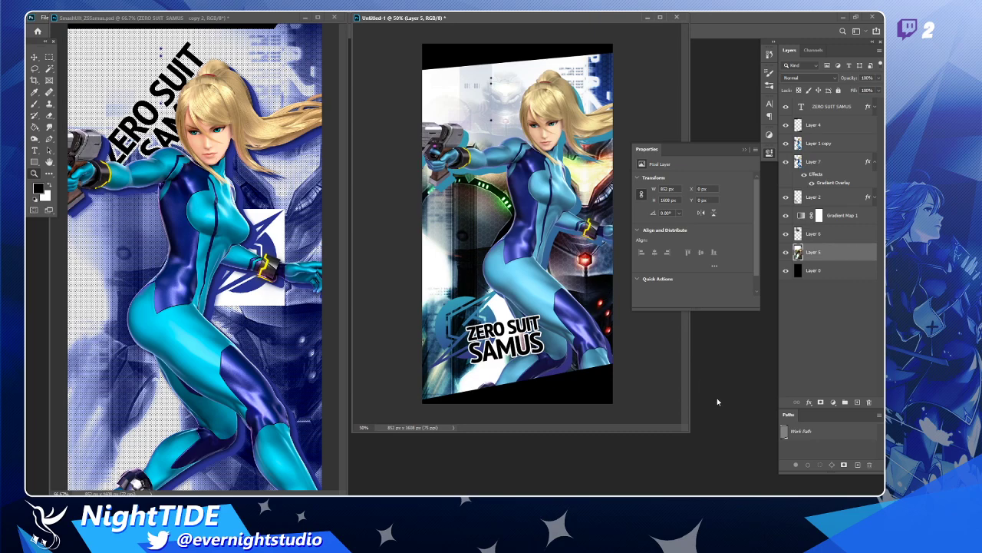
{"action": "left_click_drag", "start_coordinate": [688, 431], "coordinate": [739, 494]}
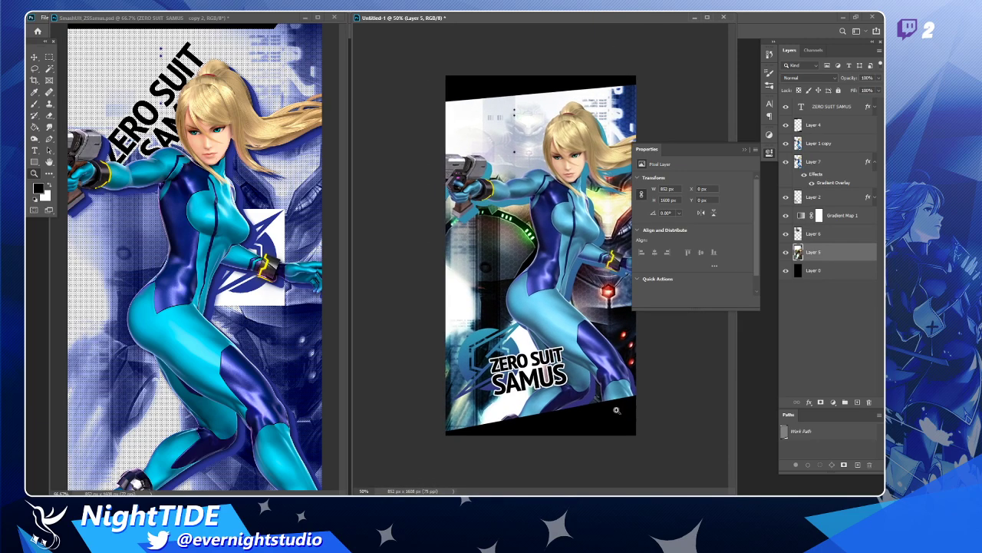
{"action": "key", "text": "ctrl+plus"}
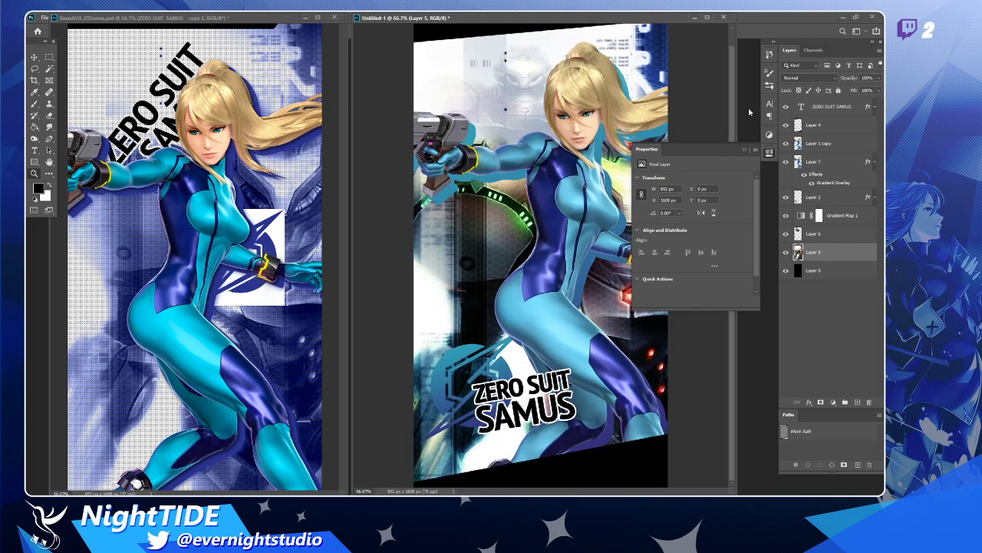
{"action": "left_click", "coordinate": [770, 153]}
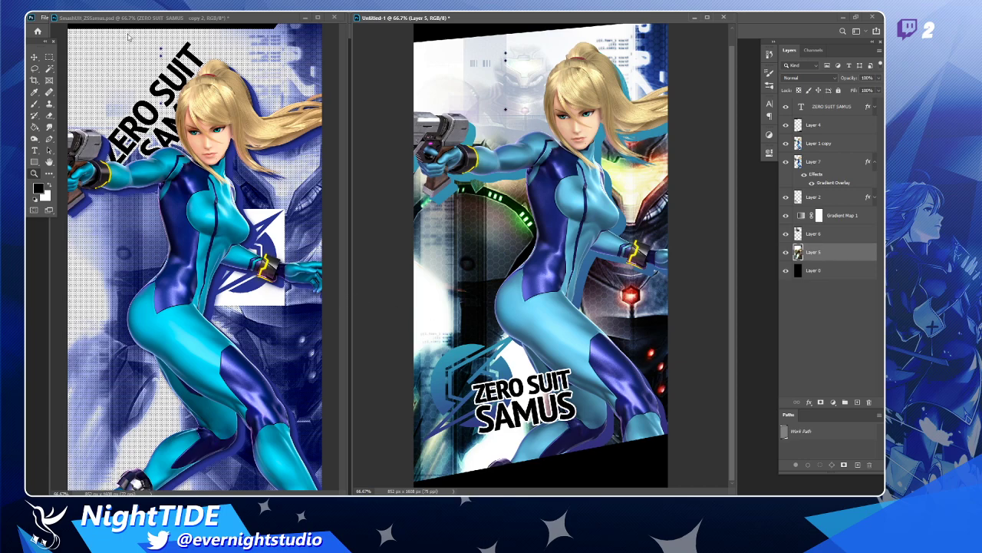
- Close the SmashUlt_ZSSamus.psd reference without saving and shift the Untitled-1 window toward the middle of the workspace
{"action": "left_click", "coordinate": [253, 27]}
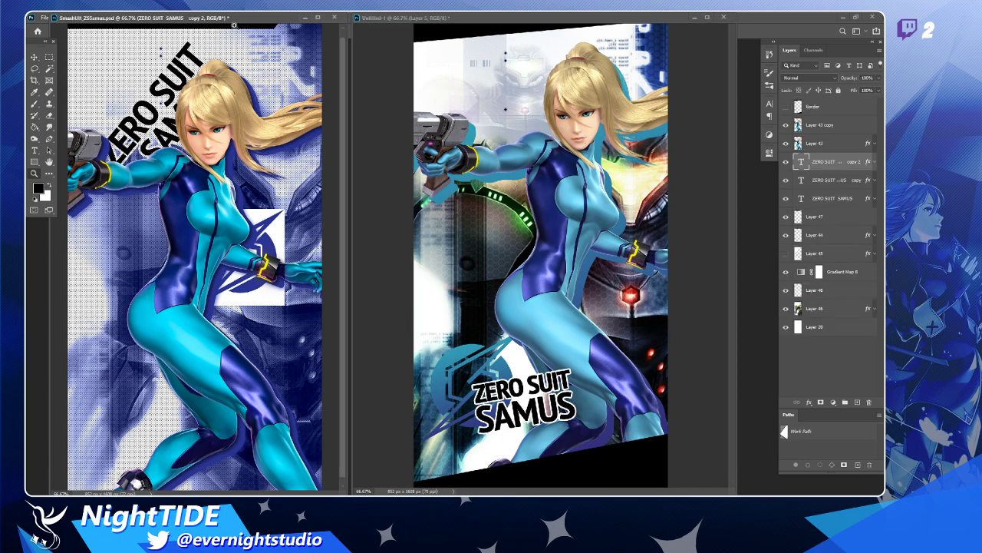
{"action": "left_click_drag", "start_coordinate": [234, 23], "coordinate": [211, 73]}
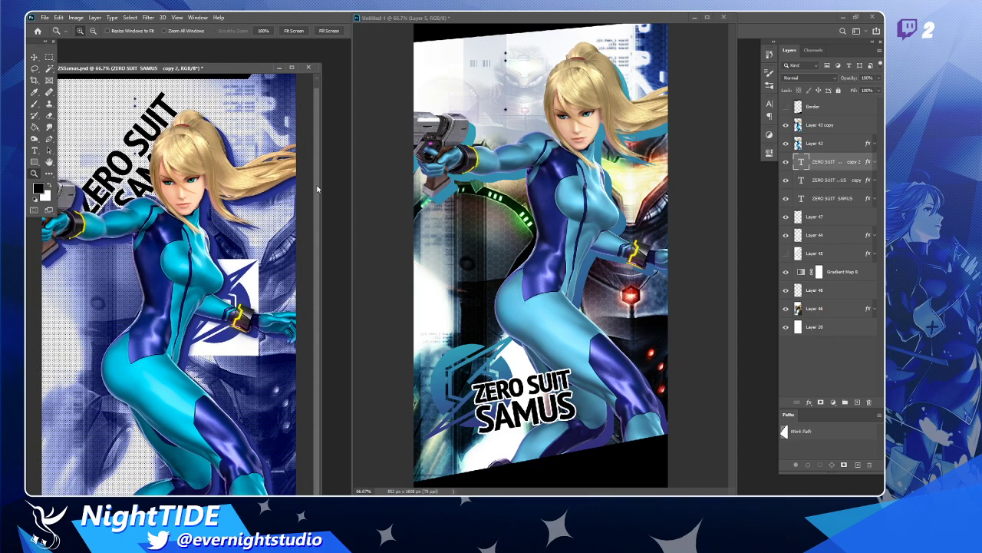
{"action": "left_click", "coordinate": [34, 57]}
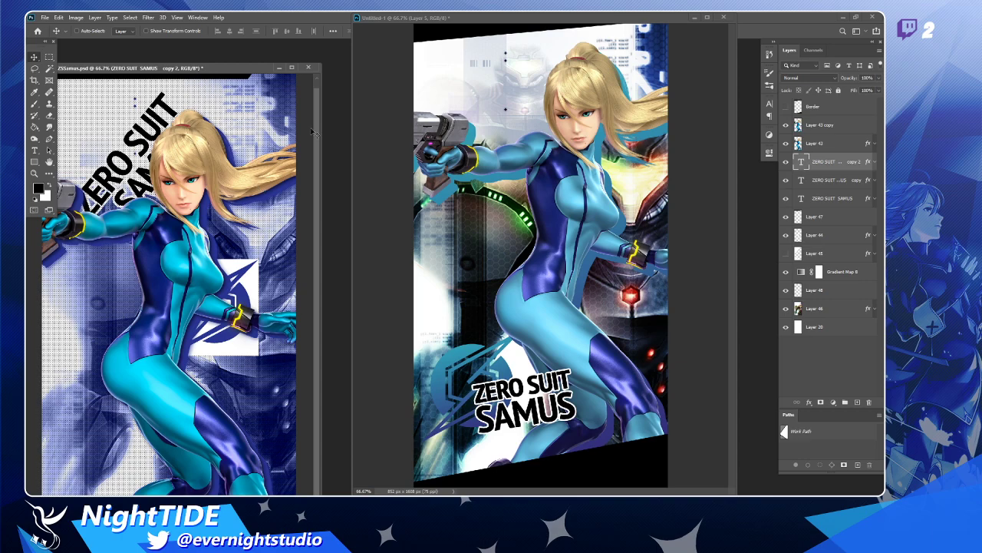
{"action": "left_click", "coordinate": [309, 68]}
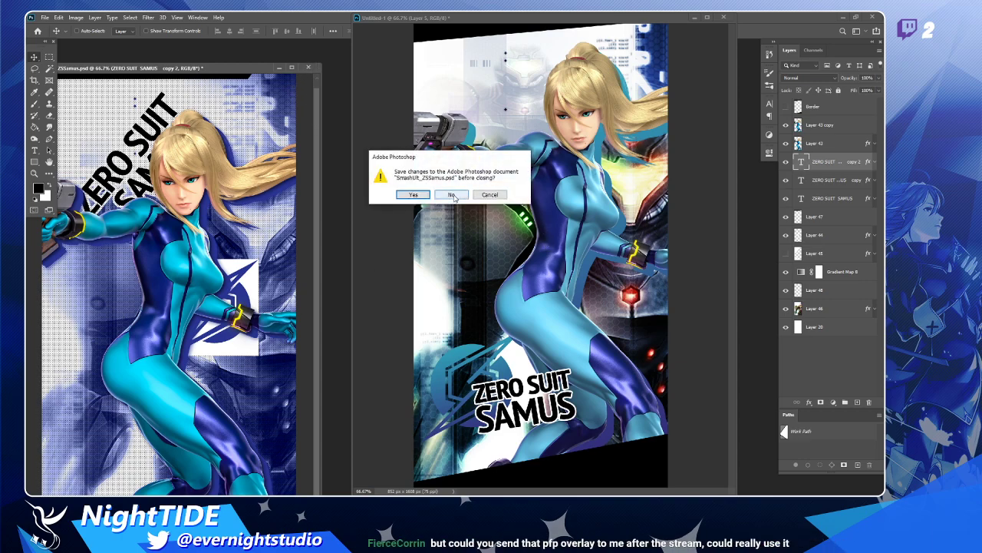
{"action": "left_click", "coordinate": [453, 195]}
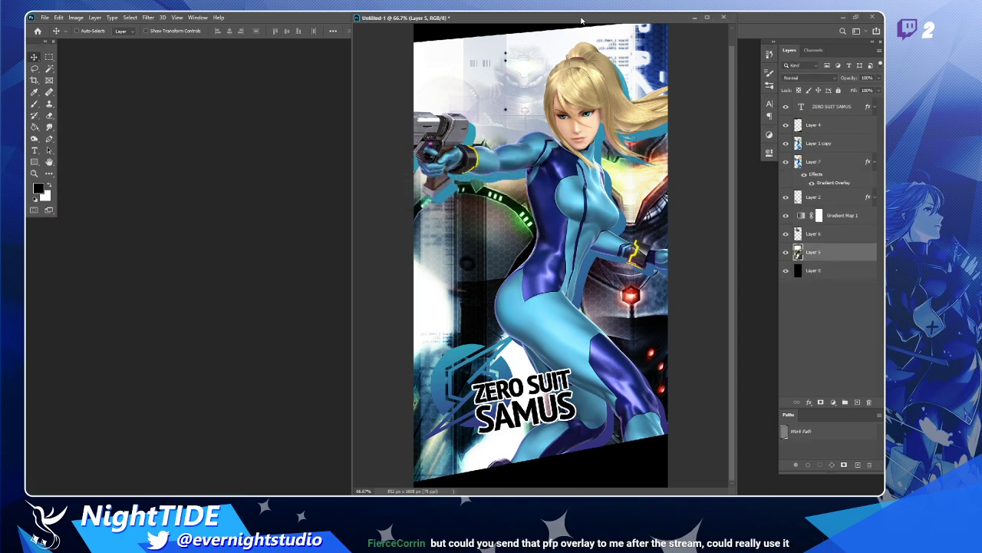
{"action": "left_click_drag", "start_coordinate": [581, 22], "coordinate": [445, 22]}
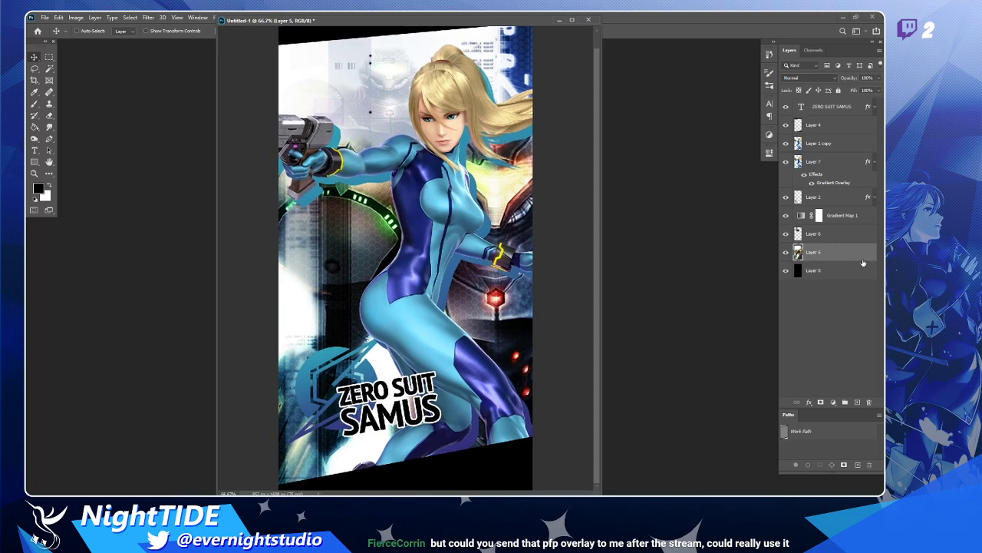
- Add a Gradient Map adjustment directly above Layer 1 copy and apply the Spectrum gradient preset to it
{"action": "left_click", "coordinate": [839, 131]}
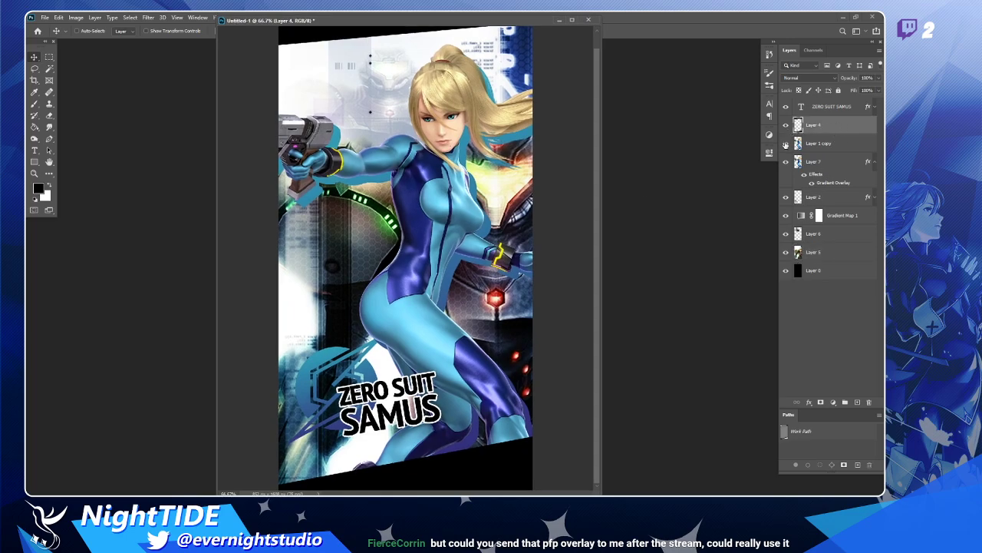
{"action": "left_click", "coordinate": [856, 145]}
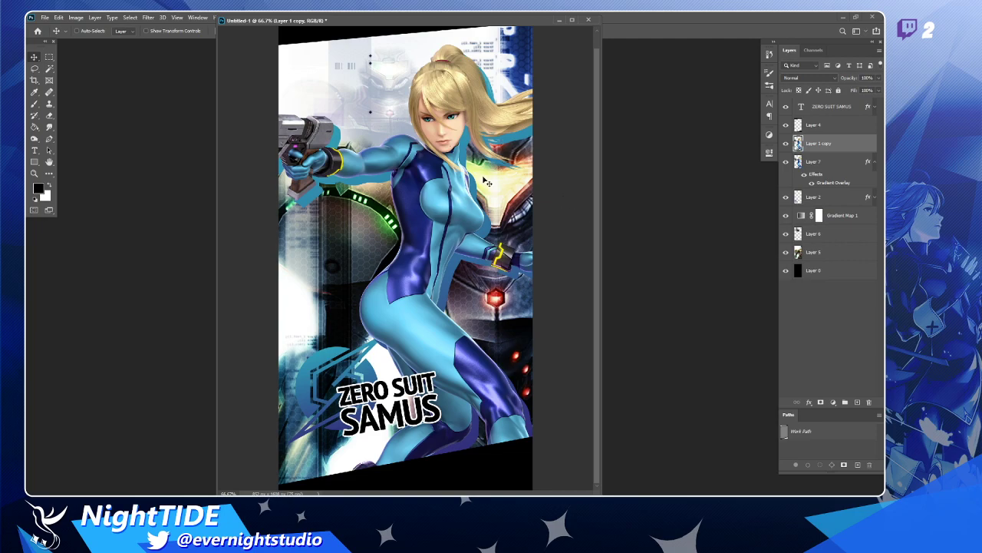
{"action": "key", "text": "z"}
{"action": "left_click", "coordinate": [541, 223], "text": "alt"}
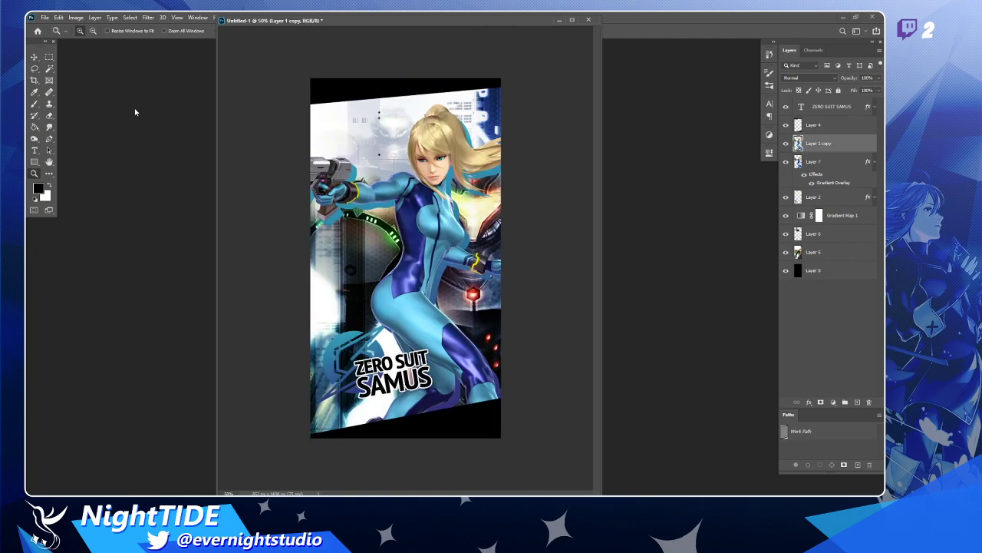
{"action": "left_click", "coordinate": [36, 59]}
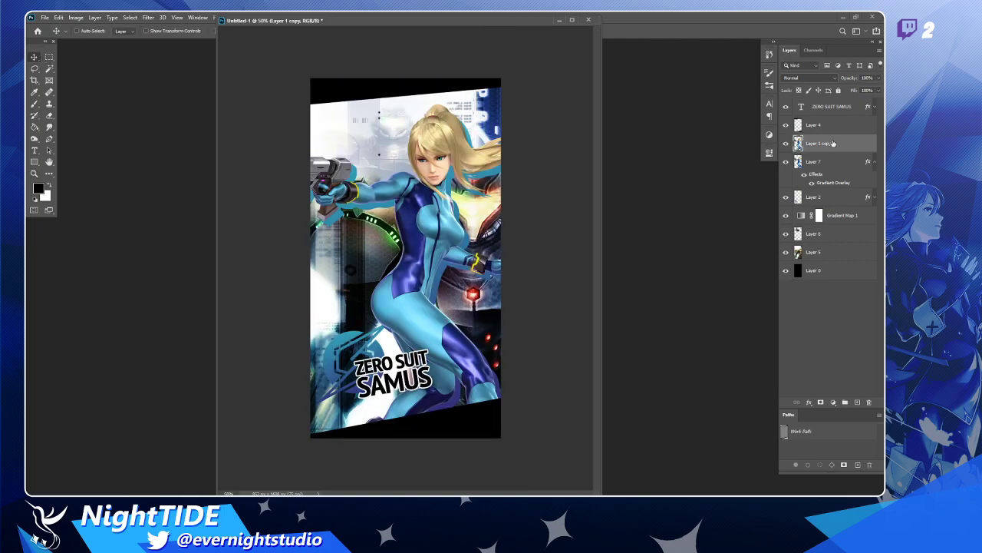
{"action": "key", "text": "z"}
{"action": "left_click", "coordinate": [433, 197]}
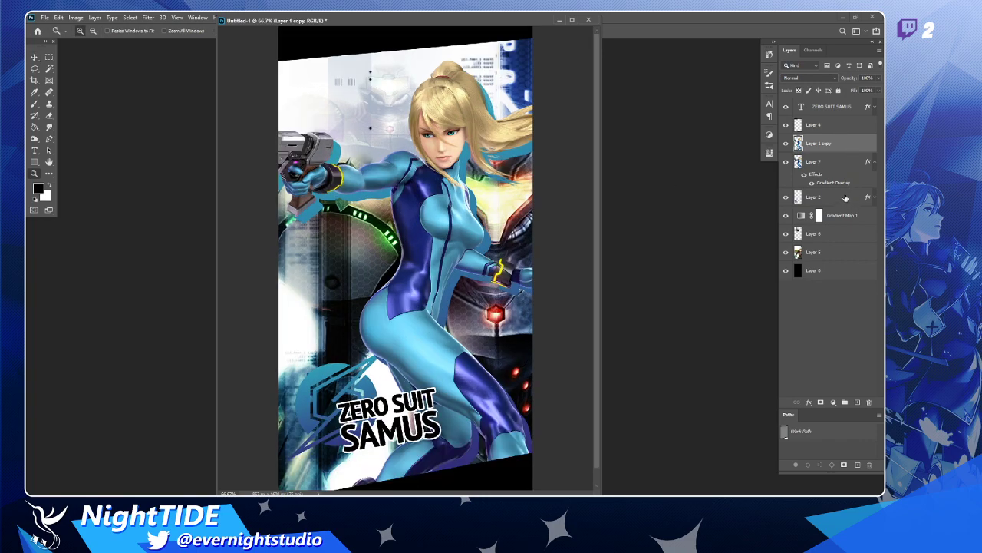
{"action": "left_click", "coordinate": [833, 403]}
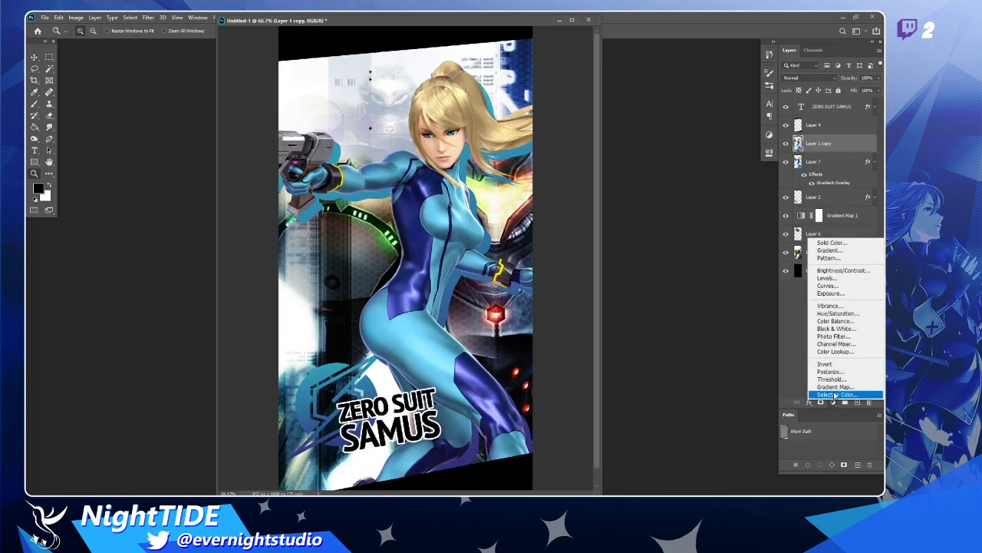
{"action": "left_click", "coordinate": [836, 387]}
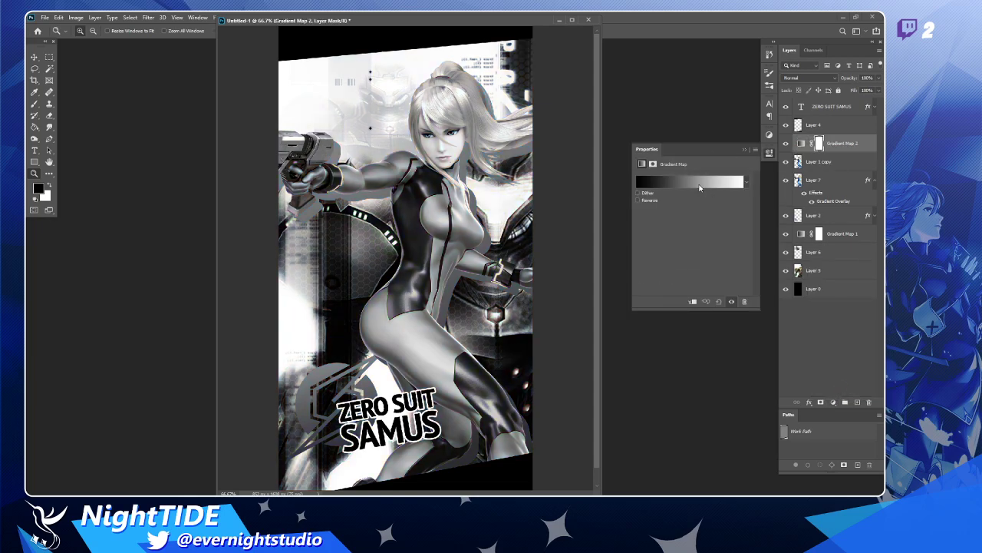
{"action": "left_click", "coordinate": [700, 180]}
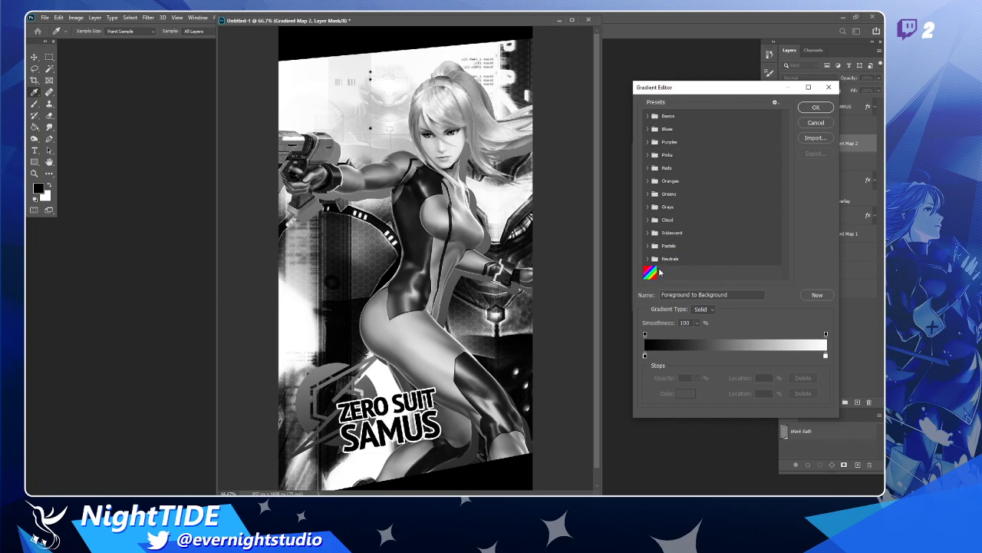
{"action": "left_click", "coordinate": [650, 272]}
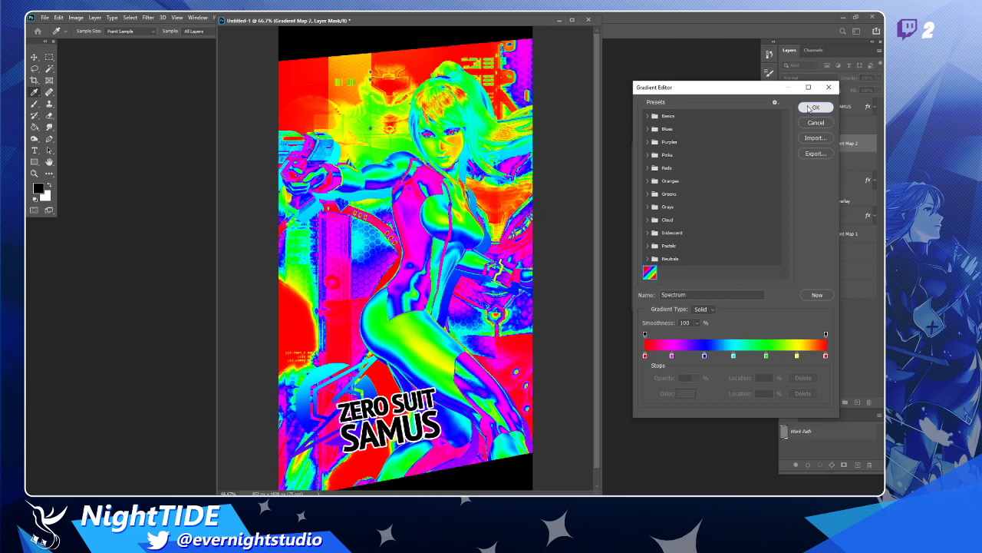
{"action": "left_click", "coordinate": [815, 107]}
- Lower the Spectrum gradient map's opacity to about 20% and set its blend mode to Lighten
{"action": "left_click", "coordinate": [878, 77]}
{"action": "left_click_drag", "start_coordinate": [881, 89], "coordinate": [846, 90]}
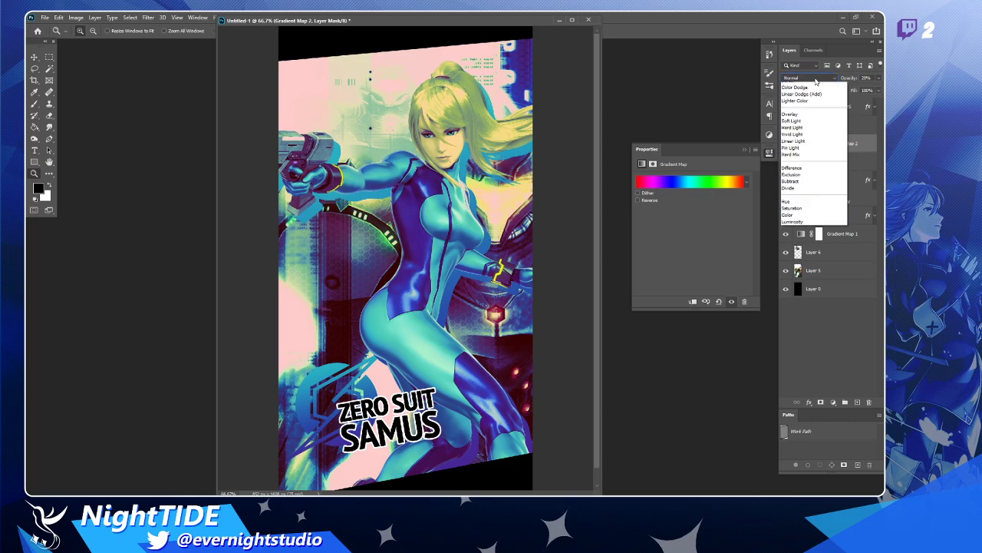
{"action": "left_click", "coordinate": [816, 78]}
{"action": "left_click", "coordinate": [801, 150]}
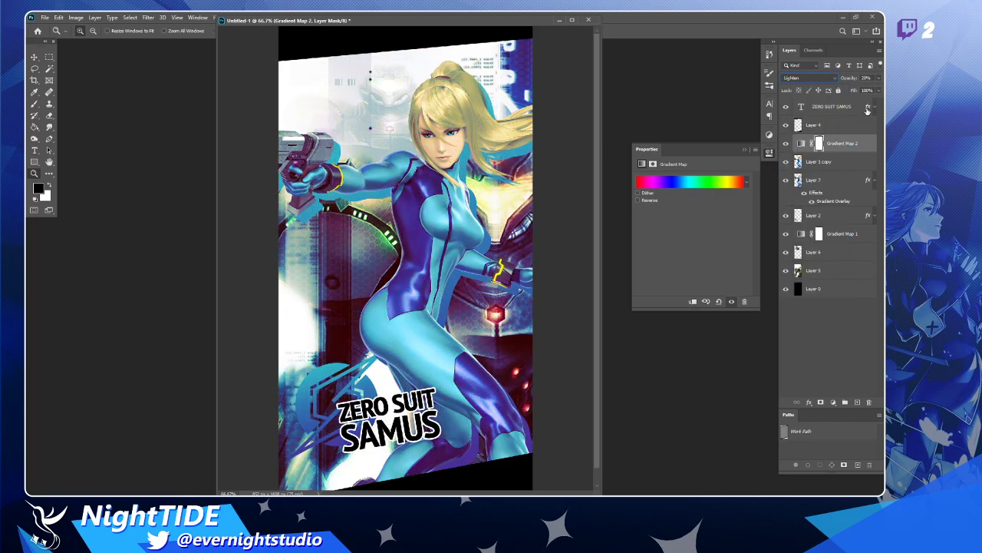
{"action": "left_click", "coordinate": [879, 78]}
{"action": "left_click_drag", "start_coordinate": [846, 89], "coordinate": [845, 89]}
{"action": "left_click_drag", "start_coordinate": [845, 90], "coordinate": [845, 90]}
- Apply a Gaussian Blur with a 1.6 px radius to the background artwork on Layer 5
{"action": "left_click", "coordinate": [844, 273]}
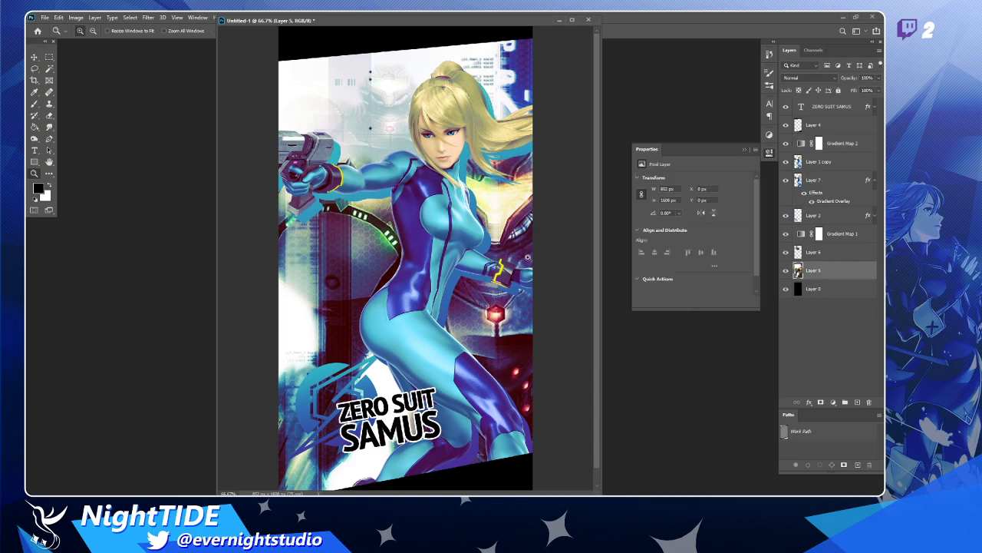
{"action": "left_click", "coordinate": [493, 197]}
{"action": "left_click", "coordinate": [504, 197], "text": "alt"}
{"action": "key", "text": "v"}
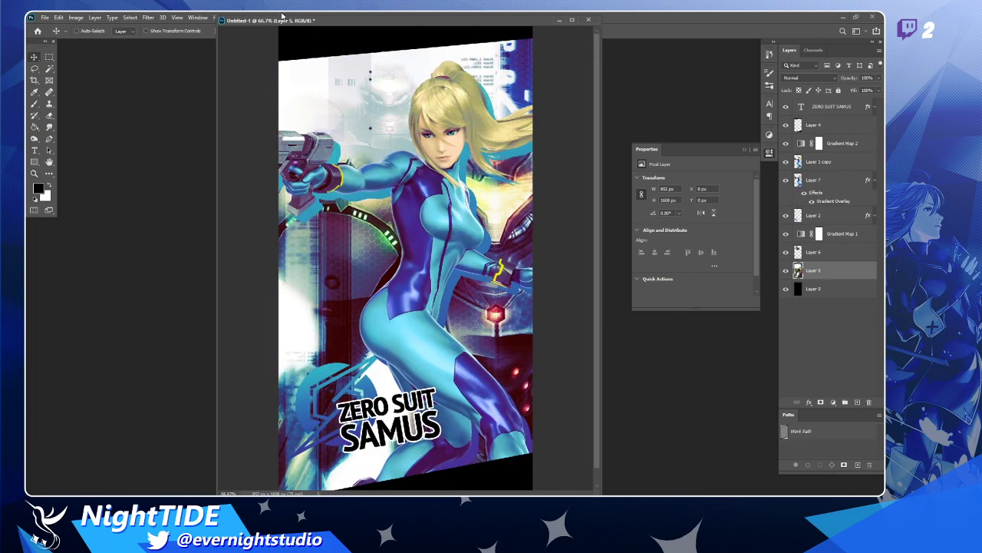
{"action": "left_click_drag", "start_coordinate": [521, 14], "coordinate": [523, 55]}
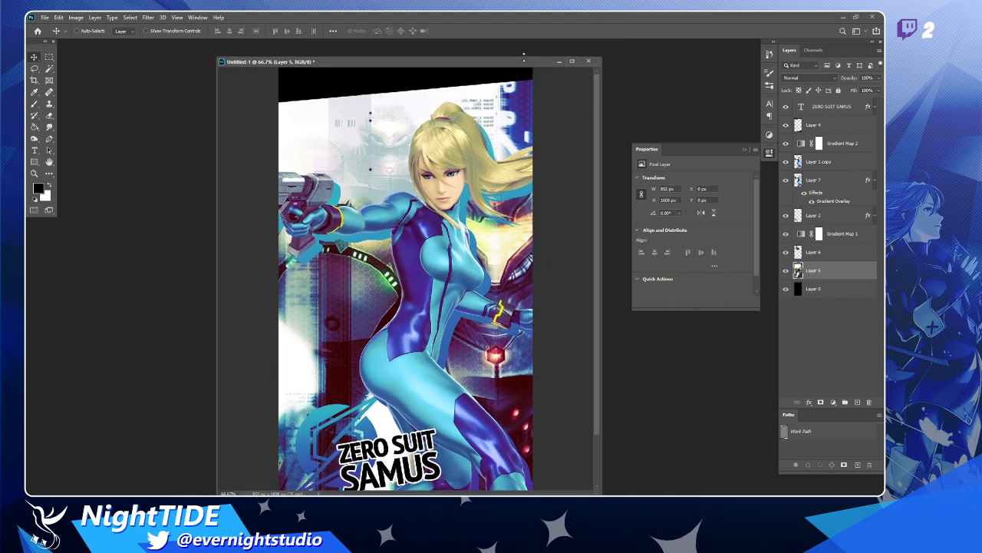
{"action": "left_click", "coordinate": [148, 16]}
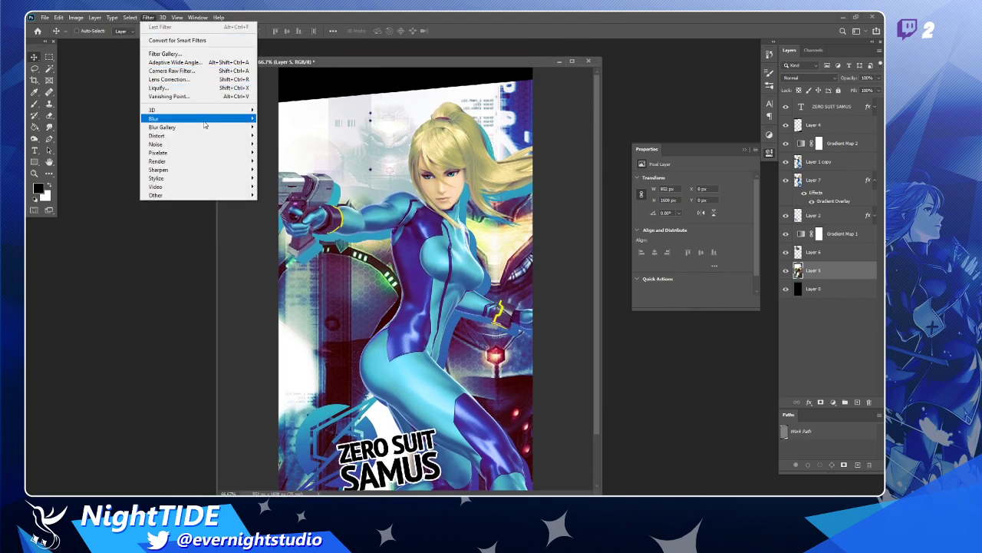
{"action": "mouse_move", "coordinate": [206, 121]}
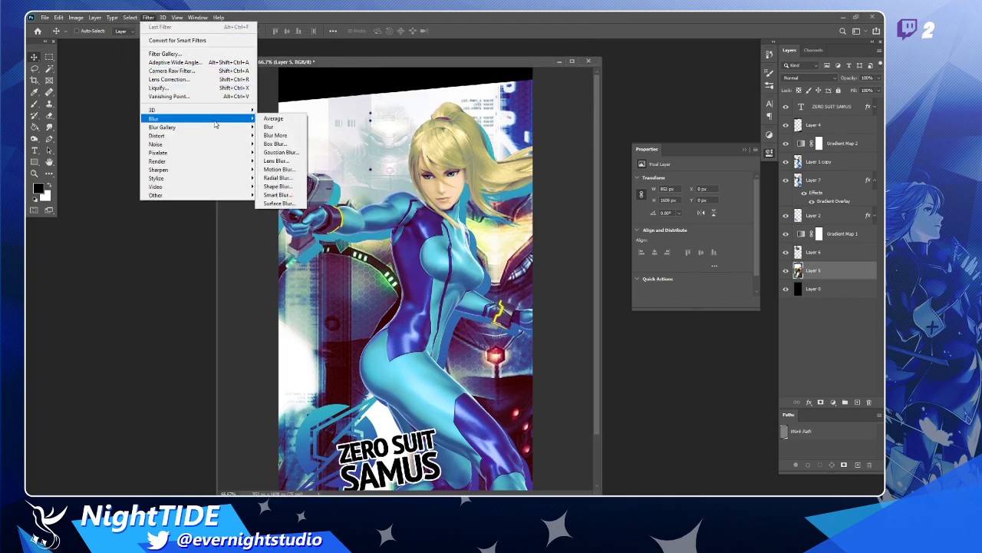
{"action": "left_click", "coordinate": [289, 155]}
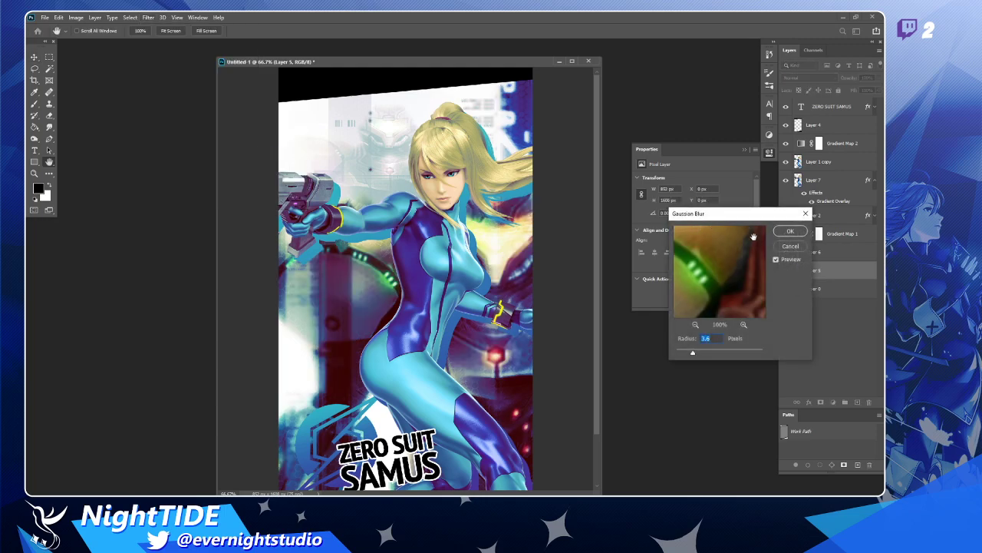
{"action": "mouse_move", "coordinate": [698, 354]}
{"action": "left_mouse_down"}
{"action": "mouse_move", "coordinate": [673, 351]}
{"action": "mouse_move", "coordinate": [686, 354]}
{"action": "left_mouse_up"}
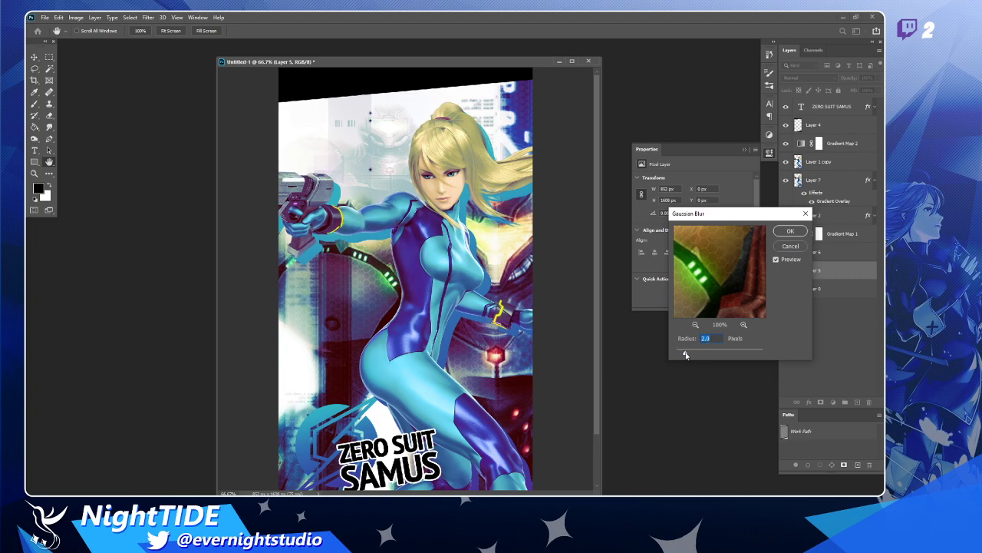
{"action": "left_click", "coordinate": [775, 259]}
{"action": "left_click_drag", "start_coordinate": [686, 354], "coordinate": [684, 355]}
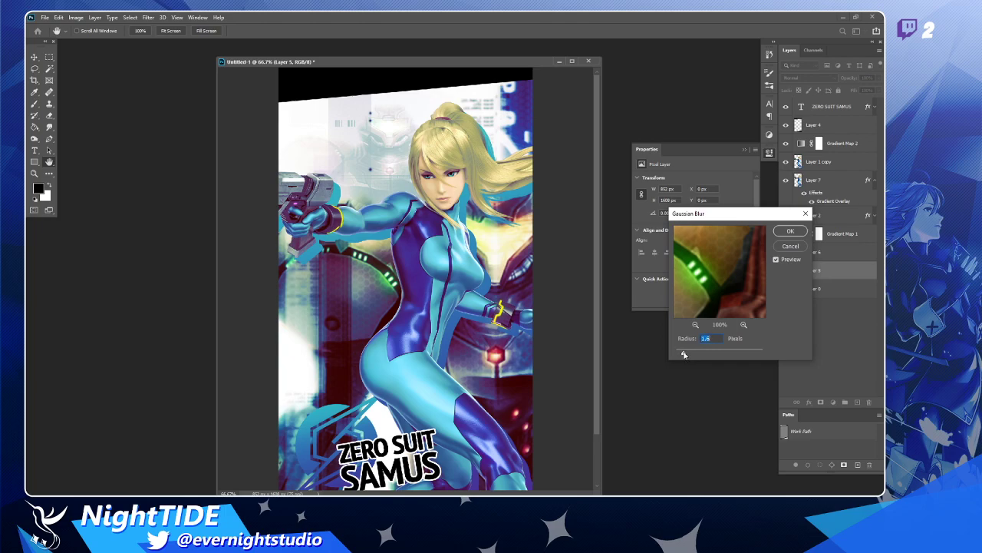
{"action": "left_click", "coordinate": [776, 259]}
{"action": "left_click", "coordinate": [791, 231]}
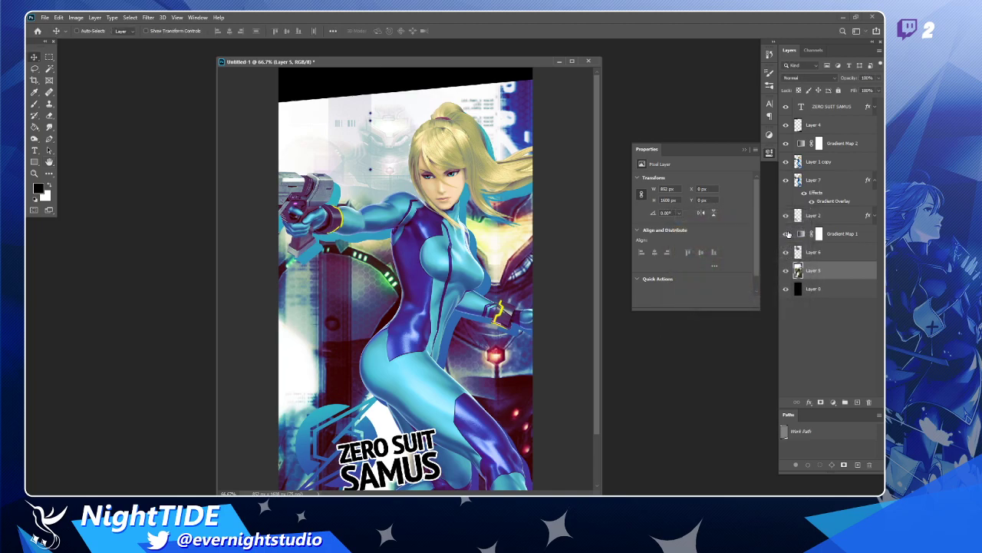
- Reapply the last Gaussian Blur to Layer 6 and set the layer's opacity to about 34%
{"action": "left_click", "coordinate": [834, 255]}
{"action": "left_click", "coordinate": [162, 16]}
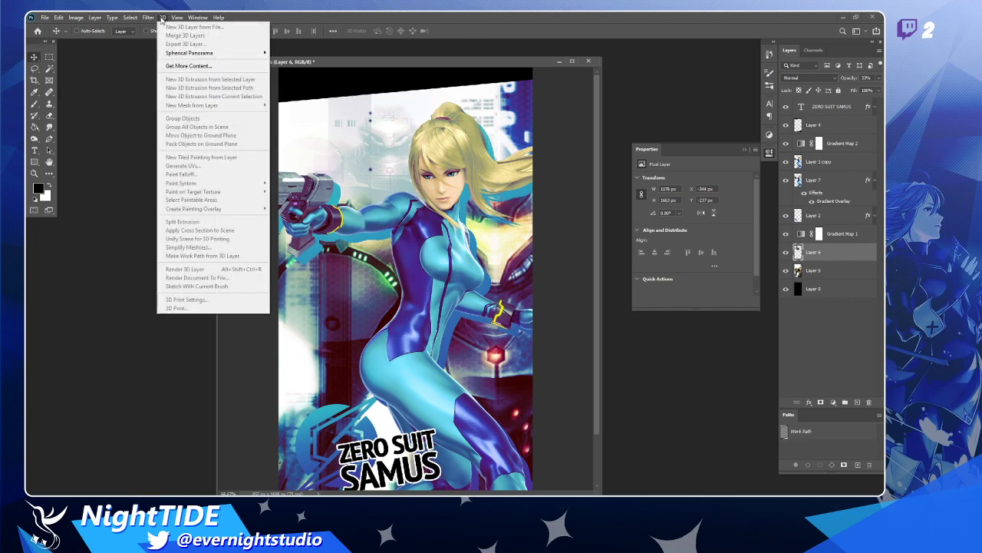
{"action": "left_click", "coordinate": [155, 27]}
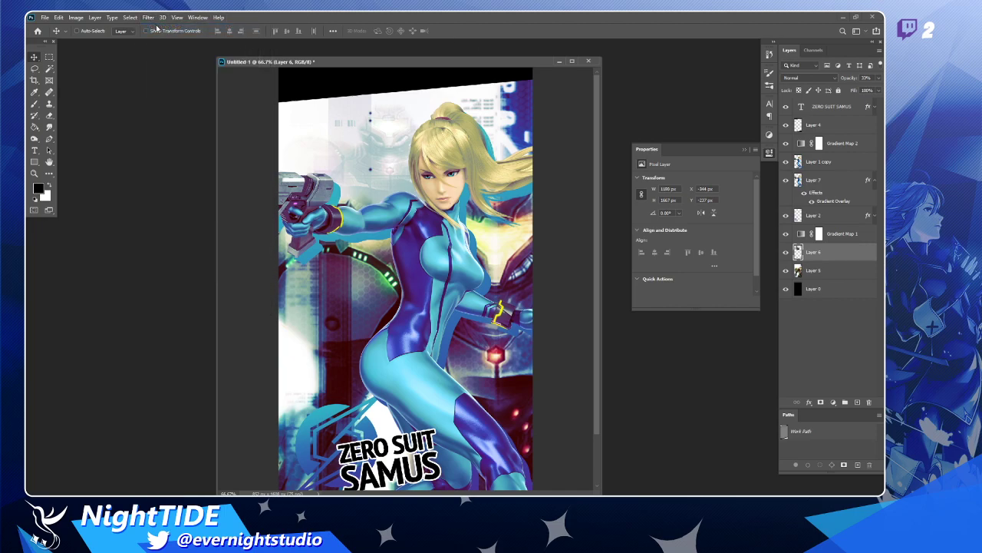
{"action": "left_click", "coordinate": [878, 79]}
{"action": "left_click_drag", "start_coordinate": [850, 91], "coordinate": [852, 90]}
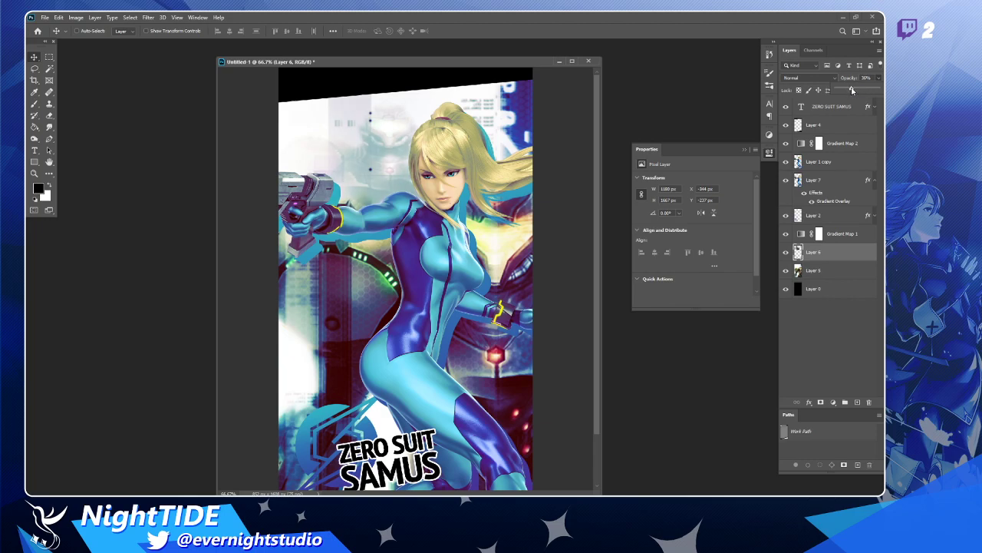
{"action": "left_click_drag", "start_coordinate": [851, 90], "coordinate": [850, 90]}
- Add a black-to-white Gradient Map adjustment above Gradient Map 2 and set its blend mode to Soft Light
{"action": "left_click_drag", "start_coordinate": [462, 61], "coordinate": [462, 49]}
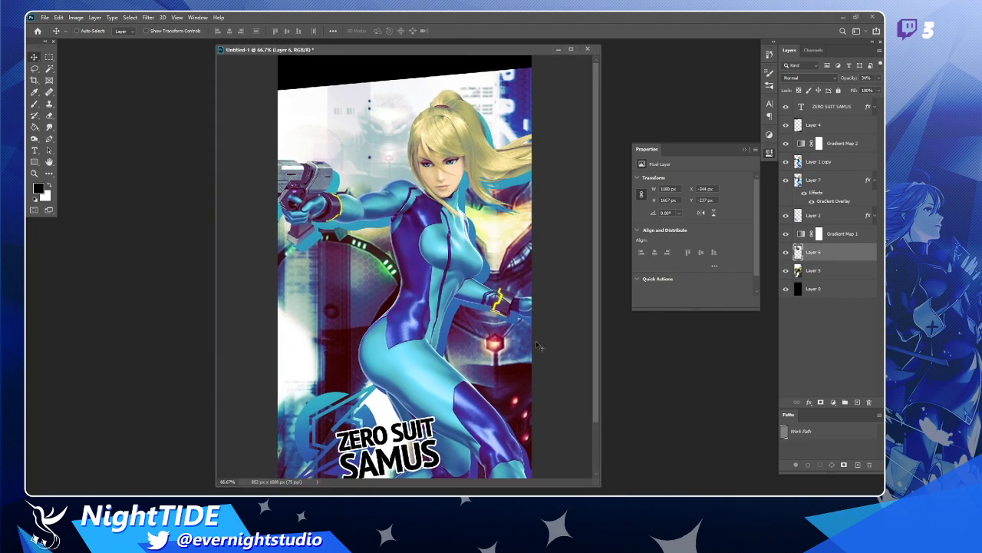
{"action": "left_click_drag", "start_coordinate": [601, 486], "coordinate": [634, 485]}
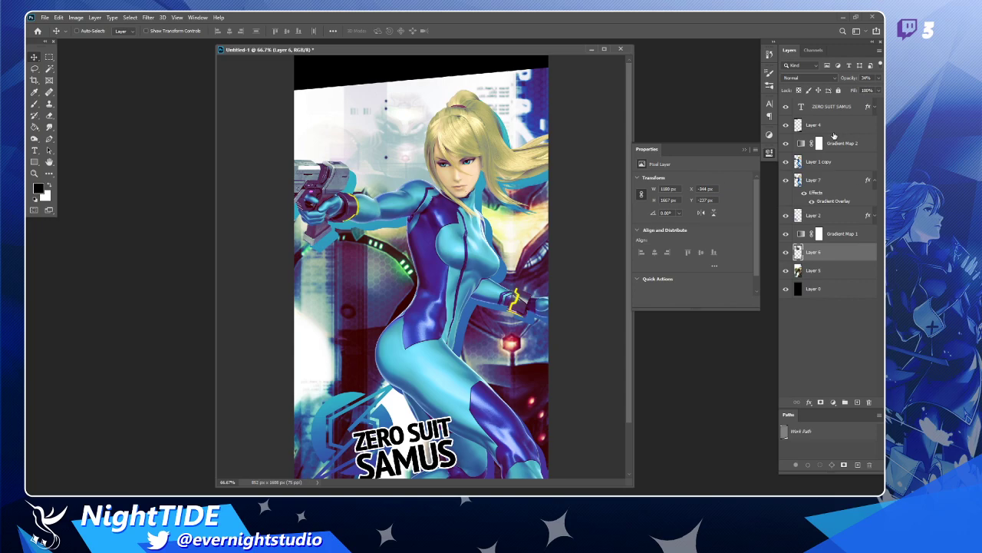
{"action": "left_click", "coordinate": [835, 136]}
{"action": "left_click", "coordinate": [833, 401]}
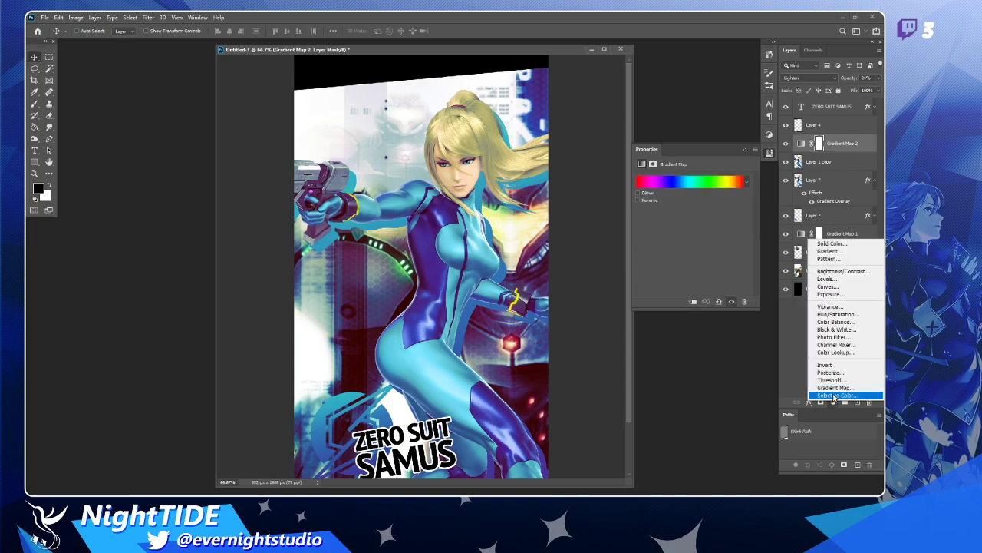
{"action": "left_click", "coordinate": [833, 388]}
{"action": "left_click", "coordinate": [801, 78]}
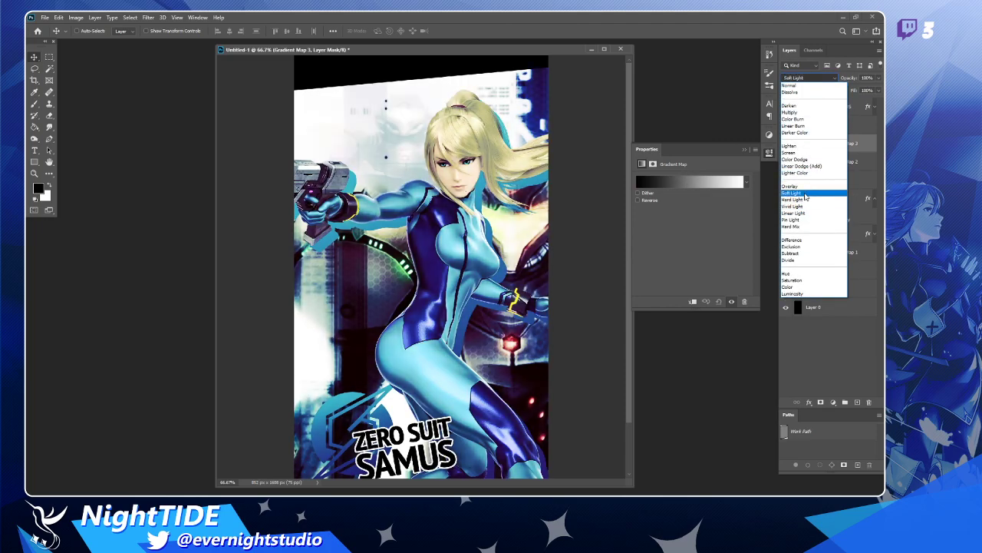
{"action": "left_click", "coordinate": [798, 193]}
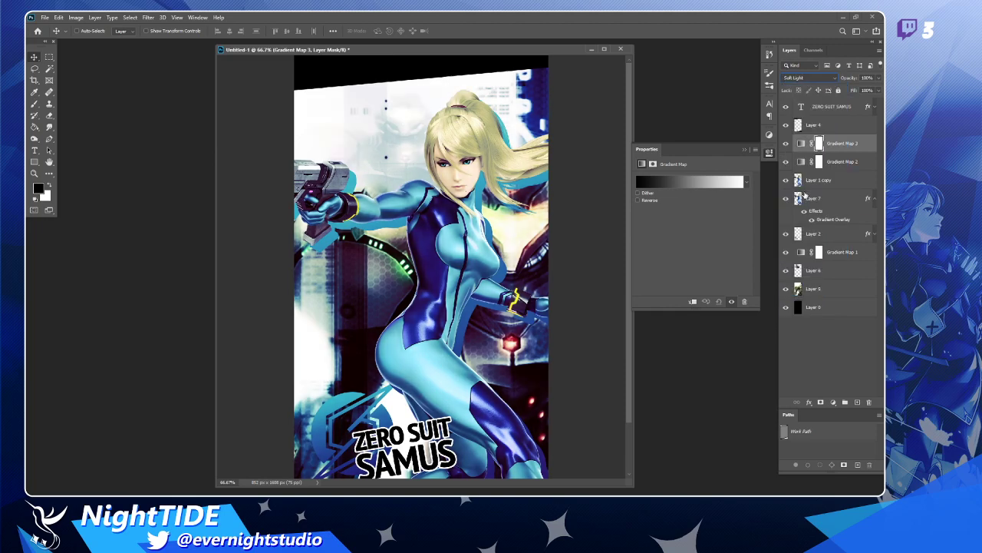
- Compare the artwork with and without Gradient Map 3 and lower its opacity to about 45%
{"action": "left_click", "coordinate": [785, 143]}
{"action": "left_click", "coordinate": [786, 144]}
{"action": "left_click", "coordinate": [878, 78]}
{"action": "left_click_drag", "start_coordinate": [876, 90], "coordinate": [853, 90]}
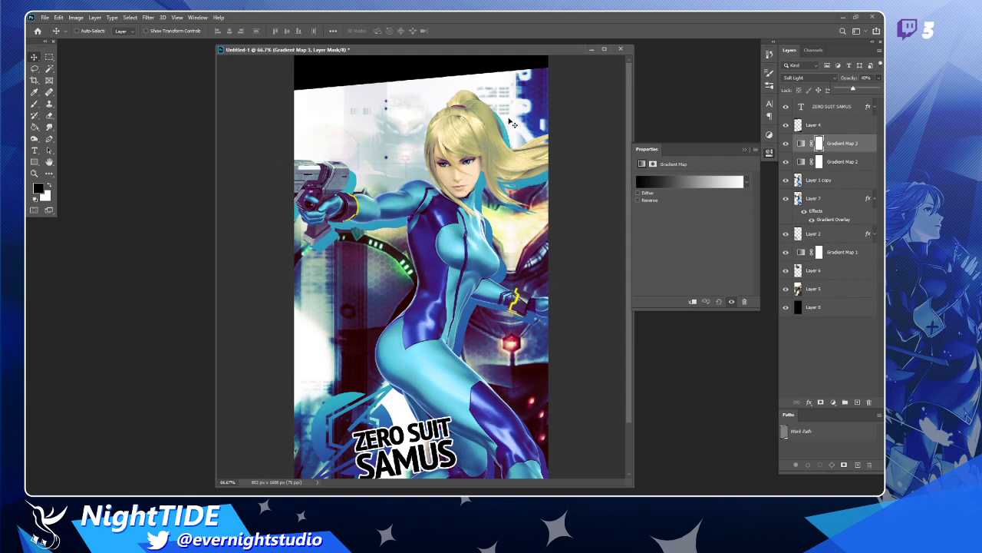
{"action": "left_click_drag", "start_coordinate": [853, 91], "coordinate": [855, 89]}
{"action": "scroll", "coordinate": [575, 230], "scroll_direction": "down", "scroll_amount": 2}
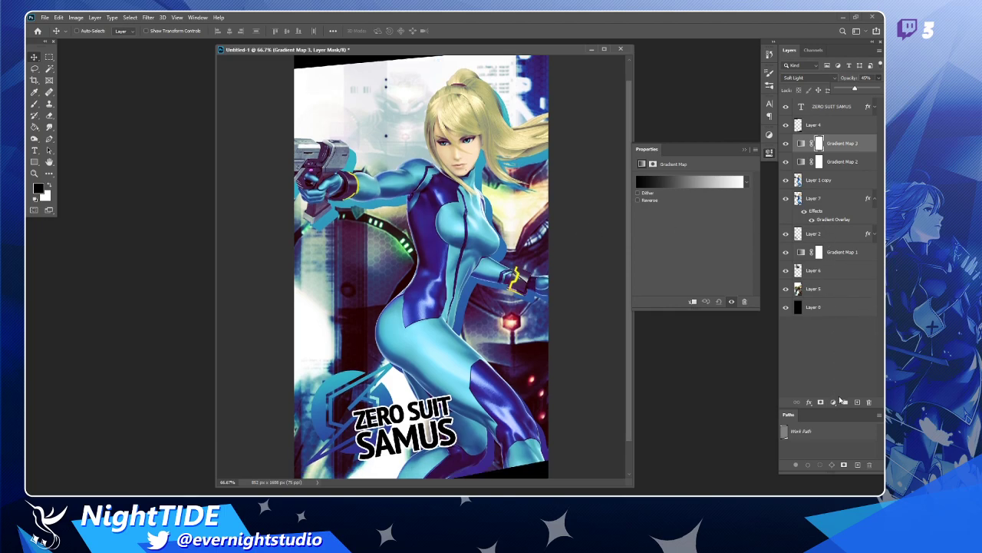
- Add a Color Lookup adjustment above Gradient Map 3 and load the 3Strip.look 3D LUT
{"action": "left_click", "coordinate": [833, 402]}
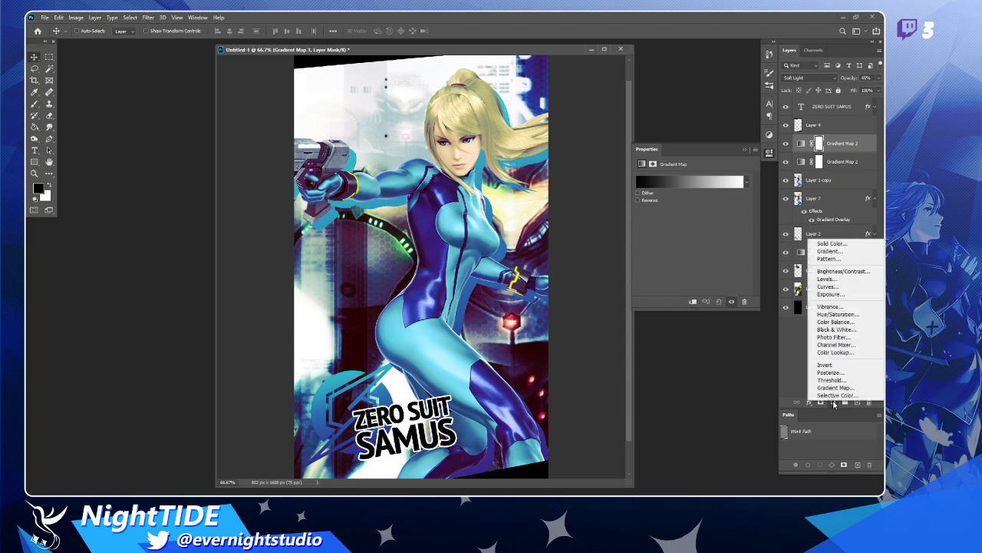
{"action": "left_click", "coordinate": [837, 352]}
{"action": "left_click", "coordinate": [697, 183]}
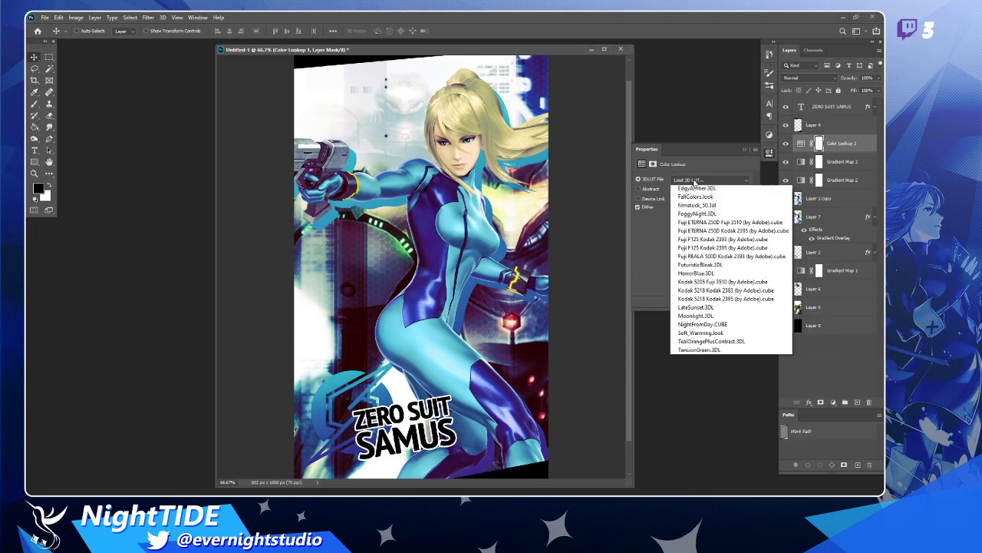
{"action": "left_click", "coordinate": [698, 224]}
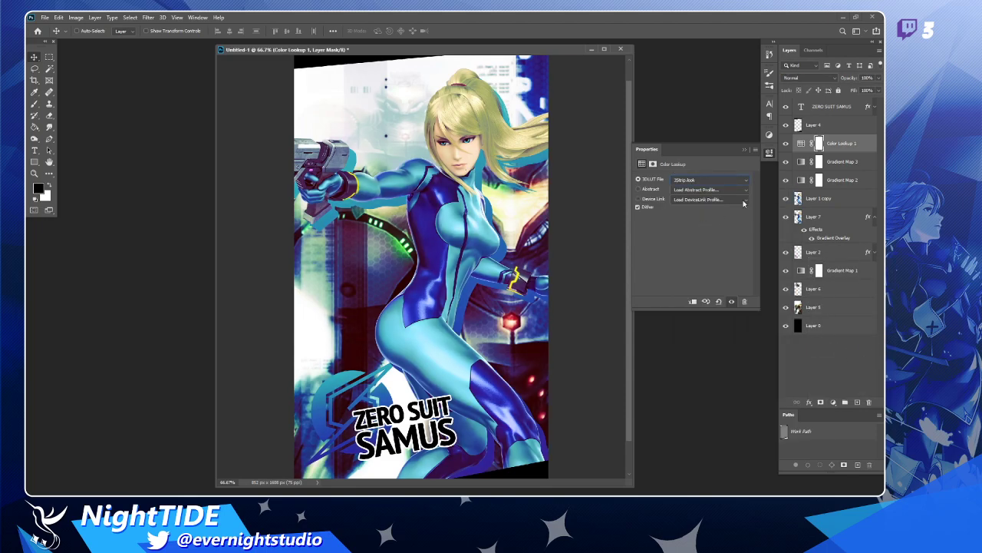
- Lower Gradient Map 2's opacity to about 12% with the Color Lookup temporarily hidden, and show the Color Lookup again
{"action": "left_click", "coordinate": [785, 144]}
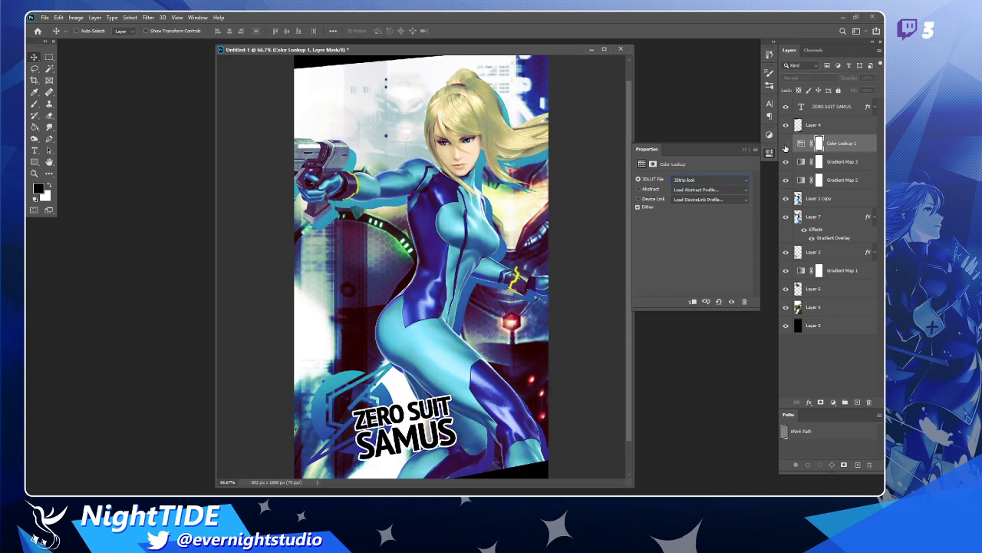
{"action": "left_click", "coordinate": [853, 179]}
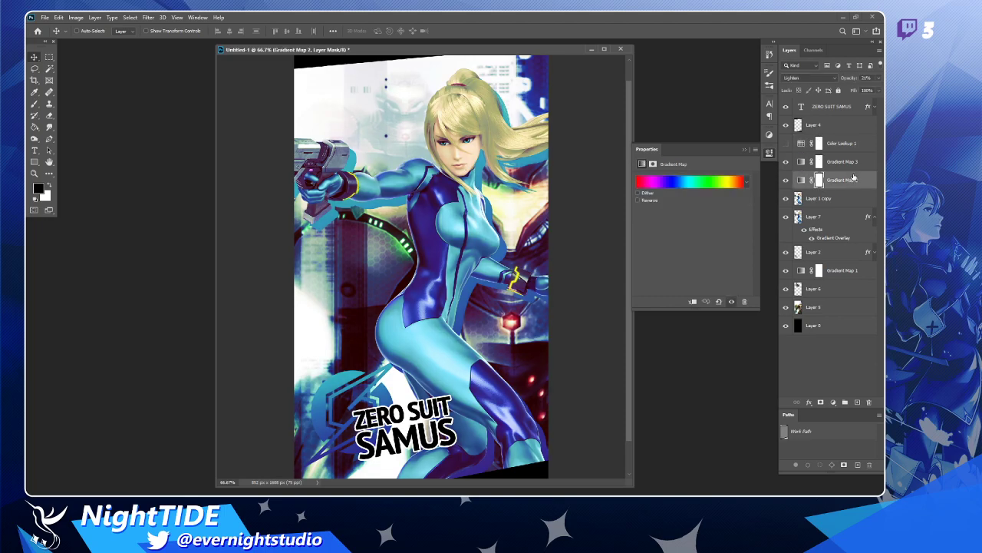
{"action": "left_click", "coordinate": [876, 79]}
{"action": "left_click_drag", "start_coordinate": [845, 90], "coordinate": [842, 89]}
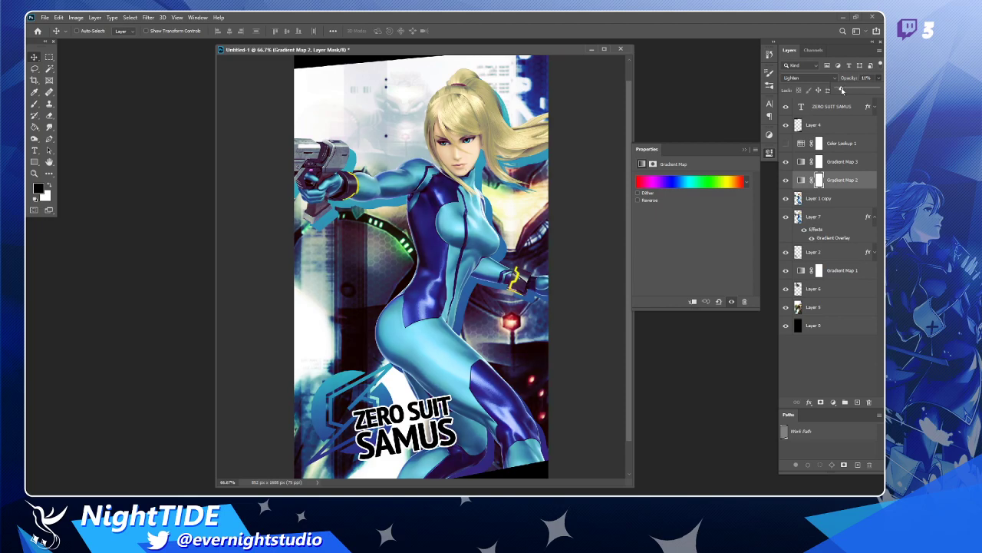
{"action": "left_click", "coordinate": [785, 144]}
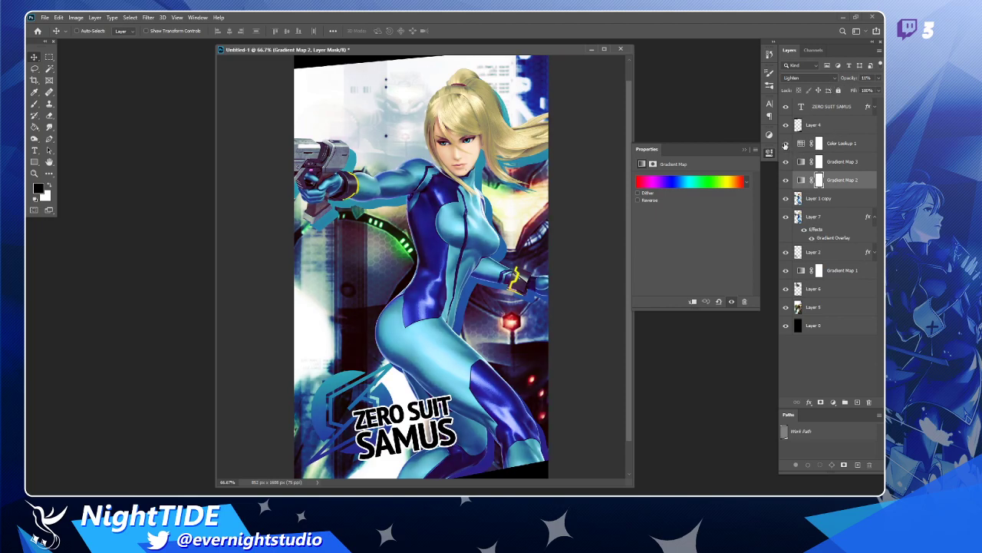
- Move Gradient Map 3 above Color Lookup 1 and compare the effect of each adjustment layer, keeping the Soft Light blend mode
{"action": "left_click_drag", "start_coordinate": [849, 167], "coordinate": [854, 142]}
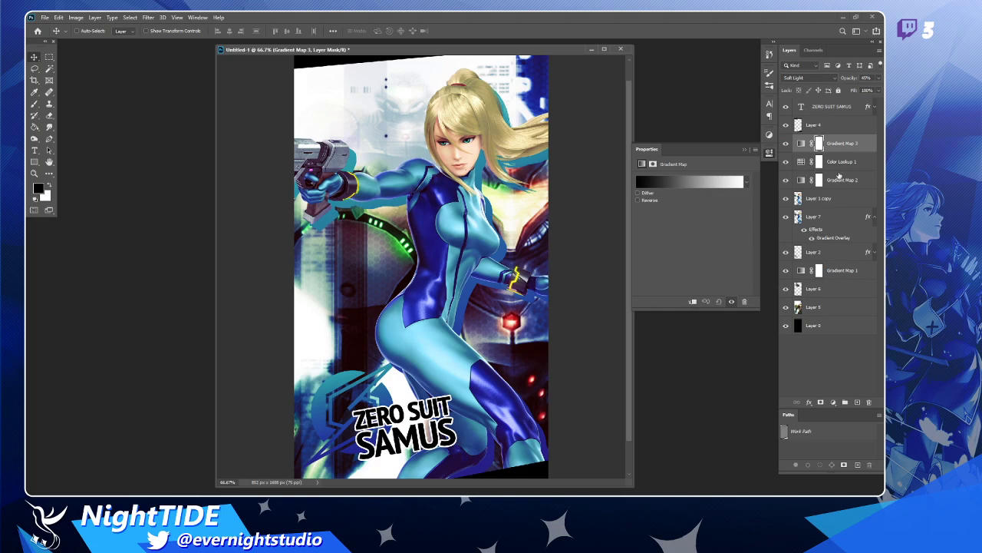
{"action": "left_click", "coordinate": [786, 180]}
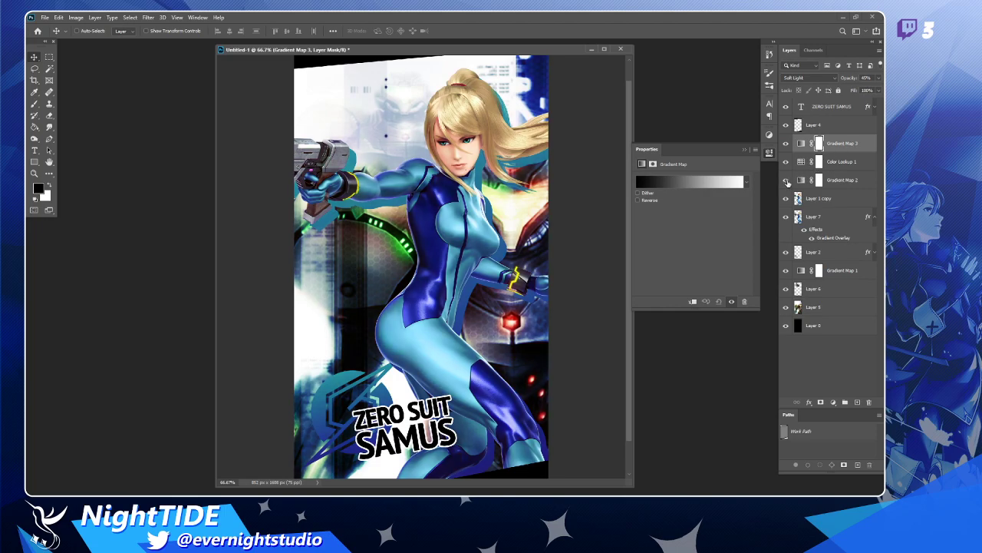
{"action": "left_click", "coordinate": [786, 181]}
{"action": "left_click", "coordinate": [785, 162]}
{"action": "left_click", "coordinate": [786, 162]}
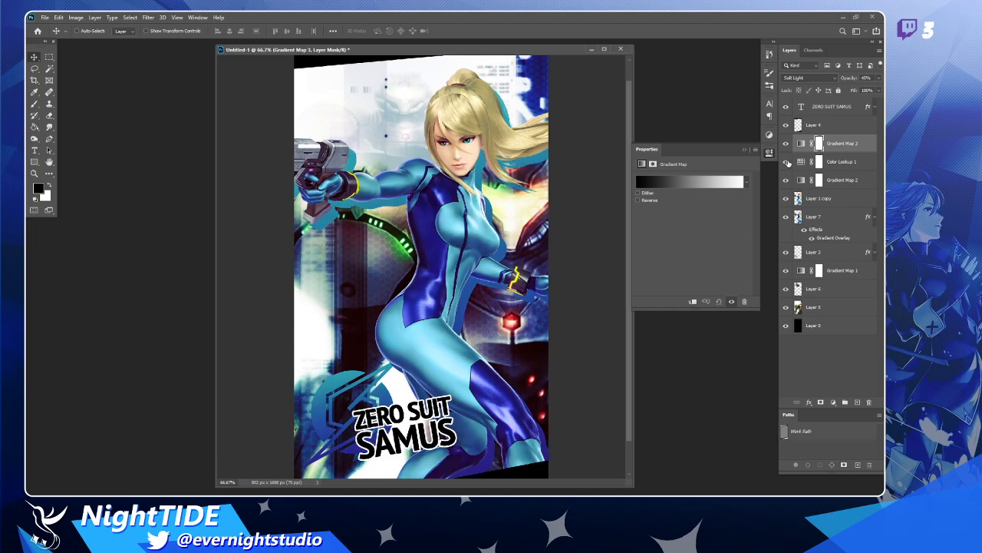
{"action": "left_click", "coordinate": [786, 144]}
{"action": "left_click", "coordinate": [785, 144]}
{"action": "left_click", "coordinate": [825, 79]}
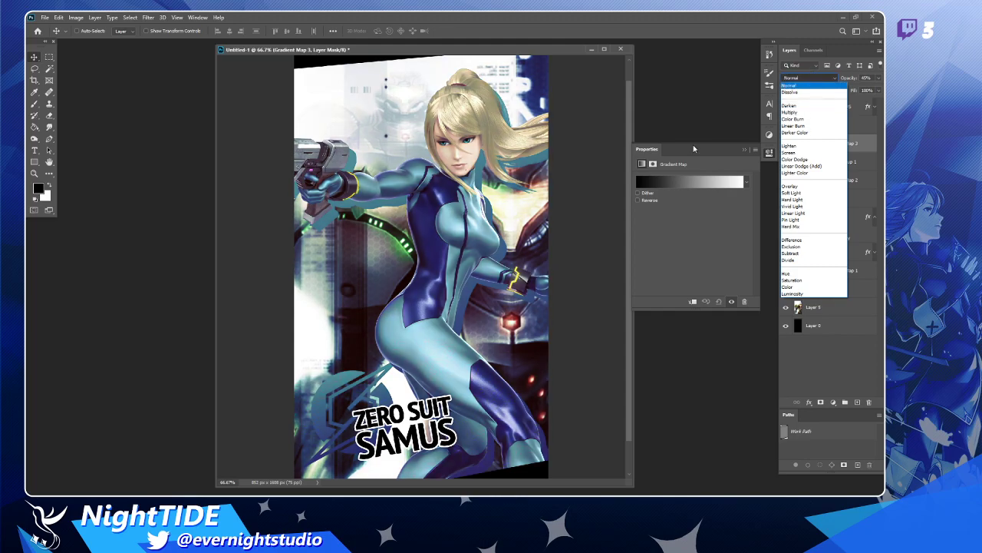
{"action": "left_click", "coordinate": [551, 61]}
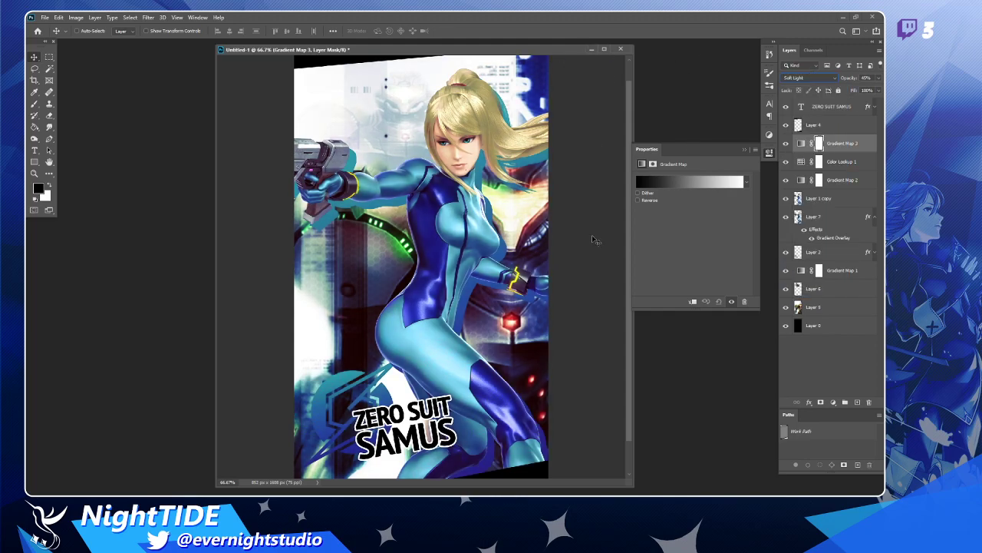
- Try a lower opacity on Layer 5, restore it to 100%, and add a white (ffffff) Color Overlay to the bottom black layer
{"action": "left_click", "coordinate": [849, 309]}
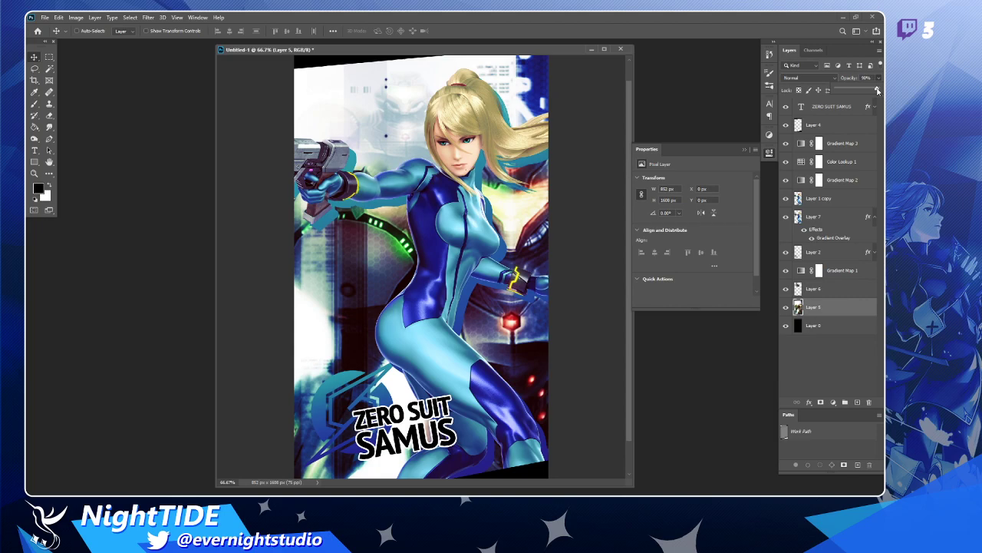
{"action": "left_click_drag", "start_coordinate": [877, 91], "coordinate": [881, 91]}
{"action": "left_click", "coordinate": [848, 329]}
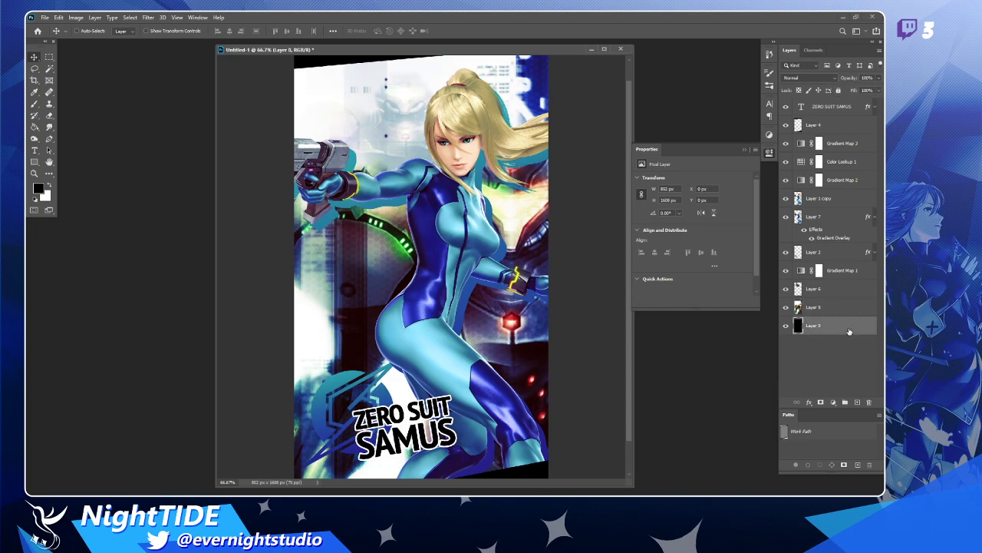
{"action": "double_click", "coordinate": [840, 331]}
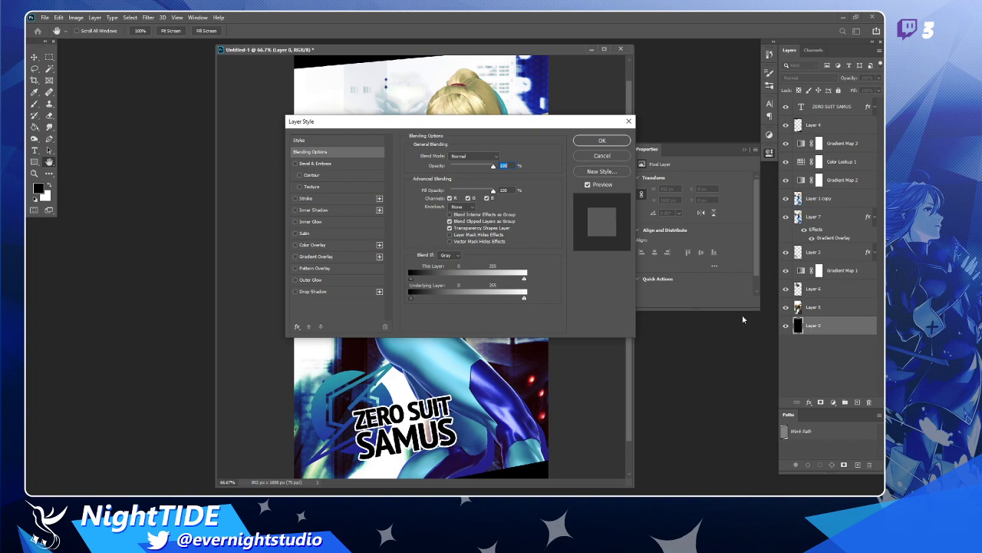
{"action": "left_click", "coordinate": [314, 245]}
{"action": "left_click", "coordinate": [503, 158]}
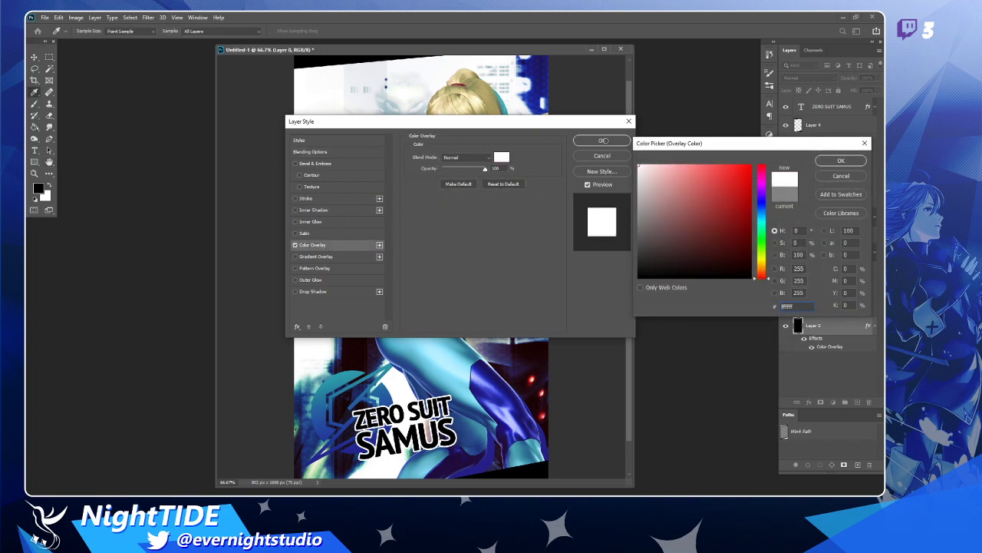
{"action": "left_click", "coordinate": [841, 161]}
{"action": "left_click", "coordinate": [602, 141]}
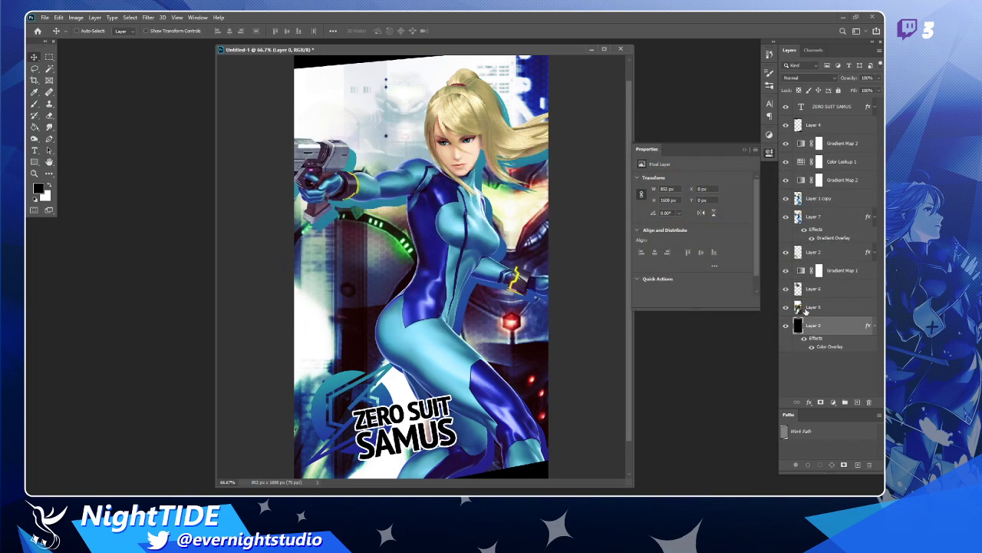
{"action": "left_click", "coordinate": [874, 325]}
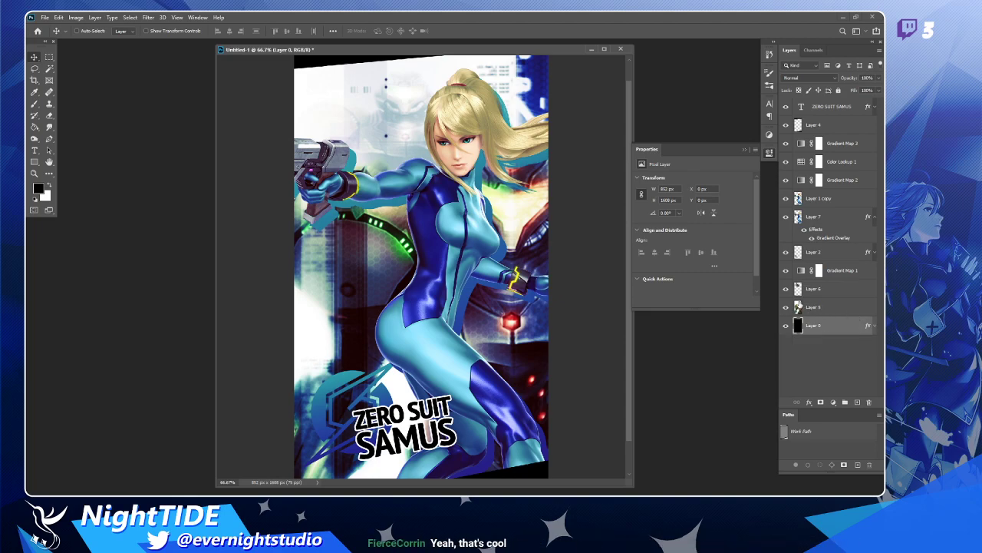
- Lower the opacity of the background artwork on Layer 5 to about 80%
{"action": "left_click", "coordinate": [829, 307]}
{"action": "left_click", "coordinate": [880, 77]}
{"action": "left_click_drag", "start_coordinate": [879, 90], "coordinate": [871, 90]}
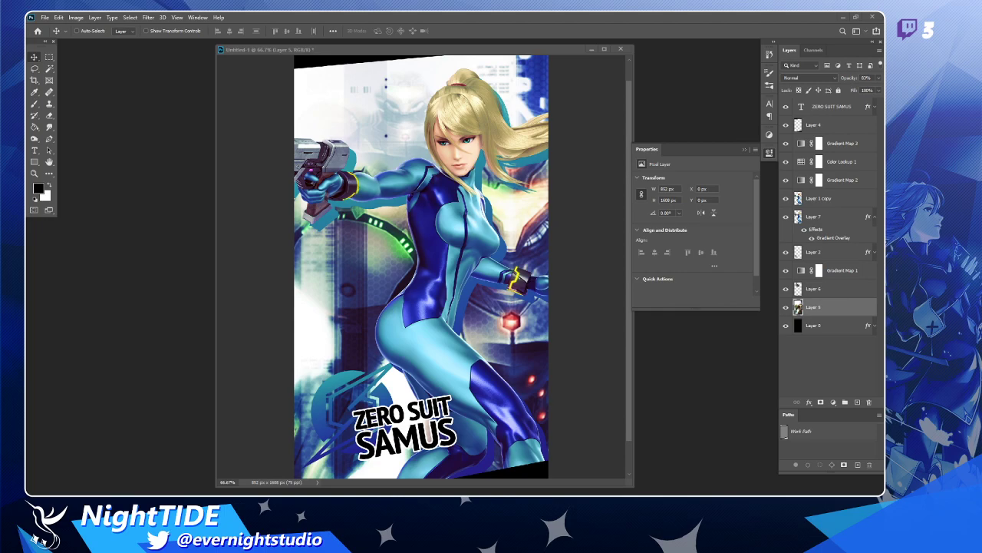
- Open the dark red debris image in a floating window and copy it into the Untitled-1 document above Layer 5
{"action": "left_click_drag", "start_coordinate": [136, 248], "coordinate": [108, 228]}
{"action": "left_click_drag", "start_coordinate": [246, 58], "coordinate": [359, 38]}
{"action": "left_click", "coordinate": [254, 189]}
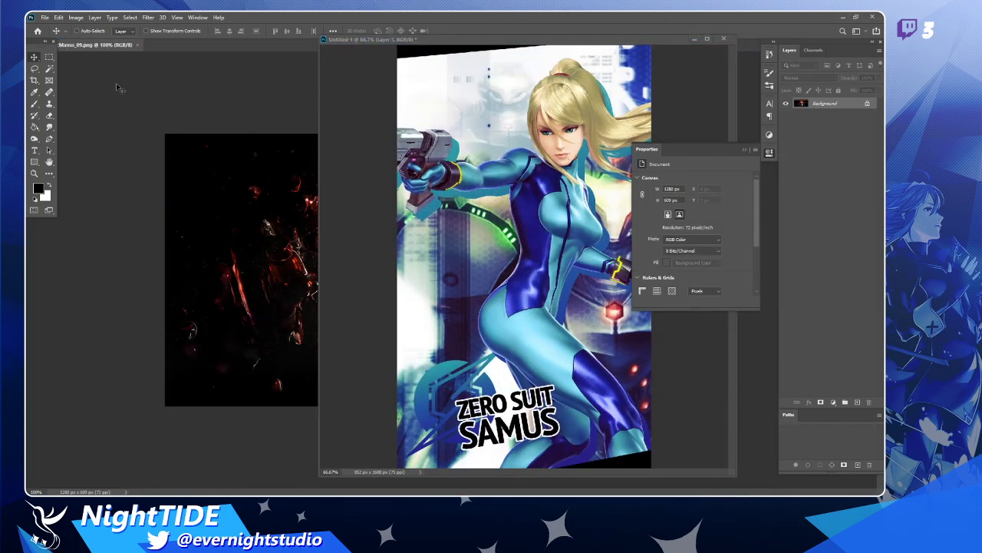
{"action": "left_click_drag", "start_coordinate": [107, 45], "coordinate": [125, 80]}
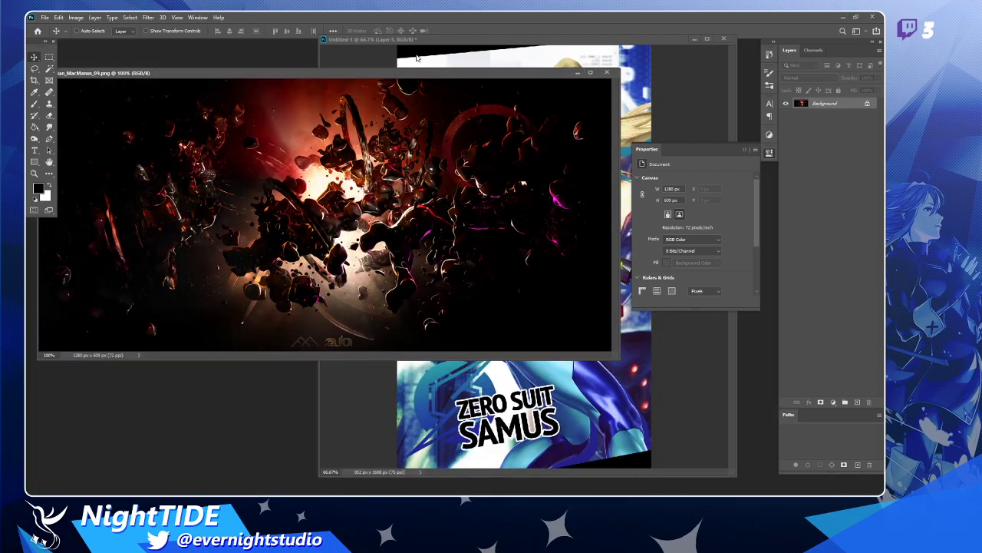
{"action": "left_click_drag", "start_coordinate": [418, 76], "coordinate": [410, 132]}
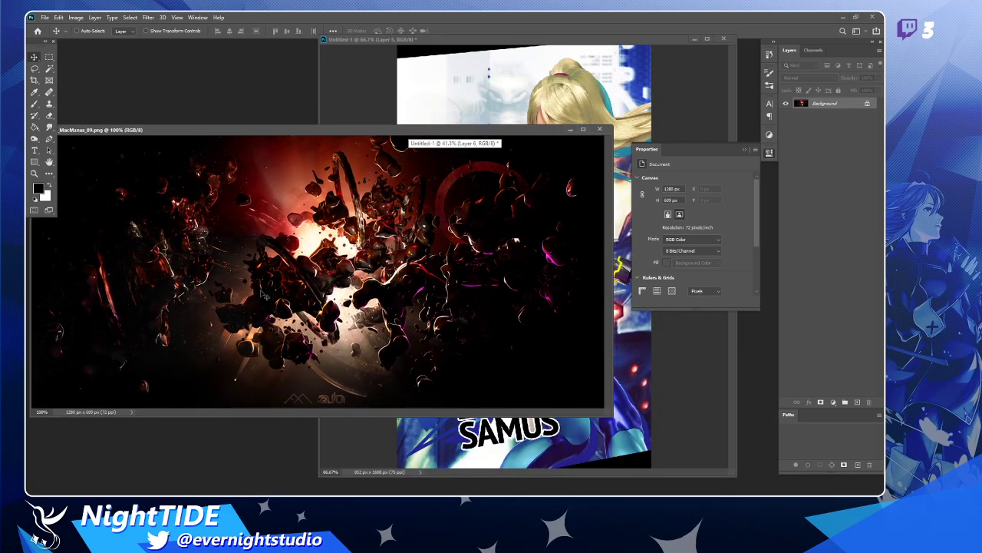
{"action": "left_click_drag", "start_coordinate": [259, 295], "coordinate": [585, 91]}
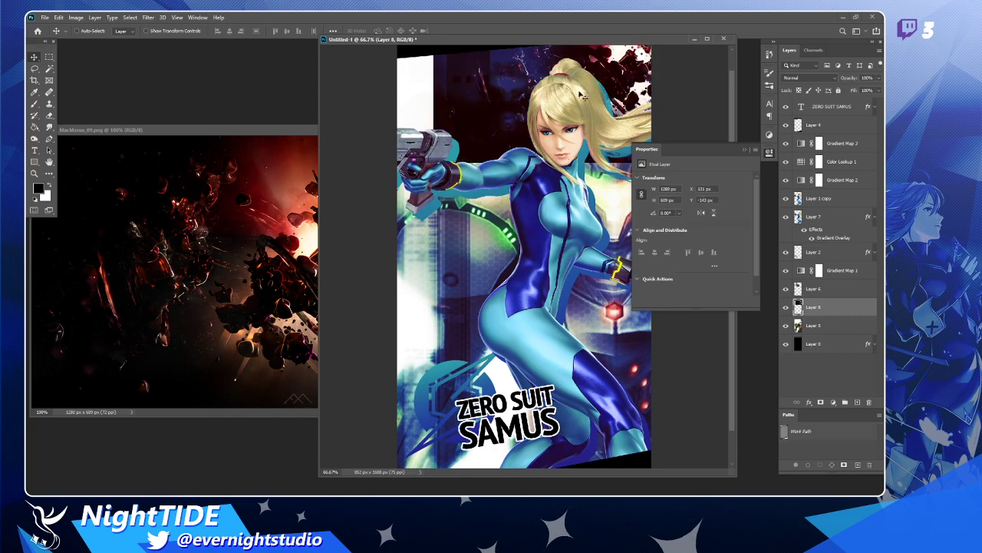
- Move the debris layer directly above Layer 1 copy, place it over the character's hips and legs, and set its blend mode to Screen
{"action": "left_click_drag", "start_coordinate": [579, 42], "coordinate": [476, 52]}
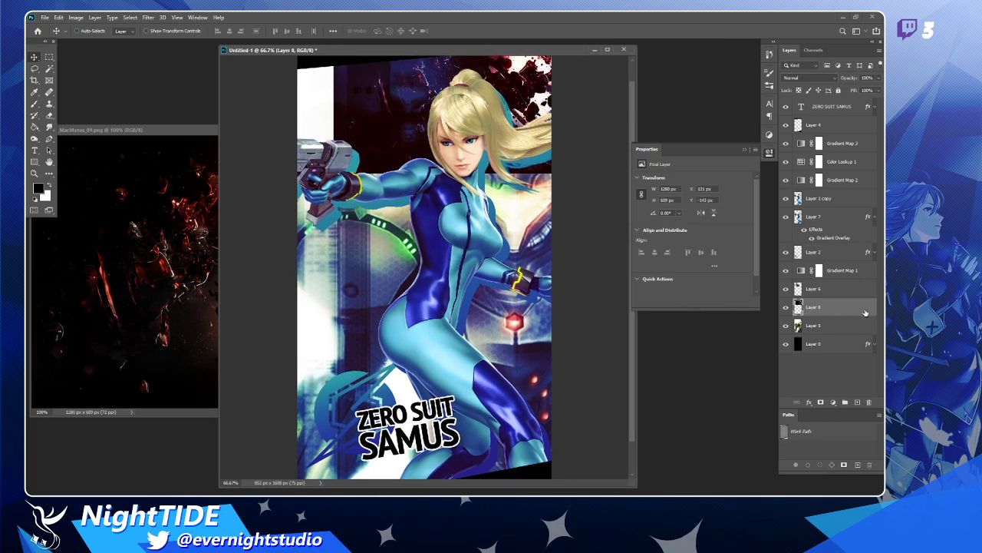
{"action": "left_click_drag", "start_coordinate": [841, 311], "coordinate": [835, 198]}
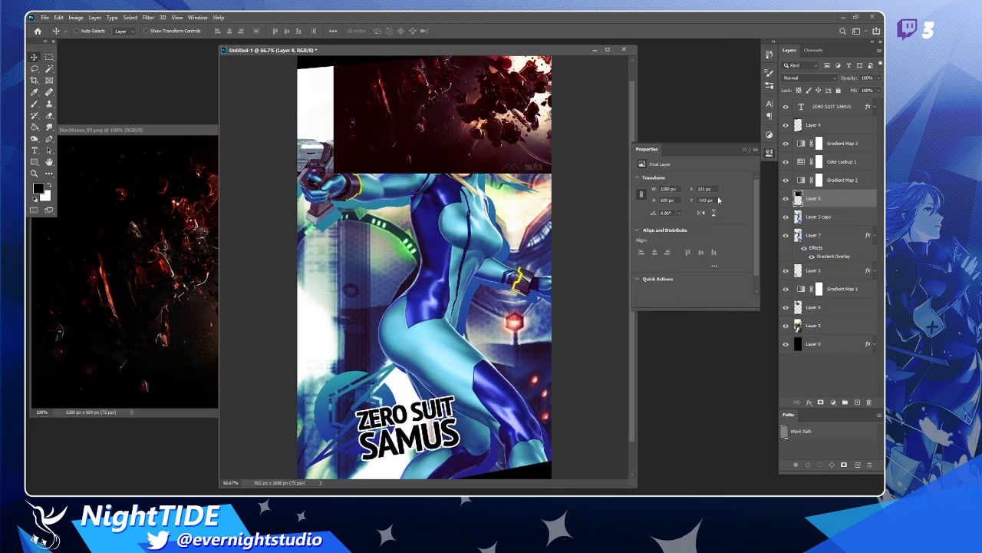
{"action": "left_click_drag", "start_coordinate": [442, 103], "coordinate": [442, 348]}
{"action": "left_click", "coordinate": [800, 77]}
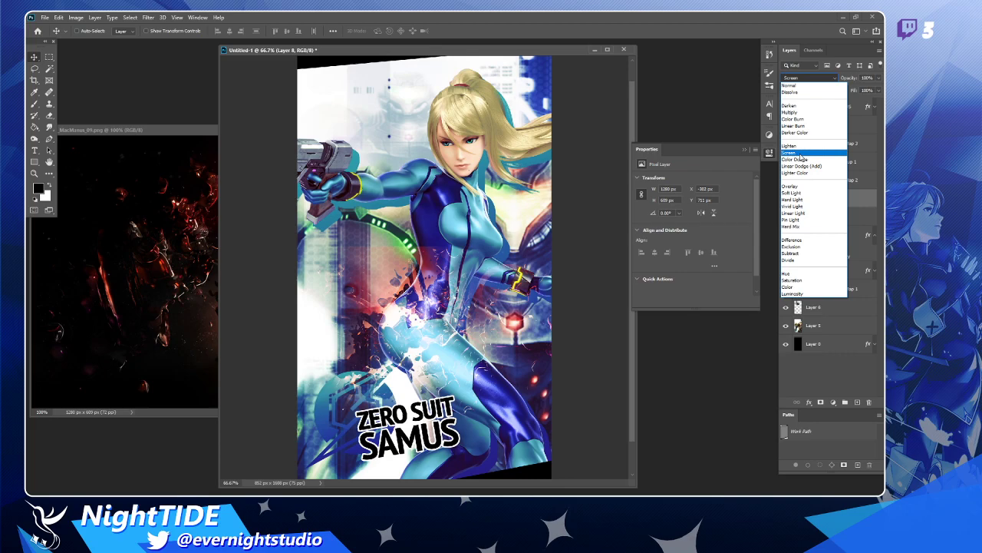
- Set Layer 8's blend mode to Screen and transform it, rotating about 16 degrees so its debris covers the character's gun
{"action": "left_click", "coordinate": [802, 154]}
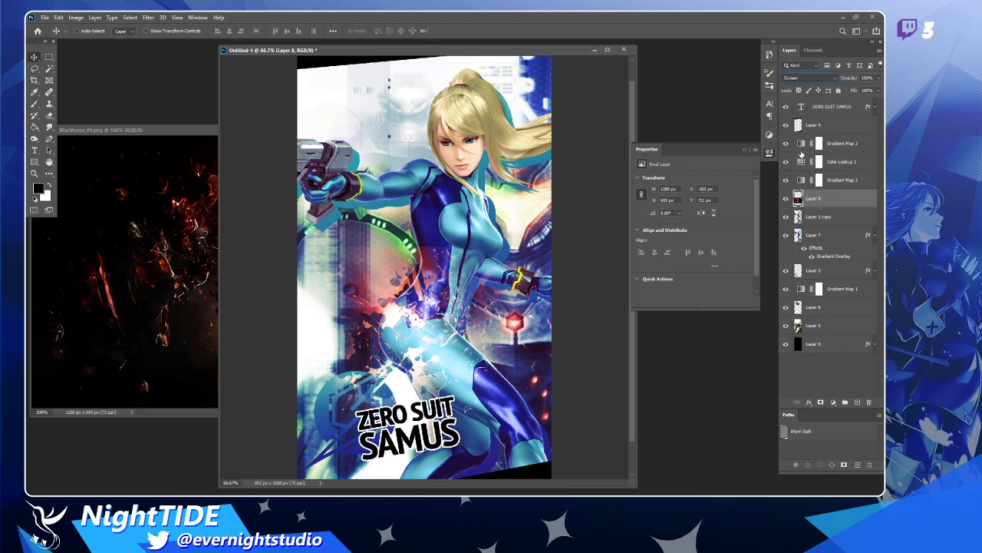
{"action": "left_click_drag", "start_coordinate": [558, 351], "coordinate": [475, 307]}
{"action": "key", "text": "ctrl+t"}
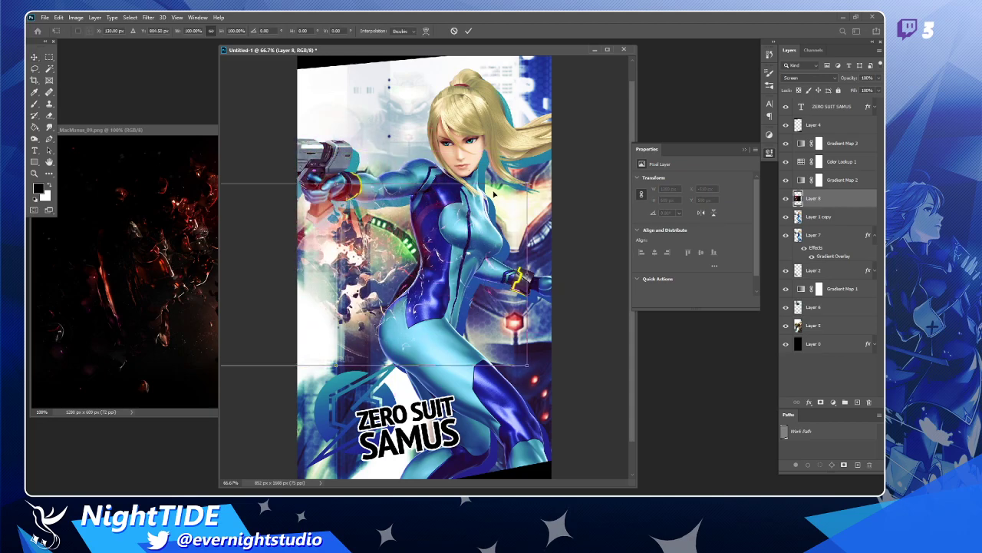
{"action": "left_click_drag", "start_coordinate": [495, 194], "coordinate": [290, 311]}
{"action": "left_click_drag", "start_coordinate": [462, 345], "coordinate": [432, 262]}
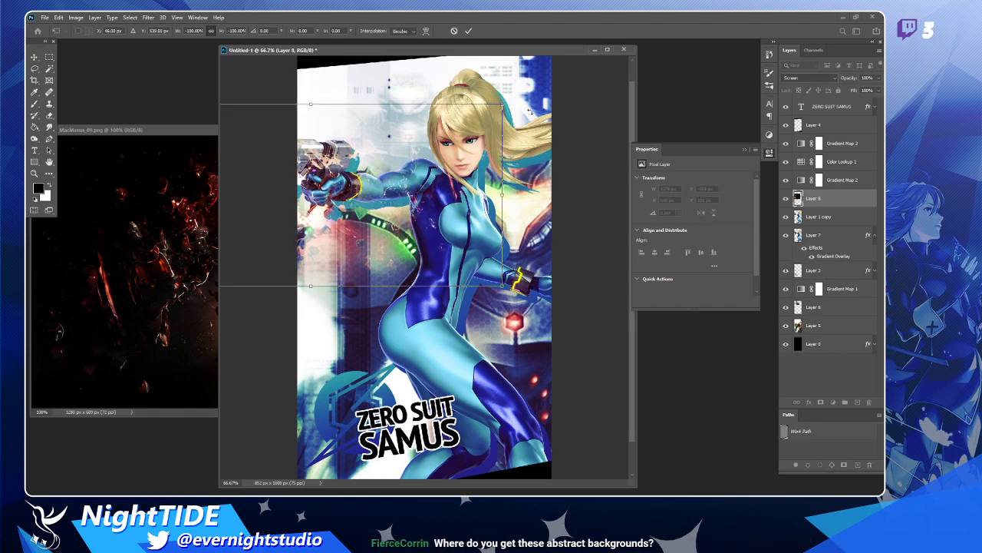
{"action": "left_click_drag", "start_coordinate": [520, 81], "coordinate": [243, 225]}
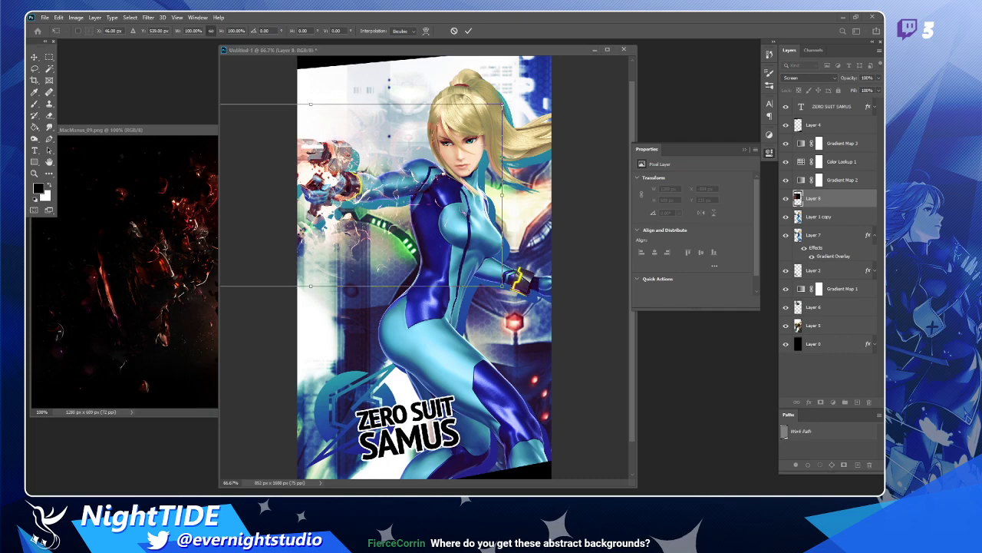
{"action": "left_click_drag", "start_coordinate": [414, 204], "coordinate": [398, 186]}
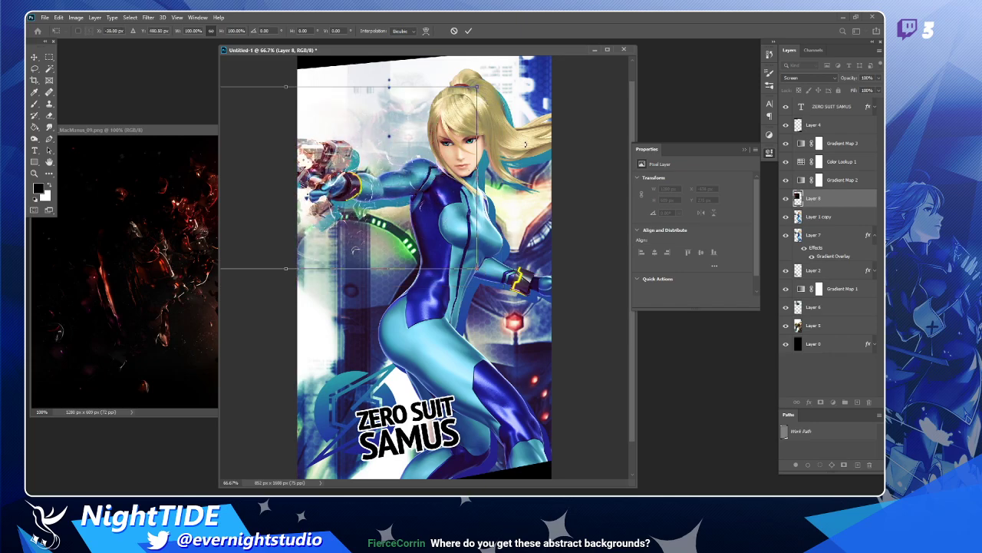
{"action": "left_click_drag", "start_coordinate": [533, 169], "coordinate": [546, 109]}
{"action": "left_click_drag", "start_coordinate": [383, 200], "coordinate": [385, 175]}
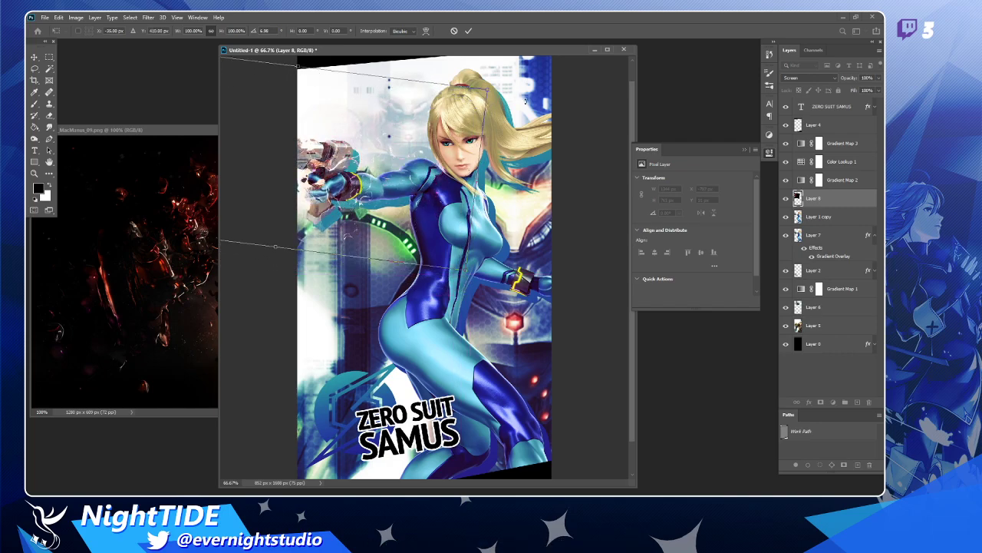
{"action": "left_click_drag", "start_coordinate": [511, 84], "coordinate": [518, 120]}
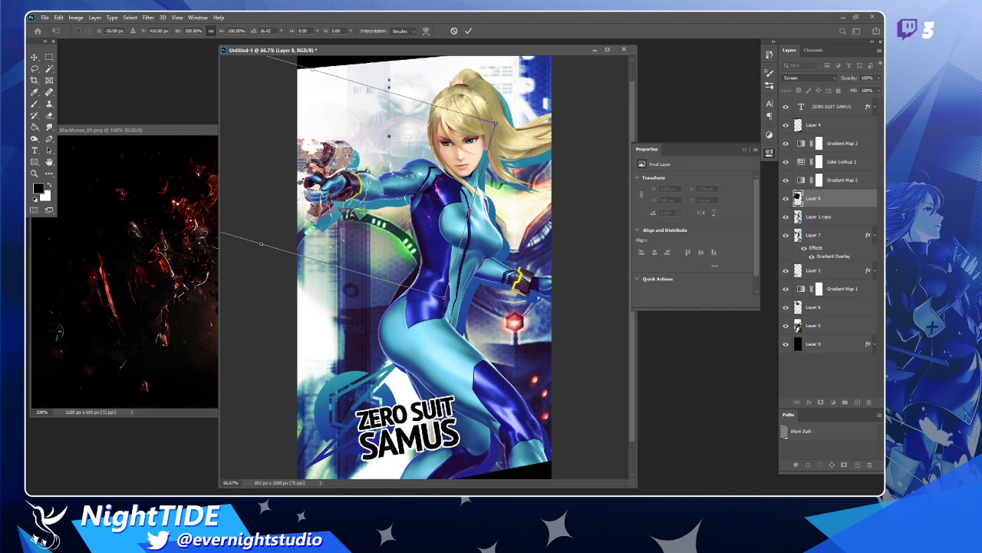
{"action": "key", "text": "Return"}
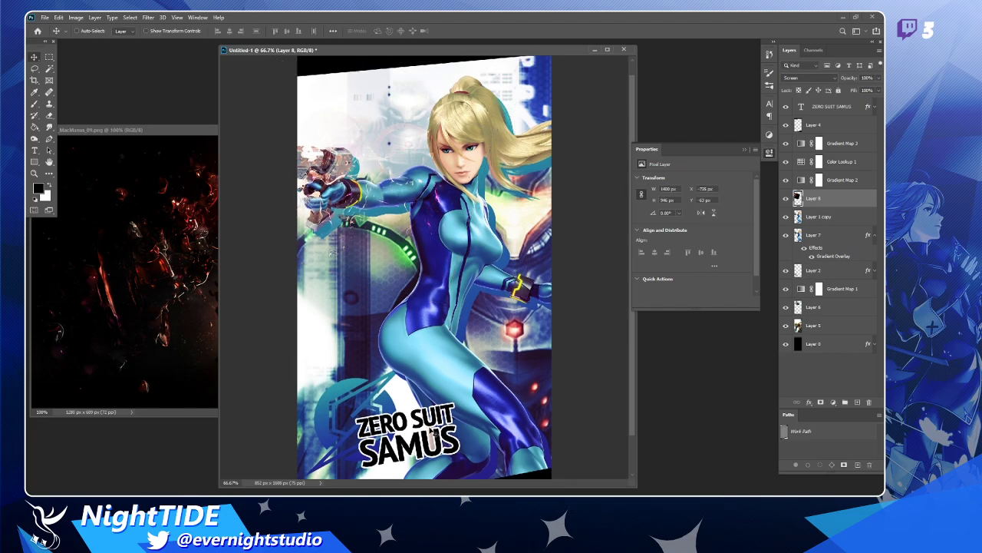
- Replace the ZERO SUIT SAMUS title text with C4D
{"action": "key", "text": "t"}
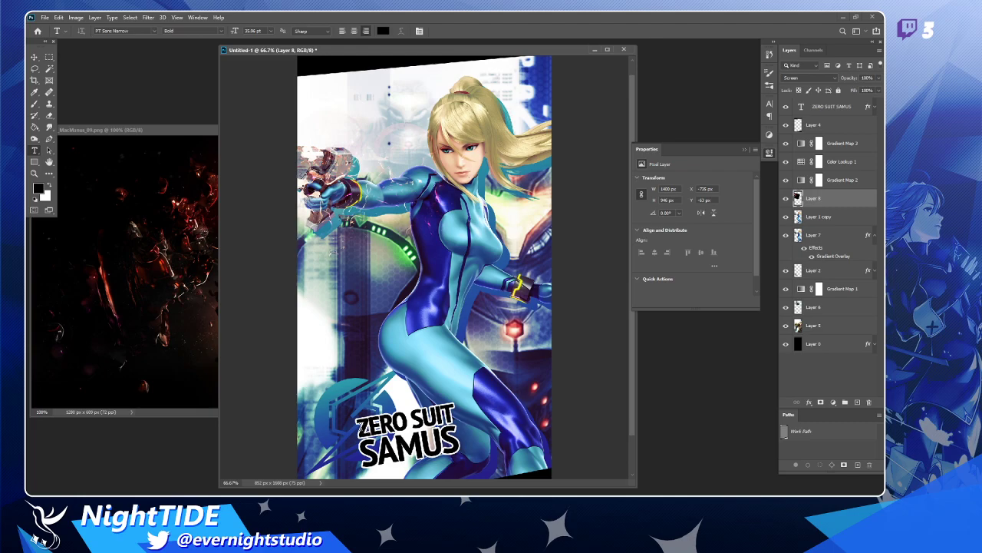
{"action": "left_click_drag", "start_coordinate": [360, 424], "coordinate": [547, 478]}
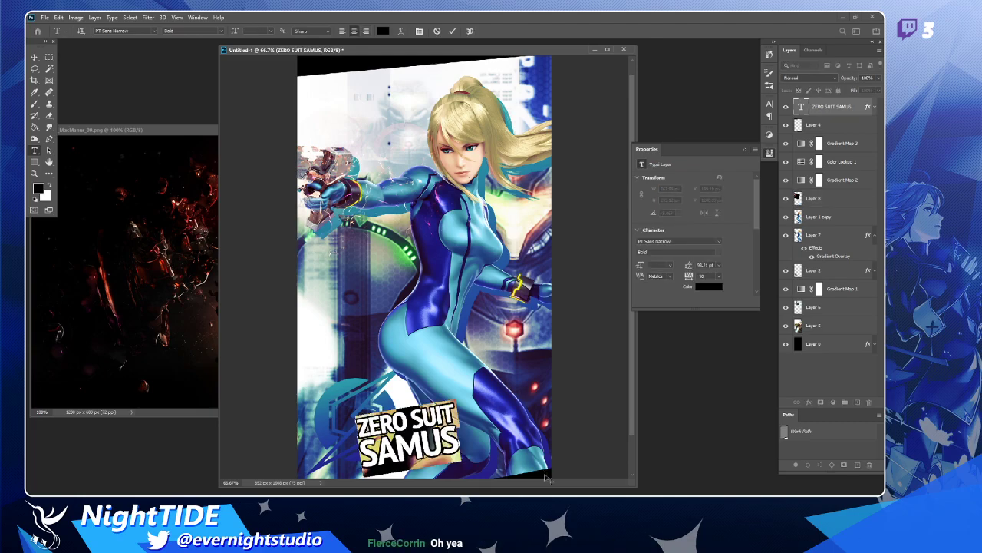
{"action": "type", "text": "C4D"}
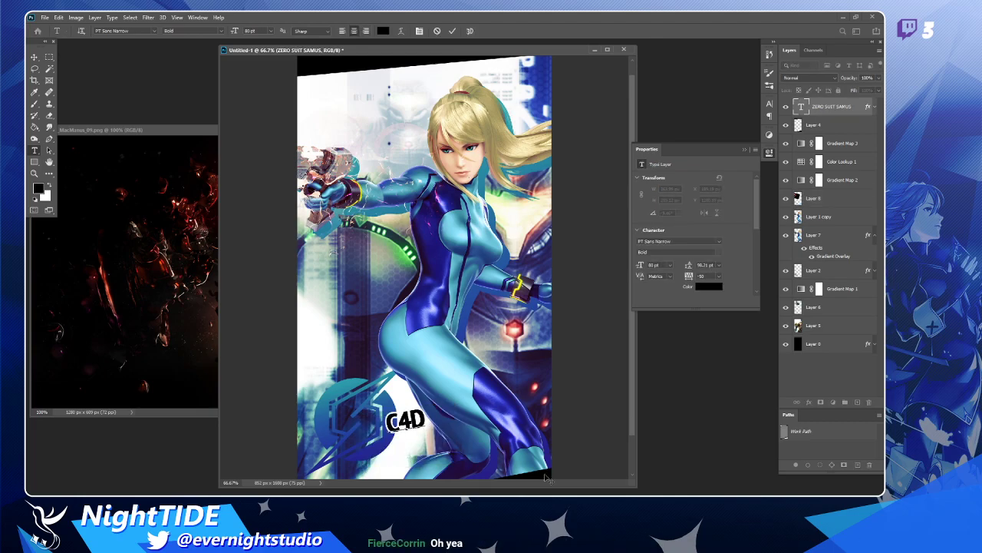
{"action": "key", "text": "ctrl+plus"}
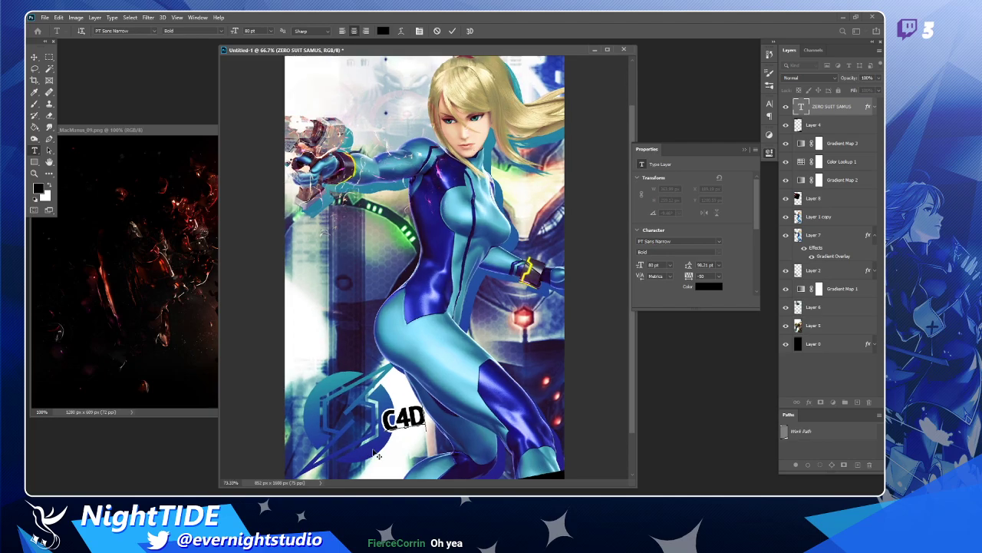
{"action": "scroll", "coordinate": [377, 456], "scroll_direction": "up", "scroll_amount": 5}
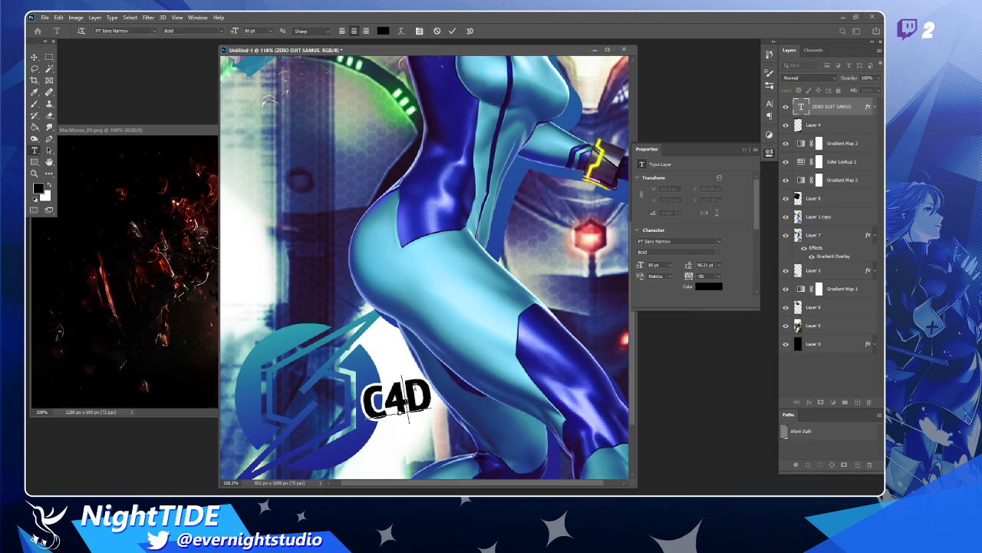
- Add FRACTAL as a second line under C4D in the title text and commit it
{"action": "key", "text": "Return"}
{"action": "type", "text": "fr"}
{"action": "key", "text": "BackSpace"}
{"action": "key", "text": "BackSpace"}
{"action": "type", "text": "FRA"}
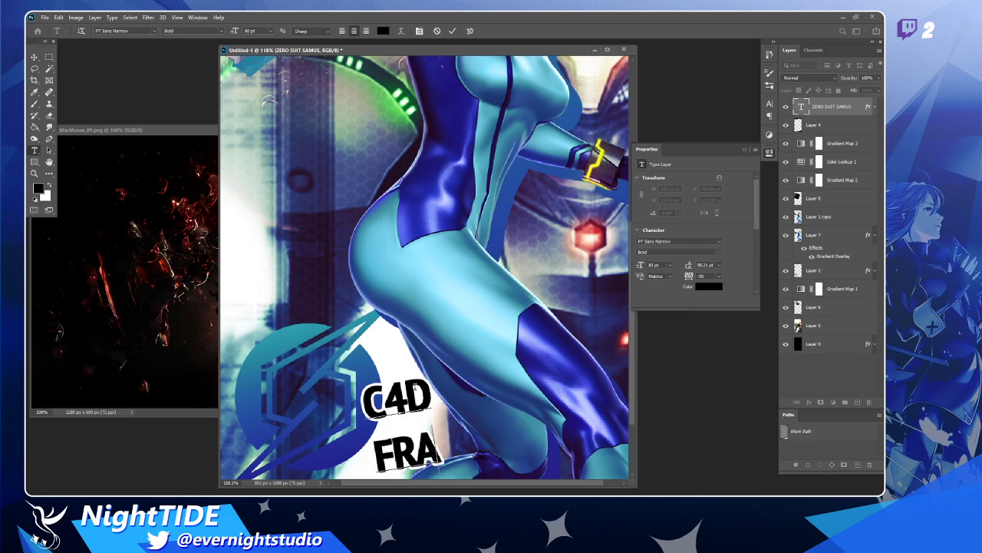
{"action": "type", "text": "CTA:"}
{"action": "key", "text": "BackSpace"}
{"action": "type", "text": "L"}
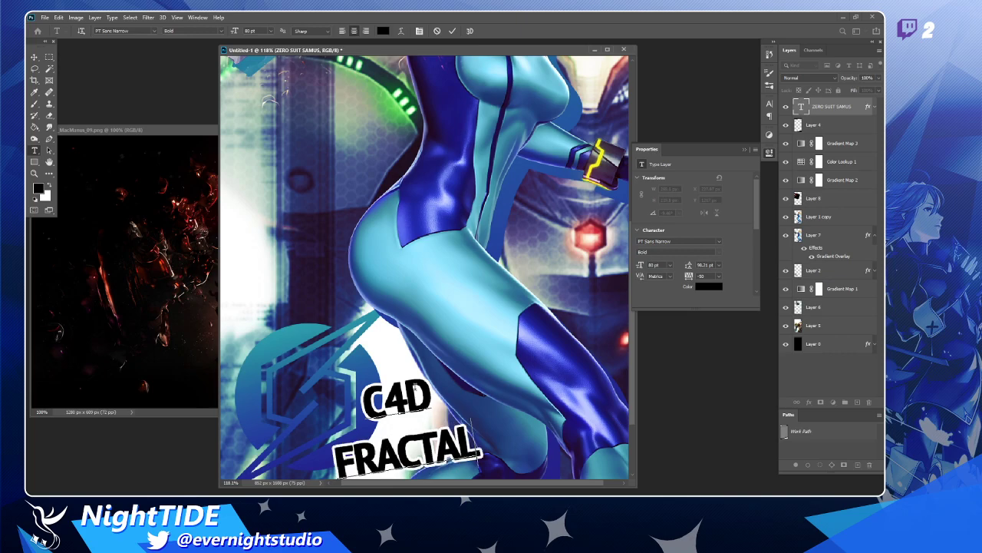
{"action": "scroll", "coordinate": [396, 395], "scroll_direction": "down", "scroll_amount": 1}
{"action": "scroll", "coordinate": [396, 394], "scroll_direction": "down", "scroll_amount": 1}
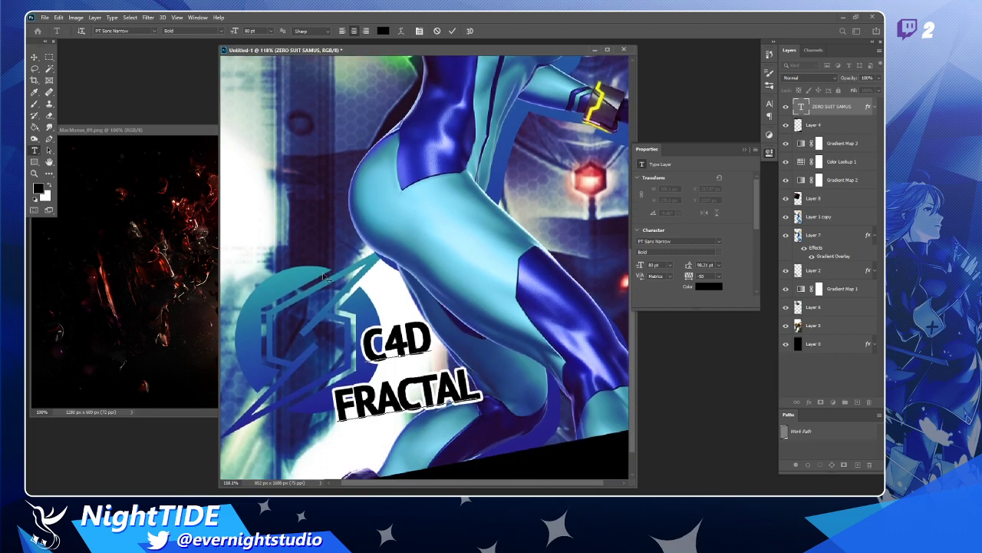
{"action": "left_click", "coordinate": [34, 57]}
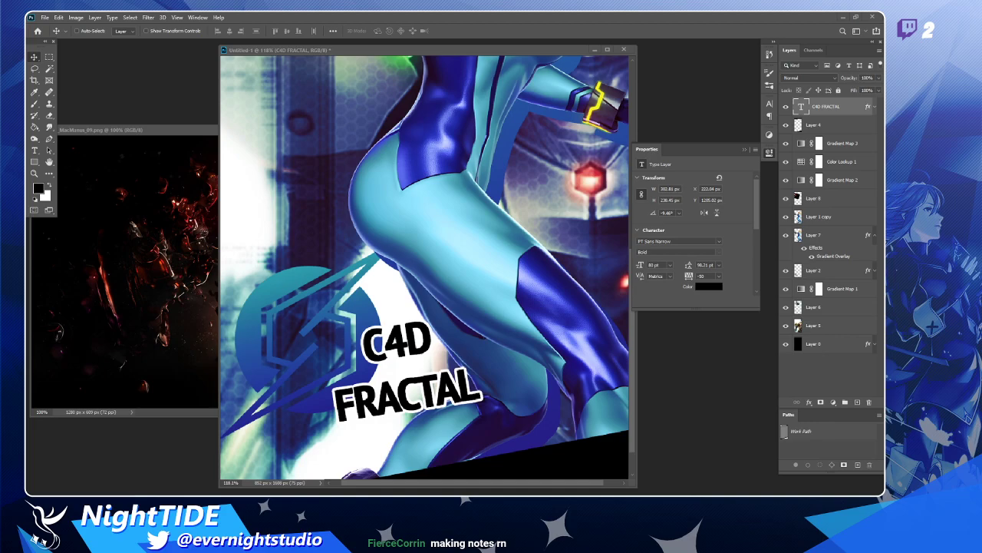
- Change the word FRACTAL in the title text to ABSTRACT and collapse the layer properties
{"action": "key", "text": "alt+Tab"}
{"action": "key", "text": "t"}
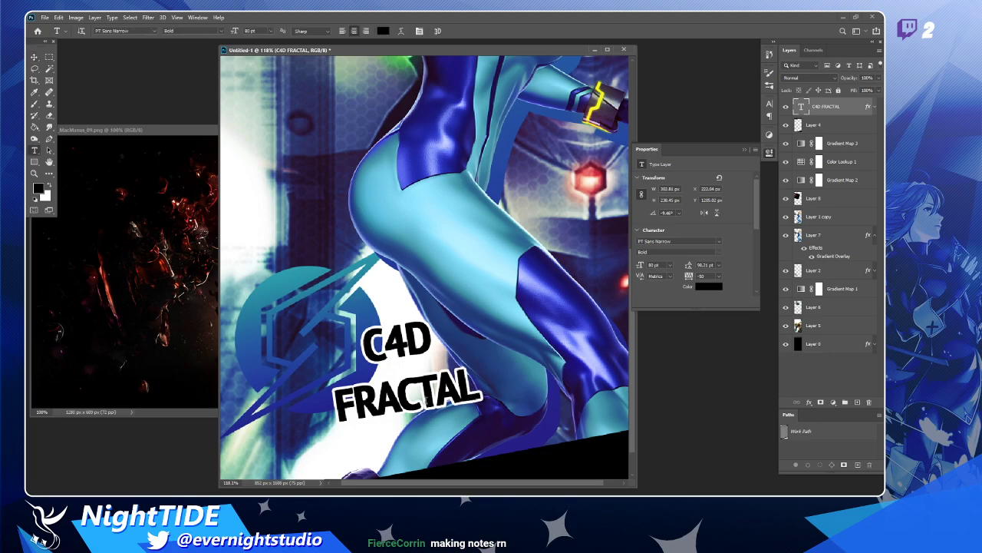
{"action": "double_click", "coordinate": [469, 391]}
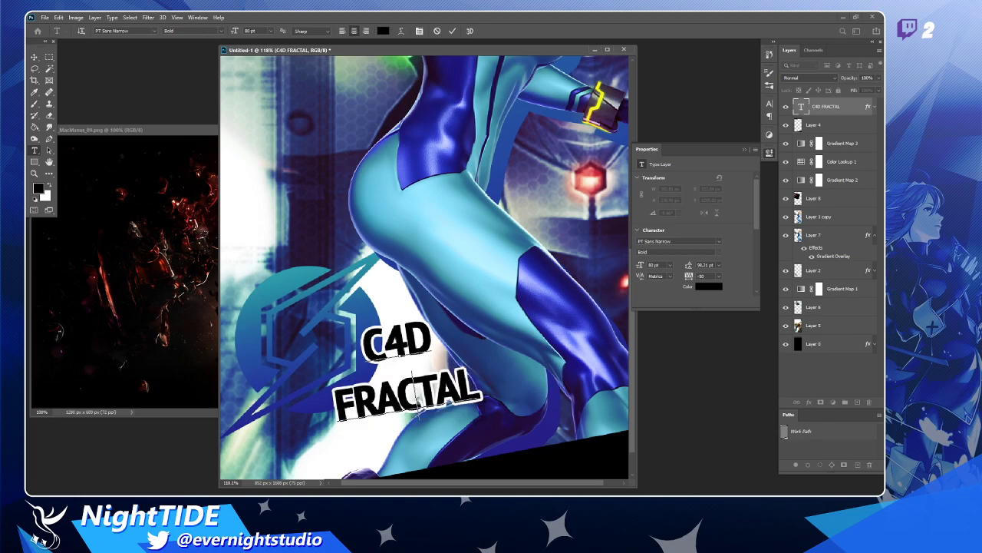
{"action": "type", "text": "ABSTRACT"}
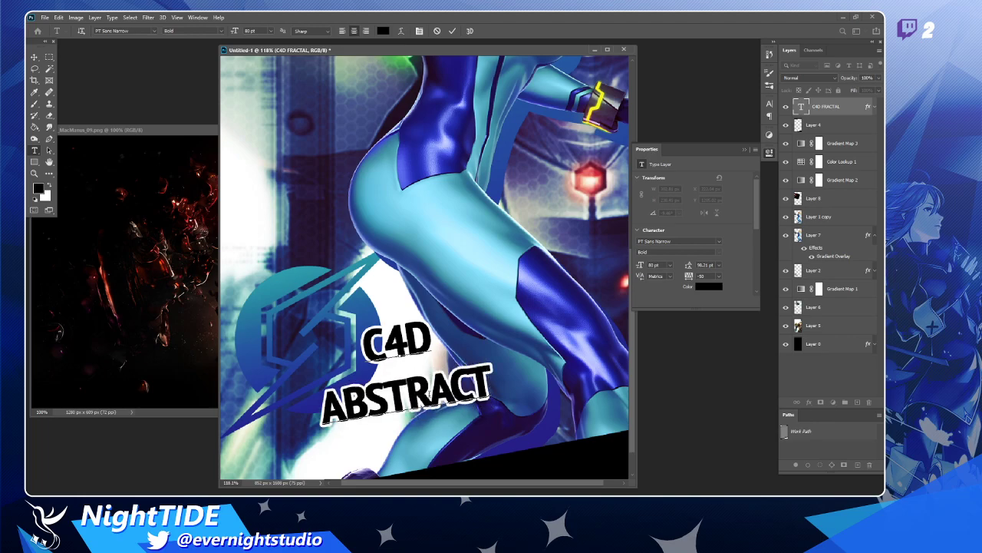
{"action": "left_click", "coordinate": [34, 57]}
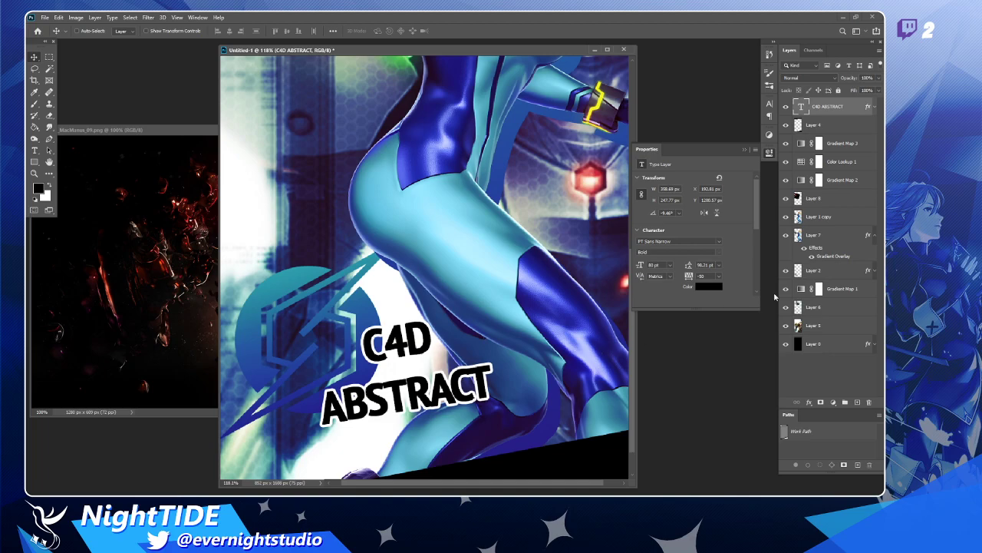
{"action": "left_click", "coordinate": [766, 156]}
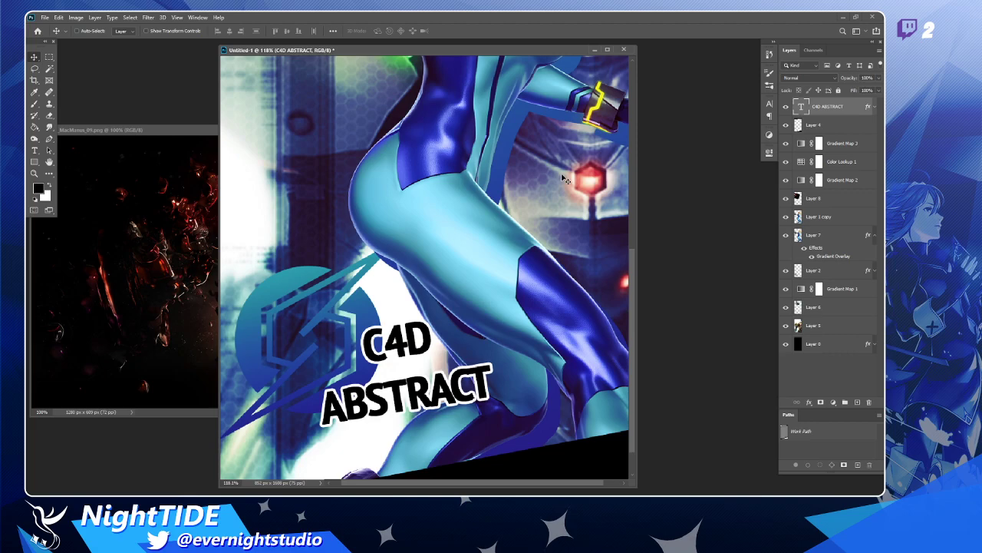
- Copy the red abstract debris image from its own document into the poster as a new layer
{"action": "key", "text": "z"}
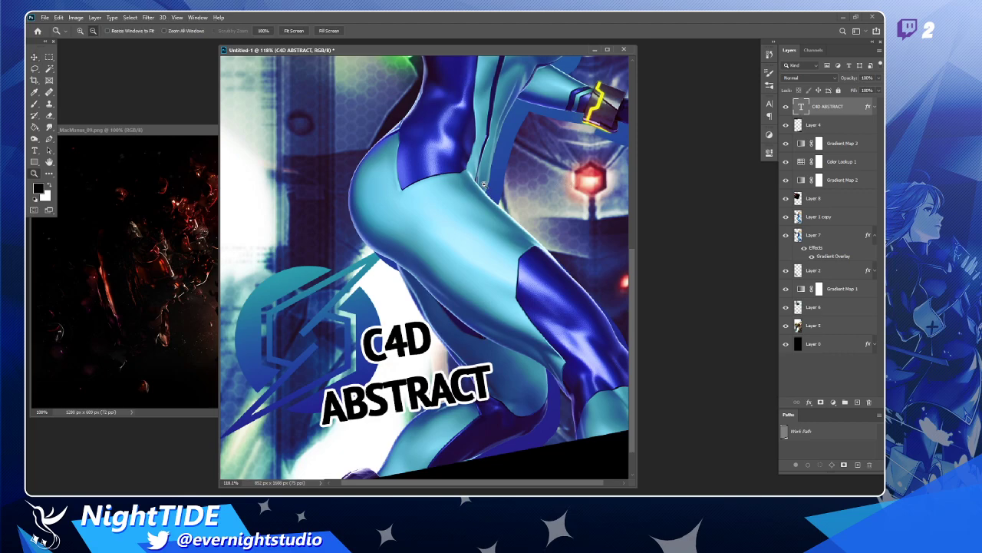
{"action": "left_click", "coordinate": [484, 186], "text": "alt"}
{"action": "left_click", "coordinate": [447, 196], "text": "alt"}
{"action": "left_click", "coordinate": [410, 204], "text": "alt"}
{"action": "left_click", "coordinate": [399, 206]}
{"action": "key", "text": "v"}
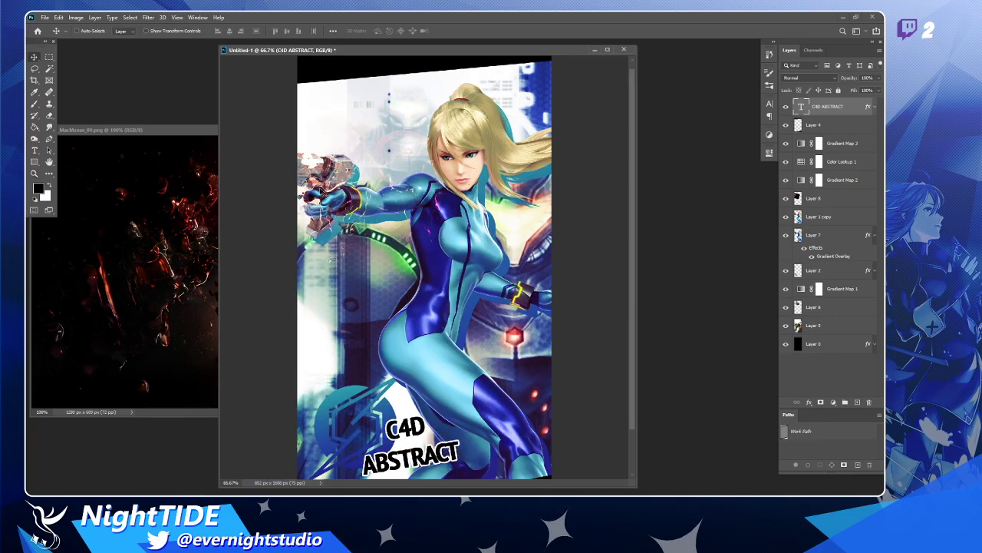
{"action": "left_click_drag", "start_coordinate": [149, 131], "coordinate": [153, 180]}
{"action": "left_click", "coordinate": [414, 173]}
{"action": "left_click", "coordinate": [148, 245]}
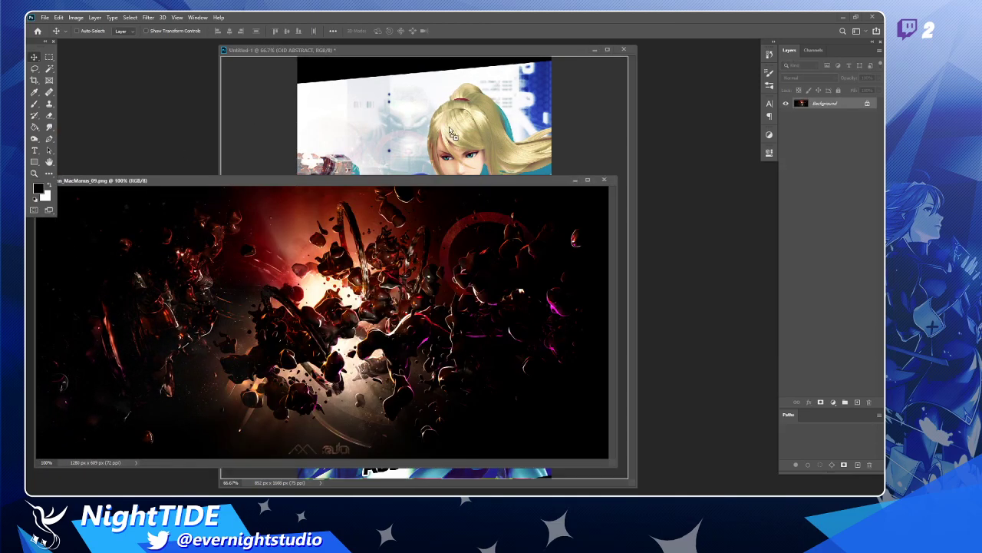
{"action": "left_click_drag", "start_coordinate": [148, 246], "coordinate": [419, 178]}
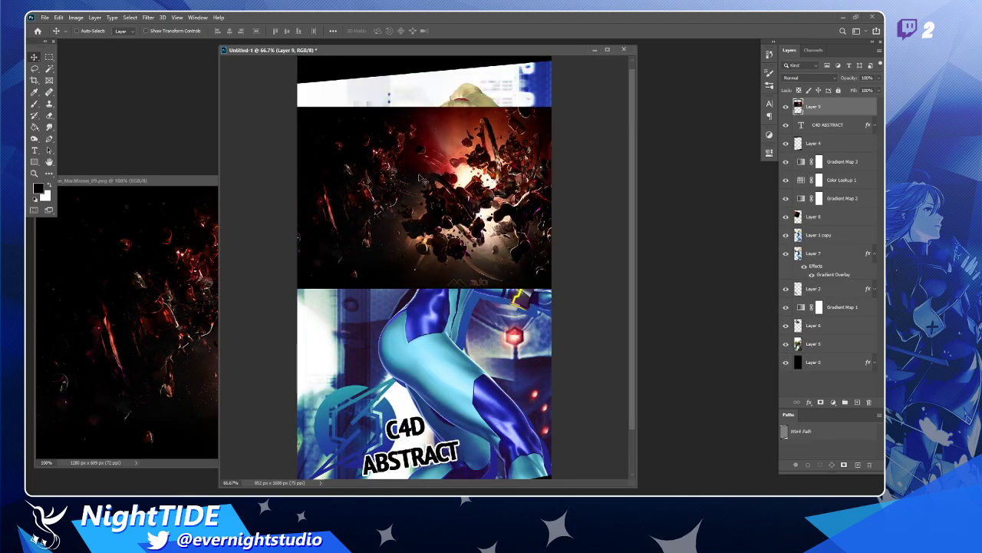
- Undo the added debris layer and the title text edits back to ZERO SUIT SAMUS
{"action": "key", "text": "ctrl+z"}
{"action": "key", "text": "ctrl+z"}
{"action": "key", "text": "ctrl+z"}
{"action": "key", "text": "ctrl+z"}
{"action": "key", "text": "ctrl+z"}
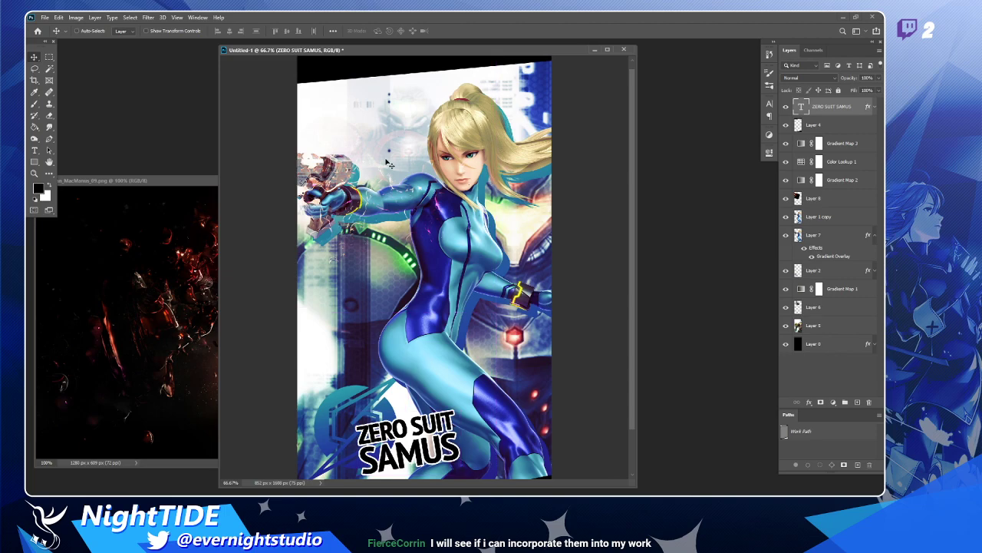
- Check Layer 8's effect by toggling its visibility, and colorize it through Hue/Saturation with hue 51, saturation 57 and lightness -19
{"action": "left_click_drag", "start_coordinate": [364, 50], "coordinate": [382, 50]}
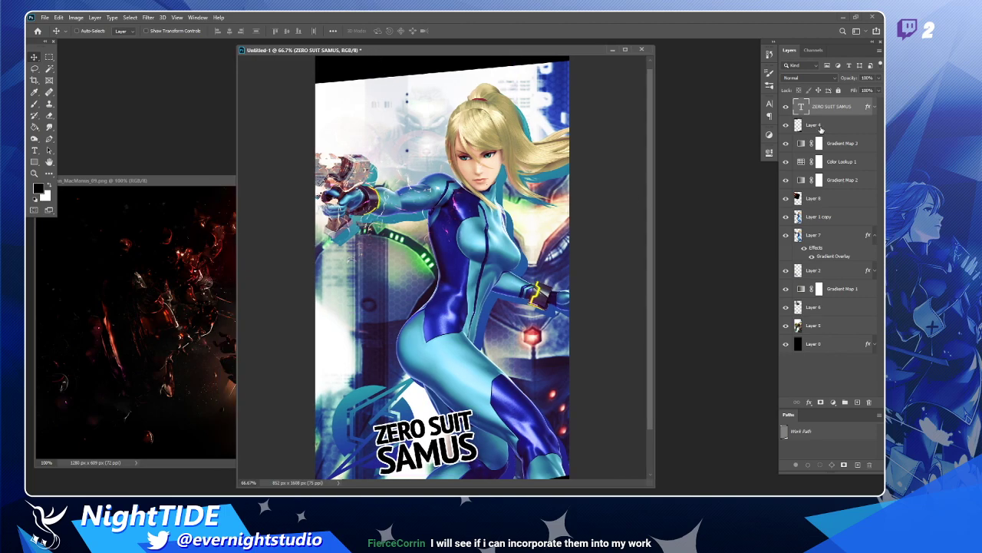
{"action": "left_click", "coordinate": [786, 198]}
{"action": "left_click", "coordinate": [786, 198]}
{"action": "left_click", "coordinate": [844, 200]}
{"action": "key", "text": "ctrl+u"}
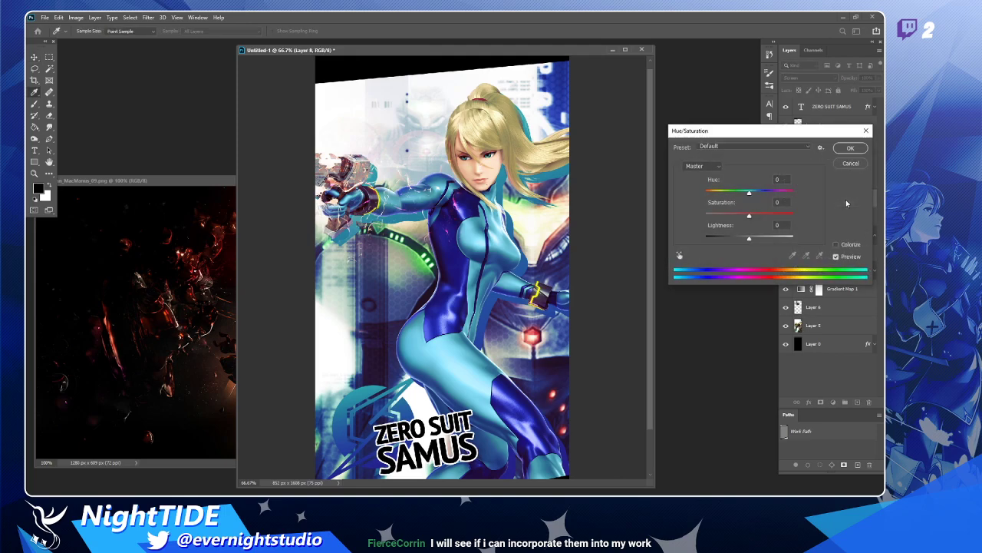
{"action": "left_click", "coordinate": [836, 245]}
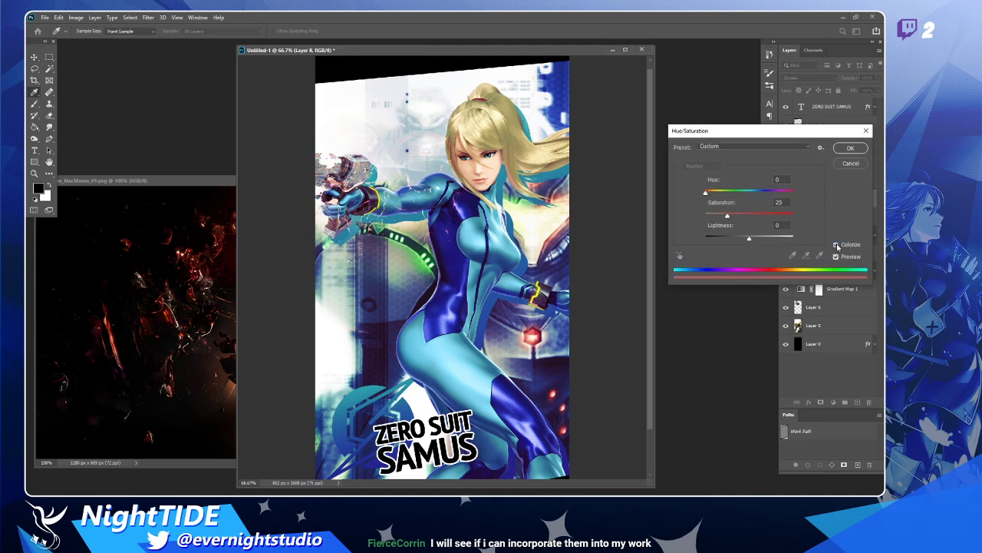
{"action": "left_click", "coordinate": [754, 217]}
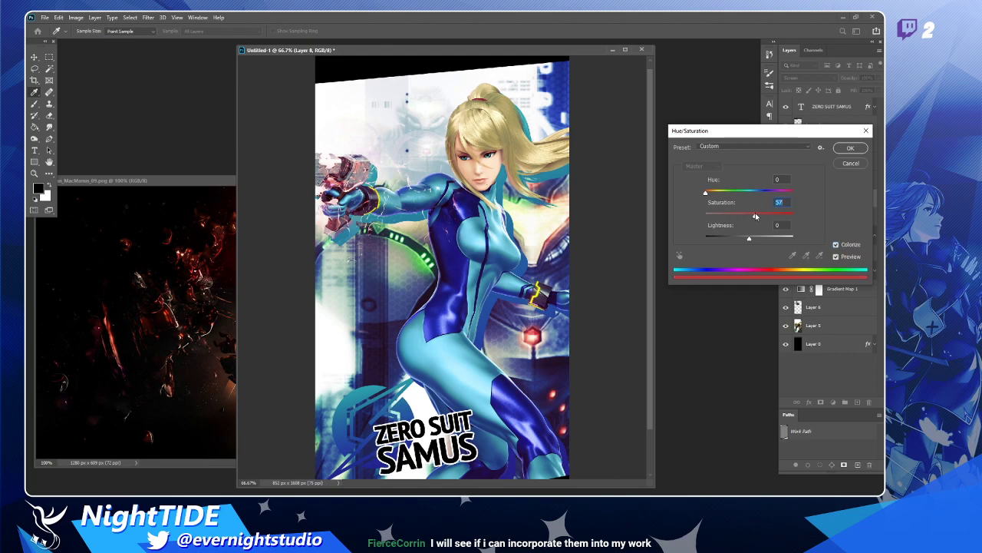
{"action": "mouse_move", "coordinate": [706, 193]}
{"action": "left_mouse_down"}
{"action": "mouse_move", "coordinate": [729, 194]}
{"action": "mouse_move", "coordinate": [719, 193]}
{"action": "left_mouse_up"}
{"action": "left_click_drag", "start_coordinate": [749, 237], "coordinate": [741, 237]}
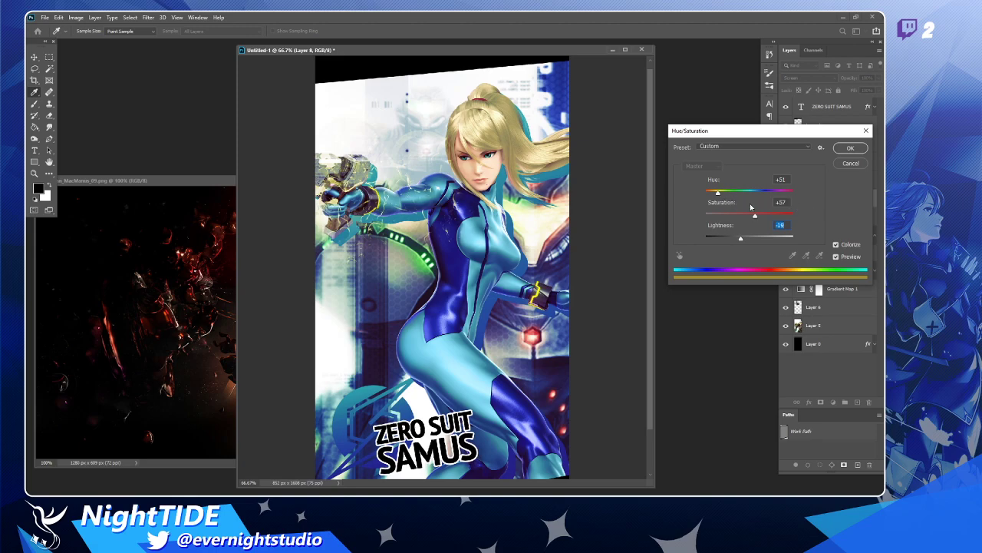
- Retune Layer 8's Hue/Saturation colorizing to hue 46 and saturation 47, compare it with the preview off, and apply it
{"action": "mouse_move", "coordinate": [755, 217]}
{"action": "left_mouse_down"}
{"action": "mouse_move", "coordinate": [743, 217]}
{"action": "mouse_move", "coordinate": [764, 217]}
{"action": "left_mouse_up"}
{"action": "left_click", "coordinate": [749, 218]}
{"action": "left_click_drag", "start_coordinate": [717, 195], "coordinate": [717, 199]}
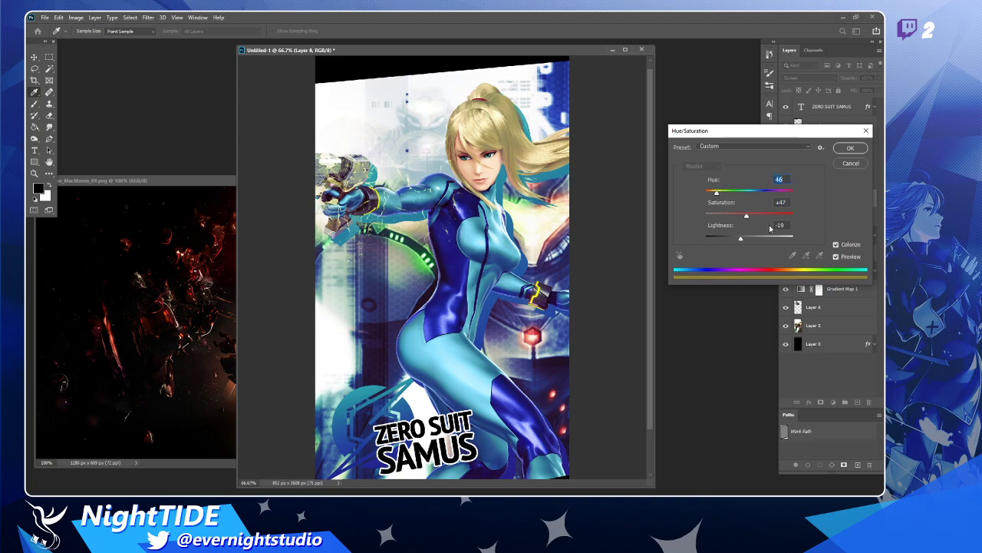
{"action": "left_click", "coordinate": [837, 257]}
{"action": "left_click", "coordinate": [836, 257]}
{"action": "left_click", "coordinate": [837, 257]}
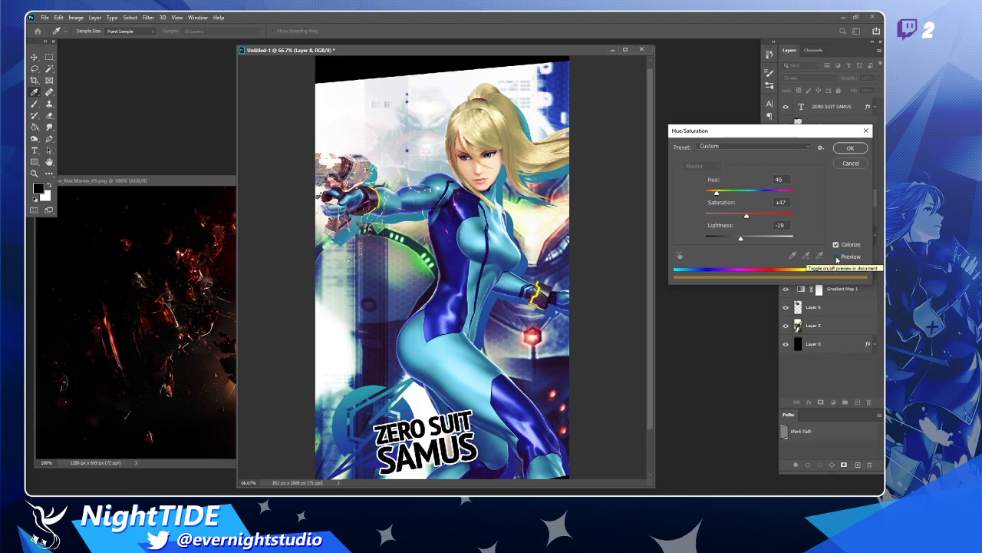
{"action": "left_click", "coordinate": [837, 258]}
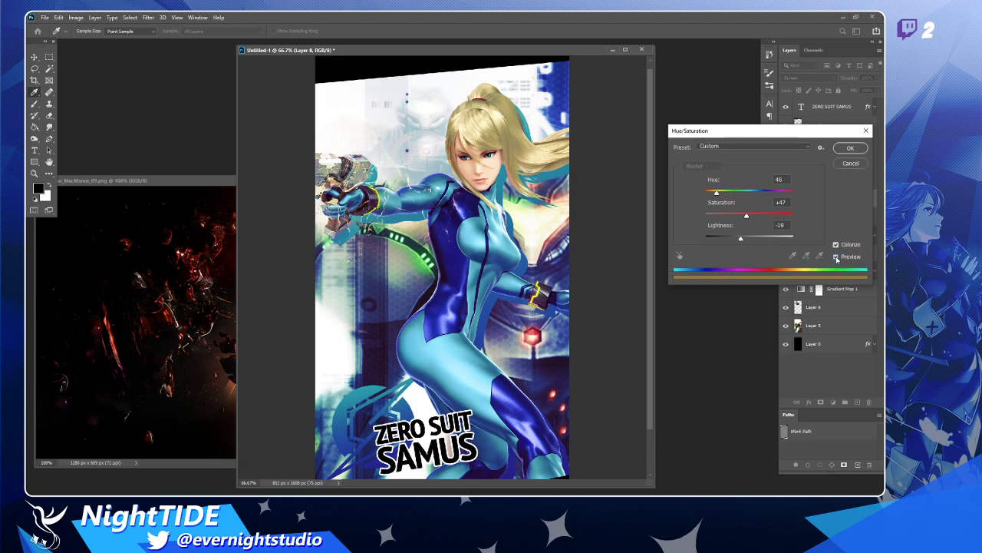
{"action": "left_click", "coordinate": [850, 149]}
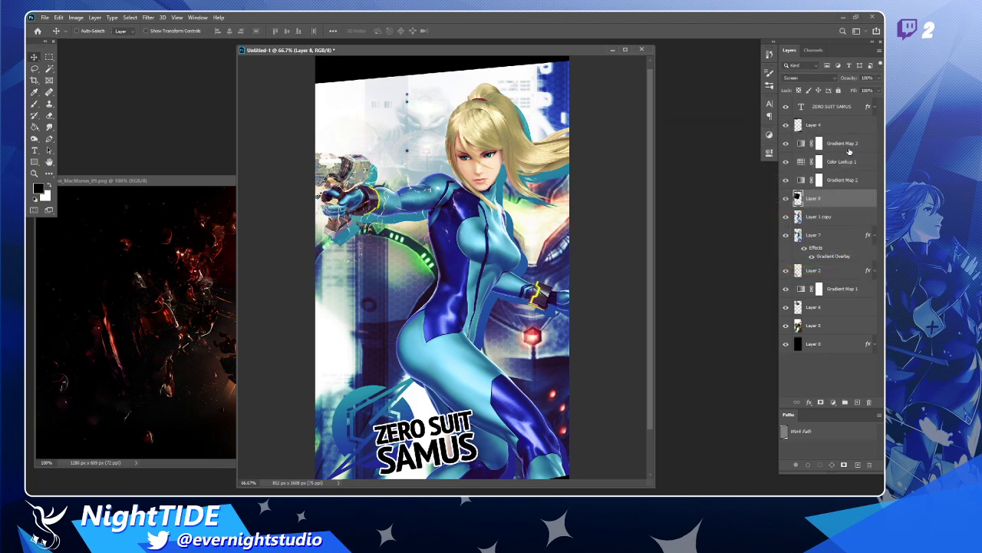
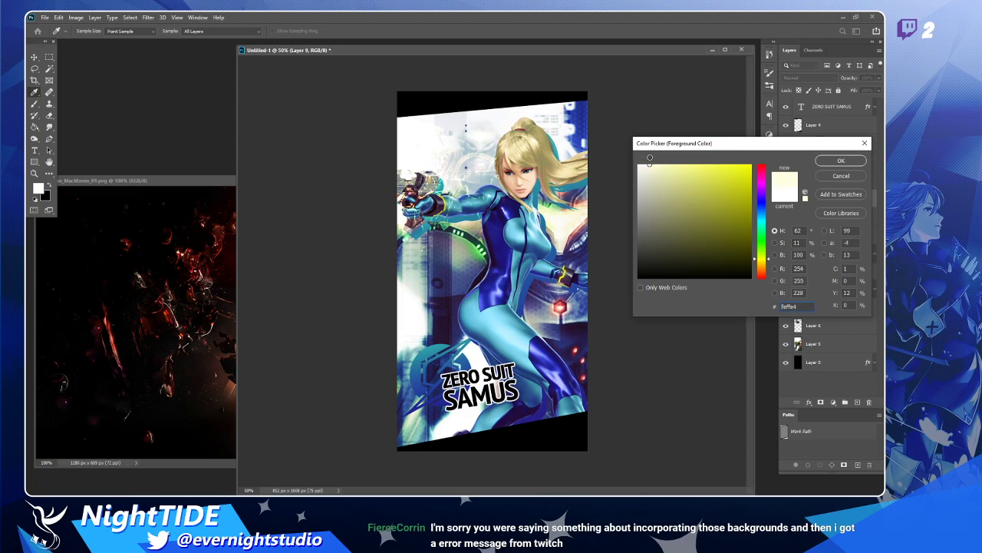
- Set the foreground color to feffe4 and try a large soft brush stroke over the figure on Layer 9
{"action": "left_click", "coordinate": [841, 160]}
{"action": "key", "text": "b"}
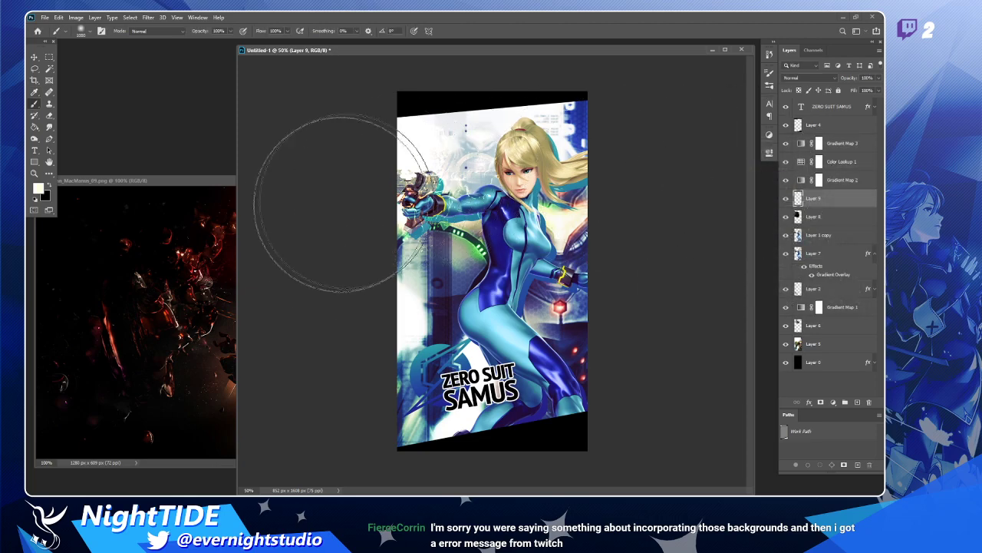
{"action": "left_click", "coordinate": [472, 311]}
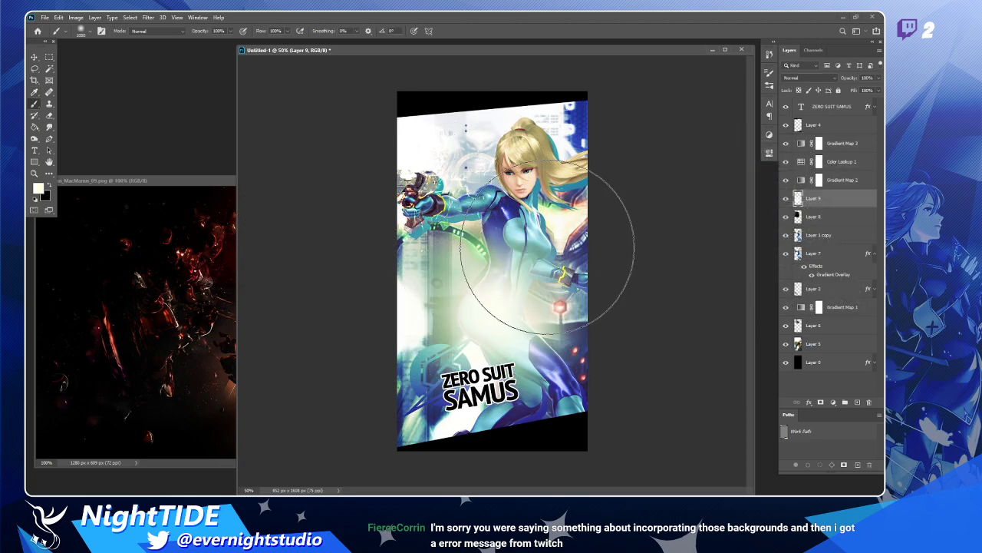
{"action": "key", "text": "ctrl+z"}
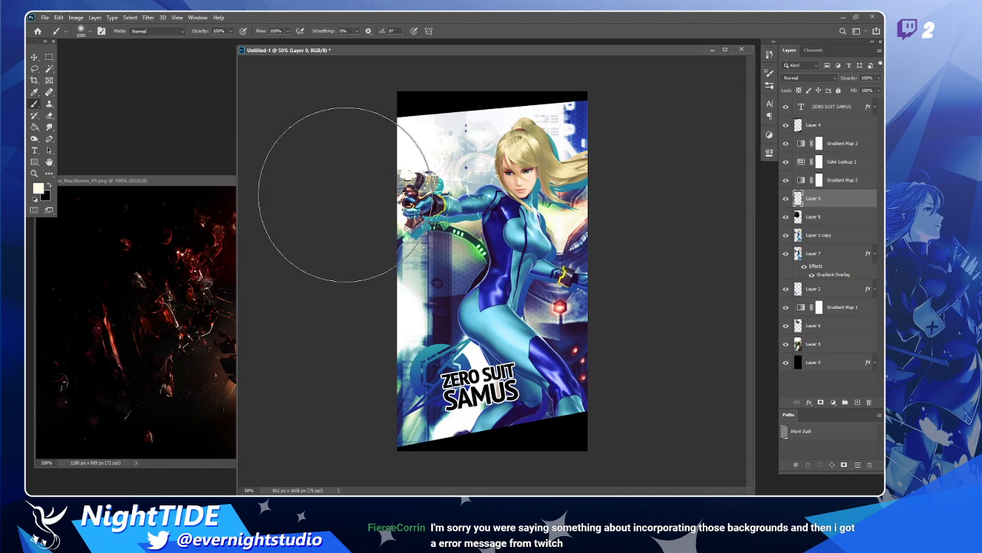
- Try several soft pale brush strokes from outside the canvas over the gun's edge of the poster, undoing each one
{"action": "left_click", "coordinate": [339, 189]}
{"action": "key", "text": "ctrl+z"}
{"action": "left_click", "coordinate": [338, 182]}
{"action": "left_click", "coordinate": [331, 175]}
{"action": "key", "text": "ctrl+z"}
{"action": "left_click", "coordinate": [322, 169]}
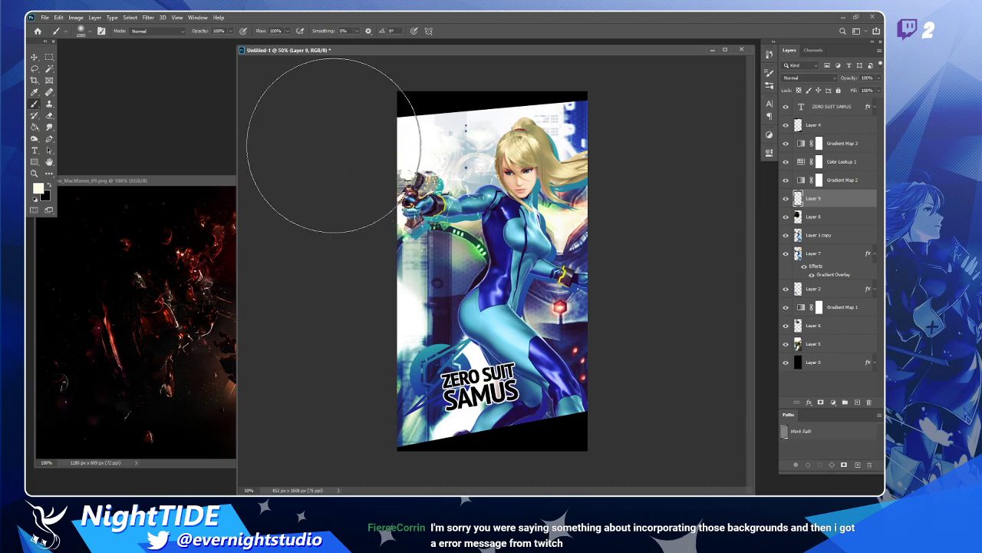
{"action": "left_click", "coordinate": [333, 144]}
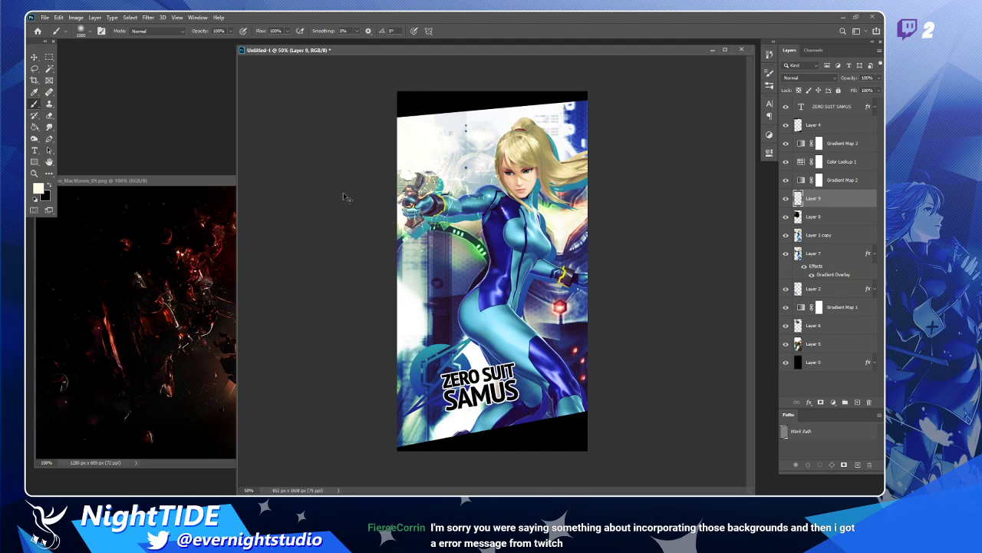
{"action": "key", "text": "ctrl+z"}
{"action": "left_click_drag", "start_coordinate": [313, 175], "coordinate": [327, 276]}
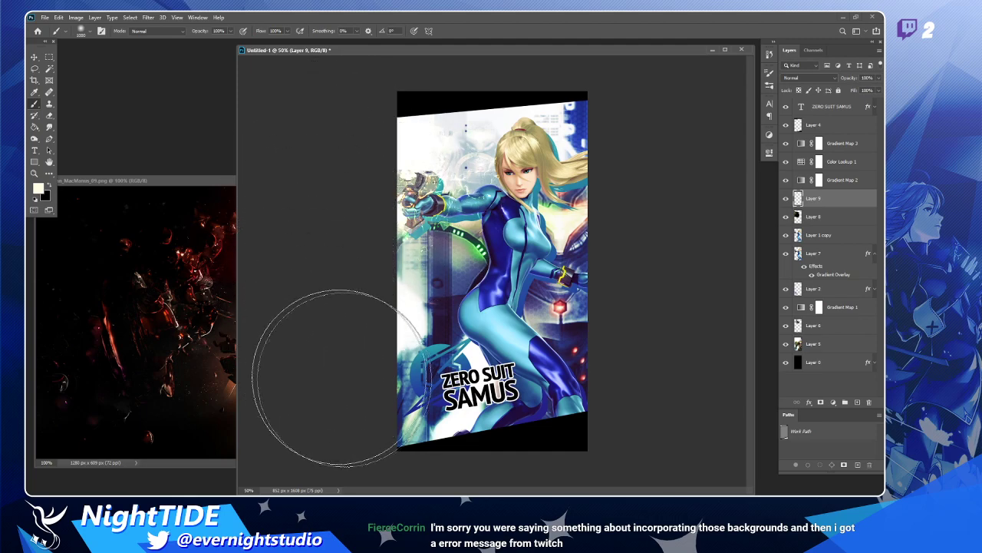
{"action": "key", "text": "ctrl+z"}
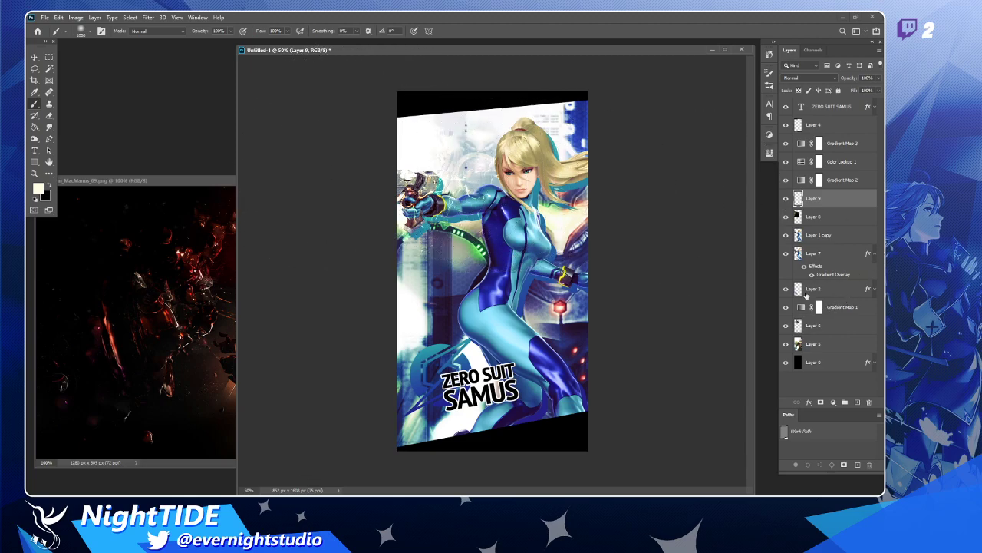
- Check Layer 6 by toggling its visibility, and reduce its opacity to 39%
{"action": "left_click", "coordinate": [786, 325]}
{"action": "left_click", "coordinate": [786, 325]}
{"action": "left_click", "coordinate": [832, 330]}
{"action": "left_click", "coordinate": [878, 78]}
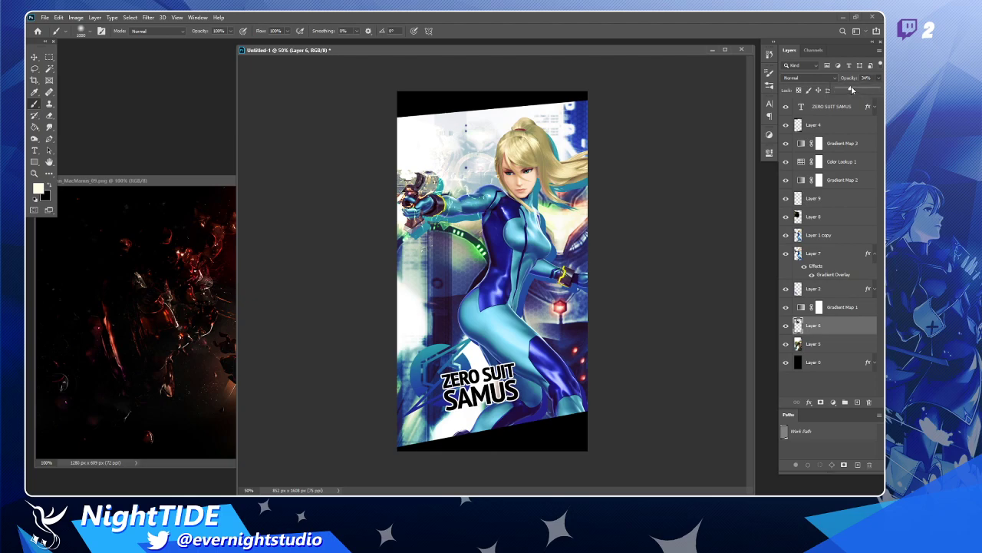
{"action": "left_click_drag", "start_coordinate": [852, 90], "coordinate": [851, 90]}
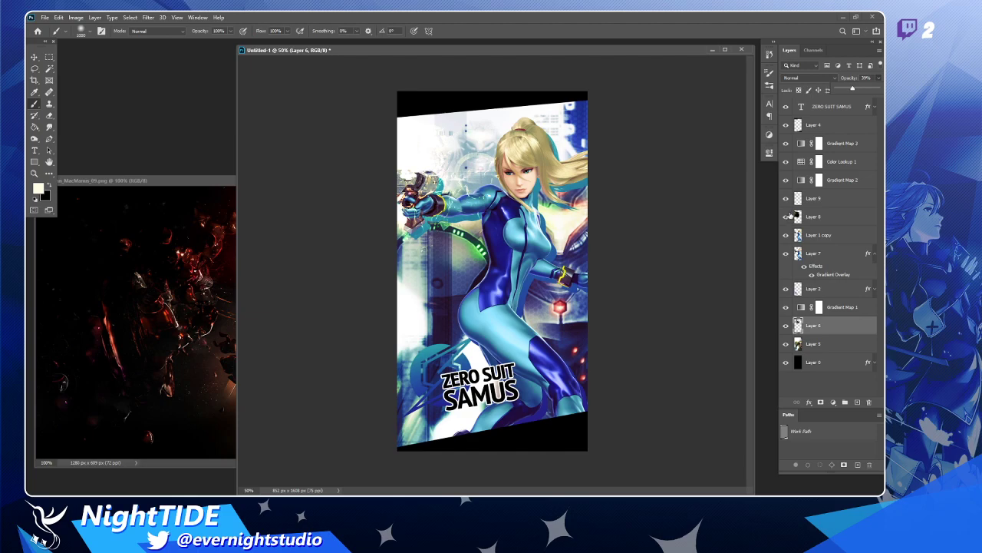
- Enlarge the soft brush to about 1460 px and paint a pale glow over the gun area on Layer 9
{"action": "left_click", "coordinate": [817, 199]}
{"action": "mouse_move", "coordinate": [305, 163]}
{"action": "left_mouse_down"}
{"action": "mouse_move", "coordinate": [268, 193]}
{"action": "mouse_move", "coordinate": [350, 230]}
{"action": "mouse_move", "coordinate": [302, 362]}
{"action": "left_mouse_up"}
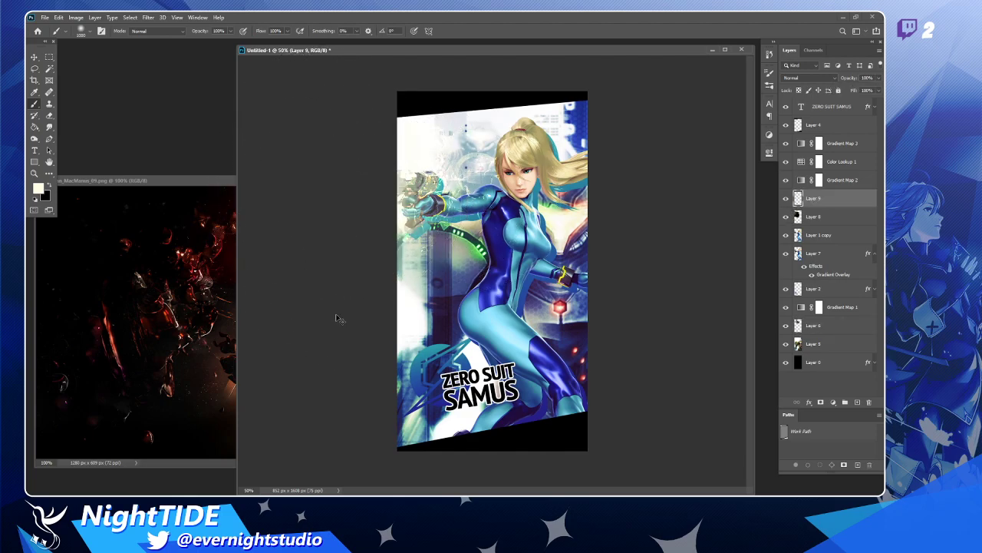
{"action": "key", "text": "ctrl+z"}
{"action": "right_click", "coordinate": [470, 230]}
{"action": "left_click_drag", "start_coordinate": [564, 255], "coordinate": [566, 257]}
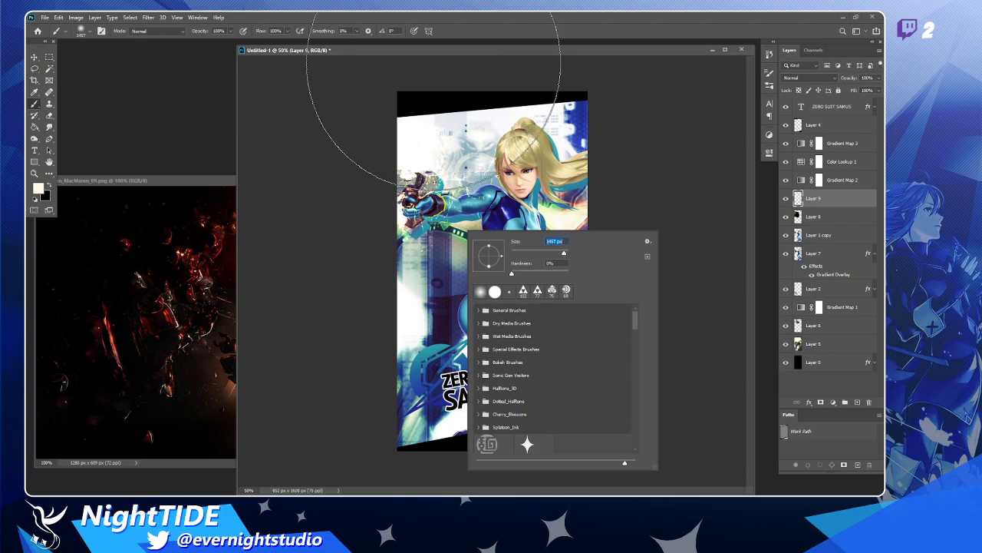
{"action": "left_click", "coordinate": [440, 51]}
{"action": "left_click", "coordinate": [346, 176]}
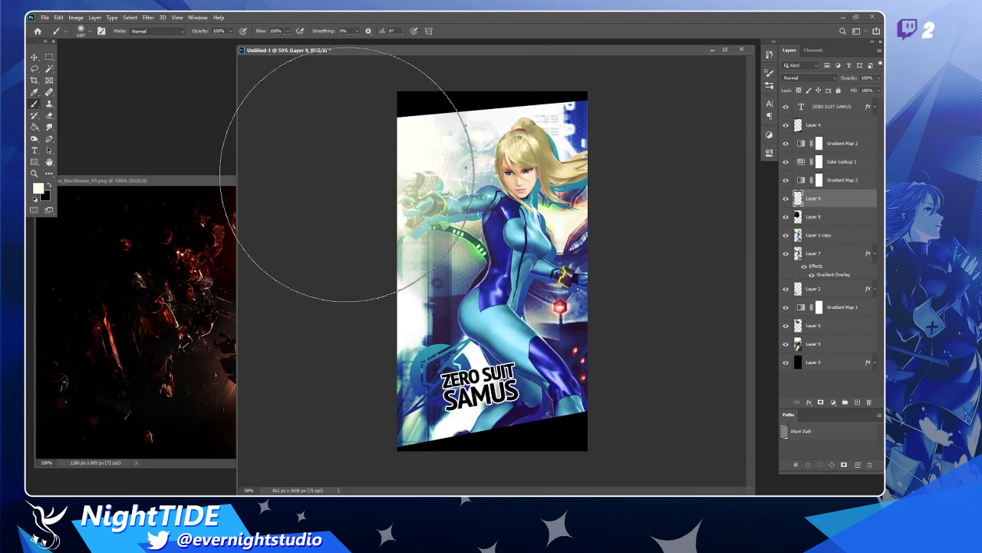
{"action": "key", "text": "ctrl+z"}
{"action": "left_click", "coordinate": [327, 176]}
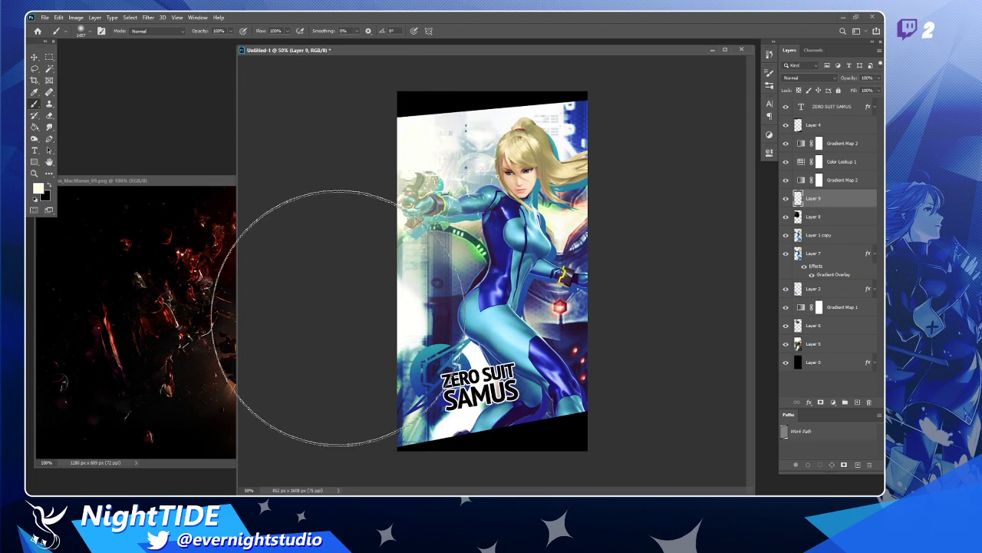
- Compare blend modes for the painted glow on Layer 9 and set it to Overlay
{"action": "left_click", "coordinate": [831, 79]}
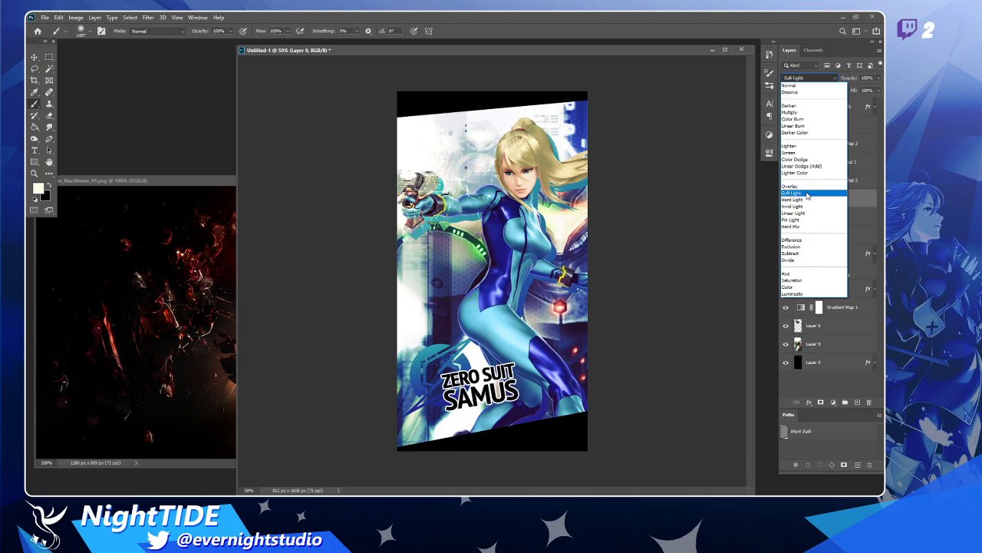
{"action": "left_click", "coordinate": [805, 187]}
{"action": "left_click", "coordinate": [34, 57]}
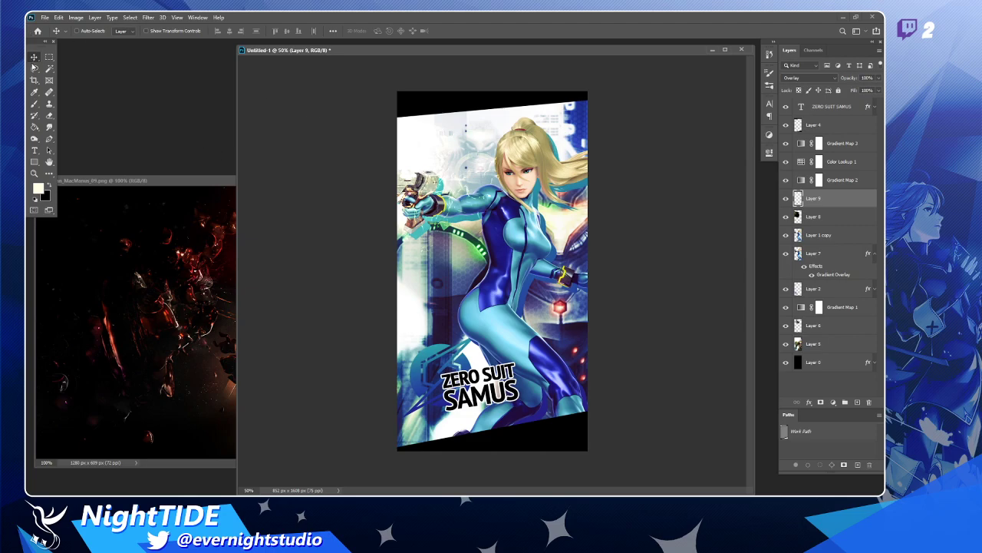
- Examine the glow around the gun more closely and preview Lighten as an alternative blend mode for Layer 9, keeping Overlay
{"action": "mouse_move", "coordinate": [351, 50]}
{"action": "left_mouse_down"}
{"action": "mouse_move", "coordinate": [314, 54]}
{"action": "mouse_move", "coordinate": [341, 56]}
{"action": "left_mouse_up"}
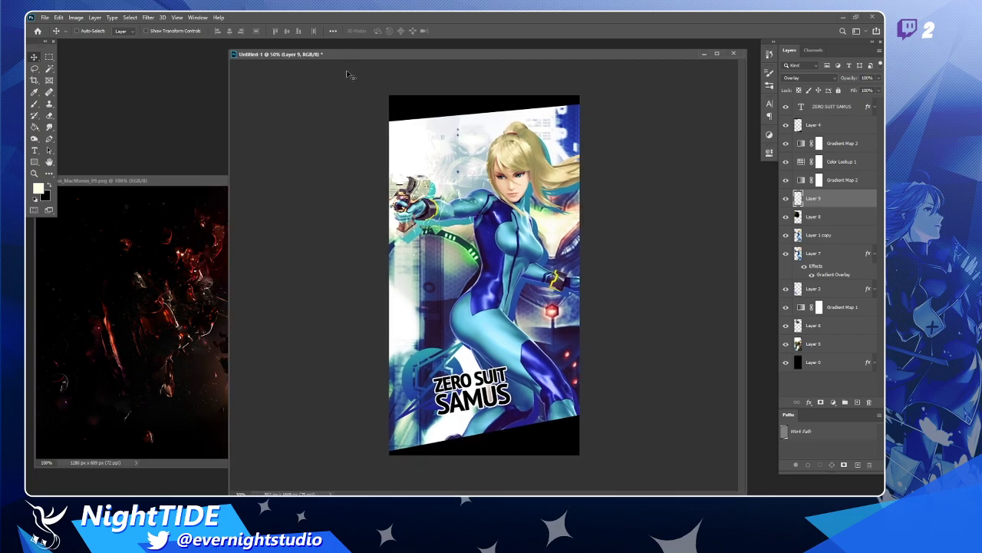
{"action": "key", "text": "z"}
{"action": "left_click", "coordinate": [449, 176]}
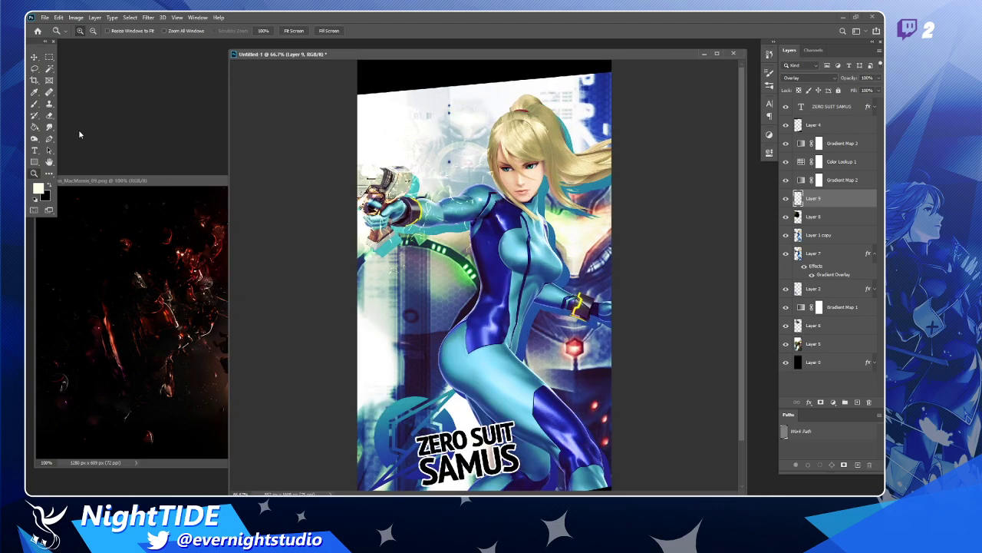
{"action": "left_click", "coordinate": [34, 58]}
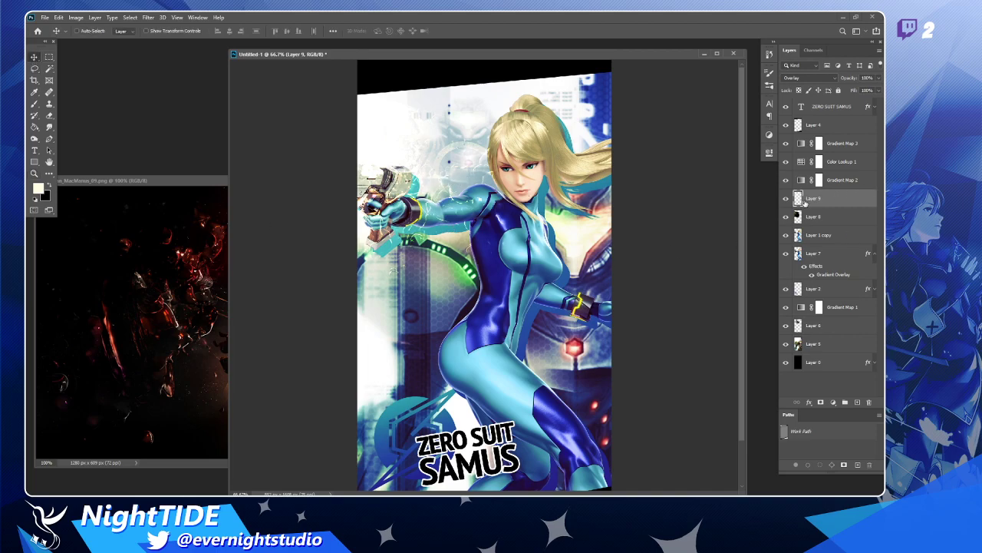
{"action": "left_click", "coordinate": [800, 78]}
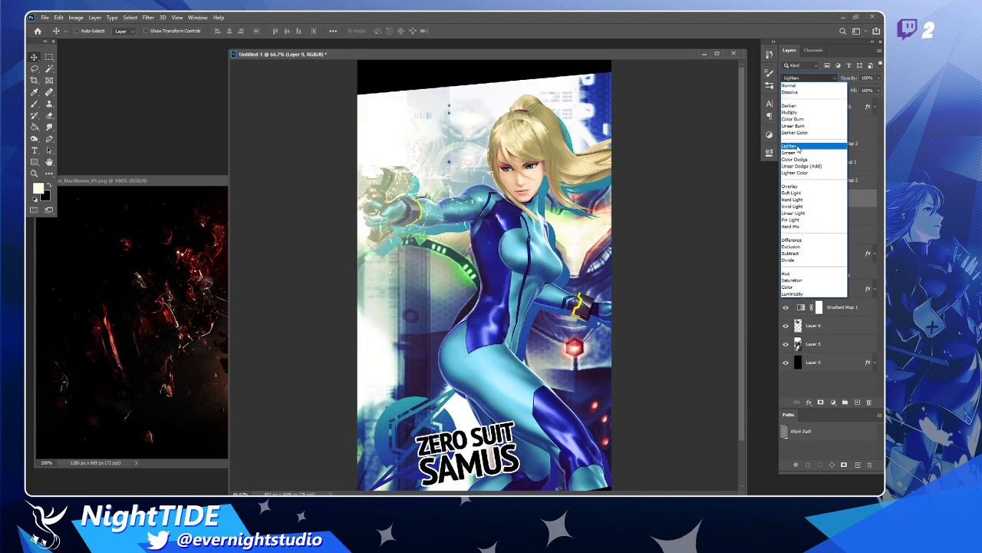
{"action": "left_click", "coordinate": [867, 169]}
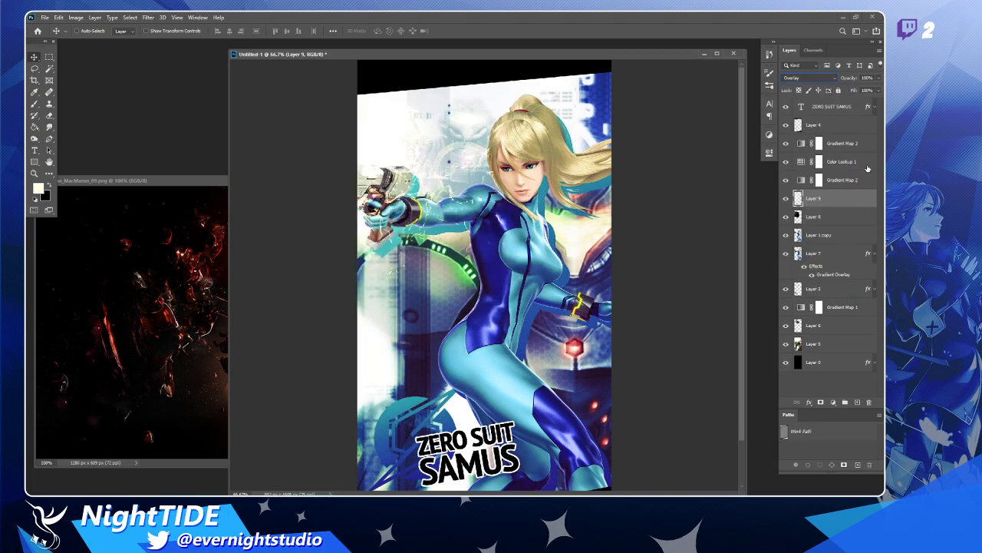
- Change Layer 8's blend mode to Color Dodge and inspect the debris effect around the gun at 200% zoom
{"action": "left_click", "coordinate": [827, 221]}
{"action": "left_click", "coordinate": [810, 79]}
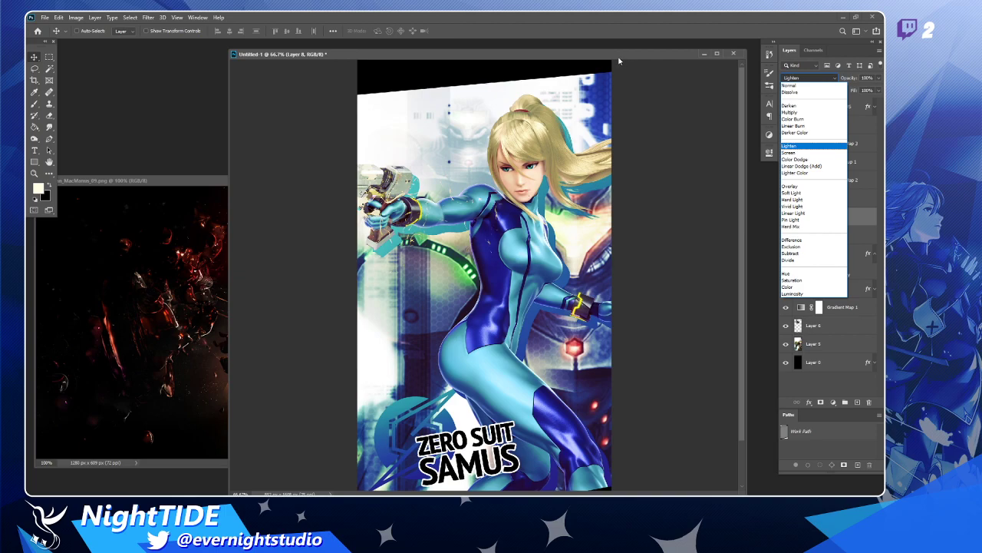
{"action": "left_click", "coordinate": [817, 159]}
{"action": "key", "text": "z"}
{"action": "left_click", "coordinate": [426, 192]}
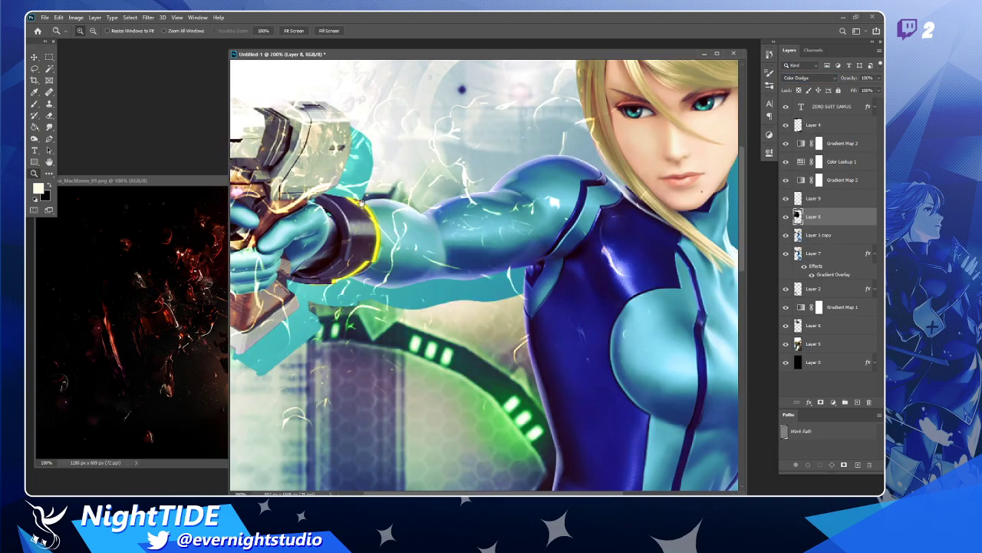
{"action": "left_click", "coordinate": [361, 202]}
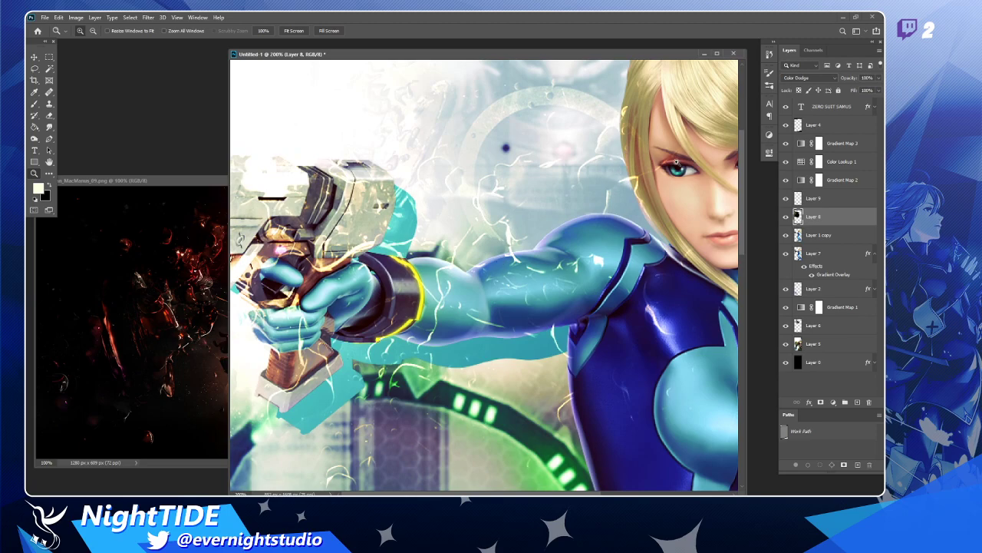
- Close the red abstract debris image document and review Layer 8's blend mode options, keeping Color Dodge
{"action": "left_click", "coordinate": [188, 183]}
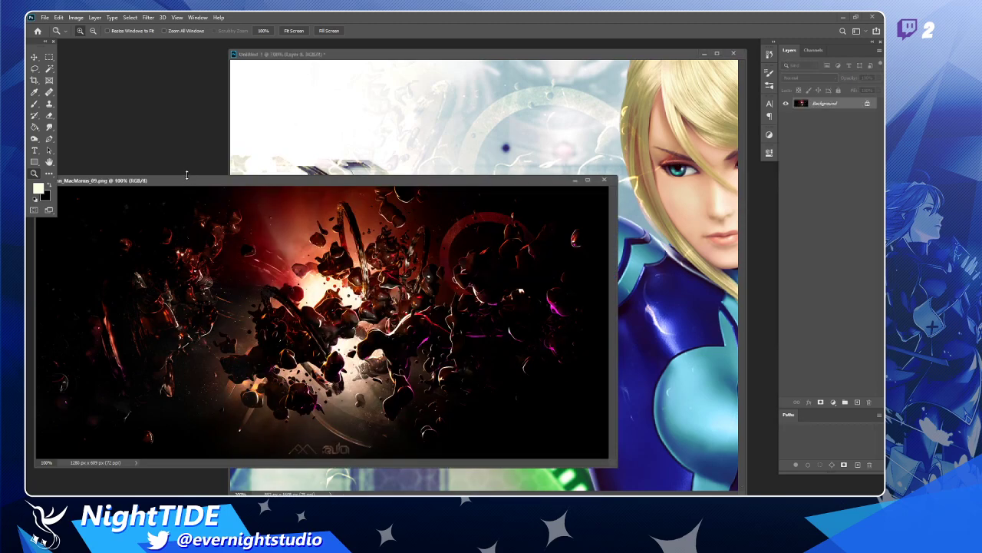
{"action": "left_click", "coordinate": [605, 180]}
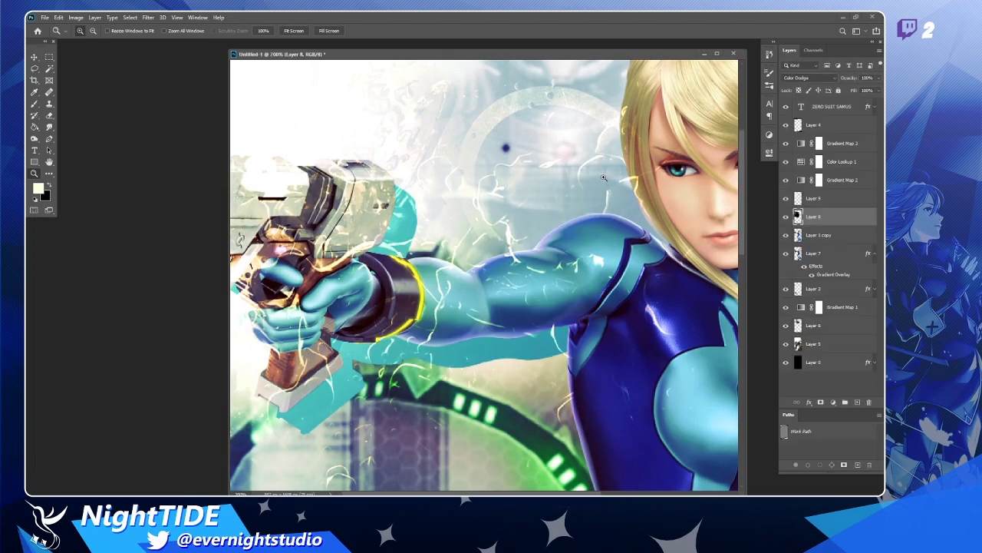
{"action": "left_click", "coordinate": [811, 80]}
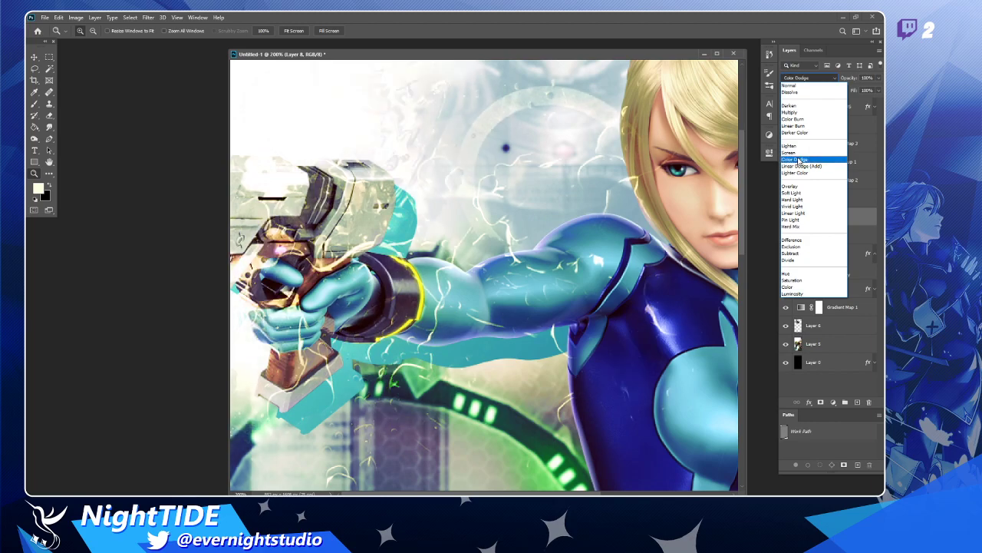
{"action": "left_click", "coordinate": [802, 161]}
- Compare the poster with and without the Layer 8 debris effect at 100% zoom
{"action": "left_click_drag", "start_coordinate": [562, 57], "coordinate": [551, 56]}
{"action": "key", "text": "alt"}
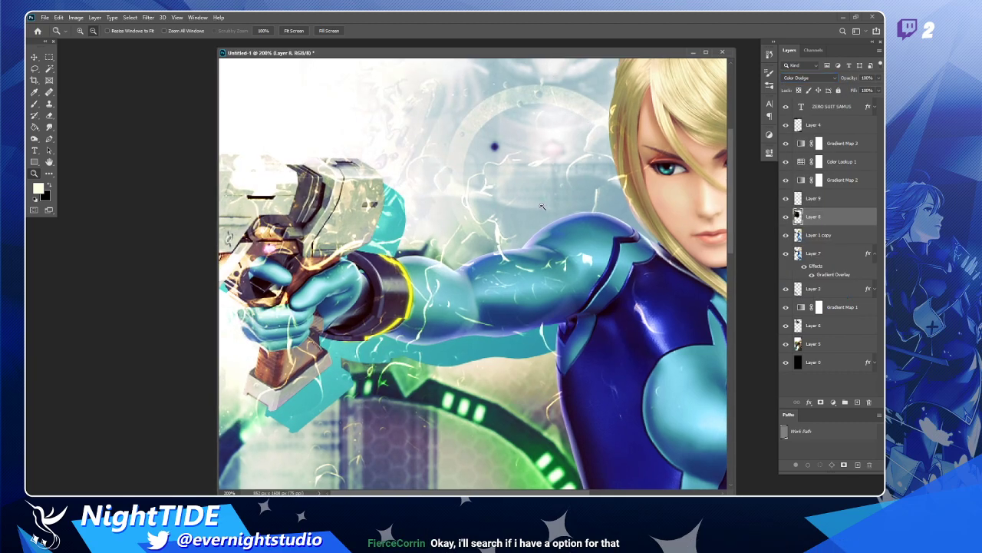
{"action": "left_click", "coordinate": [542, 206], "text": "alt"}
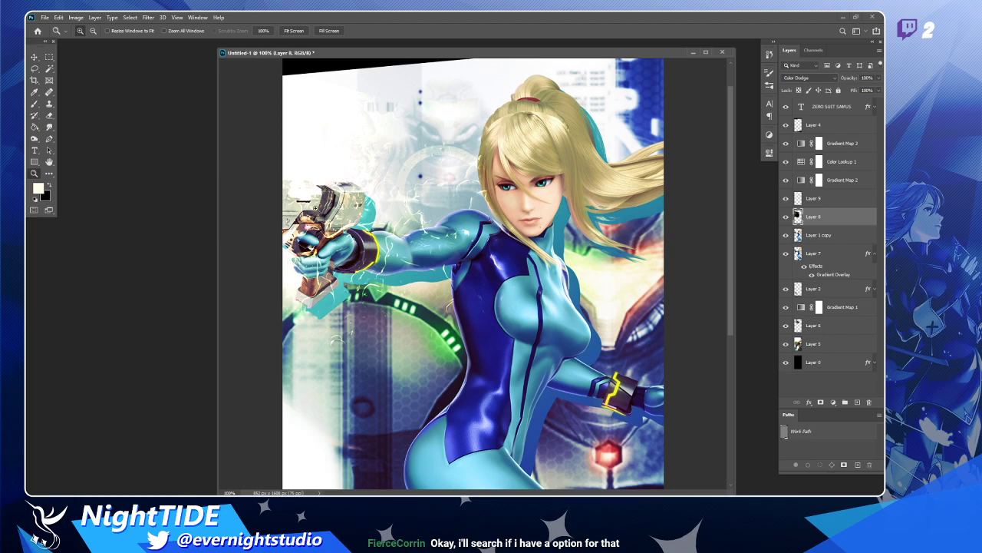
{"action": "left_click", "coordinate": [35, 56]}
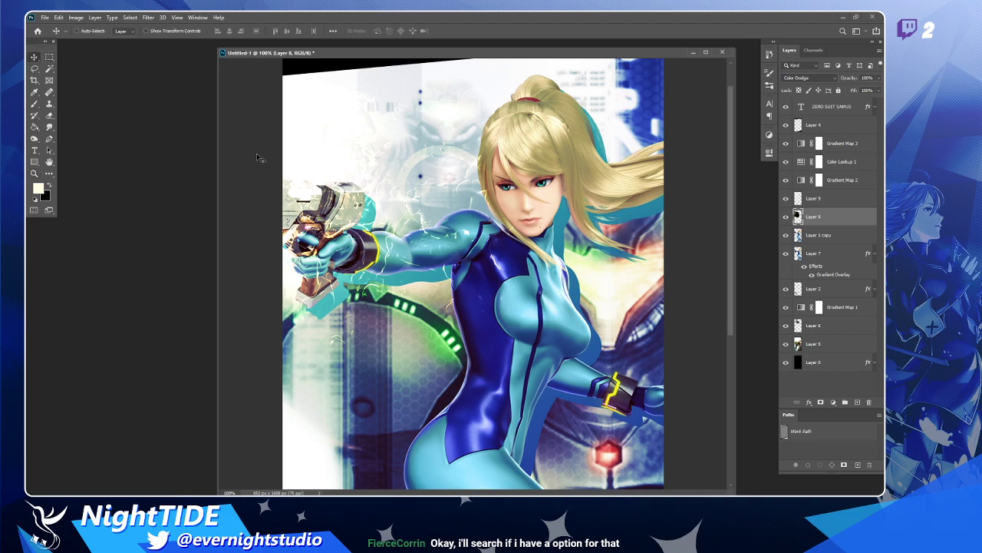
{"action": "left_click", "coordinate": [786, 217]}
{"action": "left_click", "coordinate": [786, 217]}
{"action": "key", "text": "e"}
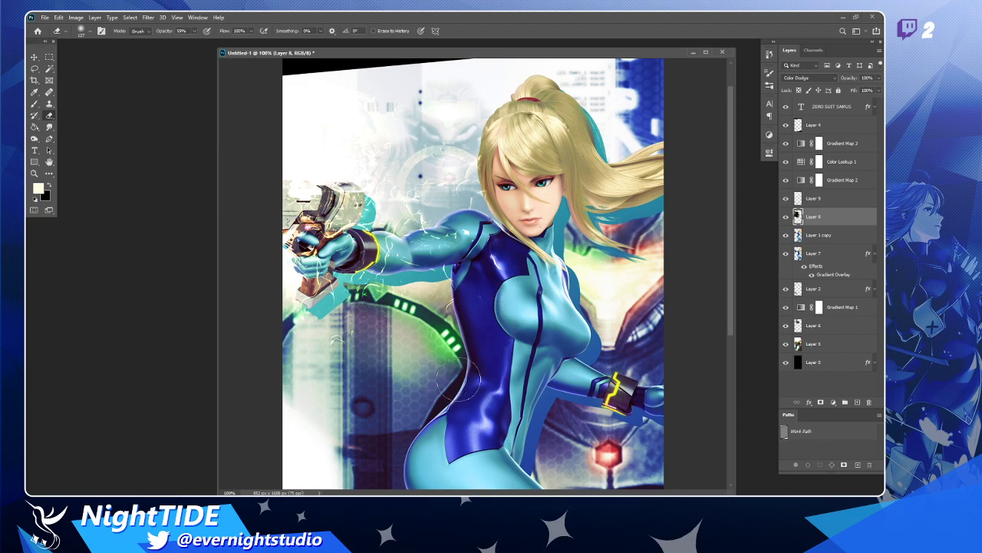
{"action": "left_click", "coordinate": [33, 57]}
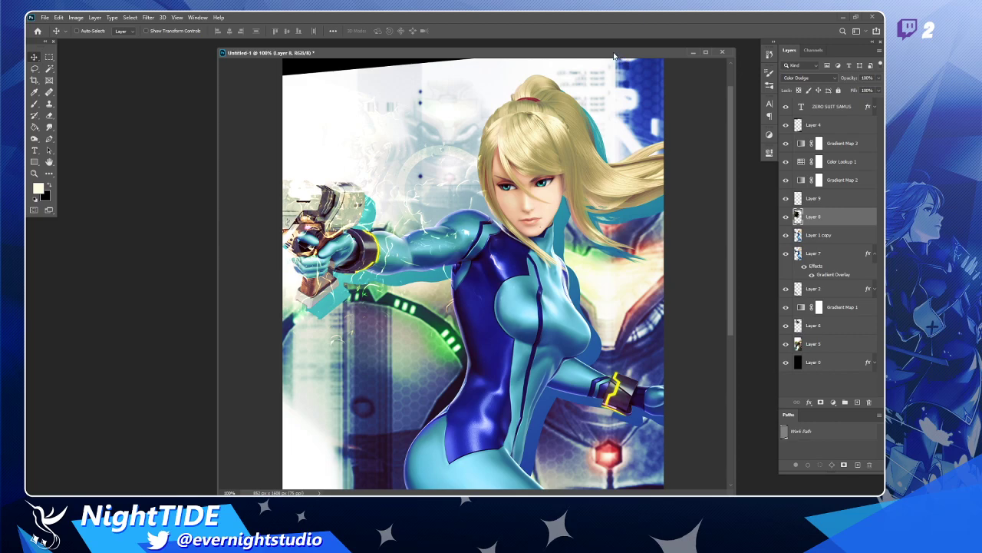
- View more of the poster and compare it with and without the Color Lookup 1 adjustment
{"action": "left_click_drag", "start_coordinate": [615, 56], "coordinate": [604, 56]}
{"action": "key", "text": "z"}
{"action": "left_click", "coordinate": [542, 183], "text": "alt"}
{"action": "left_click", "coordinate": [850, 202]}
{"action": "left_click", "coordinate": [851, 166]}
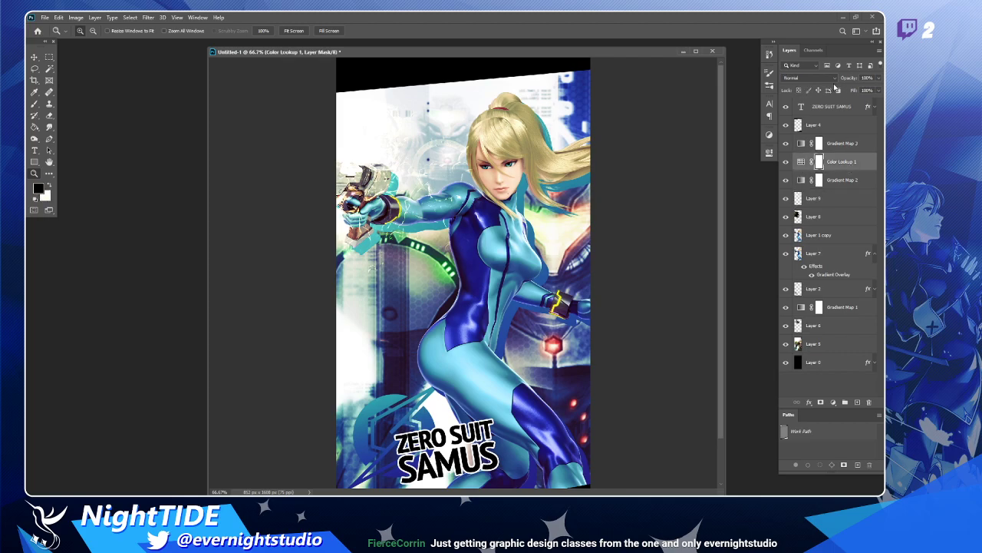
{"action": "left_click", "coordinate": [785, 163]}
{"action": "left_click", "coordinate": [786, 163]}
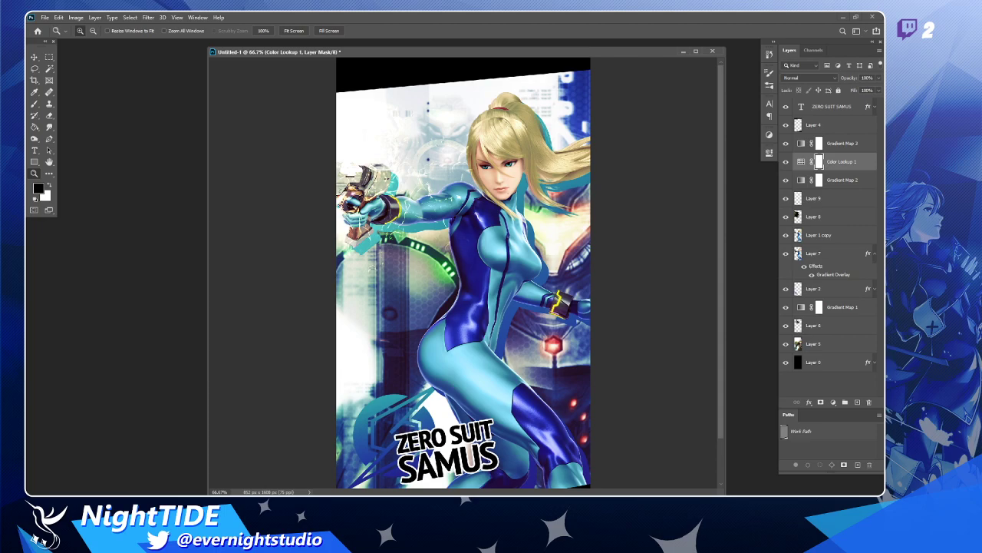
- Scale the Layer 2 emblem behind the title down to about 84% and shift it slightly down and right
{"action": "scroll", "coordinate": [527, 225], "scroll_direction": "down", "scroll_amount": 3}
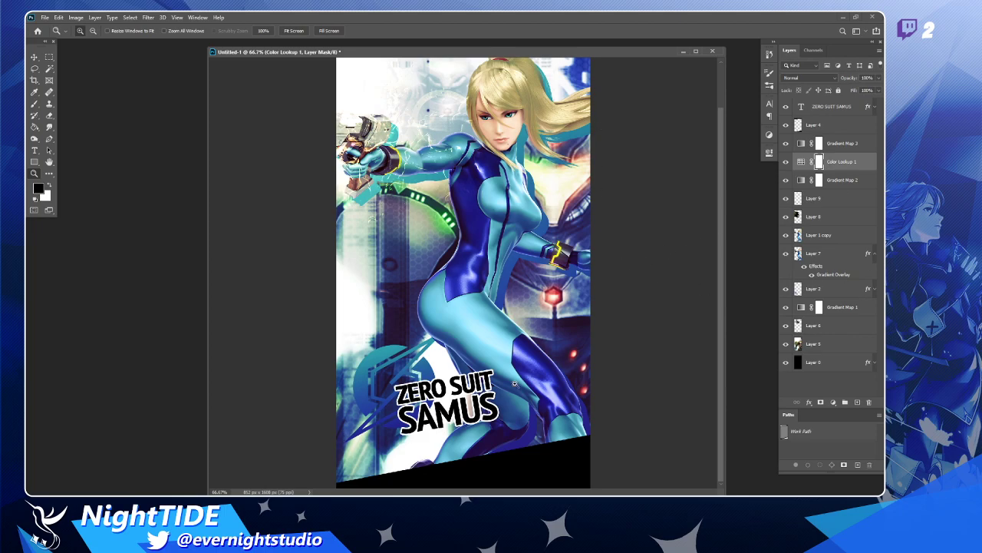
{"action": "left_click", "coordinate": [350, 391]}
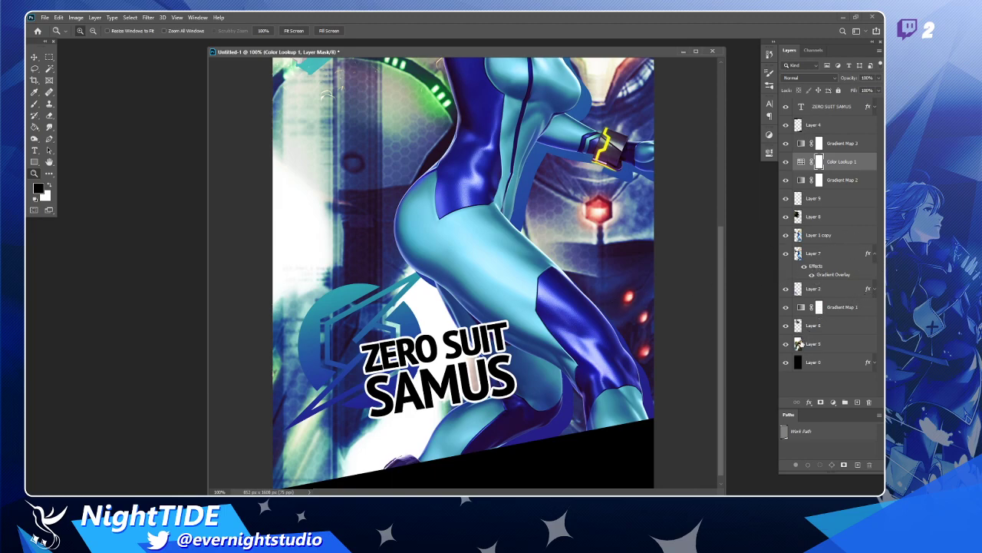
{"action": "left_click", "coordinate": [826, 289]}
{"action": "key", "text": "ctrl+t"}
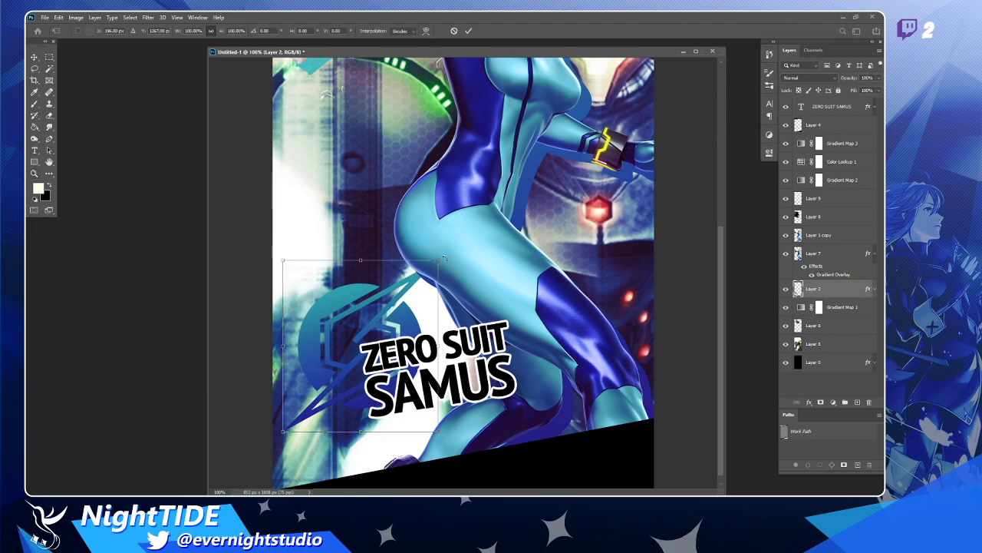
{"action": "left_click_drag", "start_coordinate": [439, 260], "coordinate": [388, 317]}
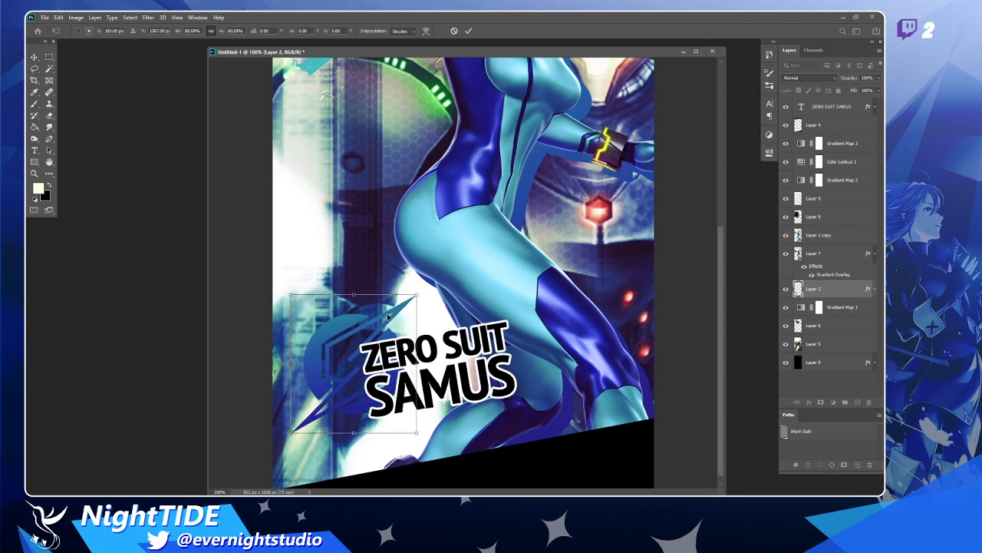
{"action": "left_click_drag", "start_coordinate": [290, 293], "coordinate": [284, 289]}
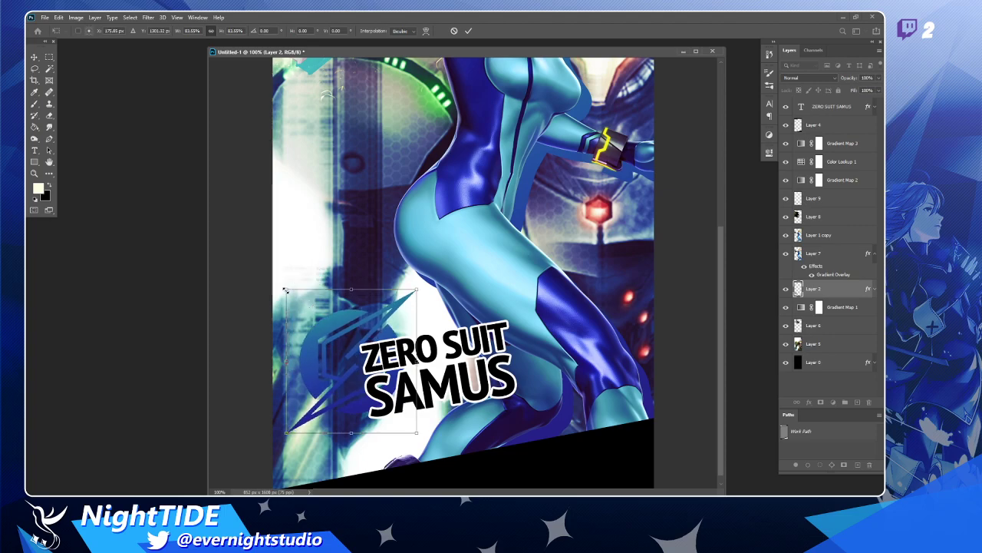
{"action": "left_click_drag", "start_coordinate": [355, 329], "coordinate": [359, 333]}
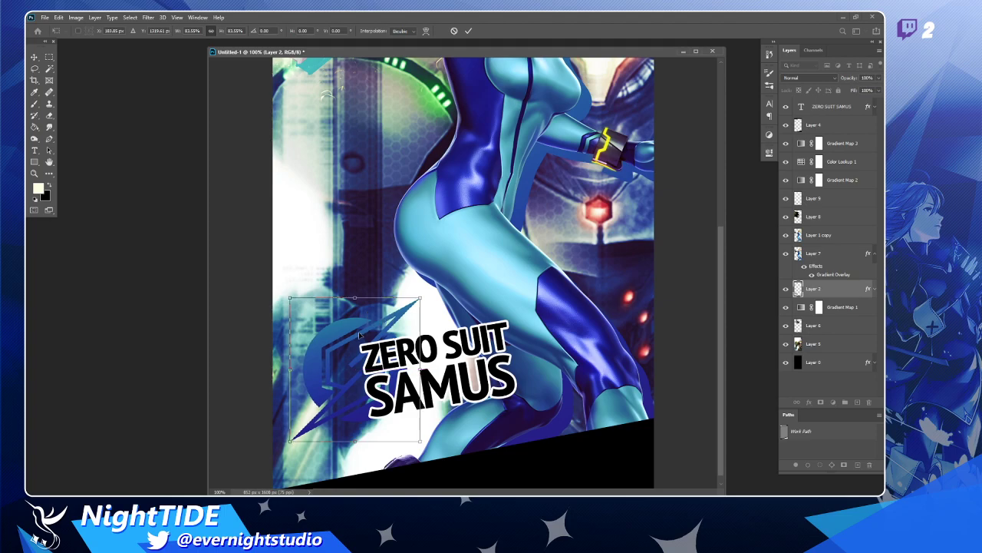
{"action": "key", "text": "Return"}
- Add a new layer above Layer 5 and paint a soft white glow behind the emblem with a large, low-opacity brush
{"action": "left_click", "coordinate": [797, 347]}
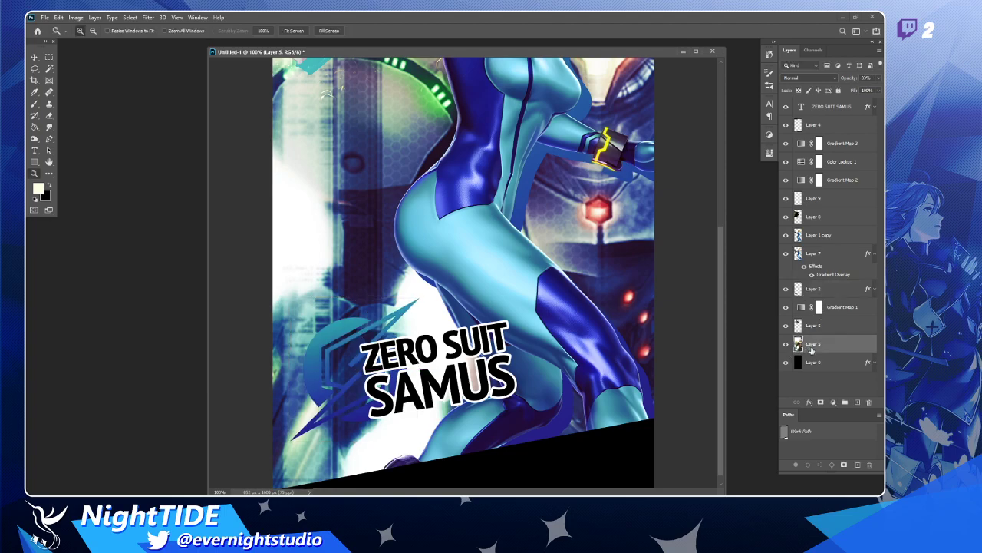
{"action": "left_click", "coordinate": [858, 403]}
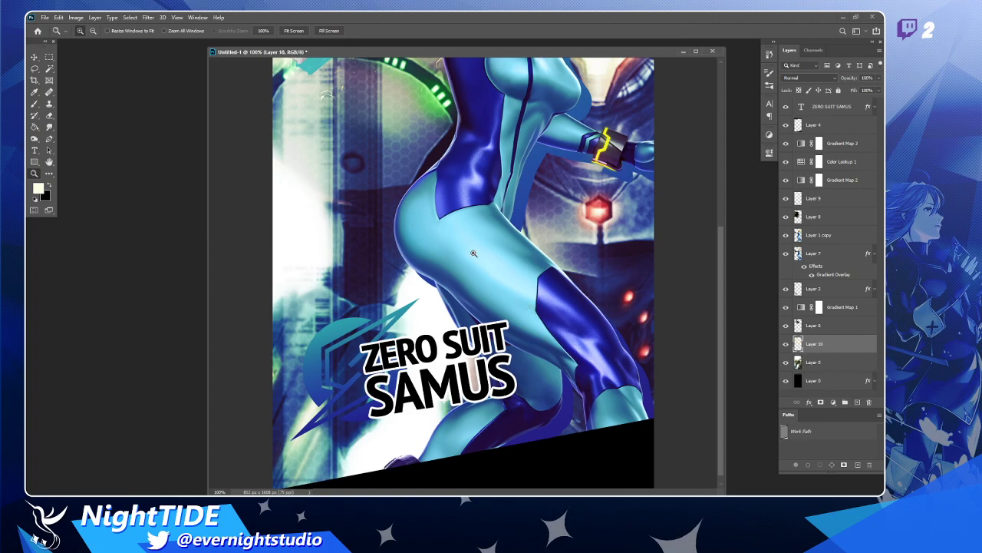
{"action": "key", "text": "b"}
{"action": "right_click", "coordinate": [395, 228]}
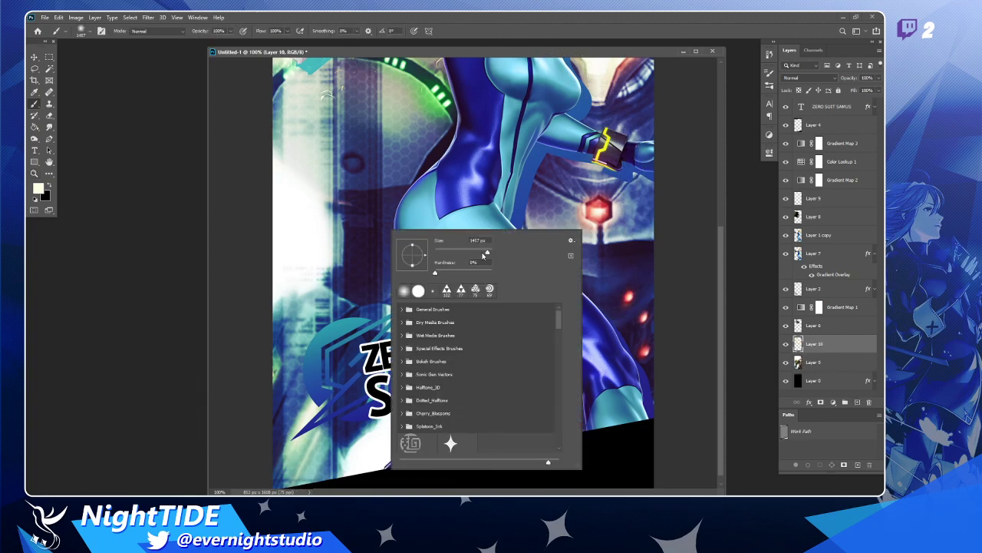
{"action": "left_click_drag", "start_coordinate": [485, 254], "coordinate": [485, 252]}
{"action": "left_click", "coordinate": [38, 189]}
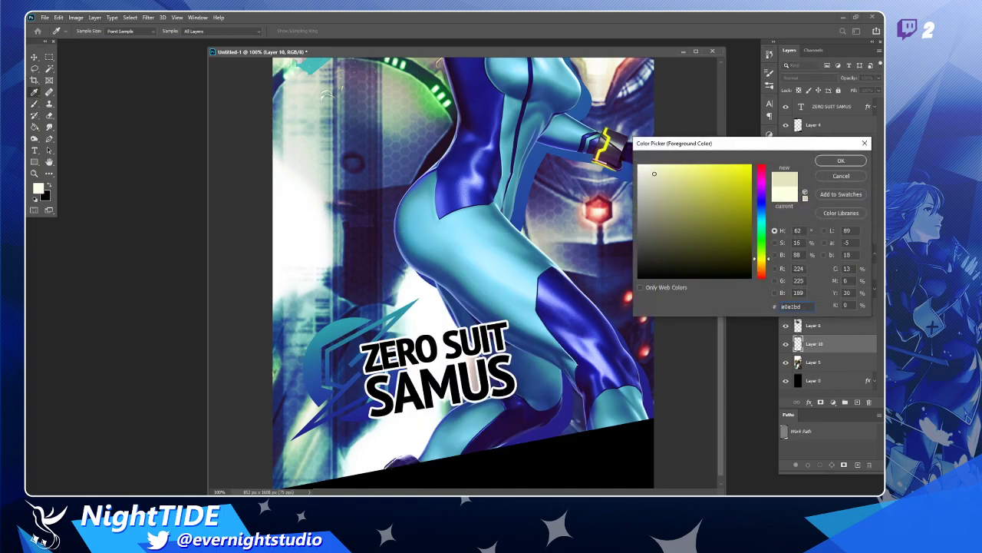
{"action": "left_click", "coordinate": [842, 160]}
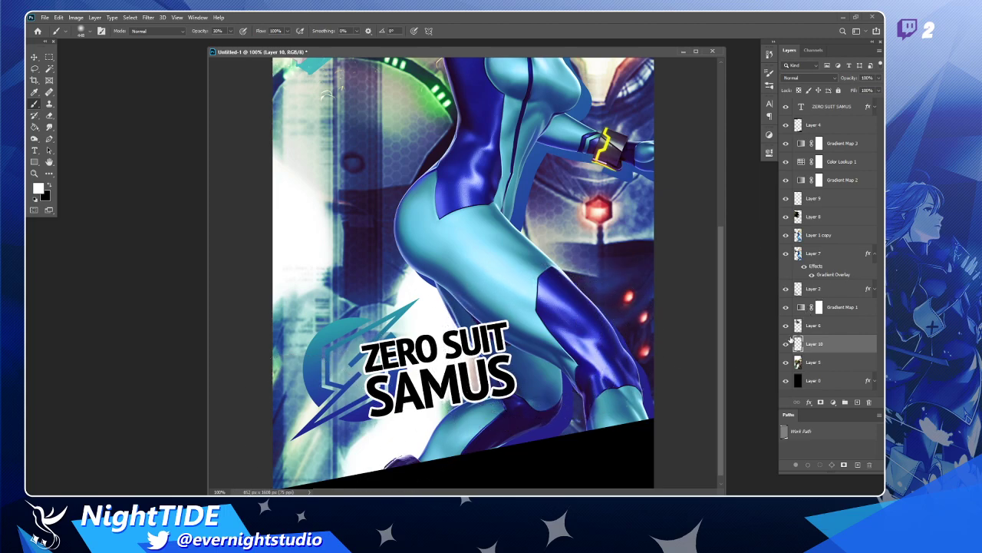
{"action": "left_click", "coordinate": [362, 370]}
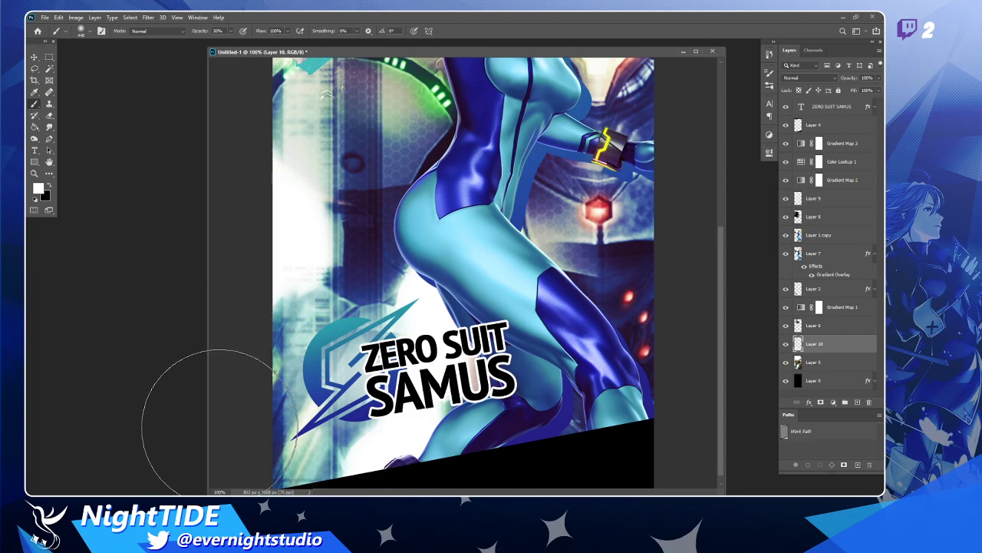
{"action": "key", "text": "z"}
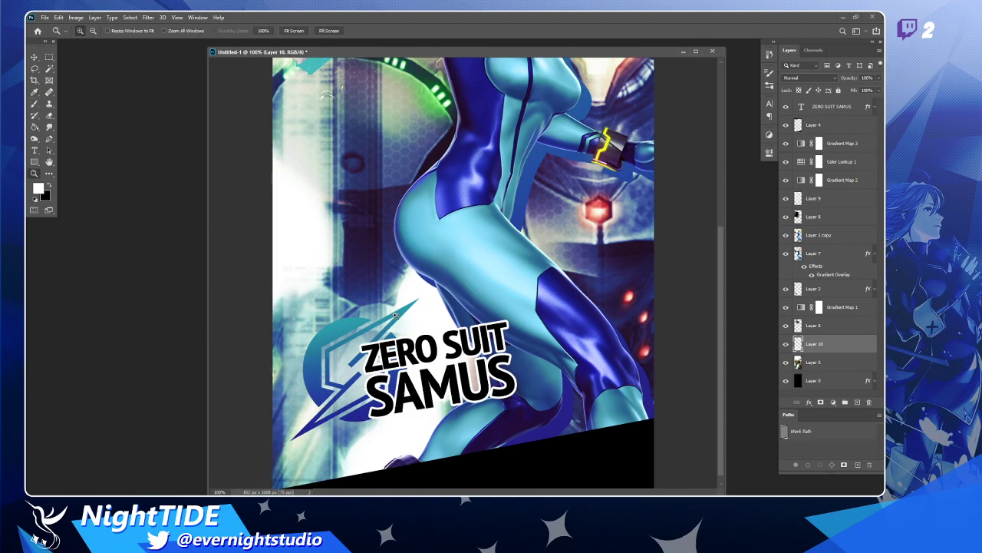
{"action": "left_click", "coordinate": [394, 315], "text": "alt"}
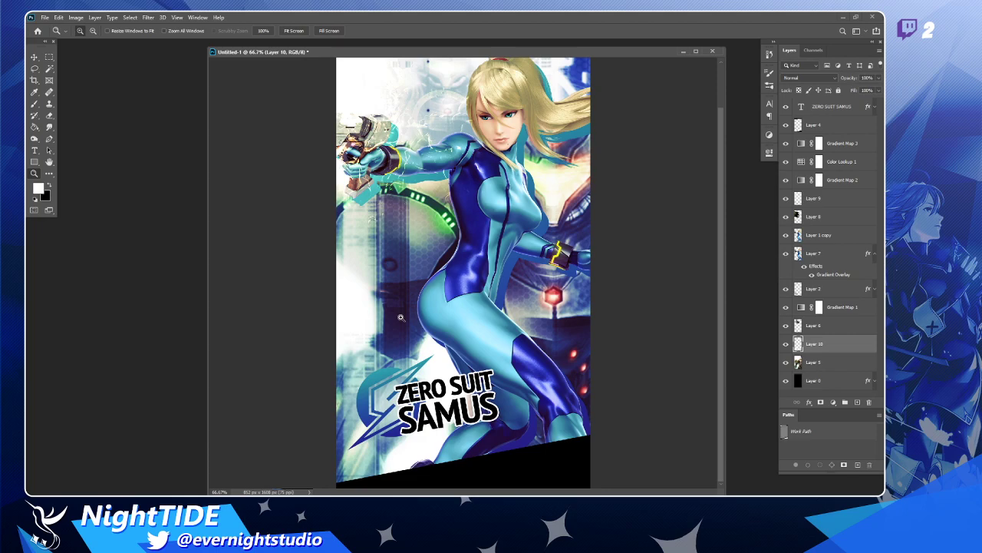
{"action": "left_click", "coordinate": [400, 317], "text": "alt"}
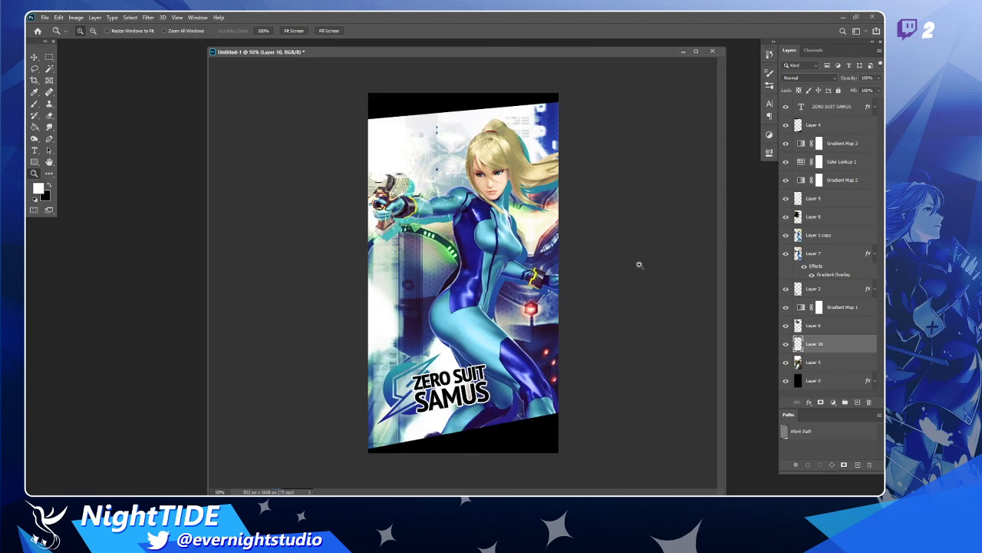
- Select Layer 9 and compare the poster with and without its painted glow
{"action": "left_click", "coordinate": [848, 145]}
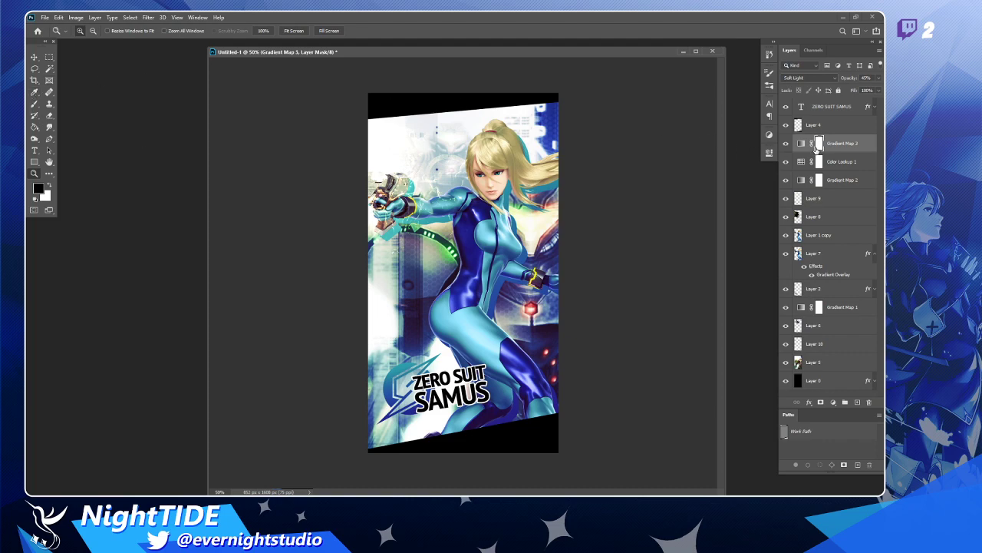
{"action": "left_click", "coordinate": [786, 199]}
{"action": "left_click", "coordinate": [786, 199]}
{"action": "left_click", "coordinate": [833, 199]}
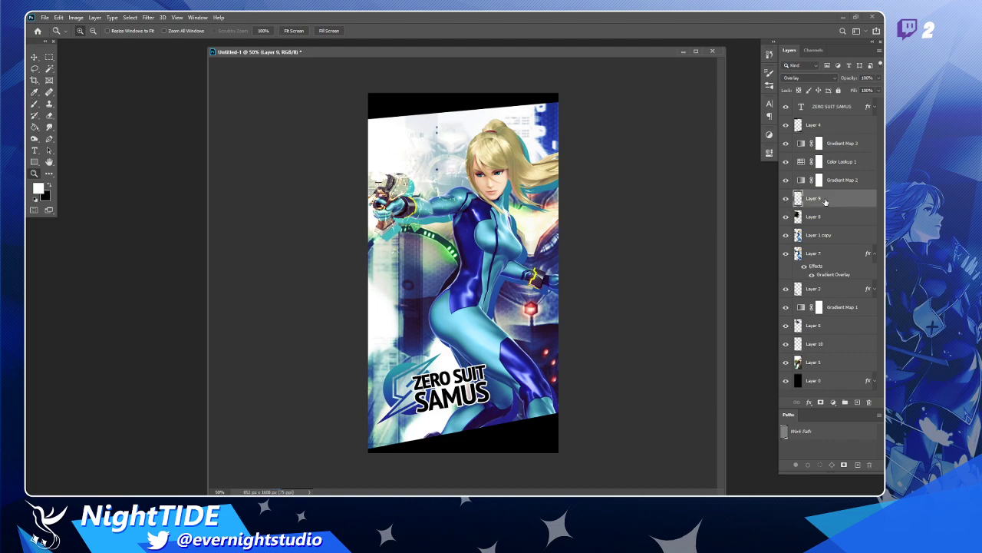
{"action": "left_click", "coordinate": [786, 198]}
{"action": "left_click", "coordinate": [786, 199]}
- Erase part of Layer 9's glow beside the character's head with an enlarged soft eraser
{"action": "key", "text": "e"}
{"action": "right_click", "coordinate": [453, 126]}
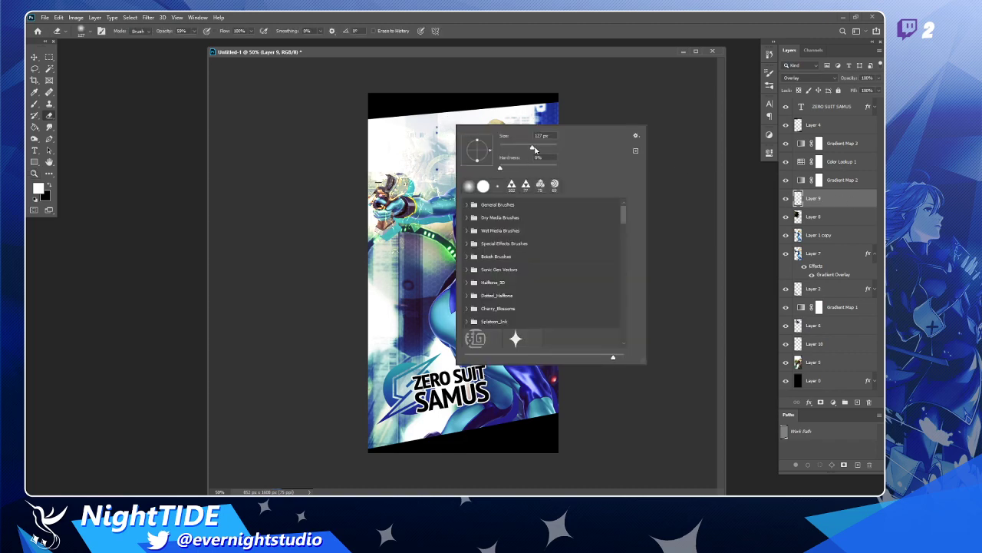
{"action": "left_click", "coordinate": [456, 57]}
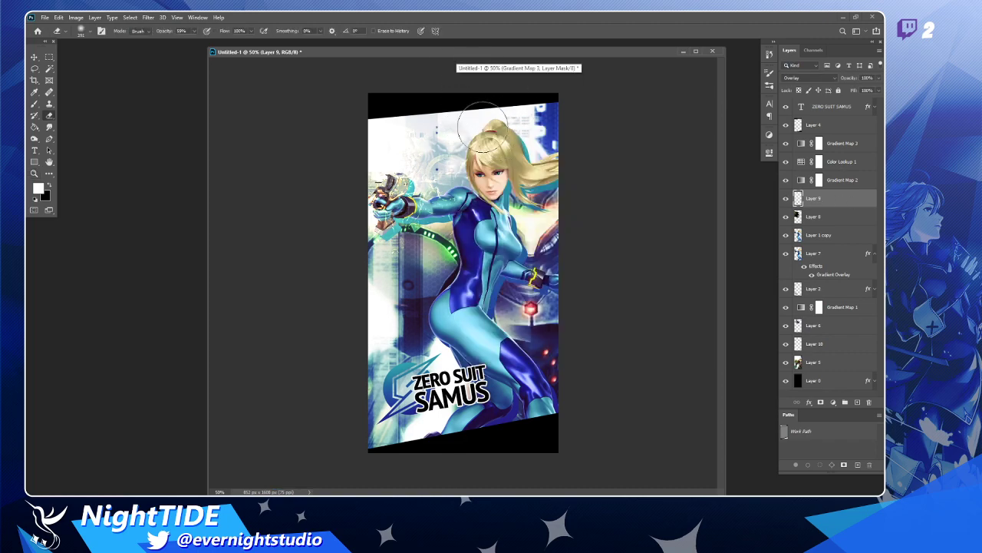
{"action": "mouse_move", "coordinate": [457, 140]}
{"action": "left_mouse_down"}
{"action": "mouse_move", "coordinate": [441, 136]}
{"action": "mouse_move", "coordinate": [453, 145]}
{"action": "left_mouse_up"}
{"action": "key", "text": "z"}
{"action": "left_click", "coordinate": [533, 196]}
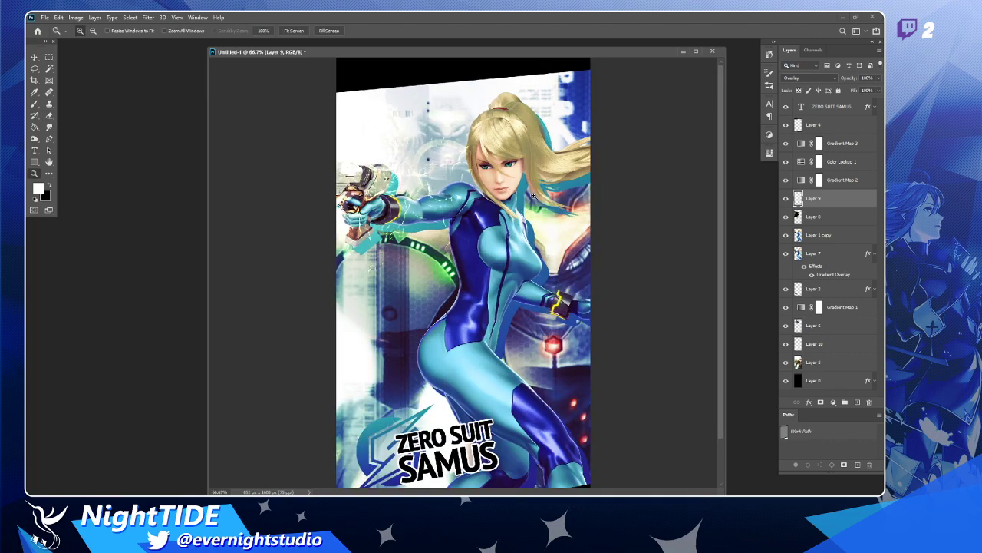
{"action": "scroll", "coordinate": [533, 195], "scroll_direction": "down", "scroll_amount": 1}
- Raise the brush opacity to about 75%
{"action": "key", "text": "b"}
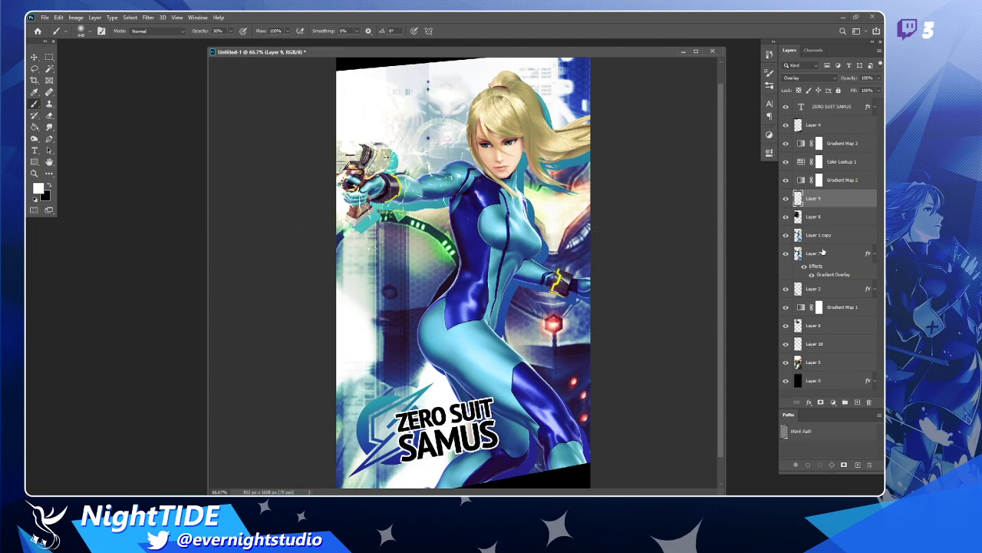
{"action": "left_click", "coordinate": [229, 31]}
{"action": "left_click_drag", "start_coordinate": [230, 41], "coordinate": [261, 40]}
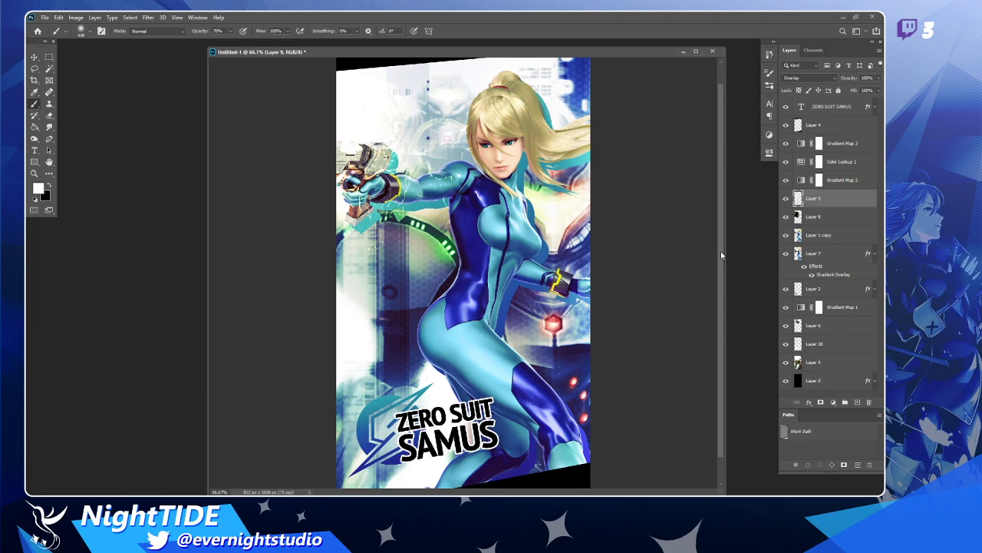
{"action": "scroll", "coordinate": [636, 243], "scroll_direction": "down", "scroll_amount": 1}
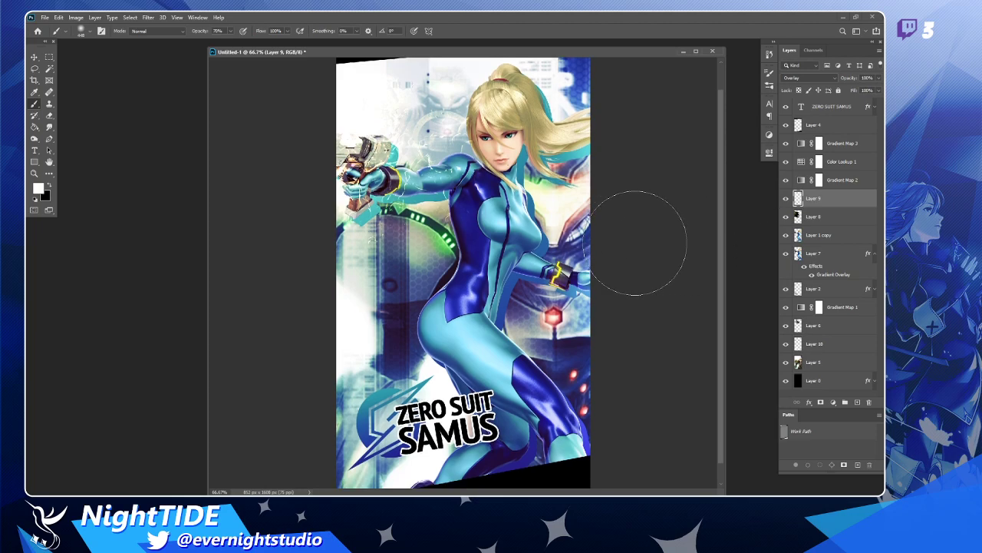
{"action": "scroll", "coordinate": [635, 243], "scroll_direction": "down", "scroll_amount": 1}
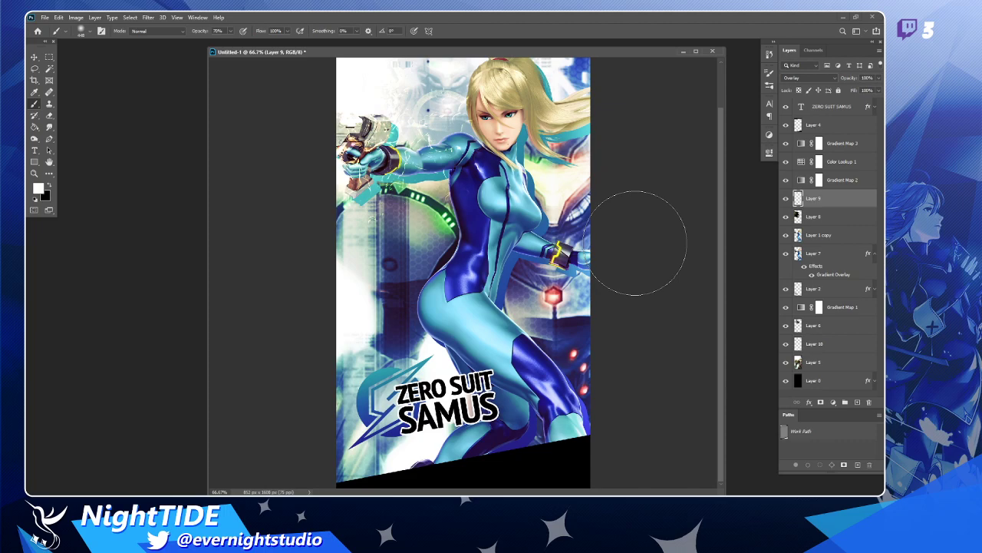
{"action": "scroll", "coordinate": [635, 243], "scroll_direction": "up", "scroll_amount": 1}
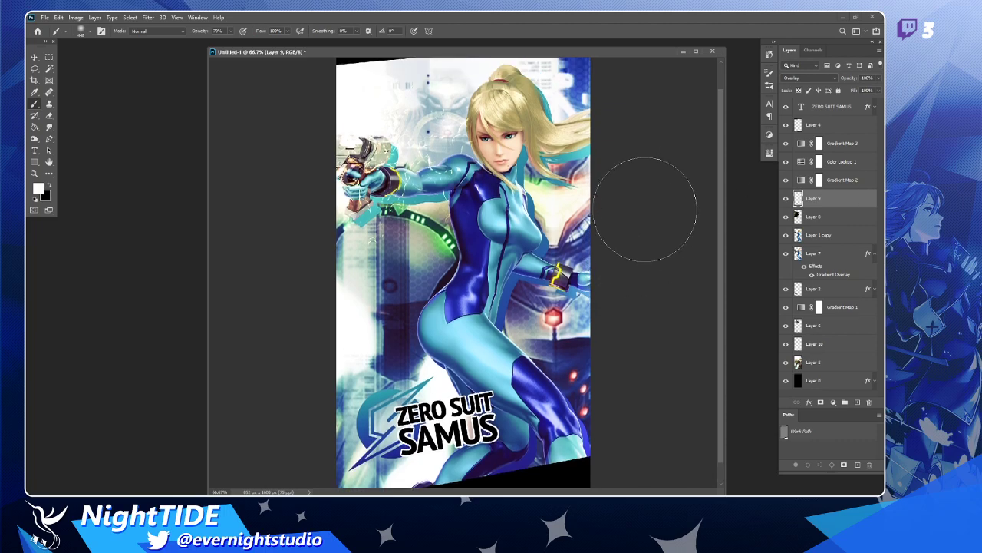
{"action": "left_click", "coordinate": [34, 57]}
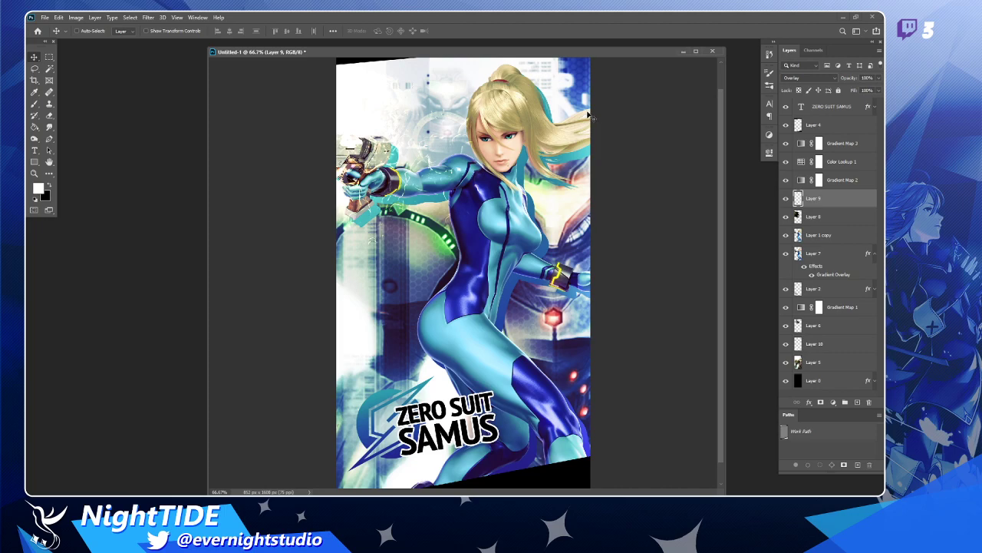
{"action": "left_click_drag", "start_coordinate": [575, 52], "coordinate": [559, 50]}
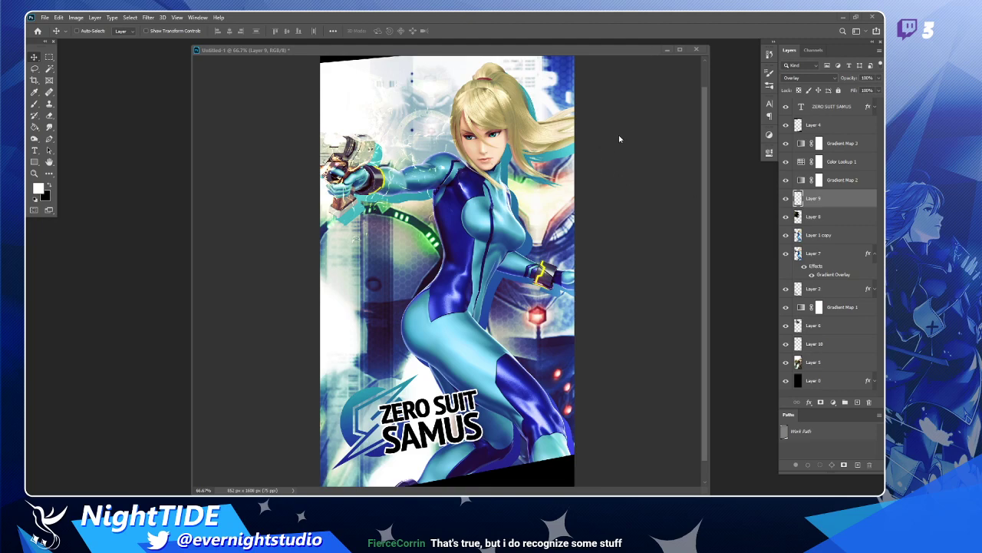
{"action": "left_click_drag", "start_coordinate": [574, 52], "coordinate": [570, 51]}
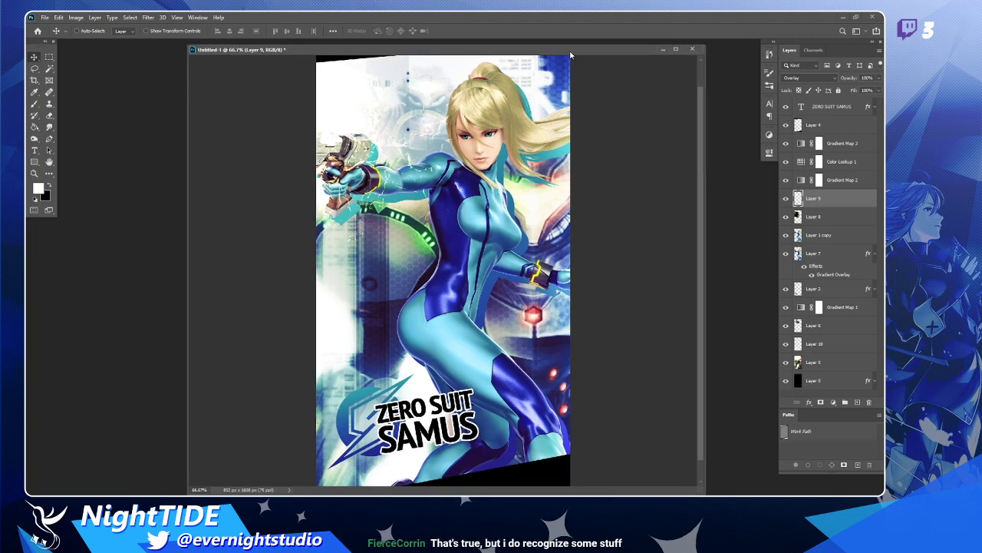
- Add a new layer above Layer 8 and paint soft black shading around the poster's edges with a large brush at 75% opacity
{"action": "left_click_drag", "start_coordinate": [703, 488], "coordinate": [738, 483]}
{"action": "scroll", "coordinate": [546, 332], "scroll_direction": "up", "scroll_amount": 3}
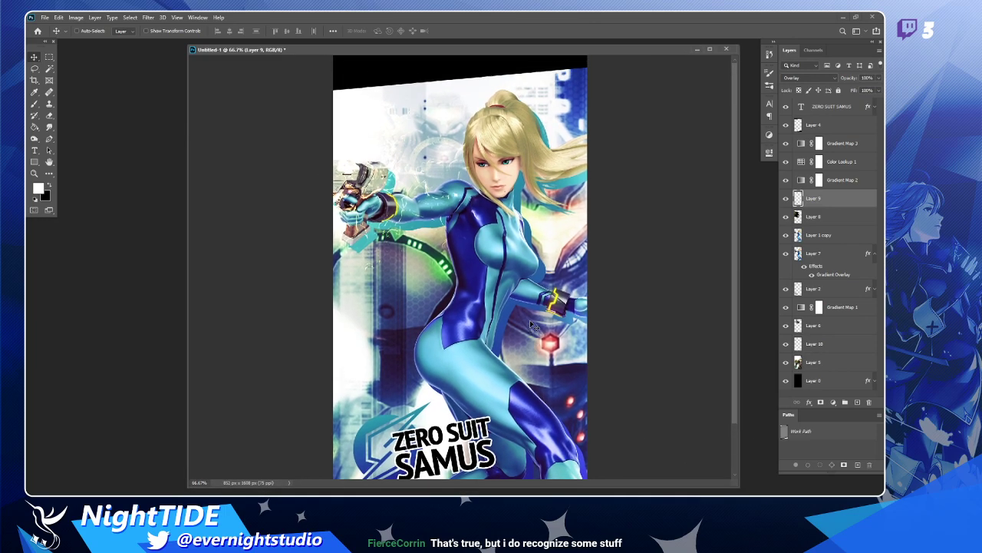
{"action": "scroll", "coordinate": [535, 325], "scroll_direction": "down", "scroll_amount": 3}
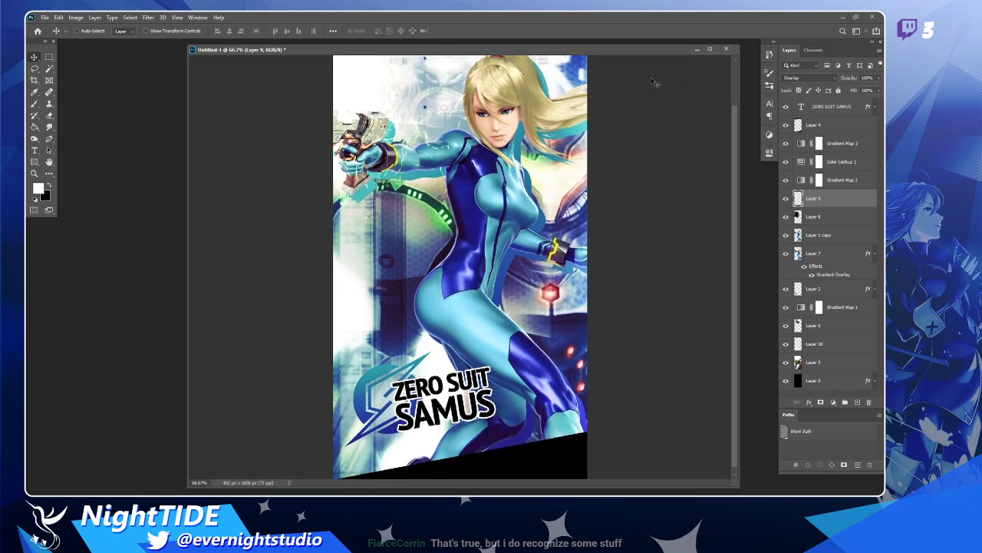
{"action": "left_click_drag", "start_coordinate": [607, 50], "coordinate": [586, 50]}
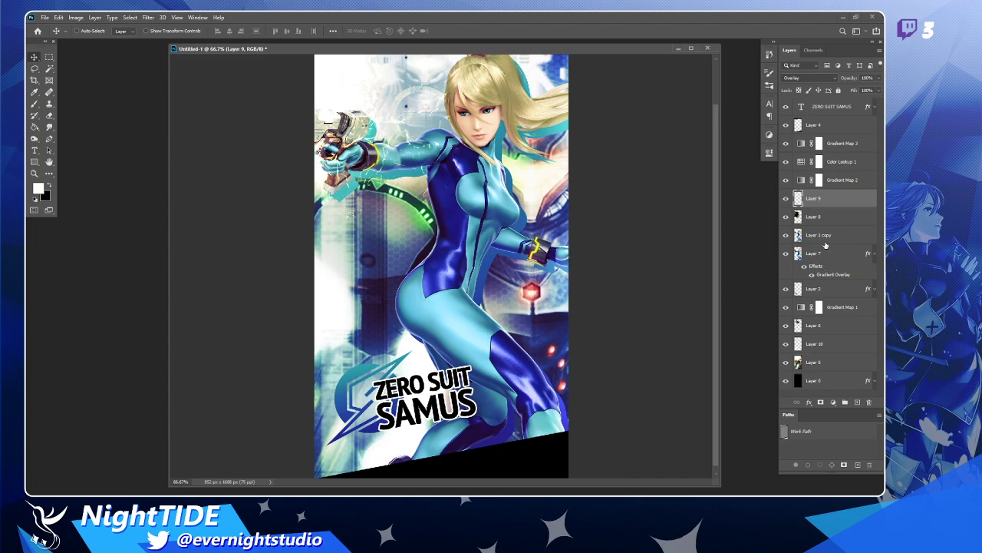
{"action": "left_click", "coordinate": [844, 218]}
{"action": "left_click", "coordinate": [858, 403]}
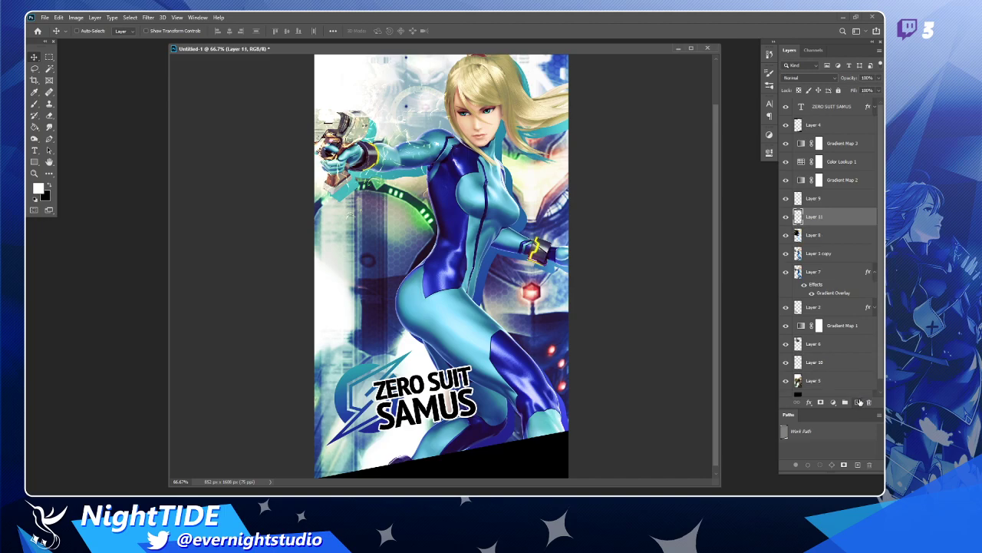
{"action": "key", "text": "z"}
{"action": "left_click", "coordinate": [462, 312], "text": "alt"}
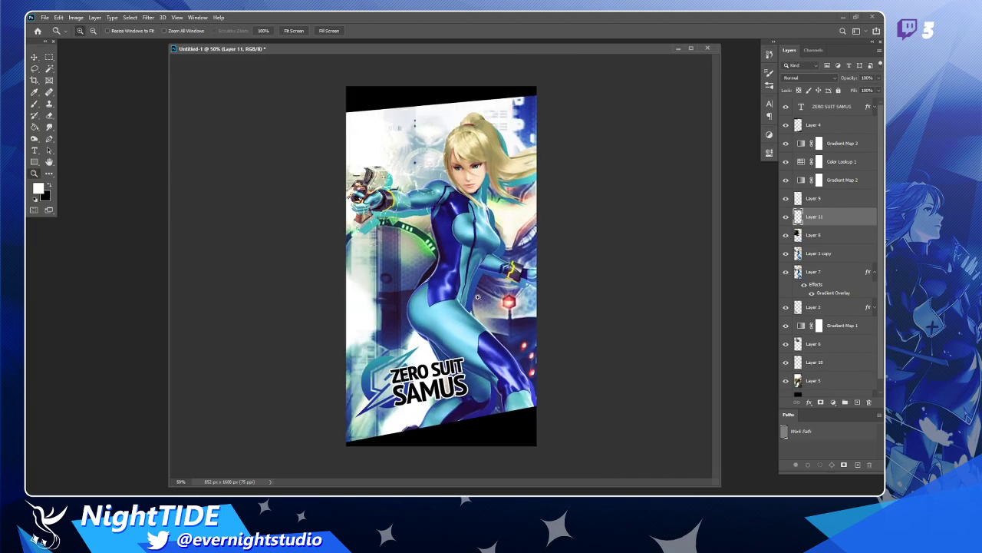
{"action": "key", "text": "x"}
{"action": "key", "text": "b"}
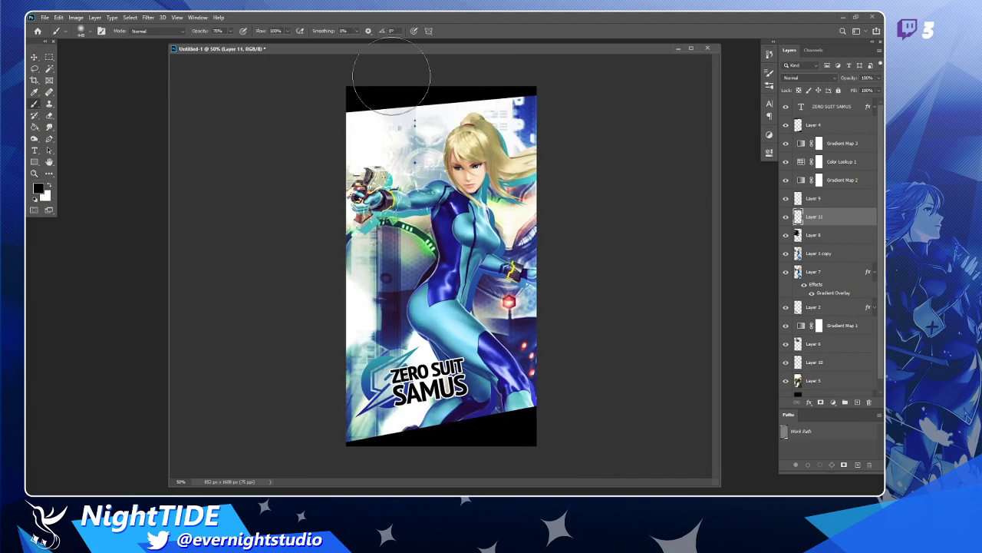
{"action": "mouse_move", "coordinate": [322, 99]}
{"action": "left_mouse_down"}
{"action": "mouse_move", "coordinate": [468, 69]}
{"action": "mouse_move", "coordinate": [597, 47]}
{"action": "mouse_move", "coordinate": [321, 76]}
{"action": "left_mouse_up"}
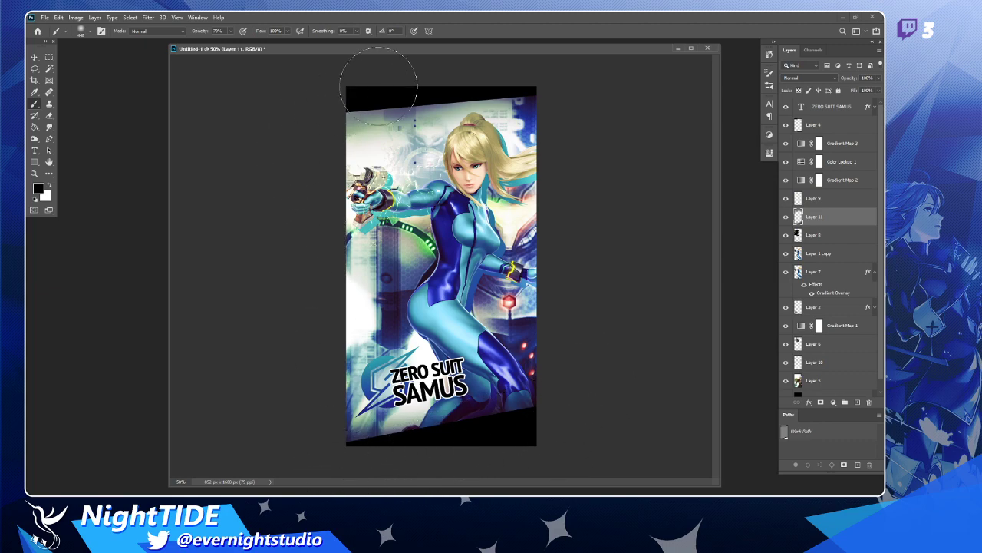
- Compare the poster with and without Layers 9 and 11, then try Layer 9 beneath Layer 11 and undo the reorder
{"action": "left_click", "coordinate": [785, 199]}
{"action": "left_click", "coordinate": [785, 199]}
{"action": "left_click", "coordinate": [785, 218]}
{"action": "left_click", "coordinate": [785, 218]}
{"action": "left_click_drag", "start_coordinate": [839, 201], "coordinate": [837, 222]}
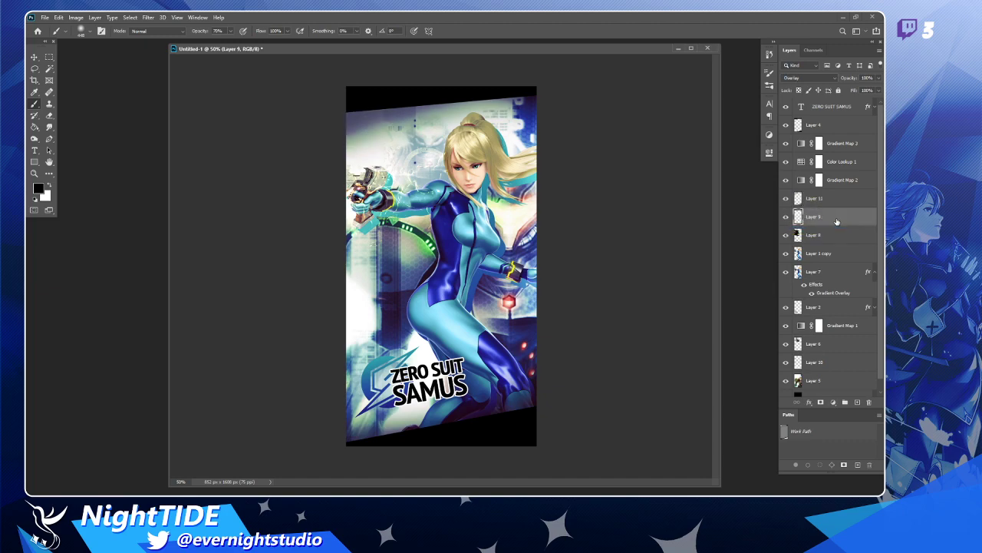
{"action": "key", "text": "ctrl+z"}
- Compare the poster with and without Layer 11 and erase part of its dark shading between the character's head and the gun
{"action": "key", "text": "e"}
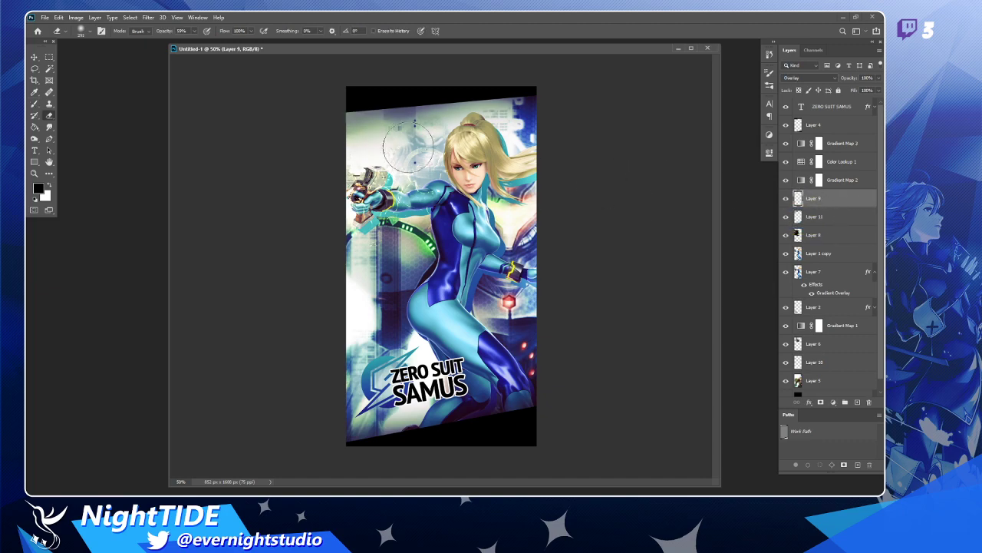
{"action": "left_click", "coordinate": [785, 218]}
{"action": "left_click", "coordinate": [785, 218]}
{"action": "left_click", "coordinate": [824, 220]}
{"action": "left_click_drag", "start_coordinate": [443, 131], "coordinate": [287, 175]}
{"action": "key", "text": "ctrl+z"}
{"action": "left_click_drag", "start_coordinate": [453, 136], "coordinate": [328, 169]}
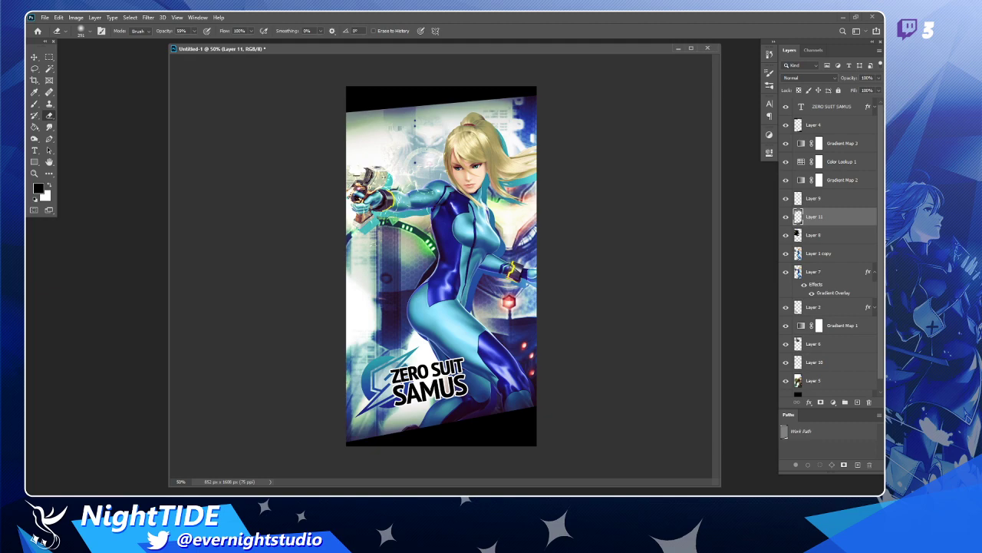
- Bring in the dark blue-and-orange debris image and float it in its own window over the poster
{"action": "left_click", "coordinate": [35, 174]}
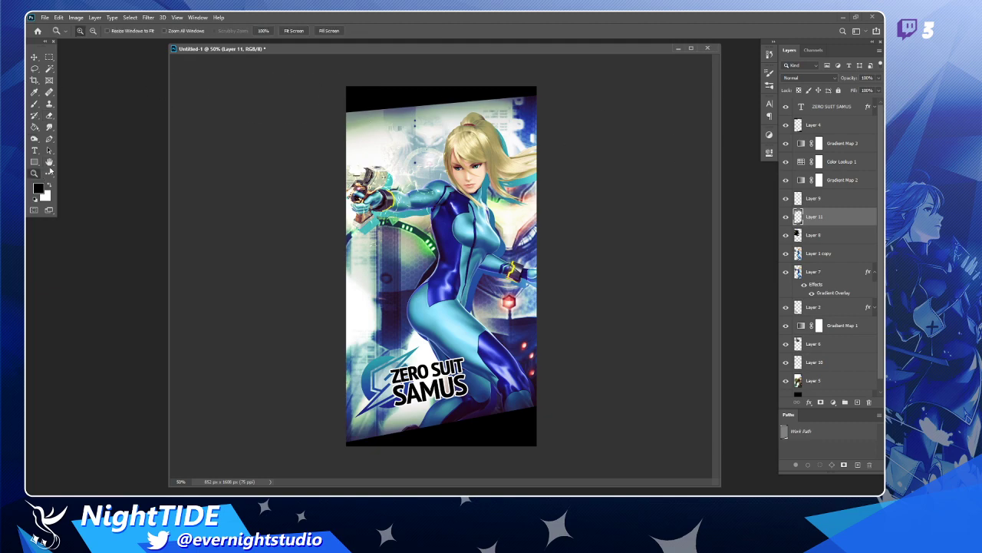
{"action": "left_click", "coordinate": [464, 248]}
{"action": "scroll", "coordinate": [464, 248], "scroll_direction": "down", "scroll_amount": 1}
{"action": "scroll", "coordinate": [464, 249], "scroll_direction": "up", "scroll_amount": 1}
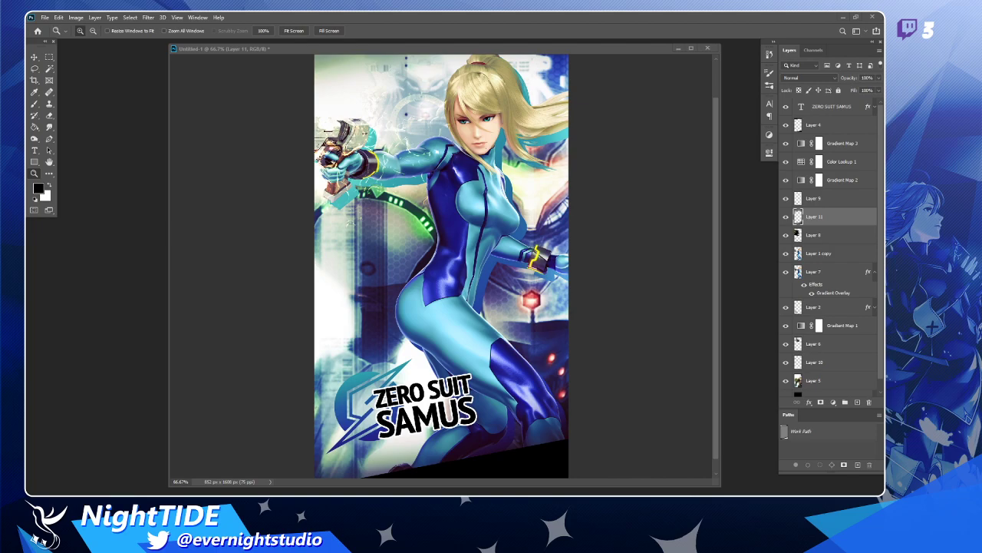
{"action": "left_click_drag", "start_coordinate": [883, 130], "coordinate": [114, 188]}
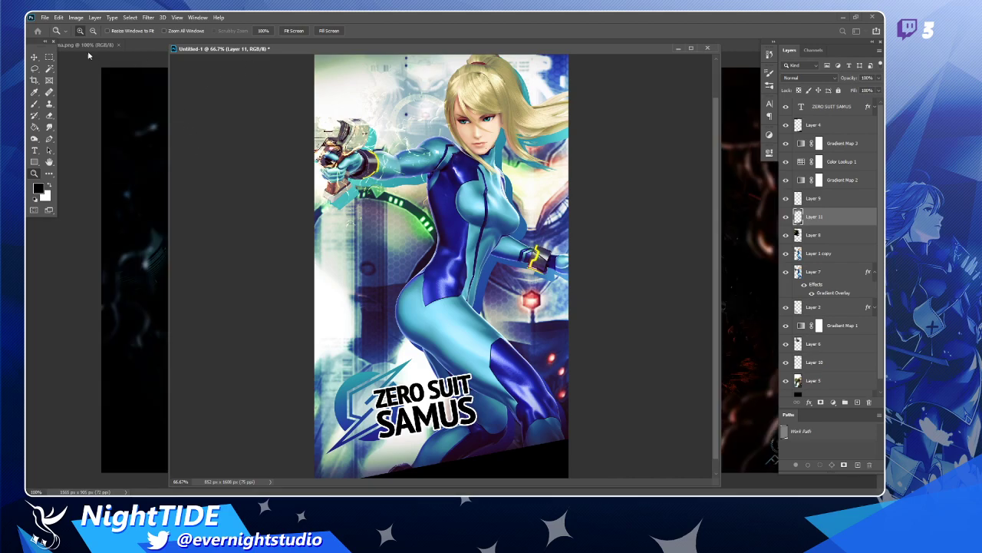
{"action": "left_click_drag", "start_coordinate": [91, 47], "coordinate": [151, 99]}
{"action": "left_click", "coordinate": [34, 57]}
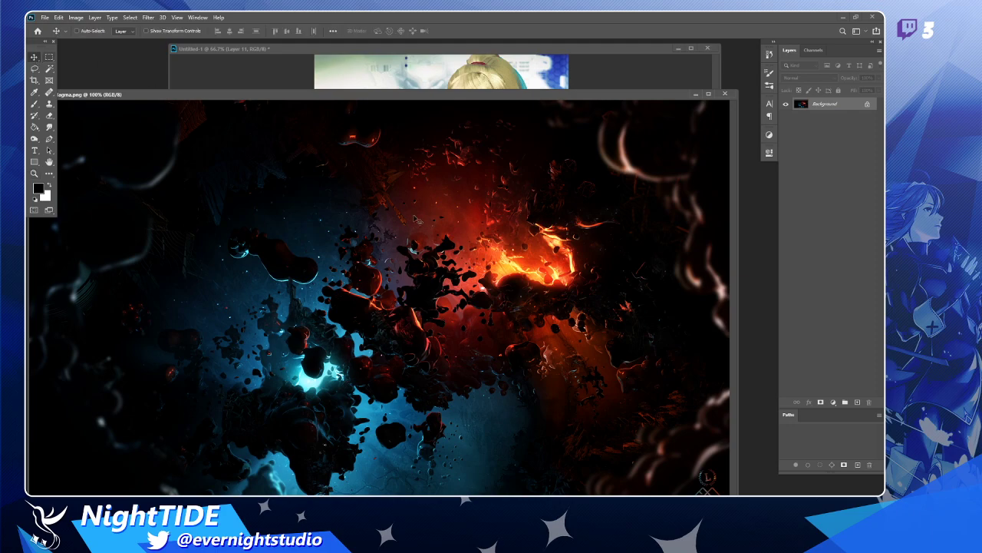
- Copy the debris image into the poster above Layer 11 and rotate it 90 degrees to fill the canvas
{"action": "left_click", "coordinate": [569, 81]}
{"action": "left_click_drag", "start_coordinate": [570, 80], "coordinate": [491, 354]}
{"action": "key", "text": "ctrl+t"}
{"action": "left_click_drag", "start_coordinate": [546, 183], "coordinate": [522, 344]}
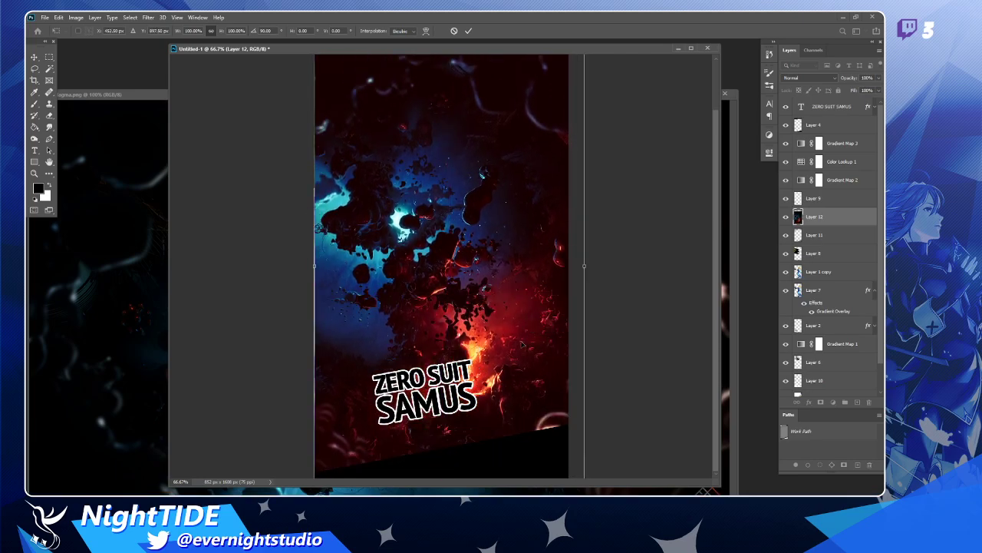
{"action": "key", "text": "Return"}
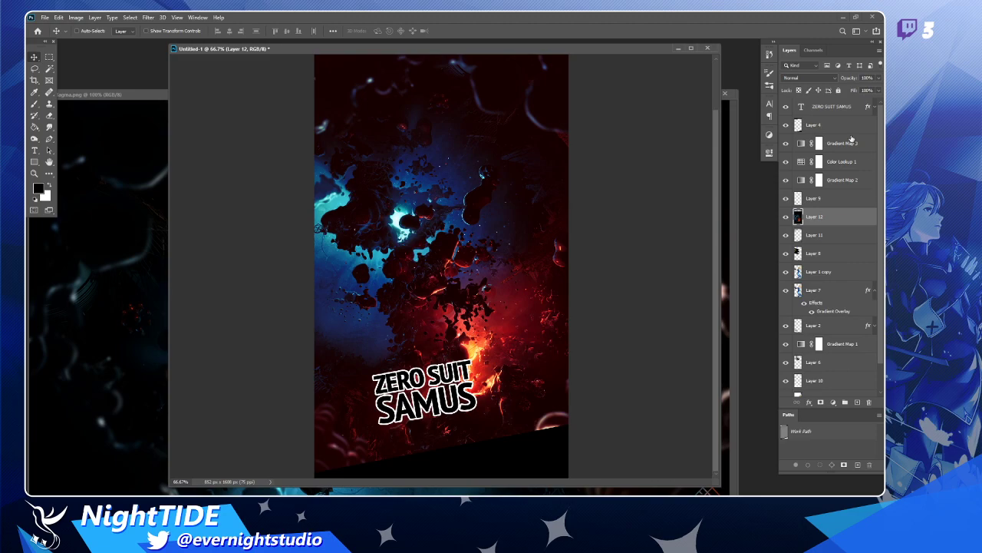
- Shift the debris image upward on the canvas and set its blend mode to Screen
{"action": "left_click_drag", "start_coordinate": [505, 209], "coordinate": [522, 273]}
{"action": "scroll", "coordinate": [522, 273], "scroll_direction": "down", "scroll_amount": 4}
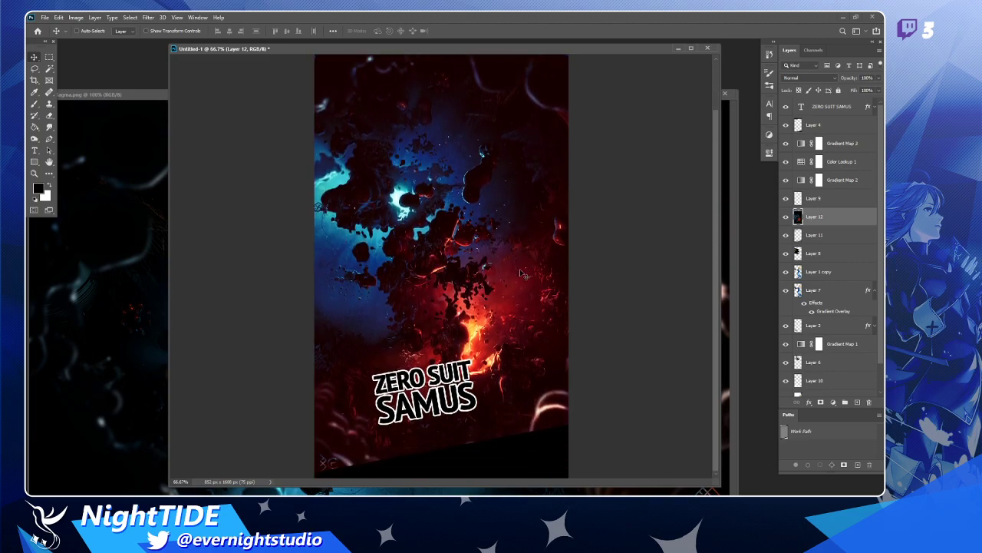
{"action": "left_click", "coordinate": [805, 80]}
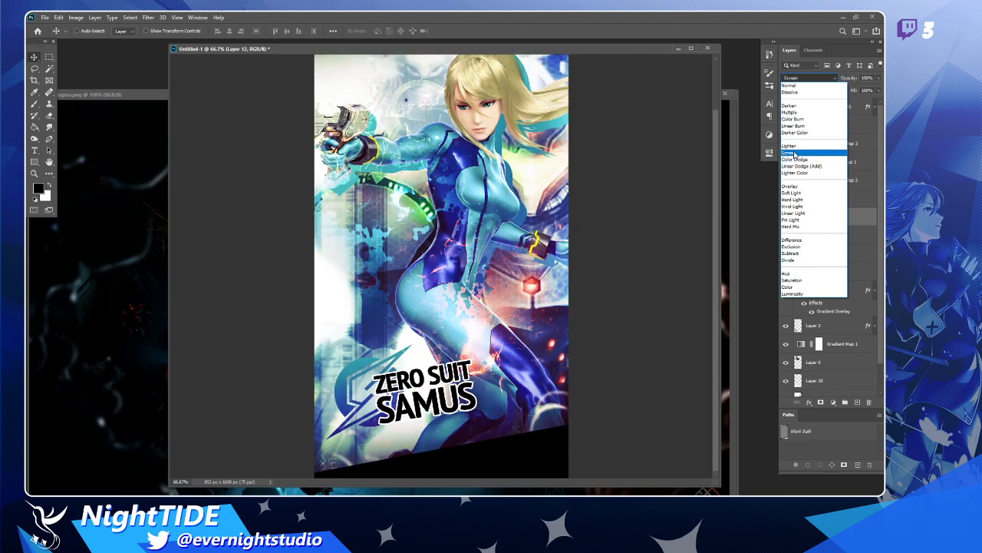
{"action": "left_click", "coordinate": [794, 153]}
- Rotate the debris layer to -90 degrees, enlarge it to about 111%, and place it over the poster's lower part behind the title
{"action": "left_click_drag", "start_coordinate": [473, 221], "coordinate": [477, 256]}
{"action": "key", "text": "ctrl+t"}
{"action": "left_click_drag", "start_coordinate": [587, 183], "coordinate": [372, 196]}
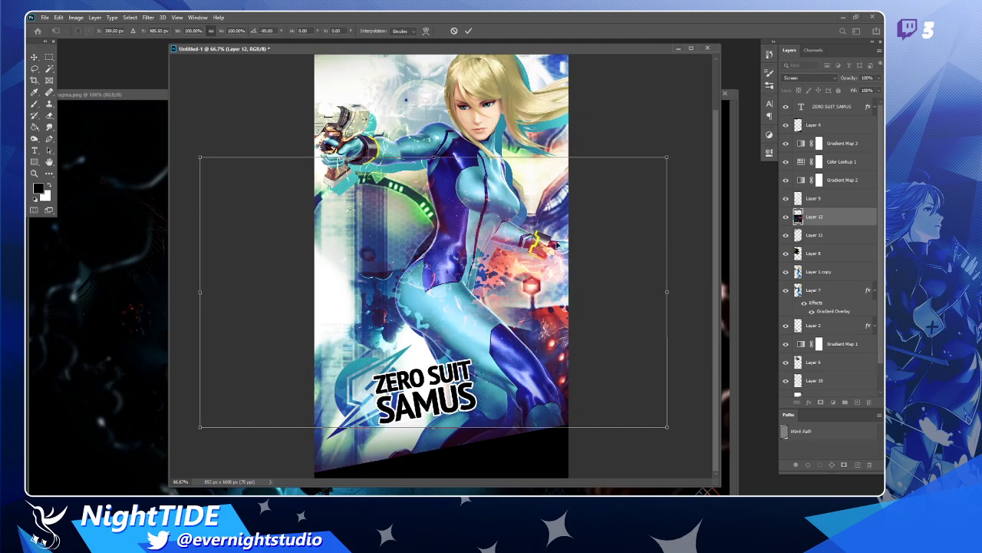
{"action": "left_click_drag", "start_coordinate": [570, 241], "coordinate": [495, 374]}
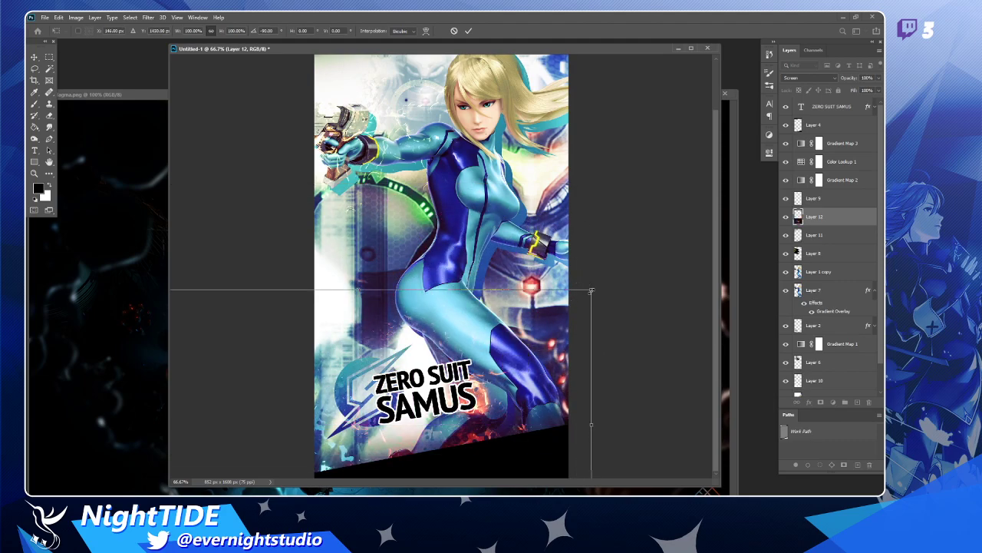
{"action": "left_click_drag", "start_coordinate": [591, 291], "coordinate": [625, 274]}
{"action": "mouse_move", "coordinate": [566, 329]}
{"action": "left_mouse_down"}
{"action": "mouse_move", "coordinate": [553, 337]}
{"action": "mouse_move", "coordinate": [550, 329]}
{"action": "left_mouse_up"}
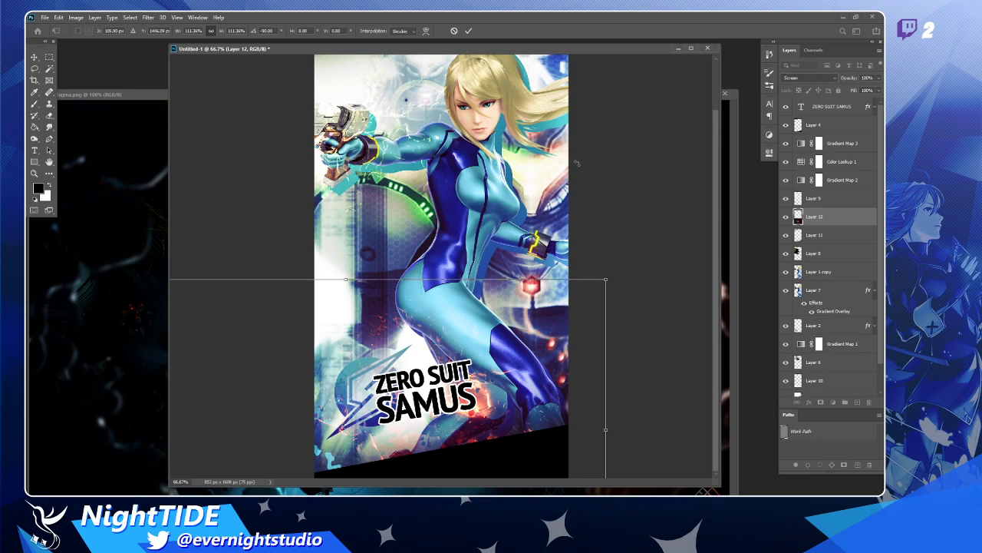
{"action": "key", "text": "Return"}
{"action": "left_click_drag", "start_coordinate": [511, 343], "coordinate": [510, 350]}
- Move Layer 12 above Layer 9 and compare the poster with and without the debris effect
{"action": "left_click_drag", "start_coordinate": [837, 219], "coordinate": [838, 199]}
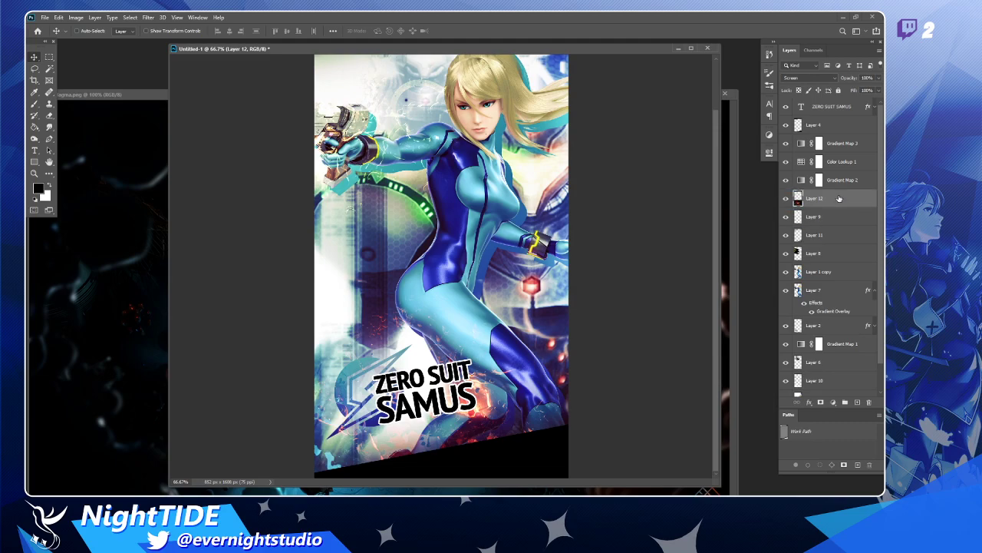
{"action": "left_click", "coordinate": [785, 199]}
{"action": "left_click", "coordinate": [786, 198]}
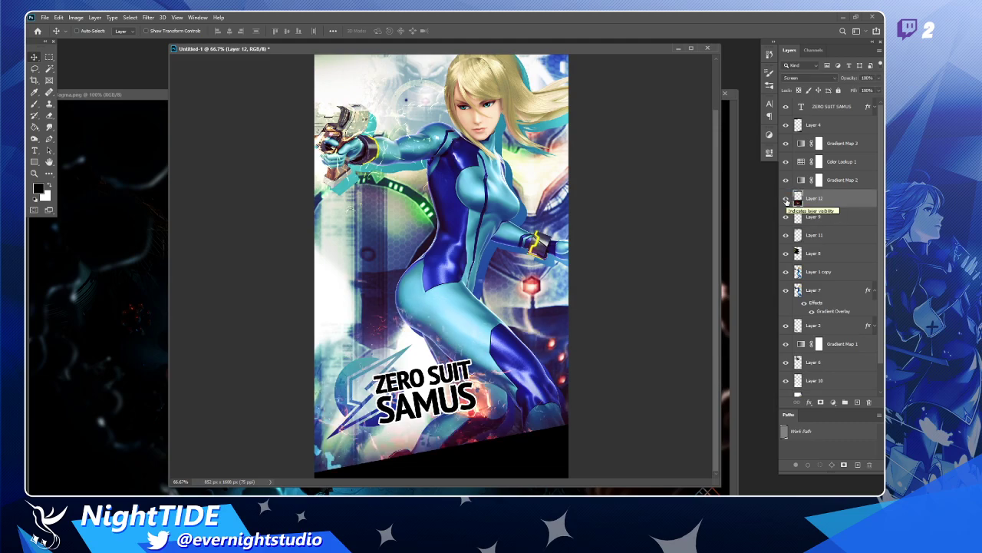
- Close the source debris image, then reposition and resize the poster window to review the whole composition
{"action": "left_click", "coordinate": [157, 96]}
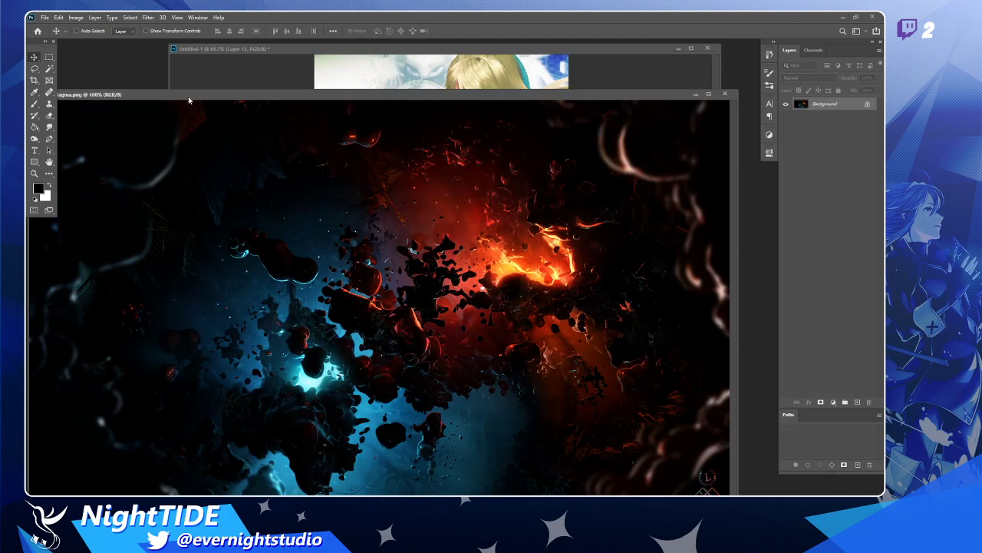
{"action": "left_click", "coordinate": [725, 94]}
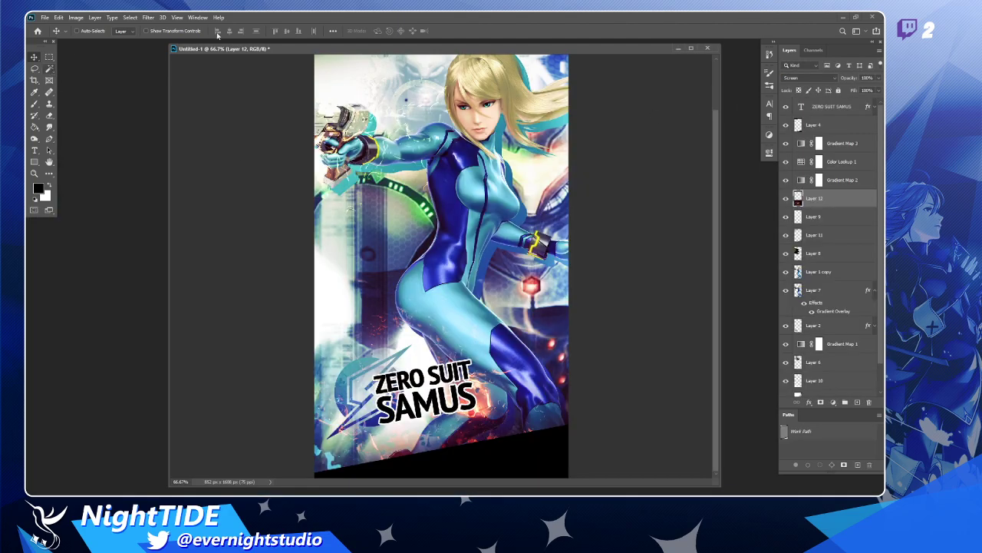
{"action": "left_click_drag", "start_coordinate": [293, 53], "coordinate": [287, 53]}
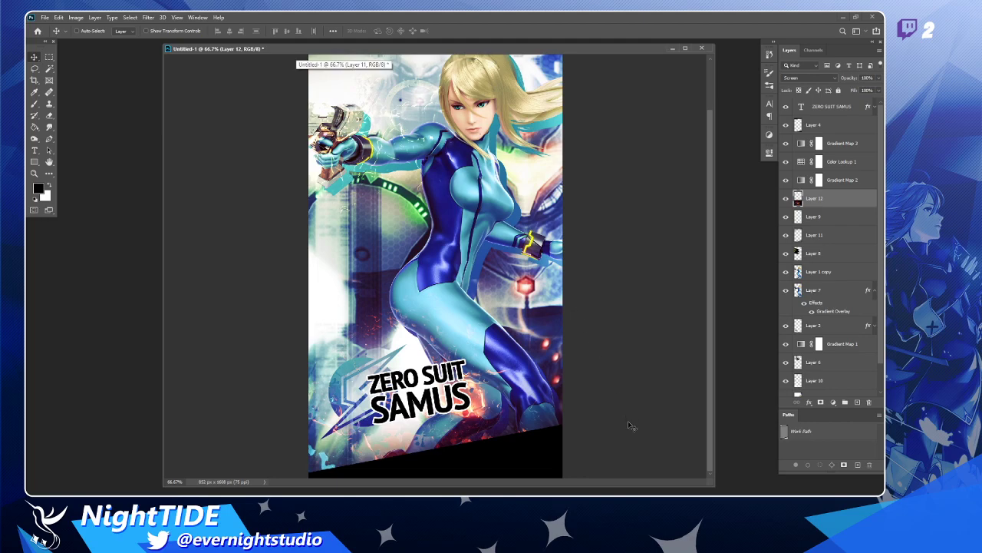
{"action": "left_click_drag", "start_coordinate": [711, 483], "coordinate": [726, 465]}
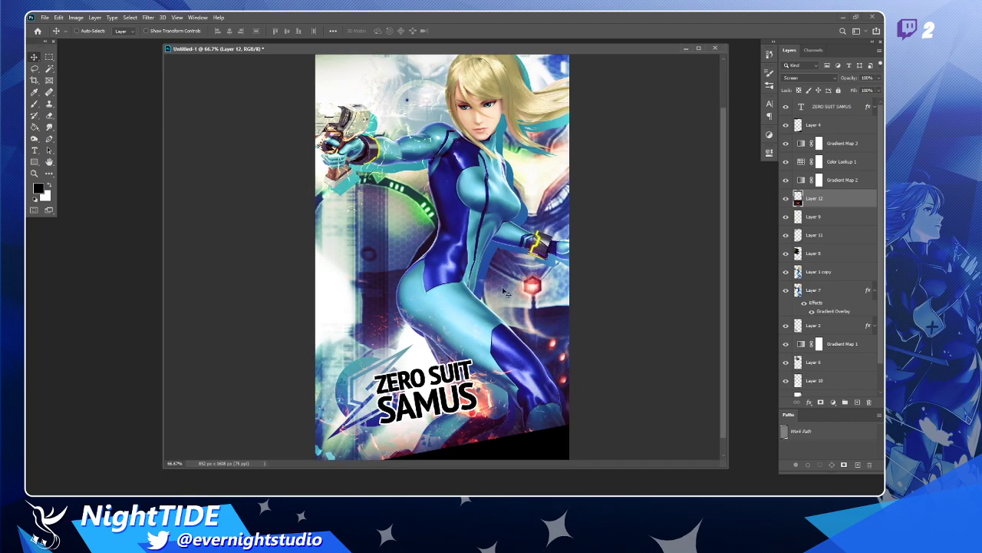
{"action": "scroll", "coordinate": [427, 321], "scroll_direction": "down", "scroll_amount": 1}
{"action": "scroll", "coordinate": [427, 321], "scroll_direction": "up", "scroll_amount": 5}
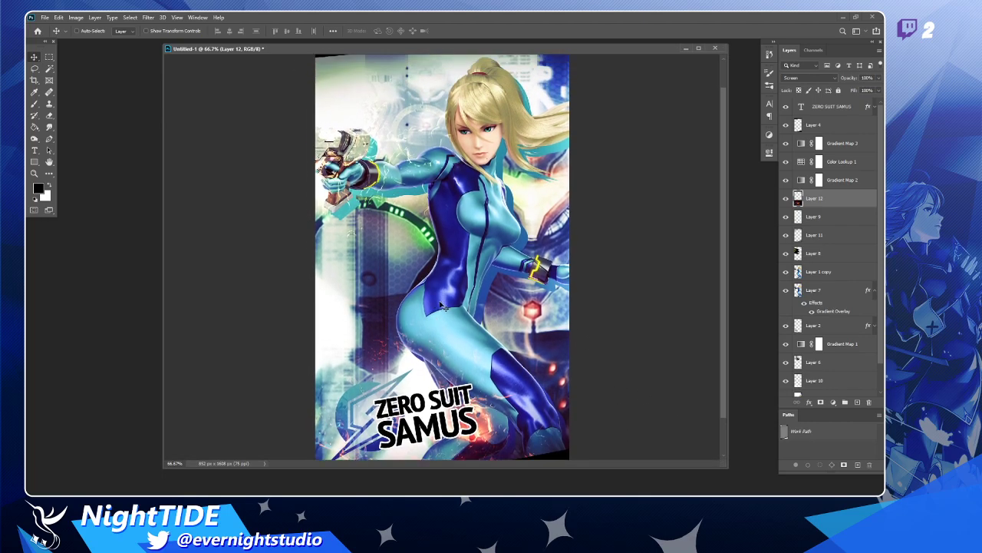
{"action": "scroll", "coordinate": [470, 169], "scroll_direction": "down", "scroll_amount": 5}
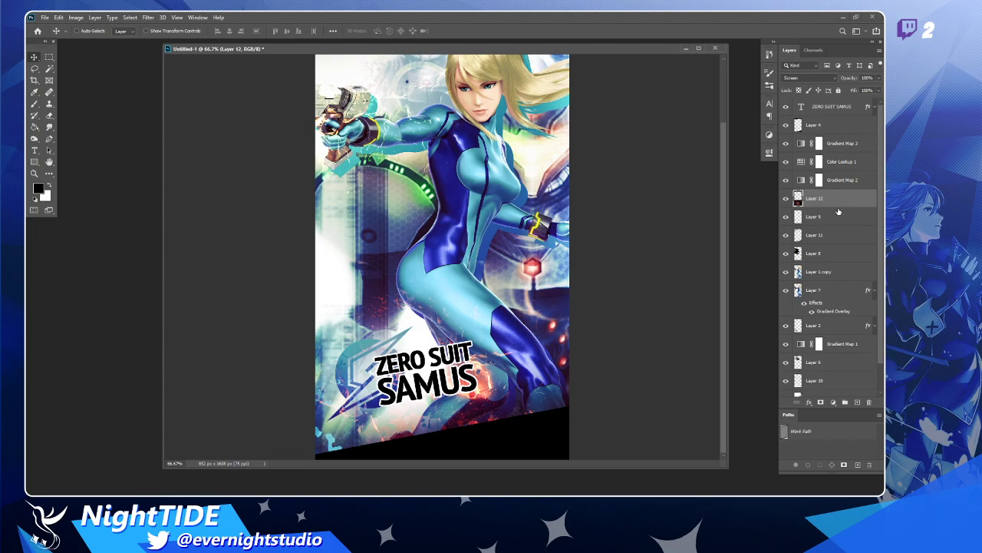
- Move the ZERO SUIT SAMUS text layer beneath Layer 8 and reposition Layer 12's fiery debris around the title
{"action": "left_click", "coordinate": [837, 108]}
{"action": "left_click_drag", "start_coordinate": [858, 109], "coordinate": [836, 266]}
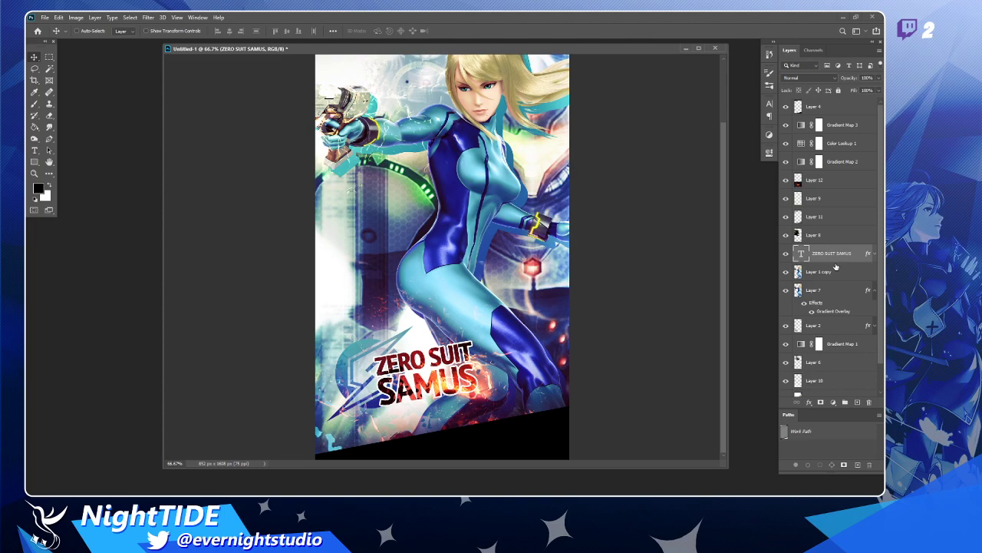
{"action": "left_click", "coordinate": [835, 181]}
{"action": "mouse_move", "coordinate": [491, 282]}
{"action": "left_mouse_down"}
{"action": "mouse_move", "coordinate": [492, 299]}
{"action": "mouse_move", "coordinate": [496, 289]}
{"action": "left_mouse_up"}
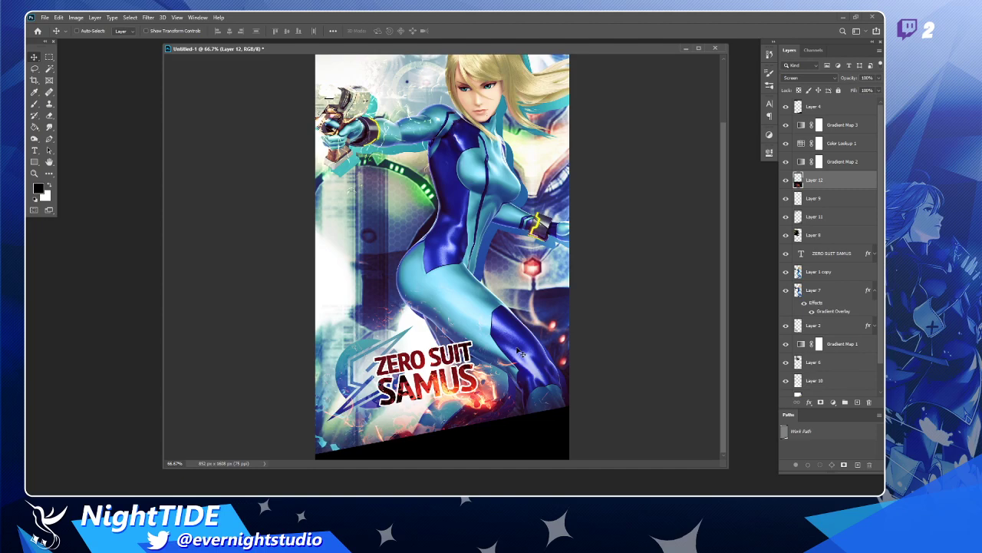
- Compare the poster with and without Layer 12 and nudge its debris slightly beside the title
{"action": "left_click", "coordinate": [785, 180]}
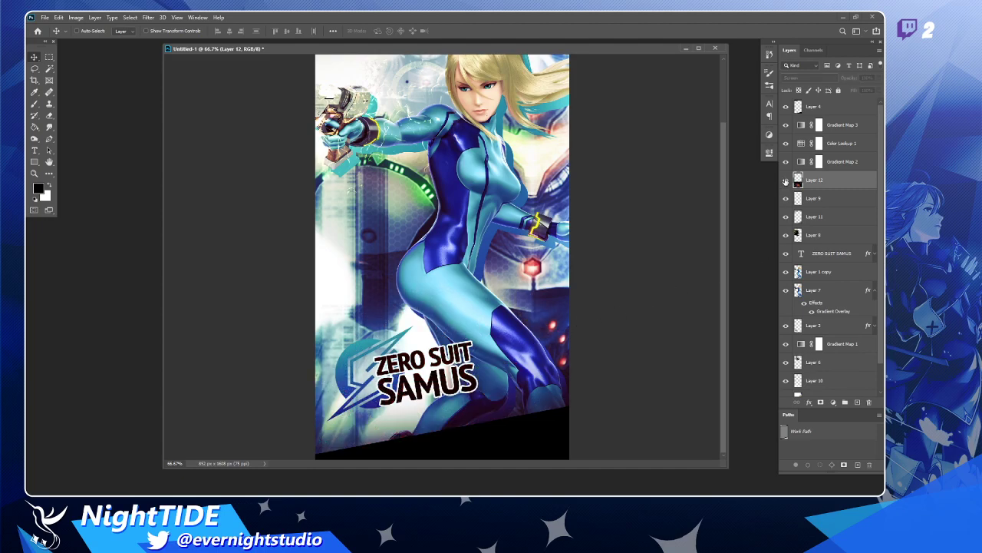
{"action": "left_click", "coordinate": [786, 180]}
{"action": "key", "text": "e"}
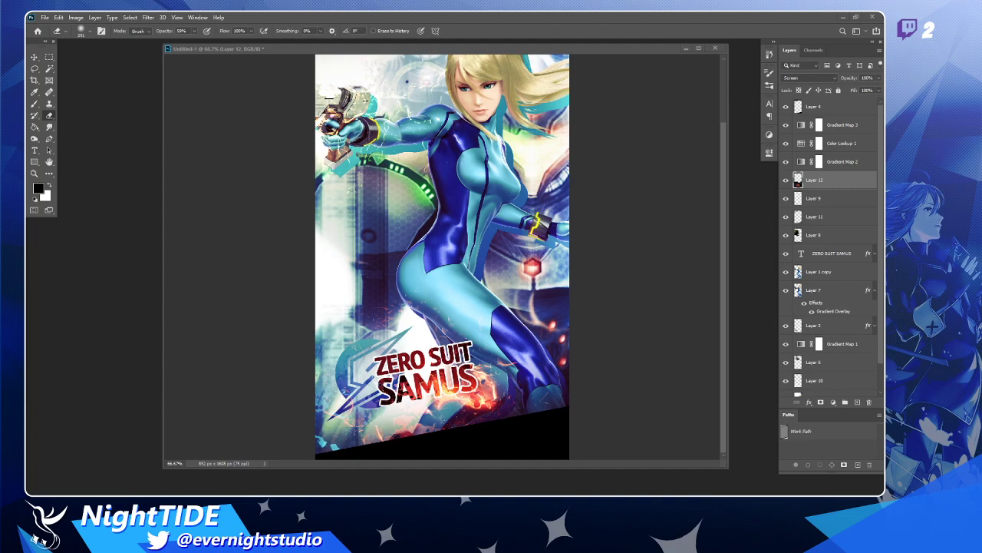
{"action": "left_click", "coordinate": [34, 58]}
{"action": "left_click_drag", "start_coordinate": [559, 383], "coordinate": [569, 390]}
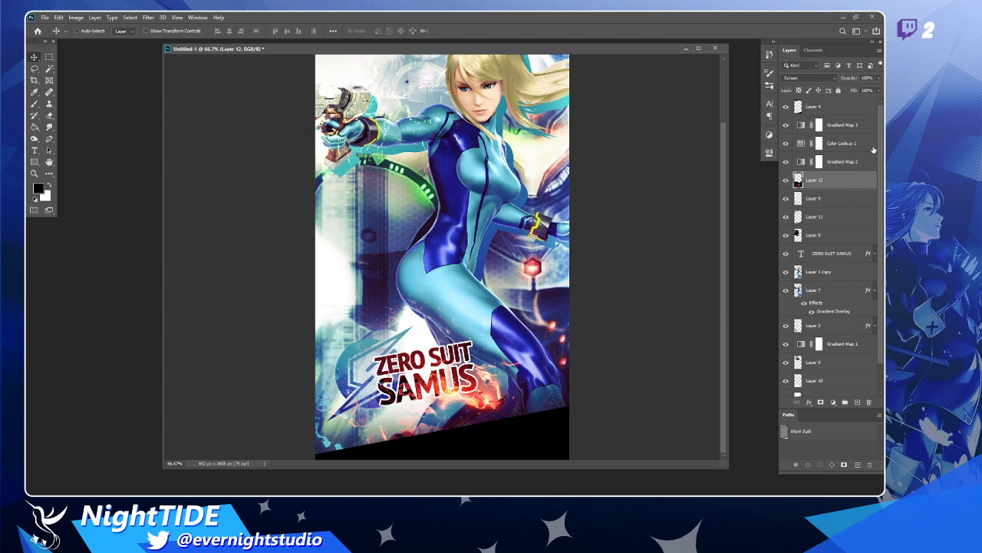
- Check Layer 12's effect once more and move the layer beneath Layer 11, directly above Layer 8
{"action": "left_click", "coordinate": [785, 179]}
{"action": "left_click", "coordinate": [786, 180]}
{"action": "left_click_drag", "start_coordinate": [839, 182], "coordinate": [830, 228]}
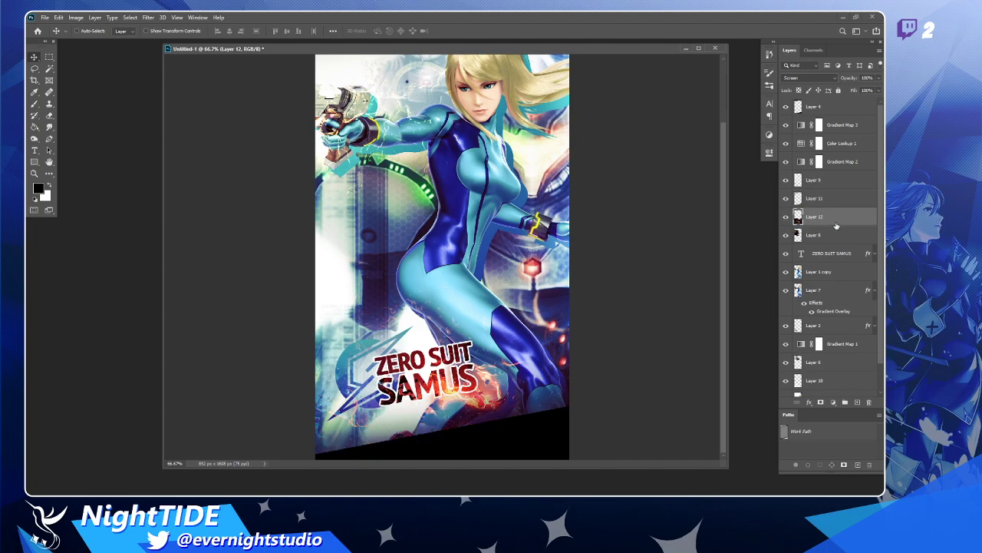
- Try Layer 12 at 65% opacity in Screen mode and restore it to 100%
{"action": "mouse_move", "coordinate": [839, 218]}
{"action": "left_mouse_down"}
{"action": "mouse_move", "coordinate": [840, 197]}
{"action": "mouse_move", "coordinate": [840, 227]}
{"action": "left_mouse_up"}
{"action": "left_click", "coordinate": [879, 90]}
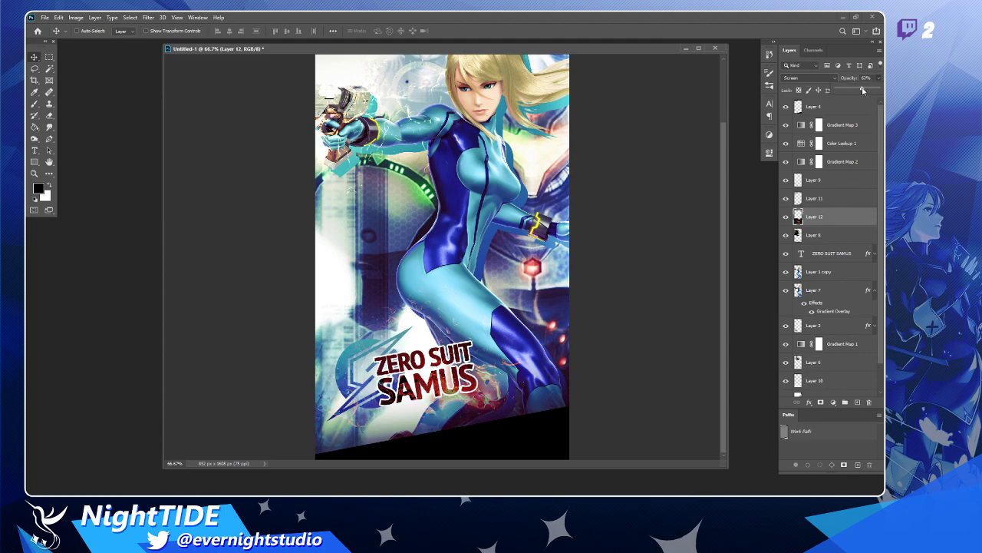
{"action": "left_click", "coordinate": [795, 79]}
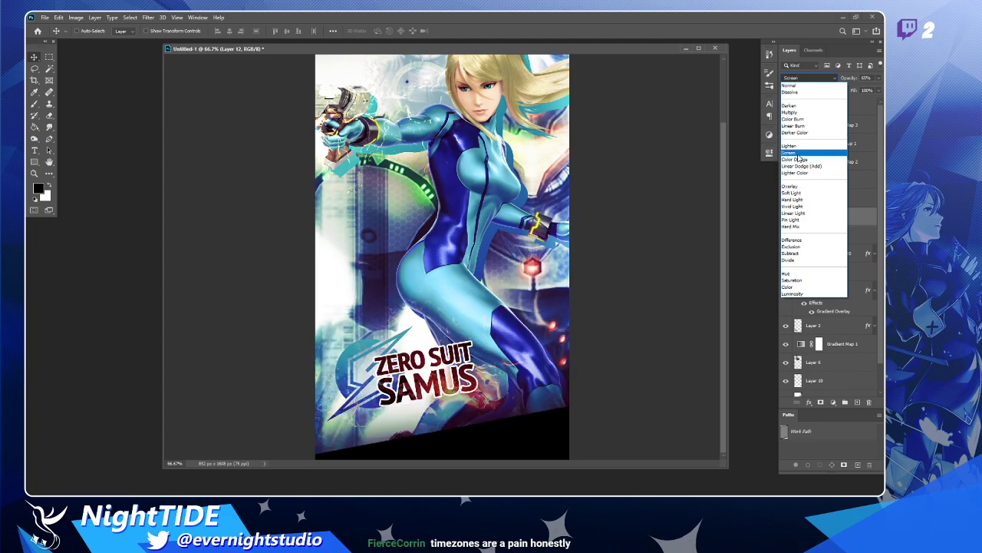
{"action": "left_click", "coordinate": [869, 254]}
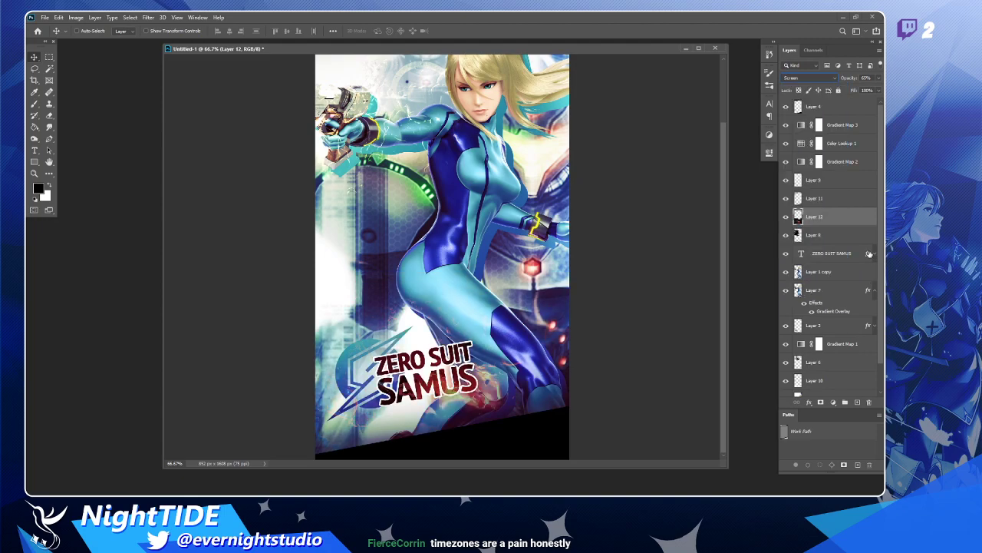
{"action": "left_click", "coordinate": [877, 79]}
{"action": "left_click_drag", "start_coordinate": [864, 89], "coordinate": [878, 89]}
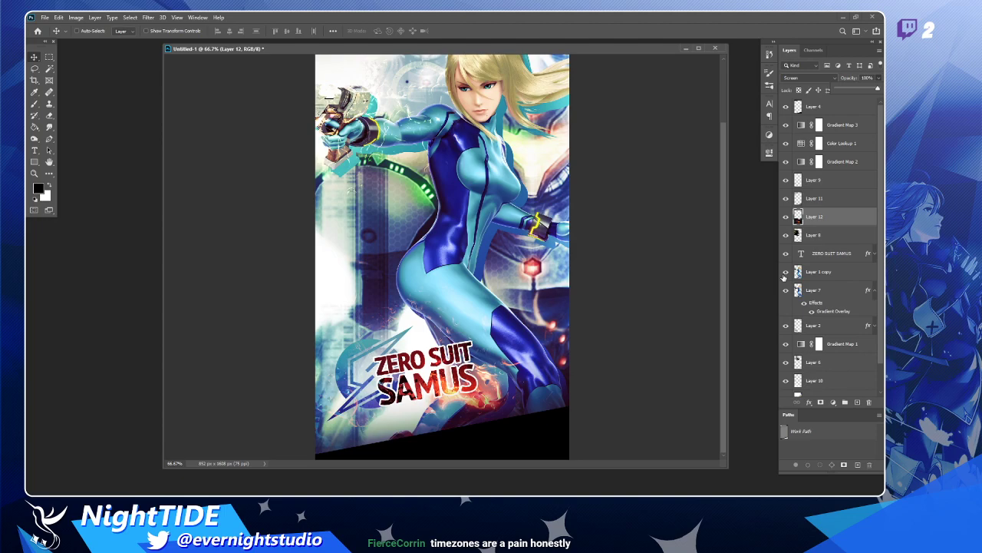
- Shift Layer 12's debris toward orange with a Hue/Saturation adjustment of hue +18, keeping saturation and lightness at 0
{"action": "left_click", "coordinate": [847, 222]}
{"action": "key", "text": "ctrl+u"}
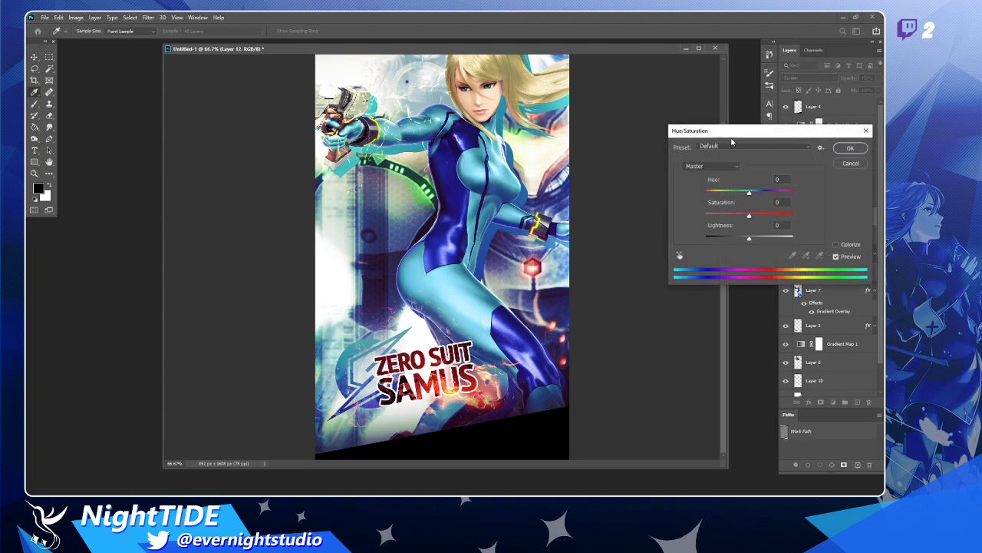
{"action": "left_click_drag", "start_coordinate": [773, 136], "coordinate": [687, 144]}
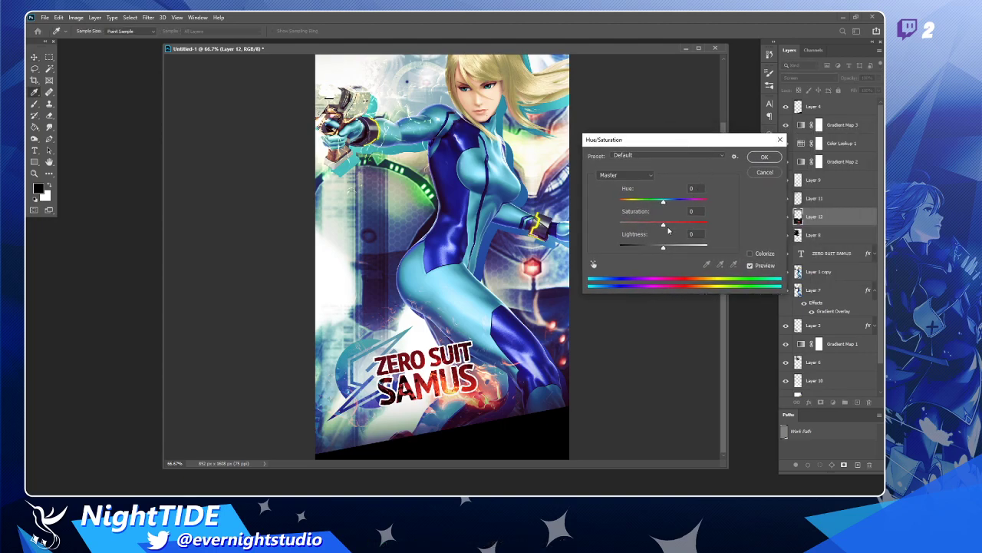
{"action": "mouse_move", "coordinate": [664, 203]}
{"action": "left_mouse_down"}
{"action": "mouse_move", "coordinate": [628, 204]}
{"action": "mouse_move", "coordinate": [705, 204]}
{"action": "mouse_move", "coordinate": [674, 207]}
{"action": "left_mouse_up"}
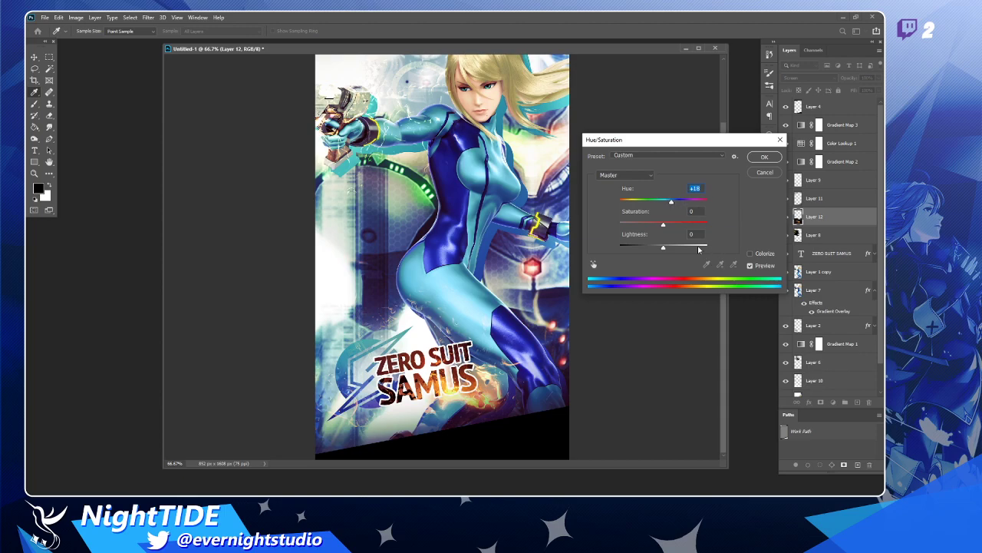
{"action": "mouse_move", "coordinate": [665, 249]}
{"action": "left_mouse_down"}
{"action": "mouse_move", "coordinate": [653, 249]}
{"action": "mouse_move", "coordinate": [677, 254]}
{"action": "mouse_move", "coordinate": [666, 251]}
{"action": "left_mouse_up"}
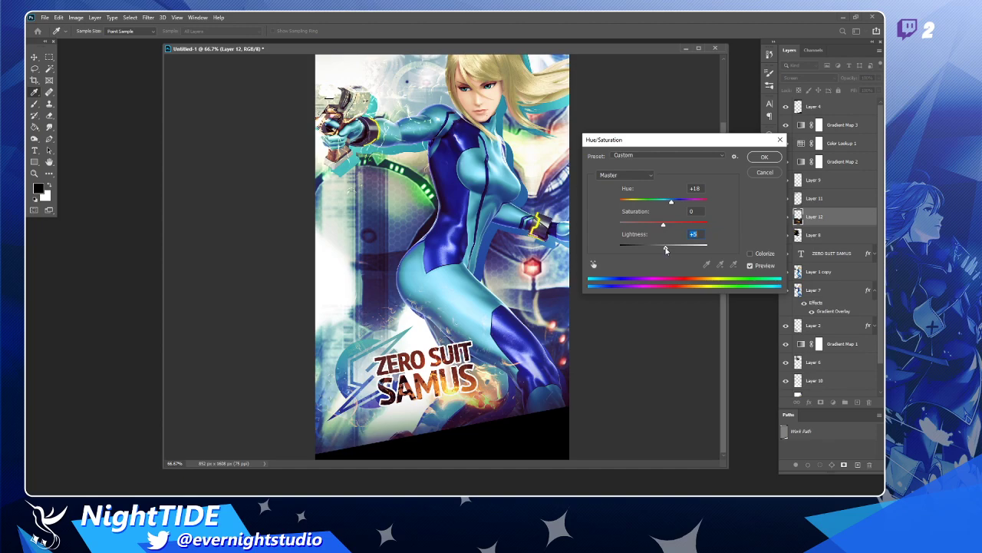
{"action": "left_click_drag", "start_coordinate": [665, 249], "coordinate": [645, 250]}
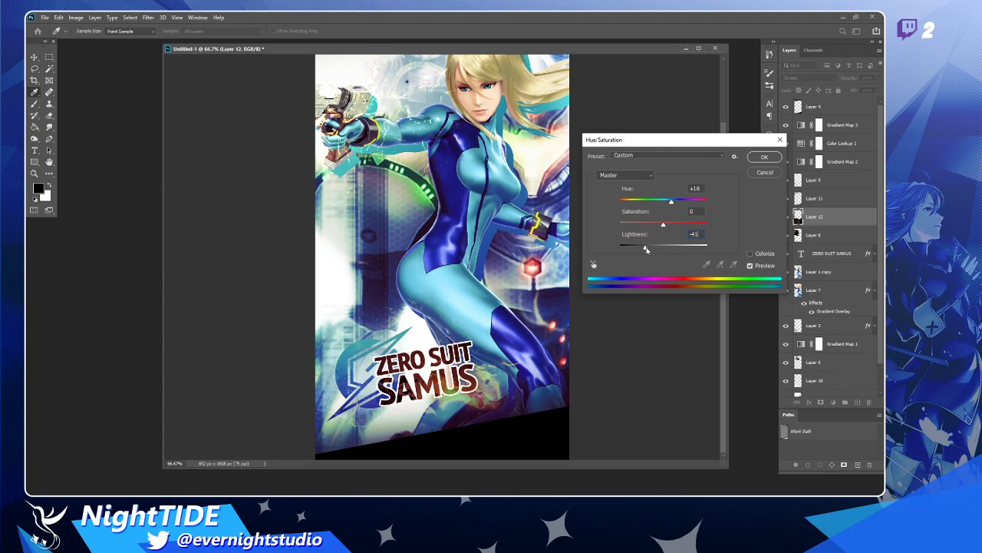
{"action": "mouse_move", "coordinate": [645, 249]}
{"action": "left_mouse_down"}
{"action": "mouse_move", "coordinate": [618, 250]}
{"action": "mouse_move", "coordinate": [663, 249]}
{"action": "left_mouse_up"}
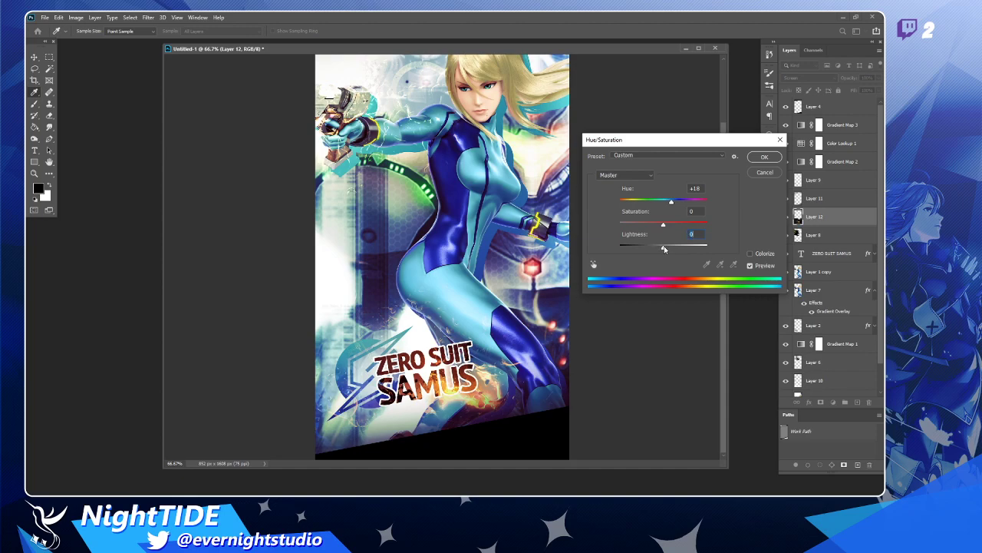
{"action": "left_click", "coordinate": [750, 266]}
{"action": "left_click", "coordinate": [750, 265]}
{"action": "left_click", "coordinate": [764, 158]}
- Erase Layer 12's fiery debris from over the ZERO SUIT SAMUS lettering using a smaller soft eraser with 0% hardness
{"action": "mouse_move", "coordinate": [834, 228]}
{"action": "left_mouse_down"}
{"action": "mouse_move", "coordinate": [827, 264]}
{"action": "mouse_move", "coordinate": [833, 215]}
{"action": "left_mouse_up"}
{"action": "key", "text": "r"}
{"action": "left_click", "coordinate": [785, 220]}
{"action": "left_click", "coordinate": [786, 219]}
{"action": "key", "text": "e"}
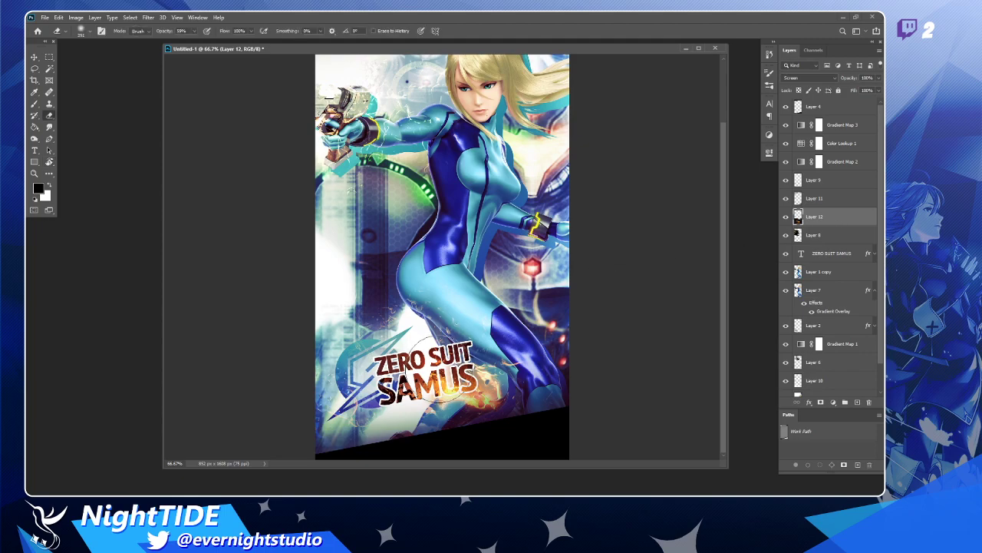
{"action": "right_click", "coordinate": [445, 260]}
{"action": "left_click", "coordinate": [511, 278]}
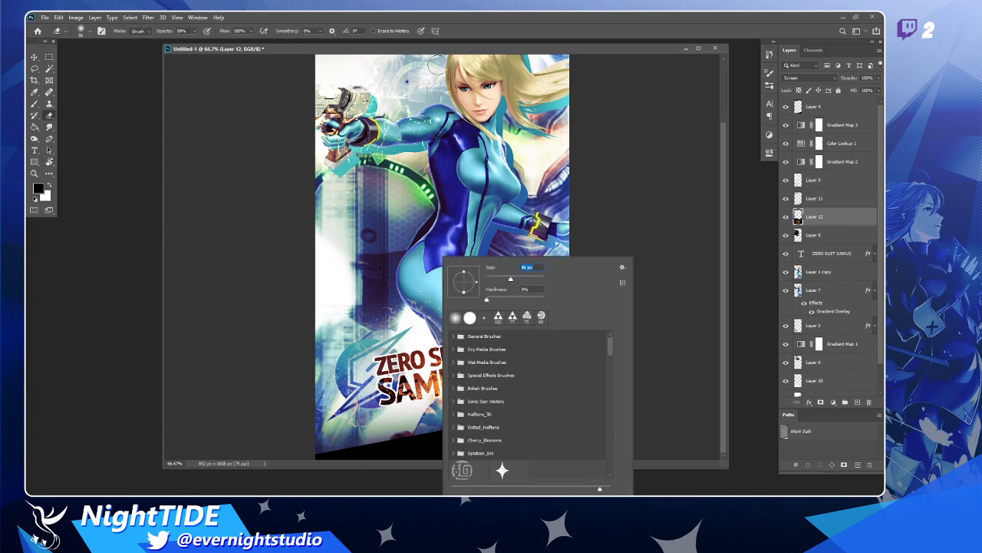
{"action": "key", "text": "Return"}
{"action": "left_click_drag", "start_coordinate": [454, 386], "coordinate": [403, 384]}
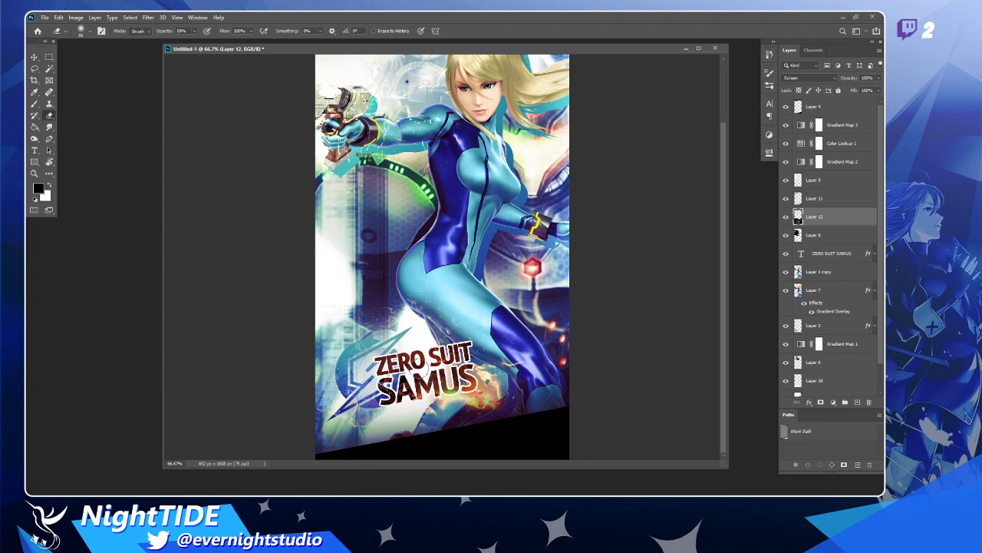
{"action": "mouse_move", "coordinate": [418, 386]}
{"action": "left_mouse_down"}
{"action": "mouse_move", "coordinate": [435, 383]}
{"action": "mouse_move", "coordinate": [430, 376]}
{"action": "mouse_move", "coordinate": [461, 379]}
{"action": "mouse_move", "coordinate": [449, 357]}
{"action": "mouse_move", "coordinate": [396, 366]}
{"action": "left_mouse_up"}
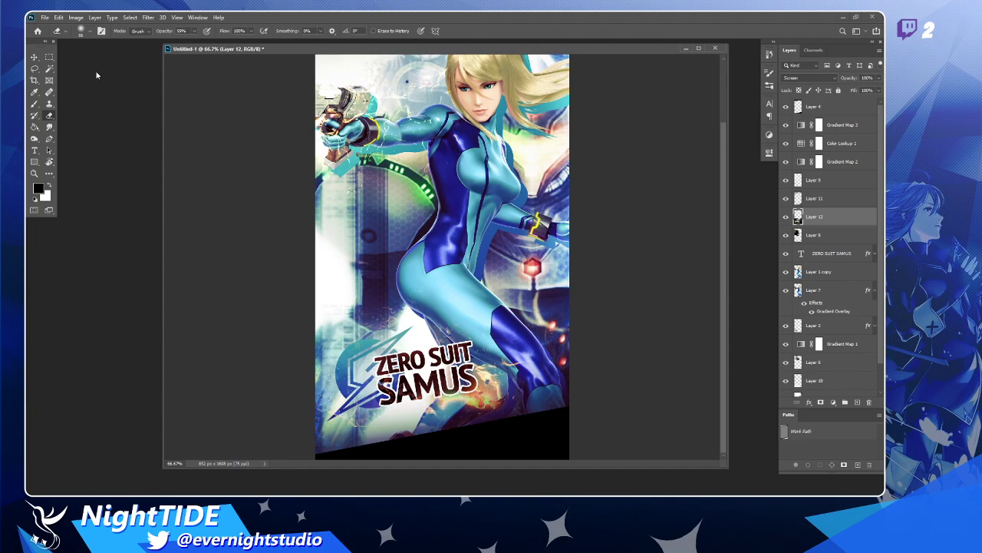
- View the whole poster at 50%, compare it with and without Layer 8, and select that layer
{"action": "left_click", "coordinate": [34, 58]}
{"action": "left_click_drag", "start_coordinate": [425, 226], "coordinate": [424, 299]}
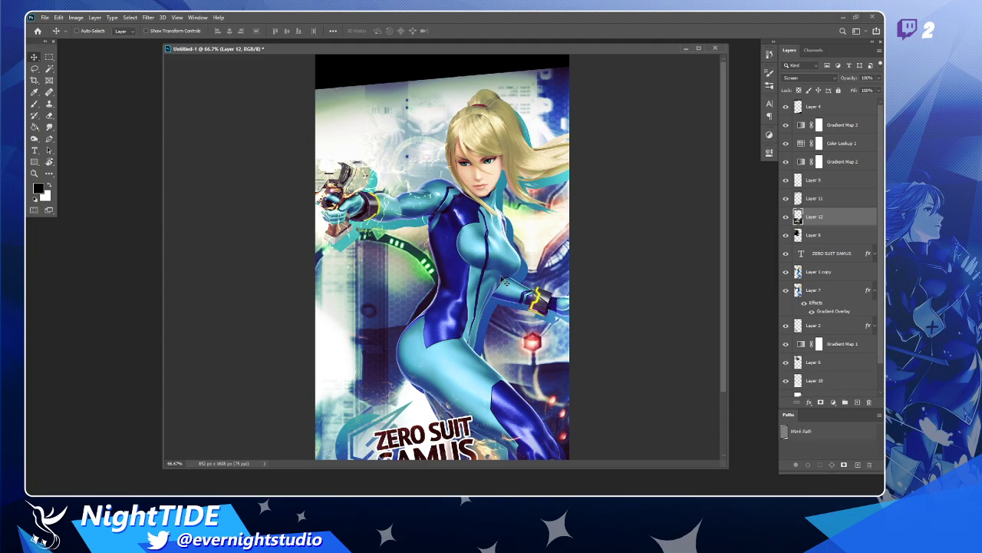
{"action": "key", "text": "z"}
{"action": "left_click", "coordinate": [522, 258], "text": "alt"}
{"action": "key", "text": "v"}
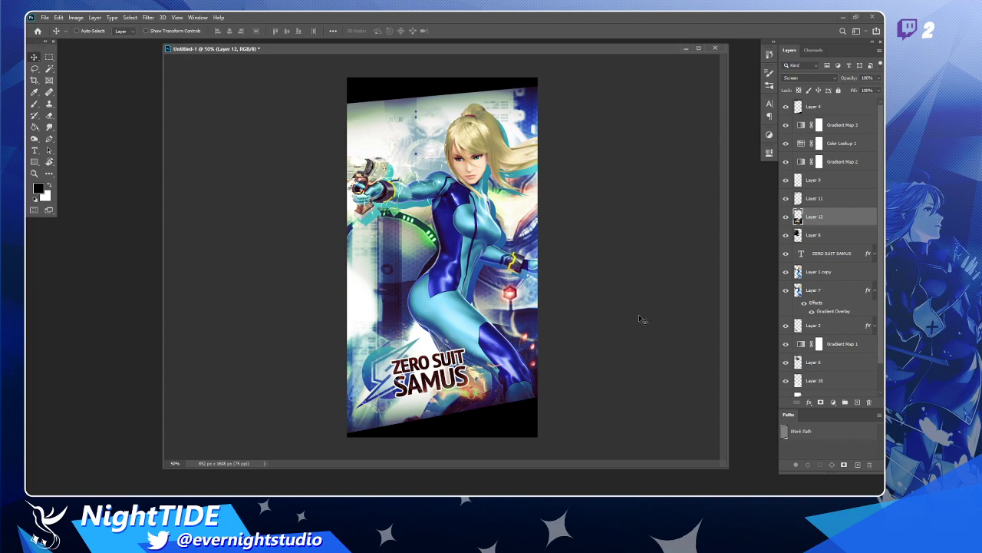
{"action": "left_click", "coordinate": [786, 236]}
{"action": "left_click", "coordinate": [786, 237]}
{"action": "left_click", "coordinate": [786, 236]}
{"action": "left_click", "coordinate": [786, 236]}
{"action": "left_click", "coordinate": [812, 239]}
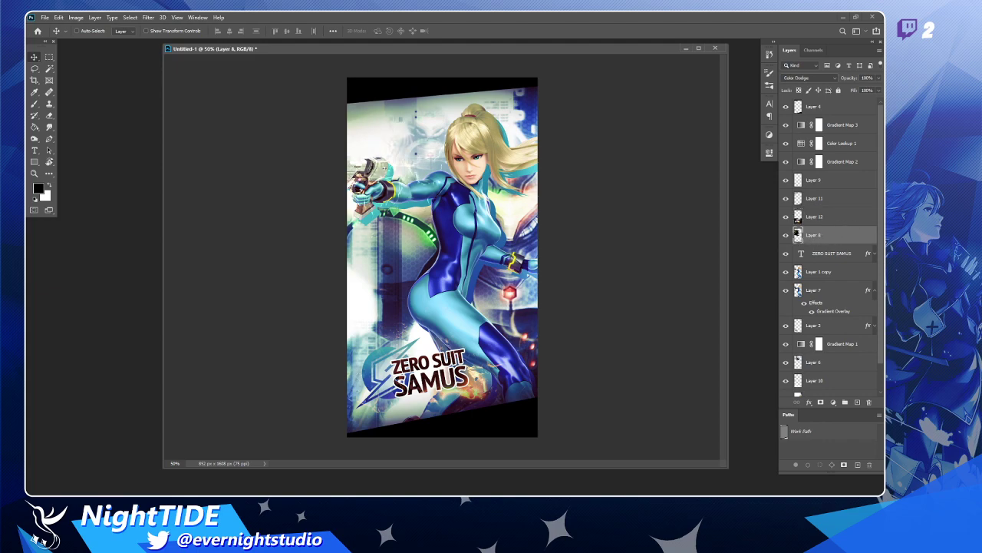
- Reposition and widen the poster window and magnify the artwork to 66.7% for closer review
{"action": "key", "text": "e"}
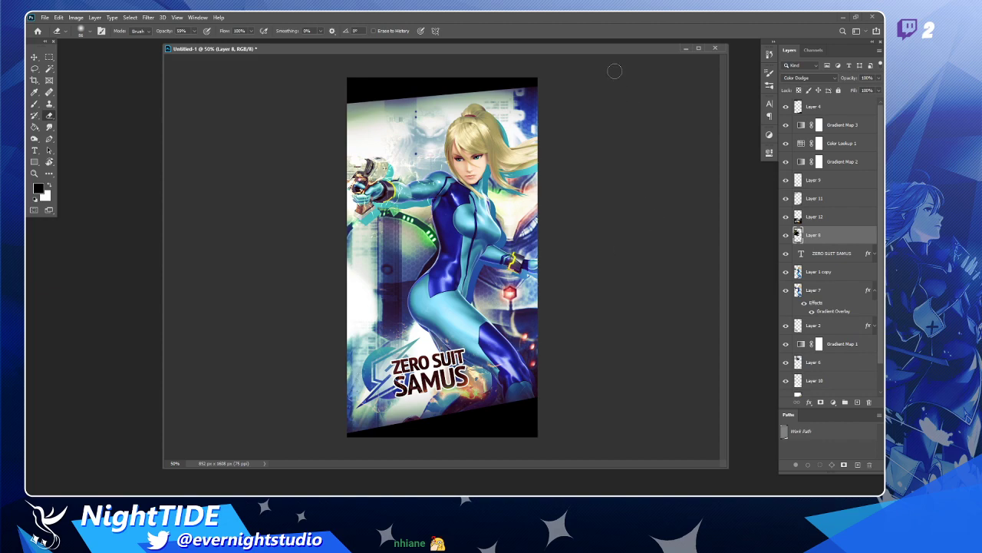
{"action": "left_click_drag", "start_coordinate": [583, 53], "coordinate": [554, 54]}
{"action": "left_click_drag", "start_coordinate": [520, 54], "coordinate": [496, 53]}
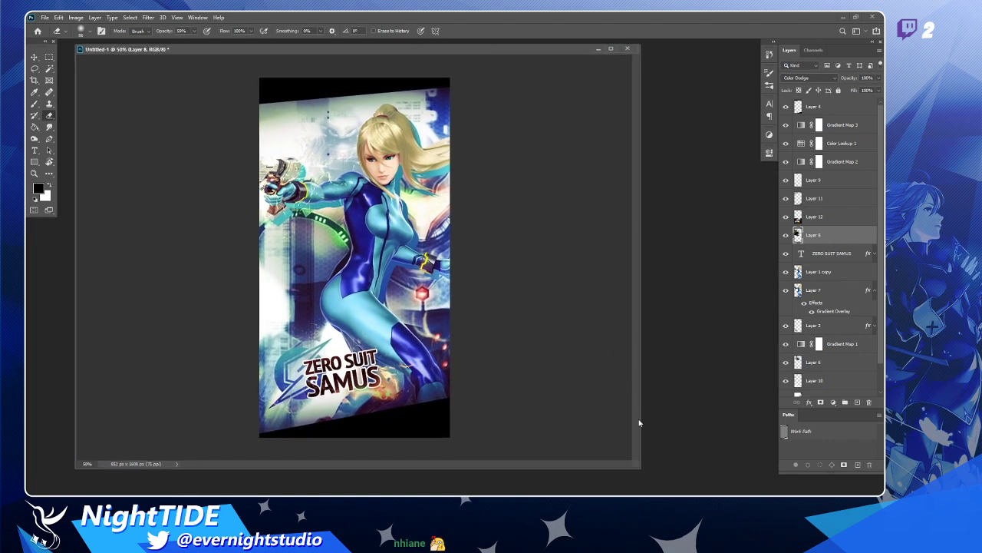
{"action": "key", "text": "v"}
{"action": "left_click", "coordinate": [34, 173]}
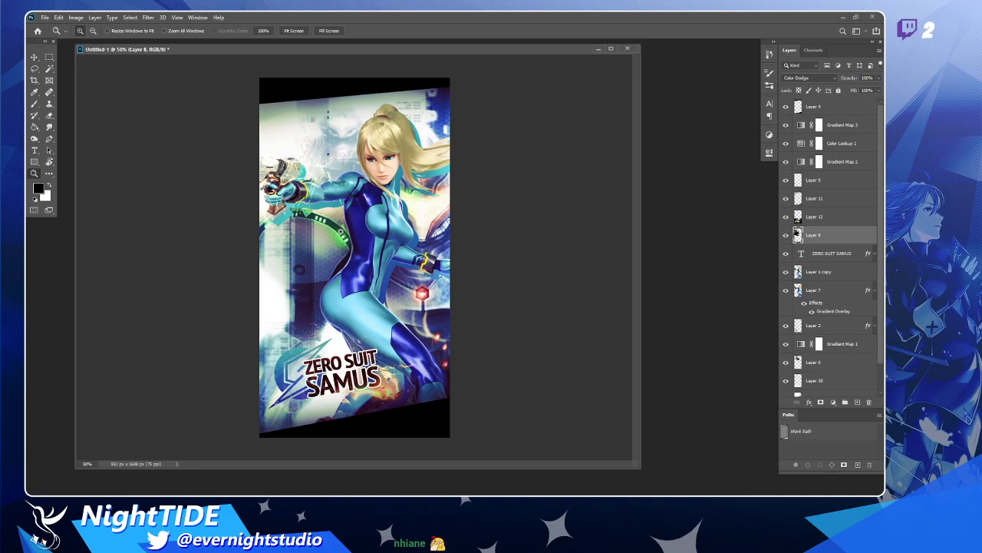
{"action": "left_click", "coordinate": [341, 231]}
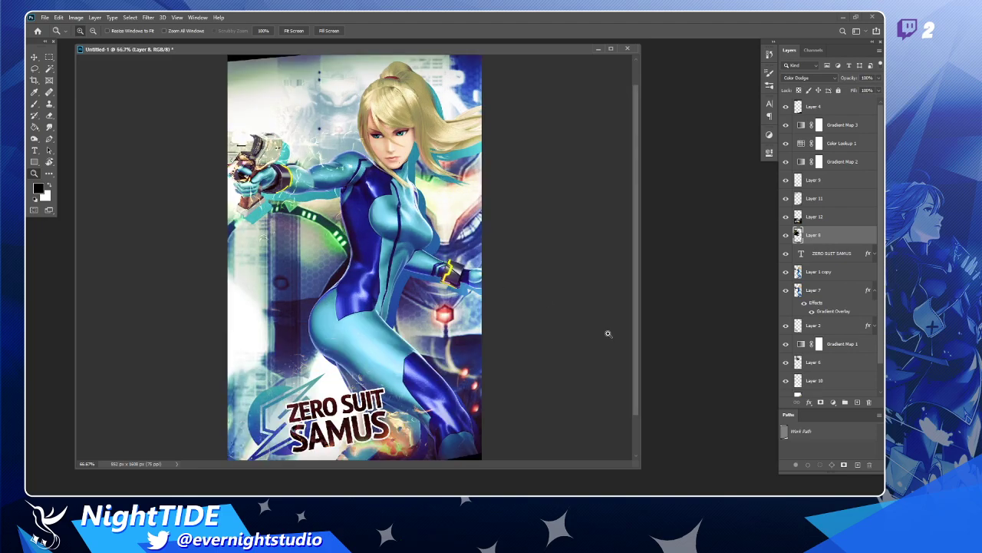
{"action": "left_click_drag", "start_coordinate": [640, 468], "coordinate": [756, 470]}
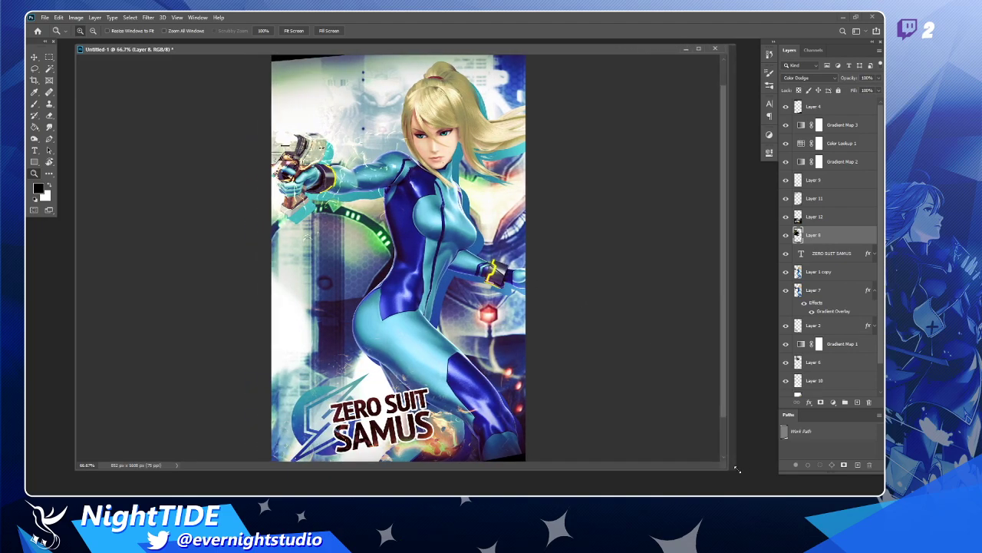
{"action": "scroll", "coordinate": [514, 305], "scroll_direction": "up", "scroll_amount": 1}
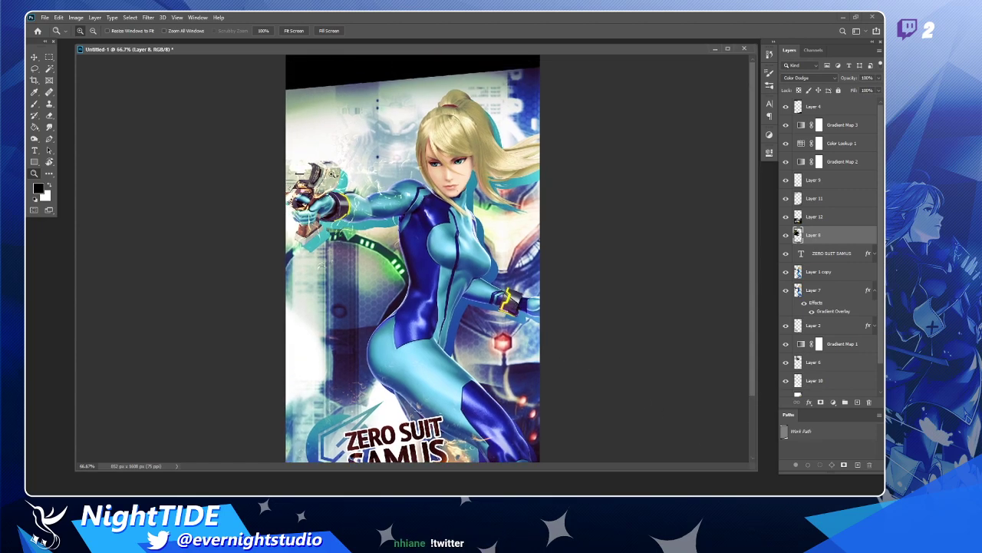
{"action": "left_click", "coordinate": [36, 59]}
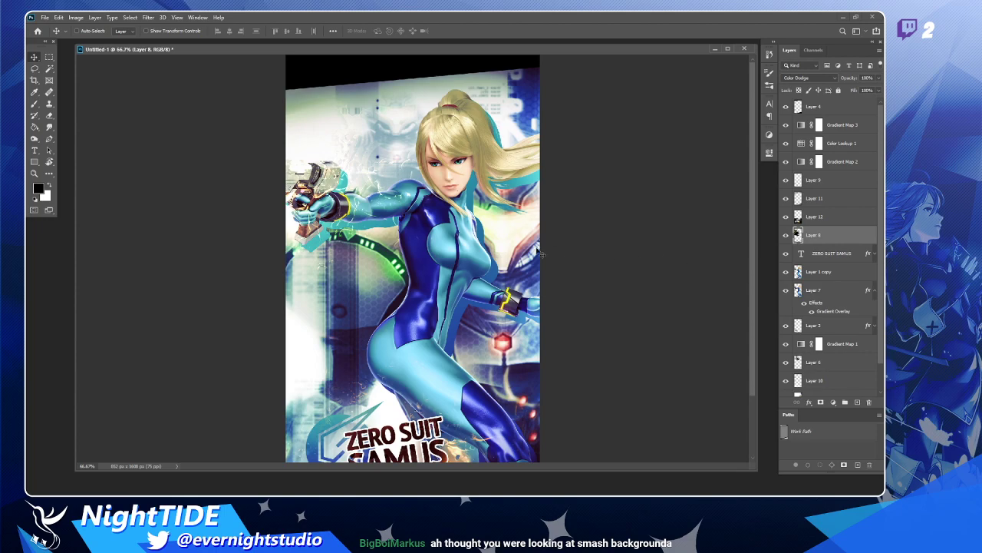
- Compare the poster with and without each layer in turn, from Layer 10 up to the ZERO SUIT SAMUS text
{"action": "scroll", "coordinate": [405, 246], "scroll_direction": "down", "scroll_amount": 3}
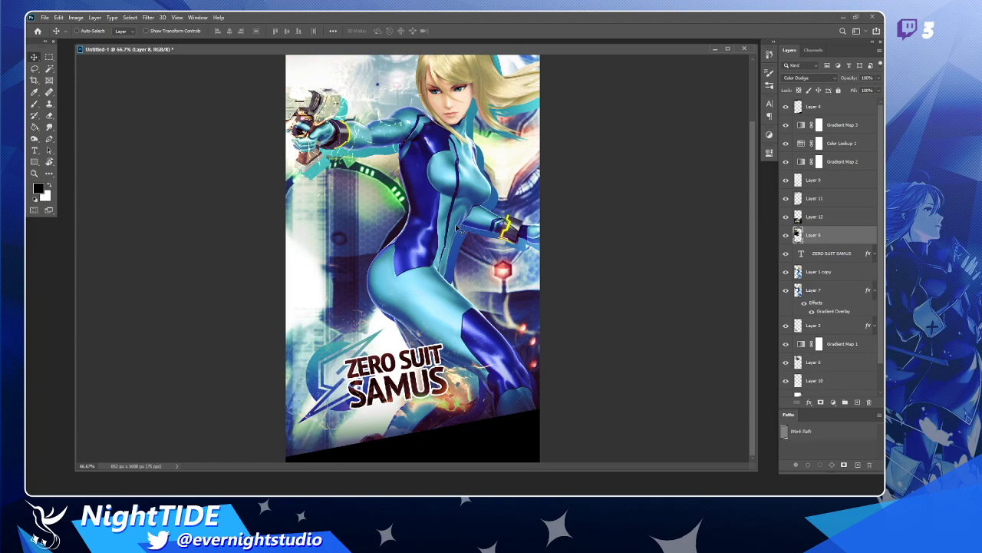
{"action": "scroll", "coordinate": [456, 225], "scroll_direction": "up", "scroll_amount": 1}
{"action": "scroll", "coordinate": [455, 225], "scroll_direction": "up", "scroll_amount": 4}
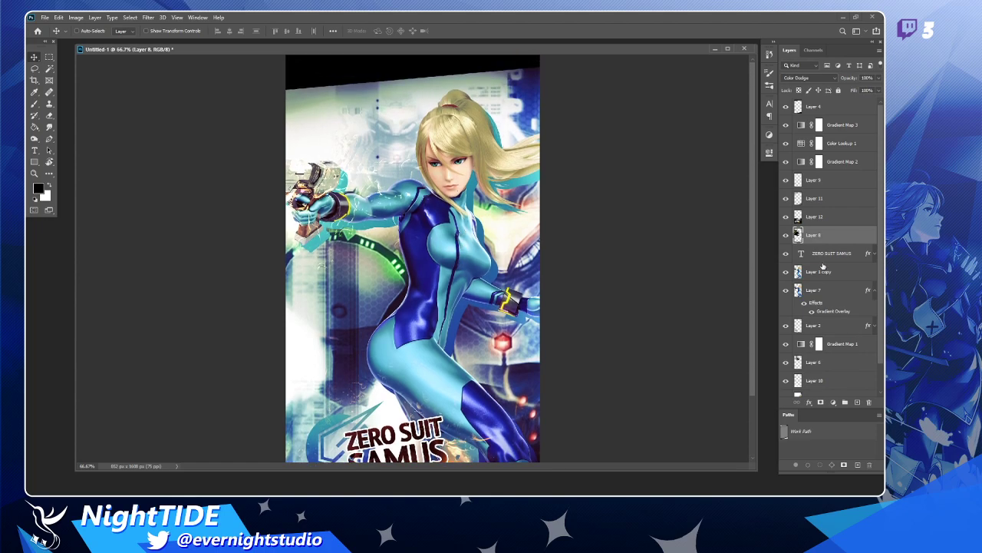
{"action": "scroll", "coordinate": [798, 218], "scroll_direction": "down", "scroll_amount": 1}
{"action": "left_click", "coordinate": [785, 362]}
{"action": "left_click", "coordinate": [785, 361]}
{"action": "left_click", "coordinate": [785, 362]}
{"action": "left_click", "coordinate": [785, 344]}
{"action": "left_click", "coordinate": [785, 344]}
{"action": "left_click", "coordinate": [786, 326]}
{"action": "left_click", "coordinate": [786, 326]}
{"action": "left_click", "coordinate": [786, 307]}
{"action": "left_click", "coordinate": [786, 307]}
{"action": "left_click", "coordinate": [786, 272]}
{"action": "left_click", "coordinate": [786, 272]}
{"action": "left_click", "coordinate": [786, 253]}
{"action": "left_click", "coordinate": [786, 253]}
{"action": "left_click", "coordinate": [786, 235]}
{"action": "left_click", "coordinate": [786, 235]}
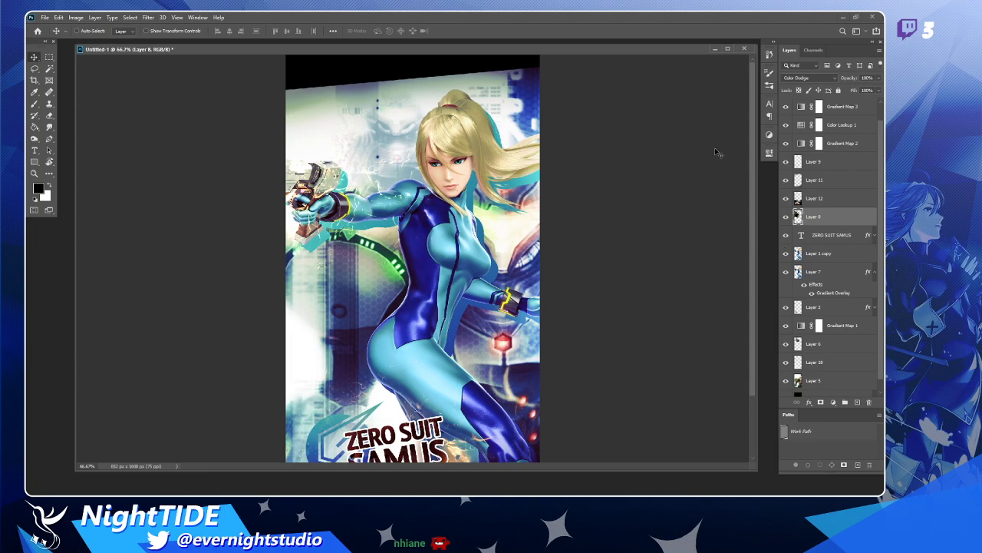
- Examine the poster from the title up to the head and collapse Layer 7's effects list
{"action": "scroll", "coordinate": [659, 191], "scroll_direction": "down", "scroll_amount": 2}
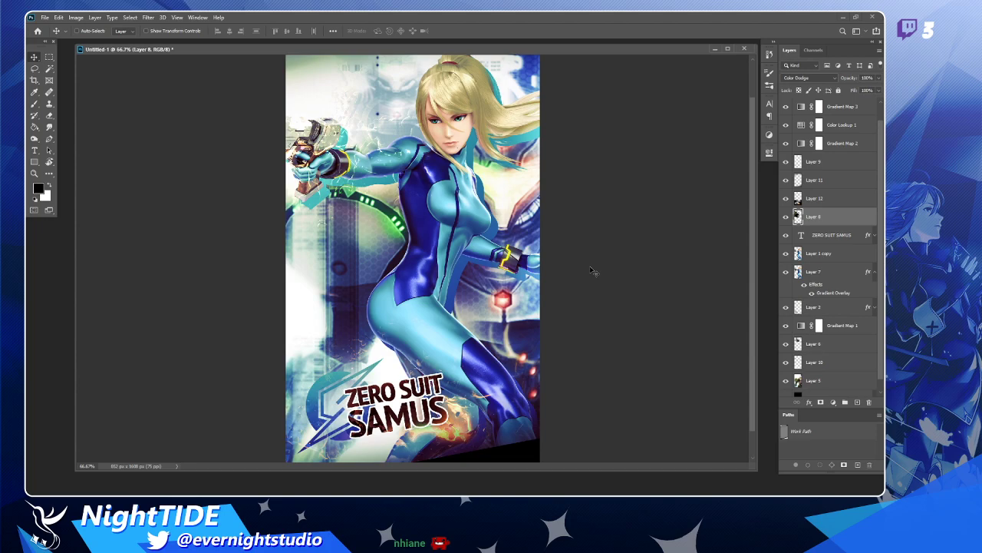
{"action": "scroll", "coordinate": [613, 296], "scroll_direction": "up", "scroll_amount": 3}
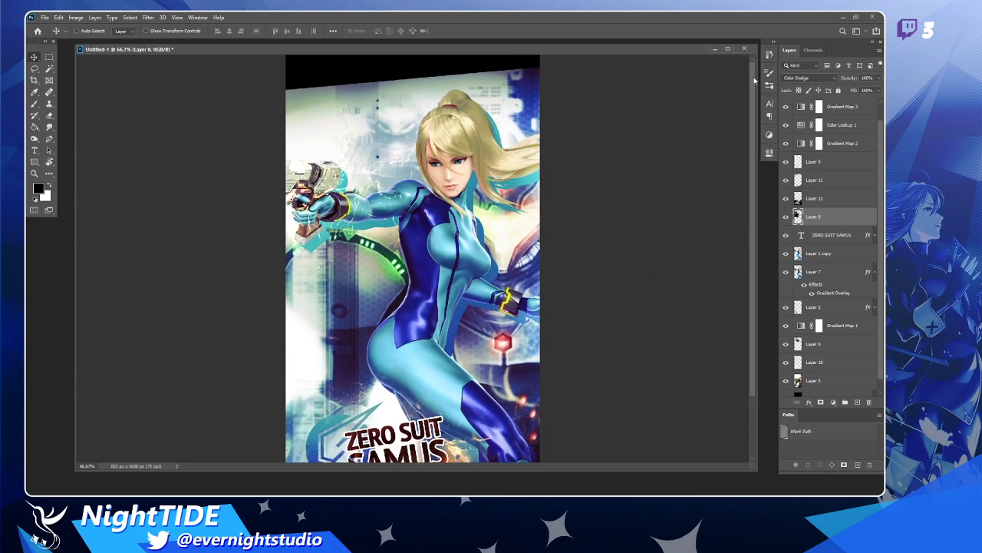
{"action": "left_click_drag", "start_coordinate": [757, 79], "coordinate": [751, 157]}
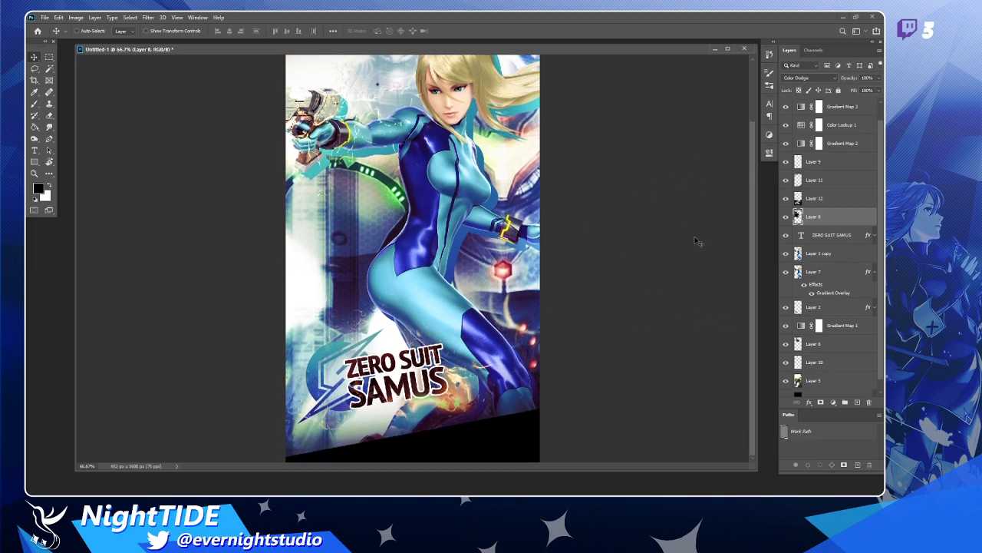
{"action": "scroll", "coordinate": [466, 248], "scroll_direction": "up", "scroll_amount": 1}
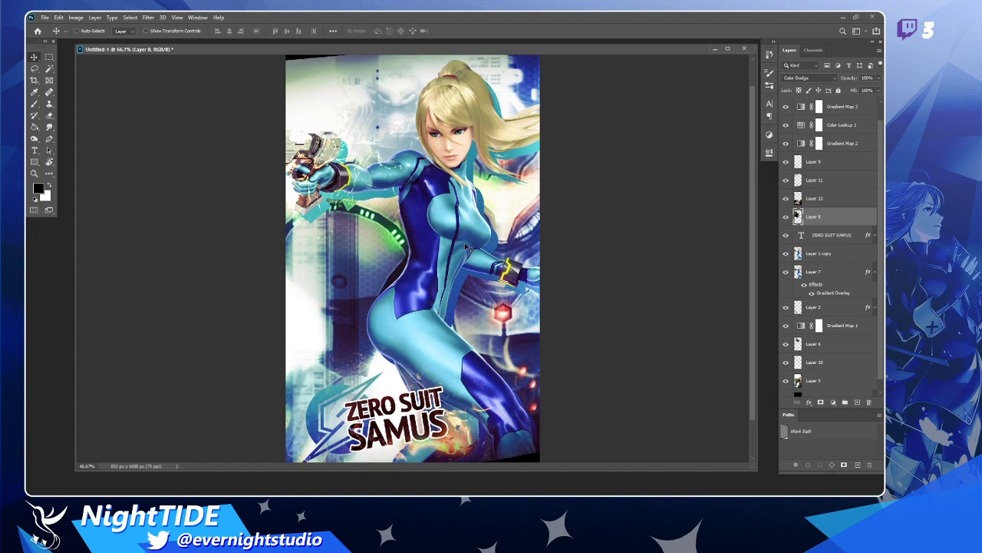
{"action": "scroll", "coordinate": [537, 230], "scroll_direction": "up", "scroll_amount": 1}
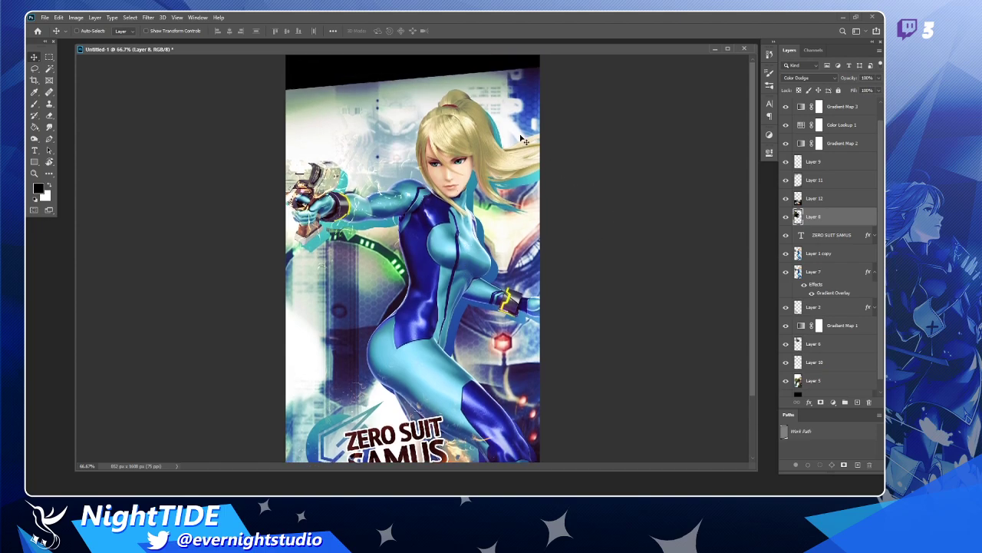
{"action": "scroll", "coordinate": [525, 168], "scroll_direction": "down", "scroll_amount": 1}
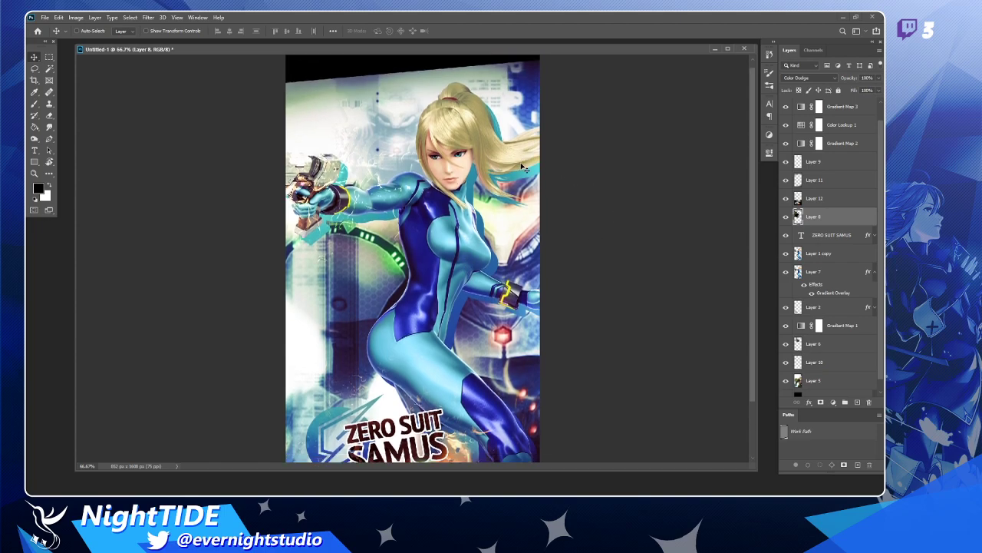
{"action": "left_click", "coordinate": [874, 274]}
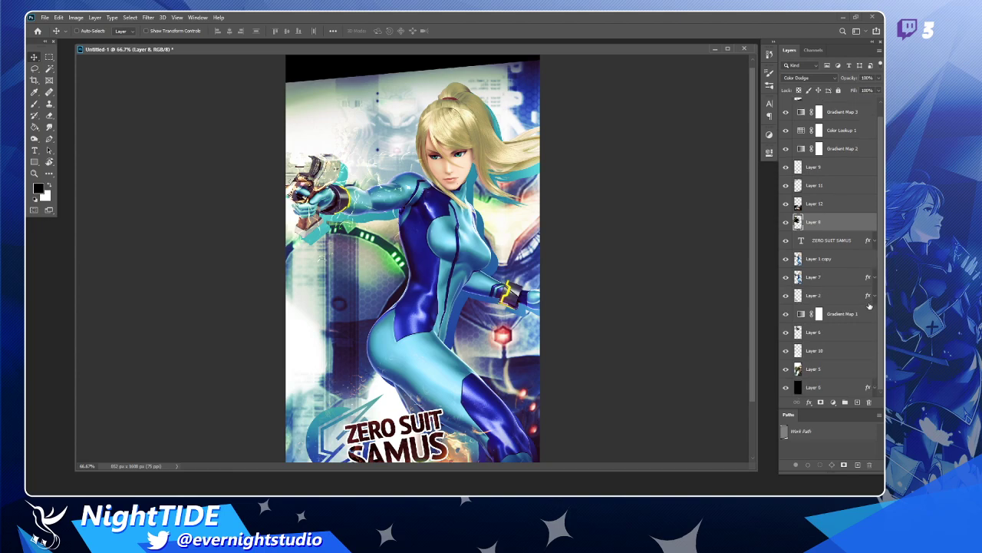
{"action": "scroll", "coordinate": [849, 282], "scroll_direction": "up", "scroll_amount": 1}
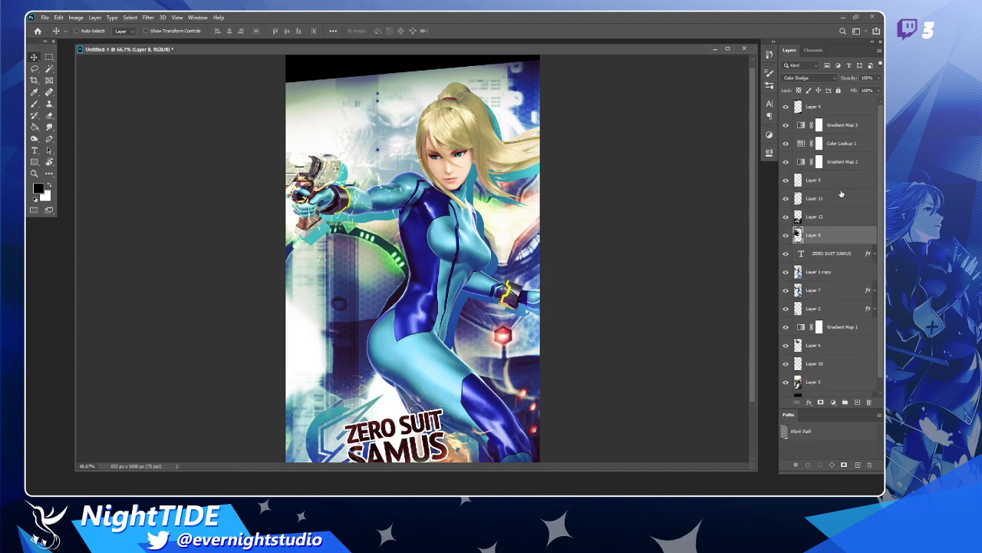
- Compare the poster with and without Gradient Map 3, and try a Vibrance adjustment layer with raised vibrance above it
{"action": "left_click", "coordinate": [840, 125]}
{"action": "left_click", "coordinate": [784, 126]}
{"action": "left_click", "coordinate": [784, 126]}
{"action": "left_click", "coordinate": [833, 402]}
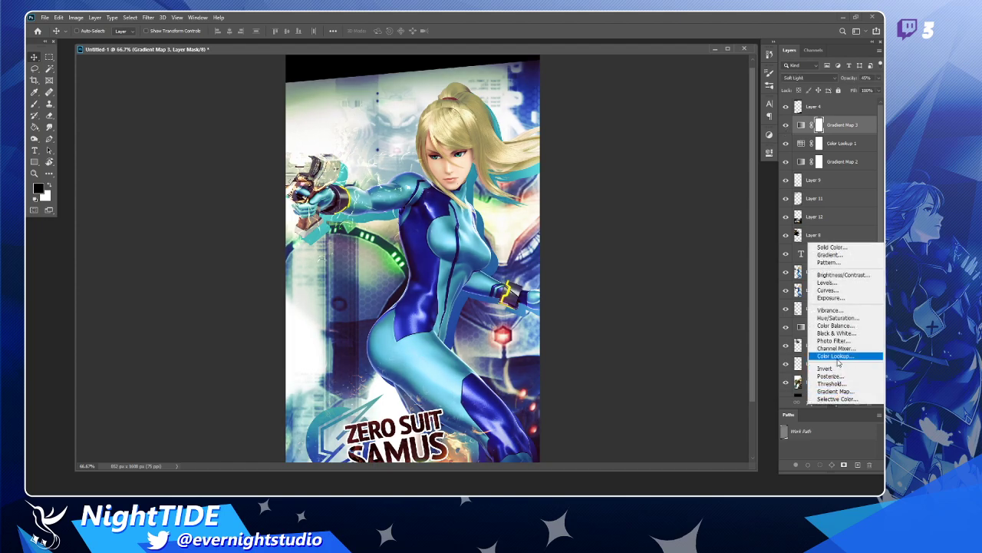
{"action": "left_click", "coordinate": [839, 311]}
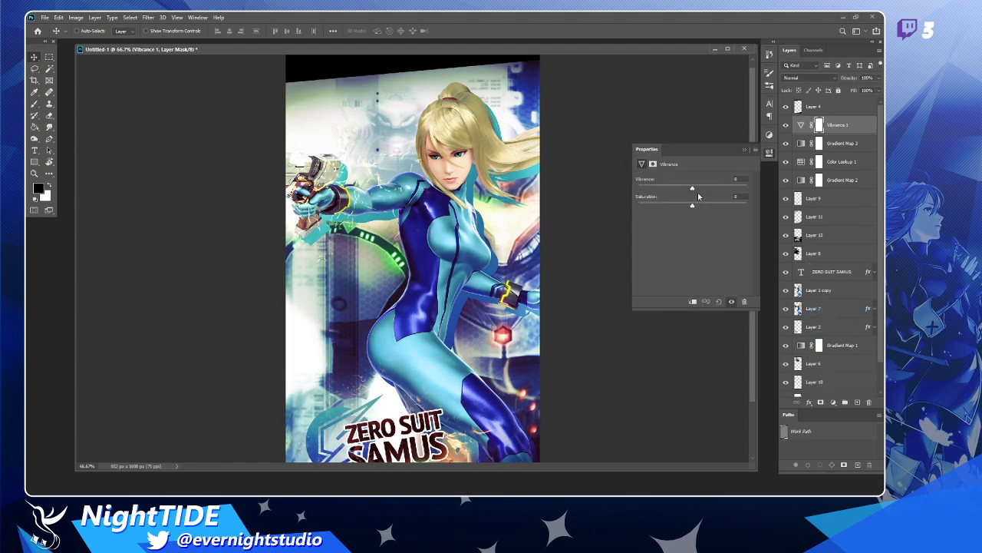
{"action": "mouse_move", "coordinate": [691, 188]}
{"action": "left_mouse_down"}
{"action": "mouse_move", "coordinate": [753, 190]}
{"action": "mouse_move", "coordinate": [692, 188]}
{"action": "mouse_move", "coordinate": [688, 207]}
{"action": "mouse_move", "coordinate": [679, 207]}
{"action": "mouse_move", "coordinate": [709, 190]}
{"action": "left_mouse_up"}
{"action": "left_click_drag", "start_coordinate": [708, 190], "coordinate": [694, 208]}
{"action": "left_click", "coordinate": [768, 152]}
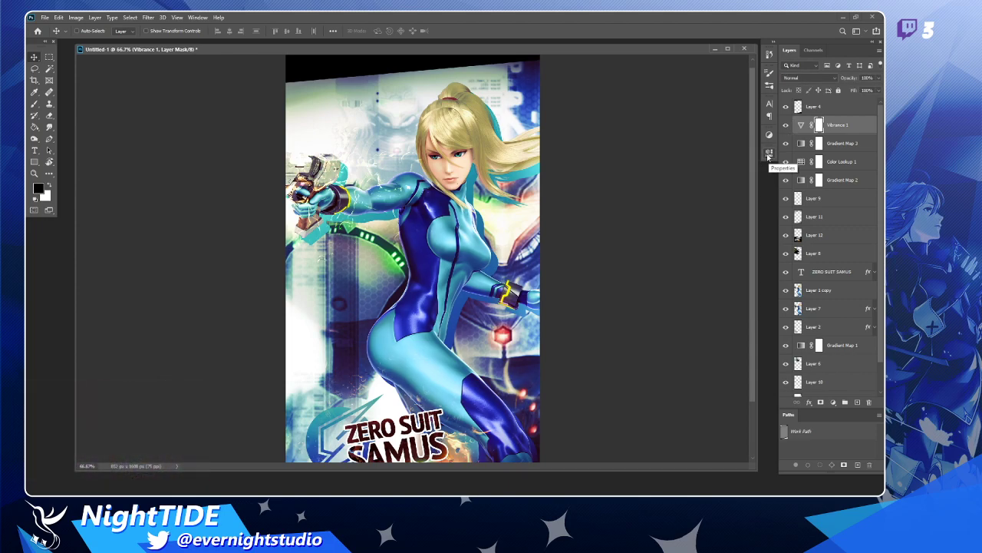
- Review the poster down to the title, view it whole at 50%, and return to 66.7% magnification
{"action": "left_click_drag", "start_coordinate": [274, 50], "coordinate": [270, 50]}
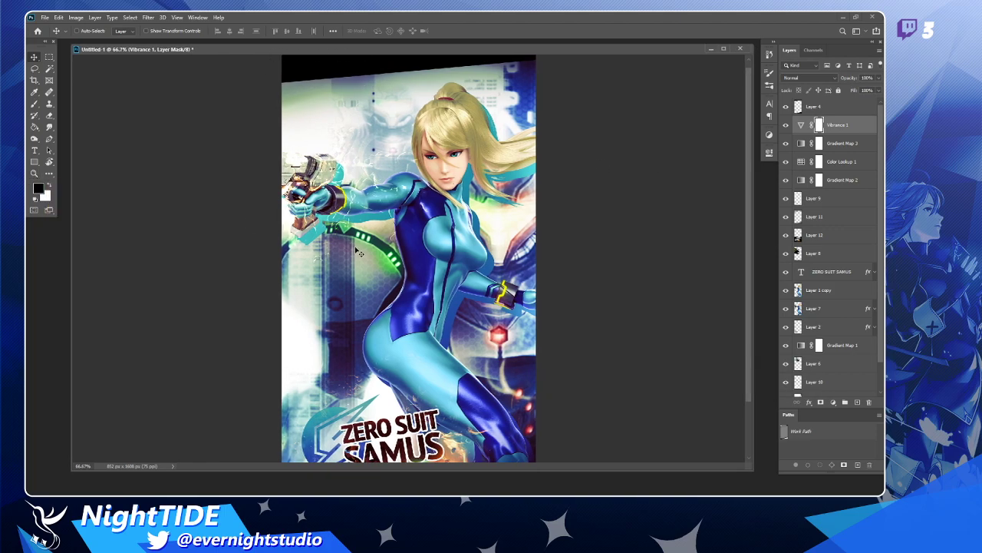
{"action": "scroll", "coordinate": [393, 283], "scroll_direction": "down", "scroll_amount": 3}
{"action": "scroll", "coordinate": [392, 283], "scroll_direction": "down", "scroll_amount": 1}
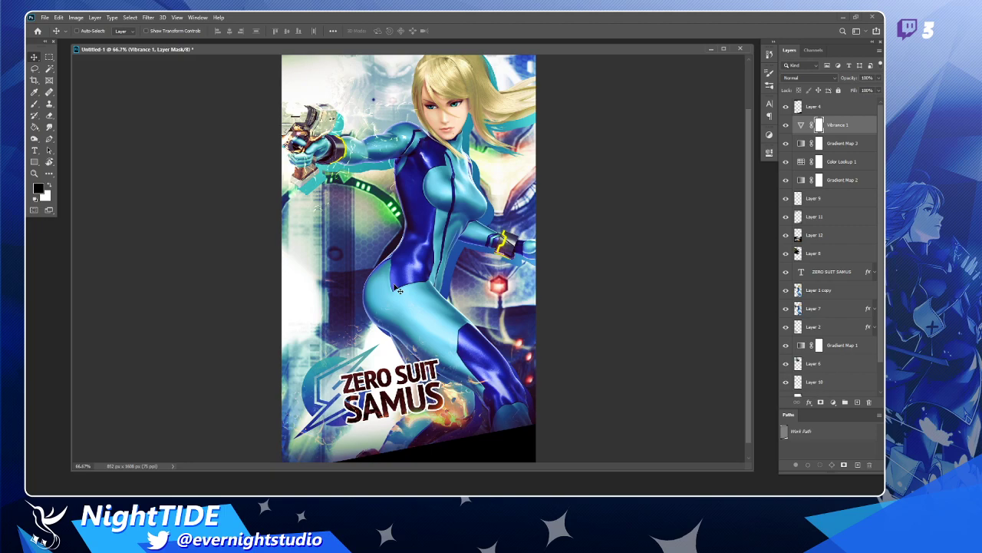
{"action": "key", "text": "z"}
{"action": "left_click", "coordinate": [409, 275], "text": "alt"}
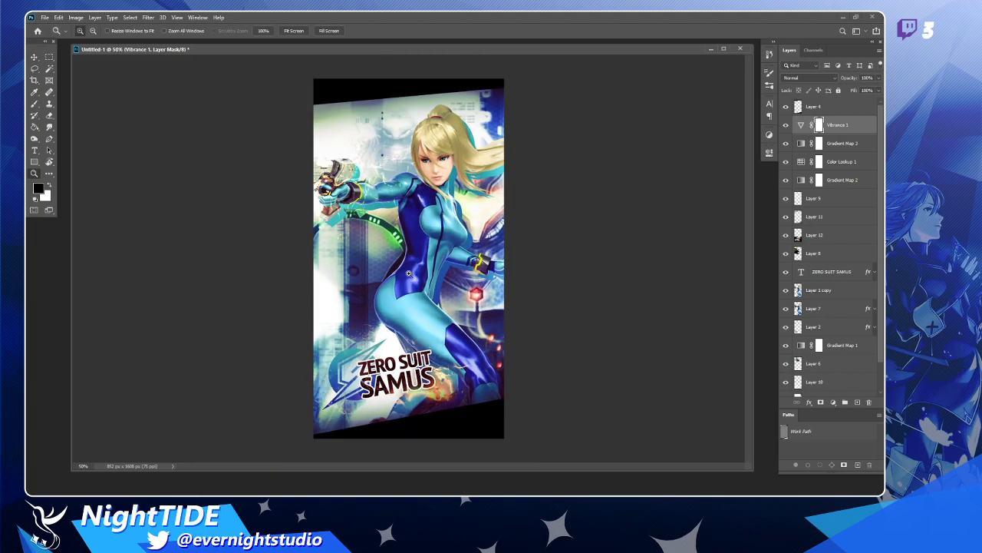
{"action": "left_click", "coordinate": [409, 274]}
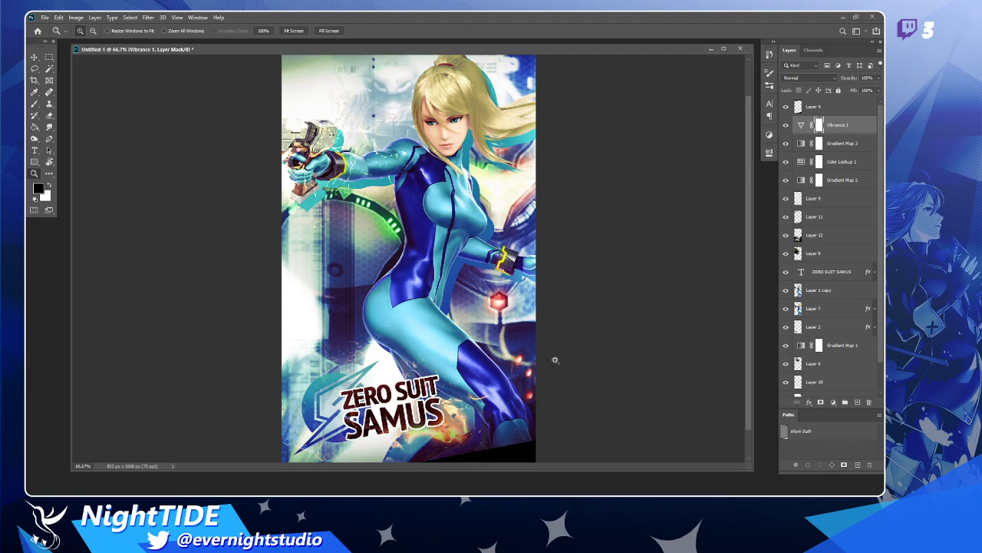
{"action": "scroll", "coordinate": [555, 379], "scroll_direction": "up", "scroll_amount": 2}
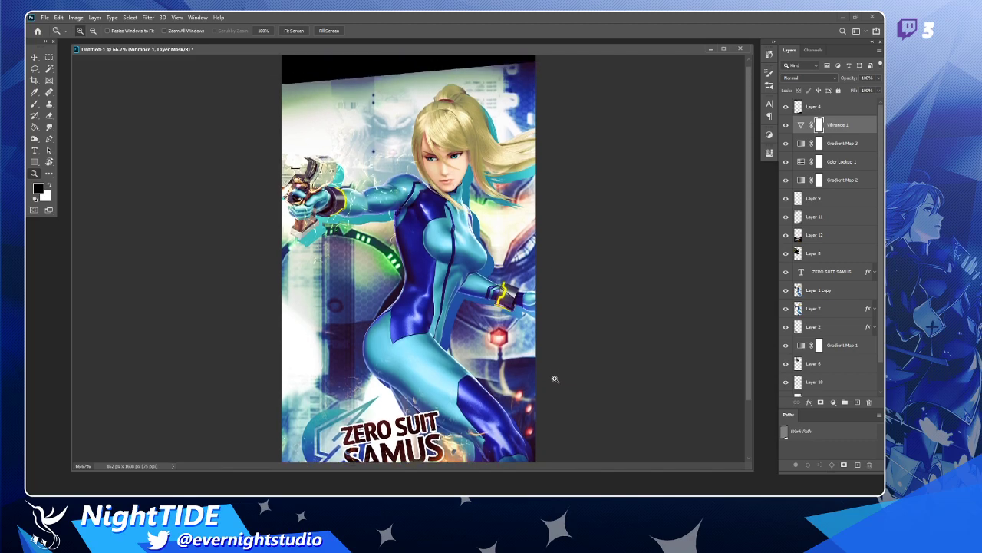
- Resize the poster window to a narrower width and examine the artwork from the title up to the head
{"action": "left_click_drag", "start_coordinate": [751, 470], "coordinate": [621, 479]}
{"action": "scroll", "coordinate": [325, 214], "scroll_direction": "down", "scroll_amount": 3}
{"action": "scroll", "coordinate": [325, 214], "scroll_direction": "down", "scroll_amount": 1}
{"action": "key", "text": "v"}
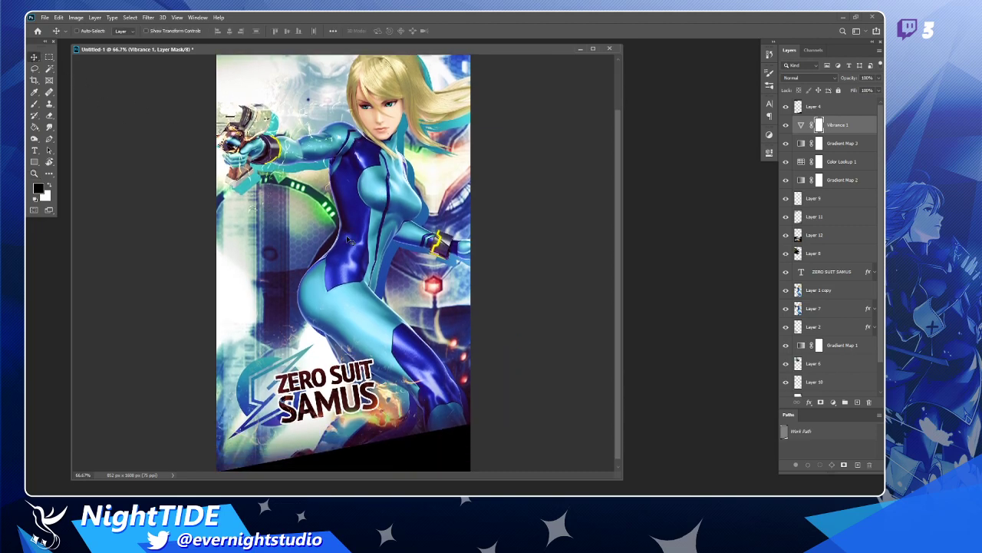
{"action": "scroll", "coordinate": [347, 241], "scroll_direction": "down", "scroll_amount": 1}
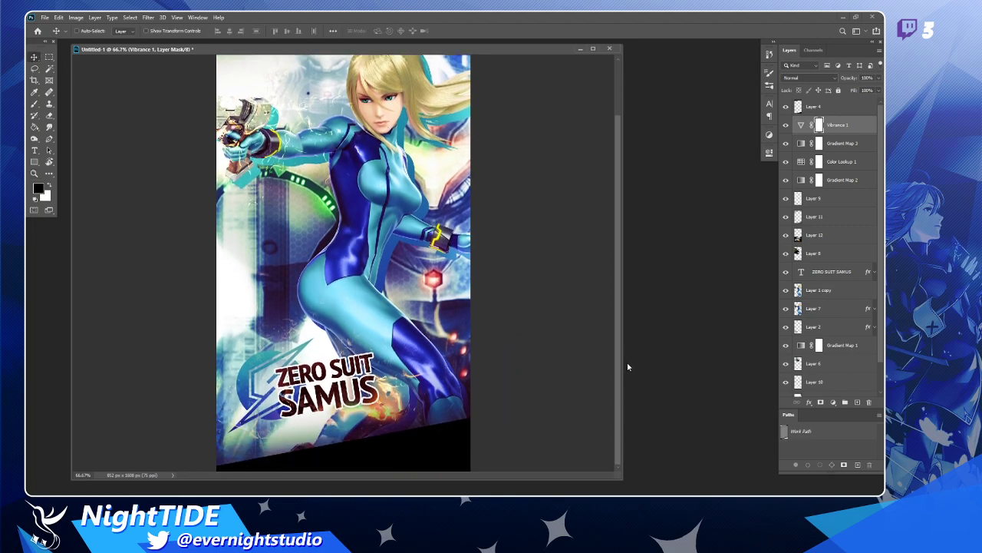
{"action": "left_click_drag", "start_coordinate": [627, 366], "coordinate": [667, 370]}
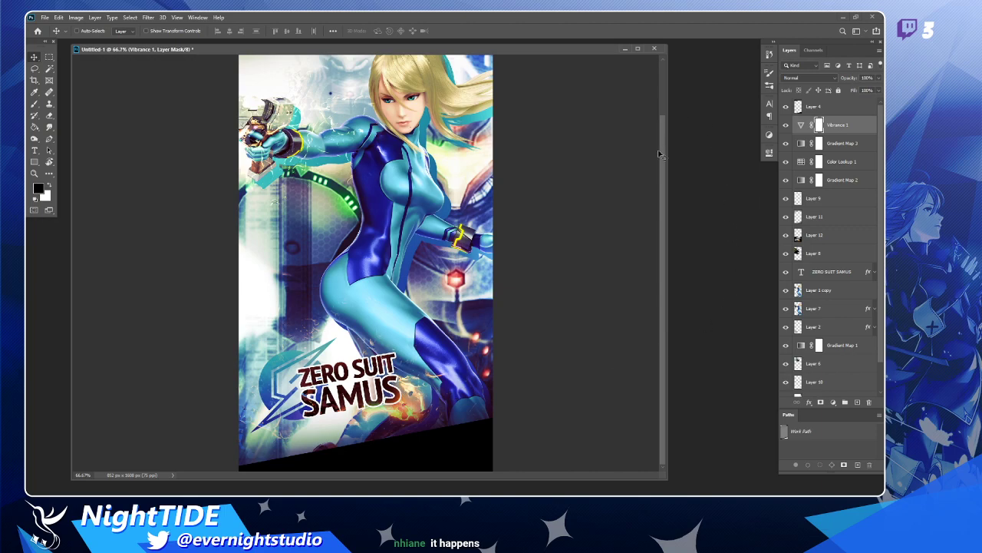
{"action": "left_click_drag", "start_coordinate": [659, 154], "coordinate": [663, 101]}
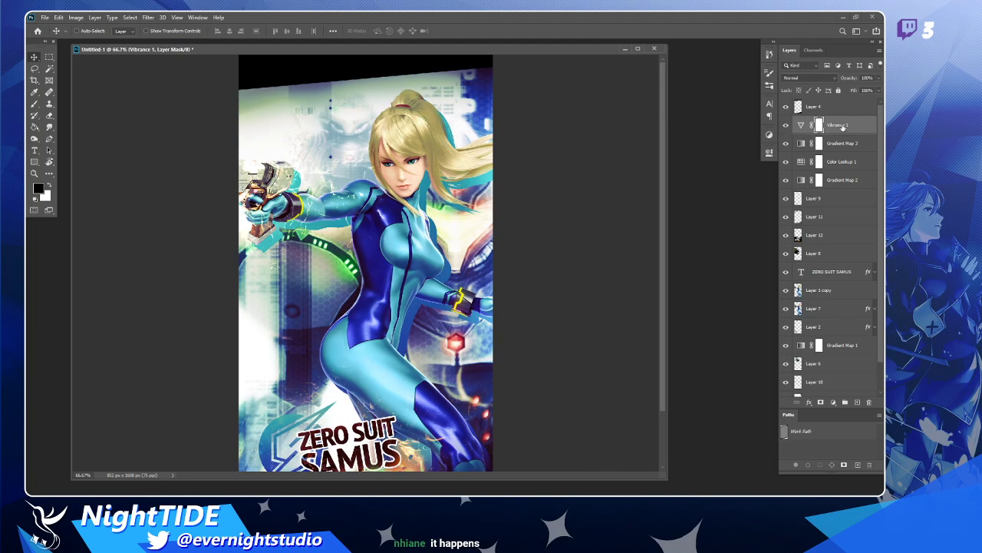
- Delete the Vibrance 1 adjustment layer and compare the poster with and without Layer 8
{"action": "left_click_drag", "start_coordinate": [870, 129], "coordinate": [871, 402]}
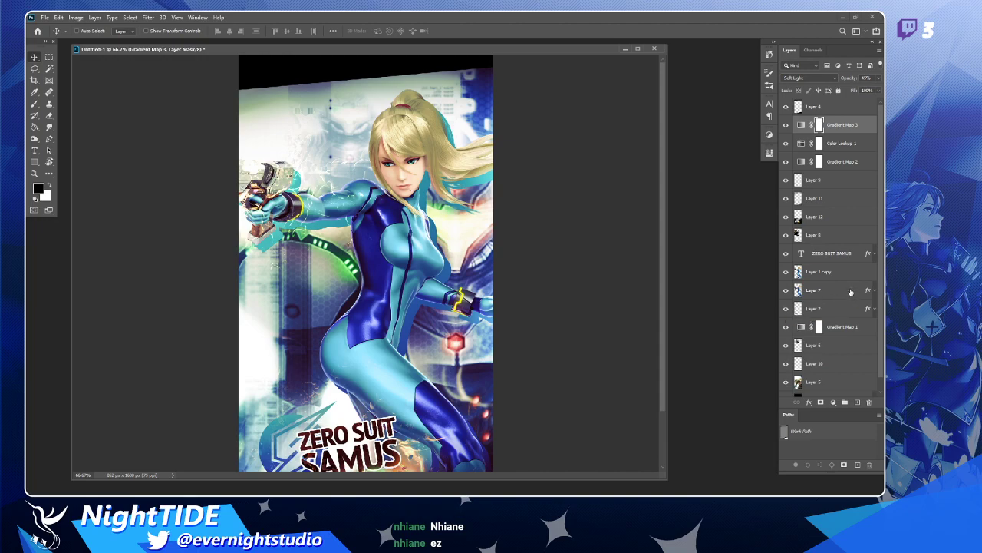
{"action": "left_click", "coordinate": [786, 235]}
{"action": "left_click", "coordinate": [786, 236]}
{"action": "scroll", "coordinate": [338, 222], "scroll_direction": "down", "scroll_amount": 2}
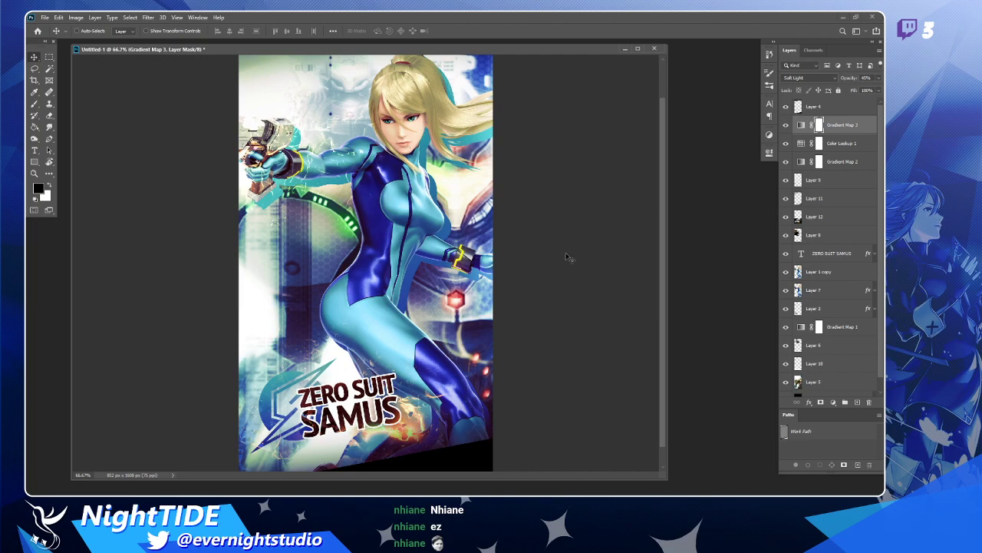
- Add a new layer above Layer 9 and fill it with a diagonal linear gradient from white at the poster's upper left to black at the lower right
{"action": "left_click", "coordinate": [838, 181]}
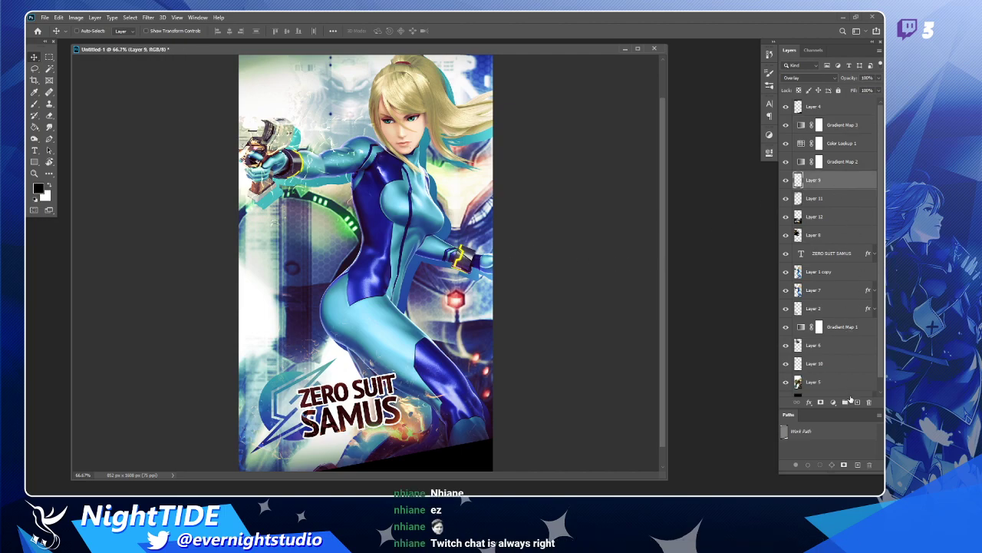
{"action": "left_click", "coordinate": [857, 402]}
{"action": "key", "text": "g"}
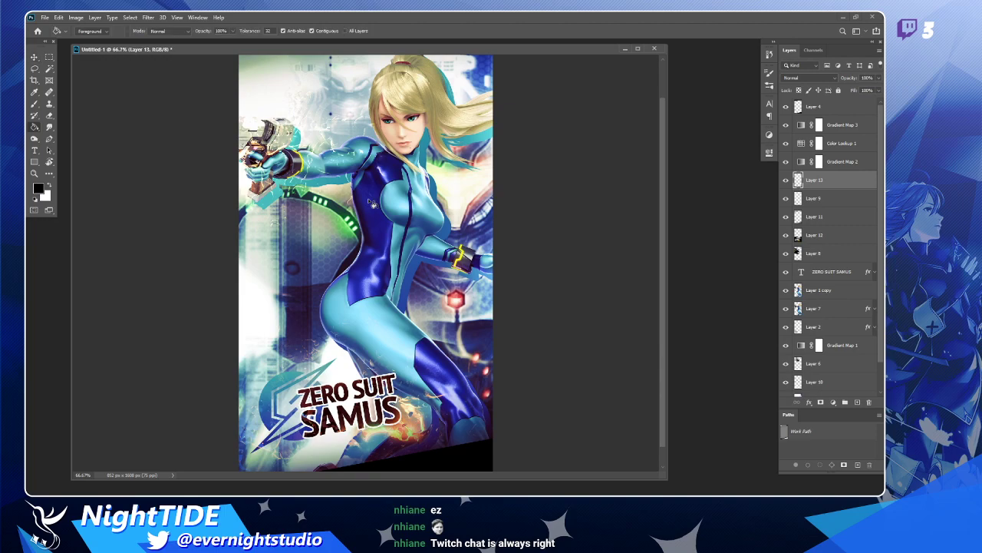
{"action": "key", "text": "Return"}
{"action": "right_click", "coordinate": [43, 132]}
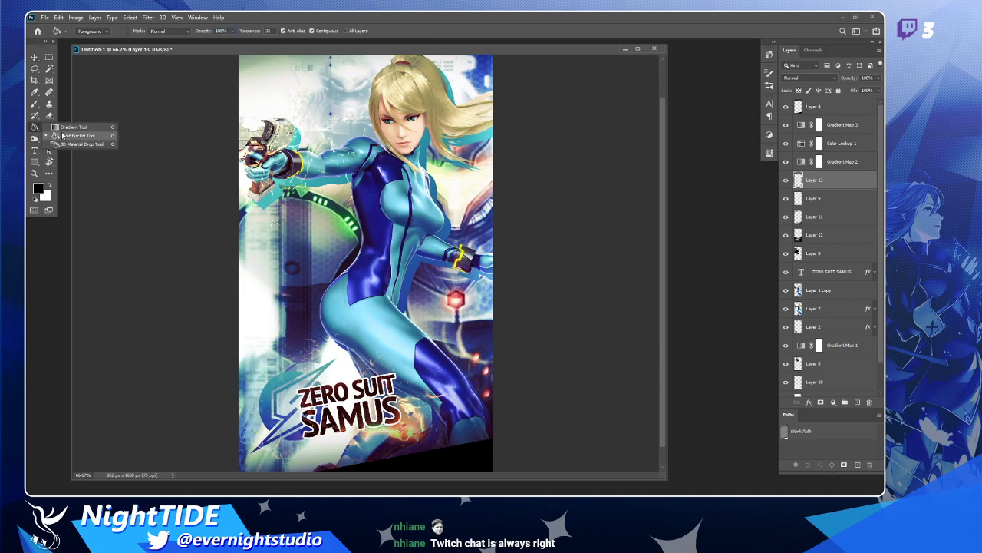
{"action": "left_click", "coordinate": [73, 126]}
{"action": "left_click", "coordinate": [110, 30]}
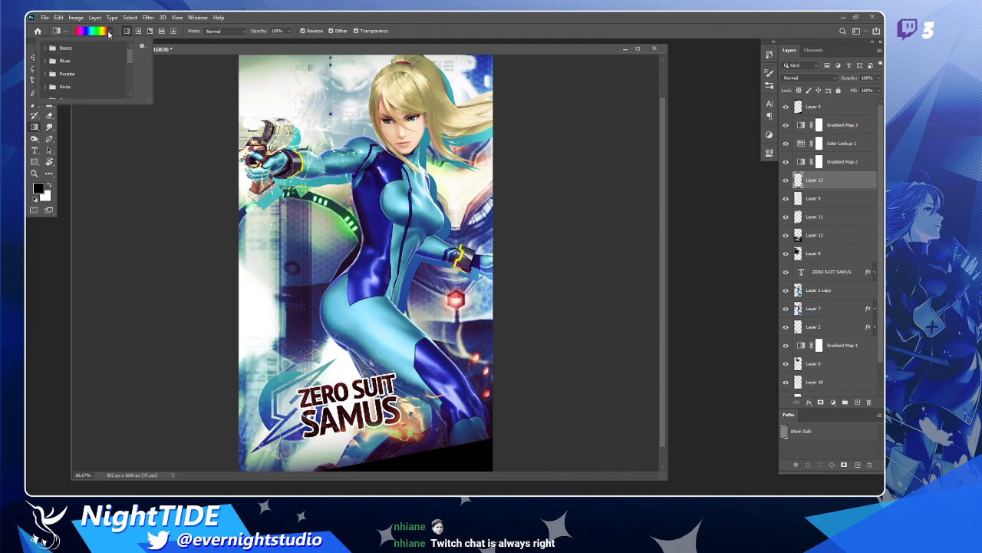
{"action": "left_click", "coordinate": [56, 62]}
{"action": "left_click", "coordinate": [173, 54]}
{"action": "left_click_drag", "start_coordinate": [253, 67], "coordinate": [502, 464]}
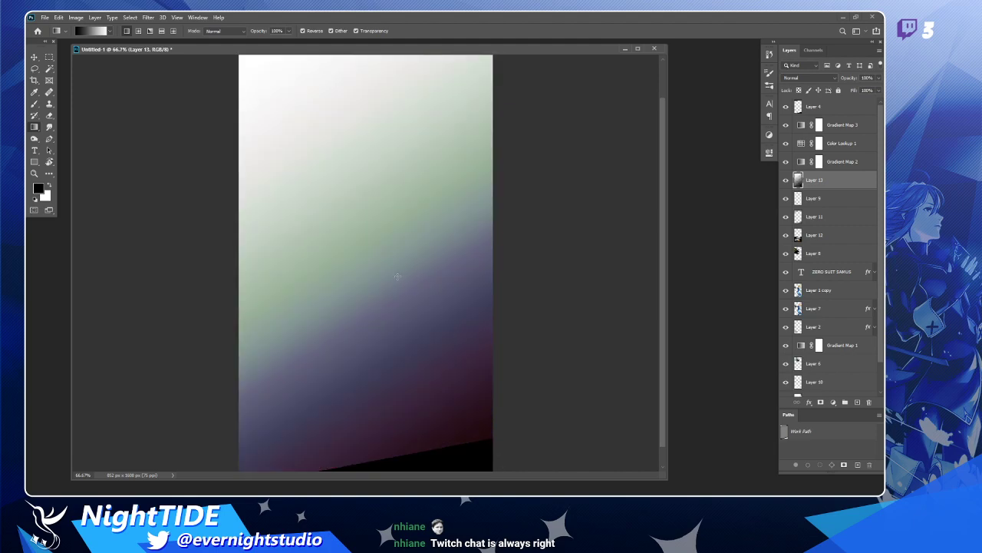
{"action": "key", "text": "ctrl+minus"}
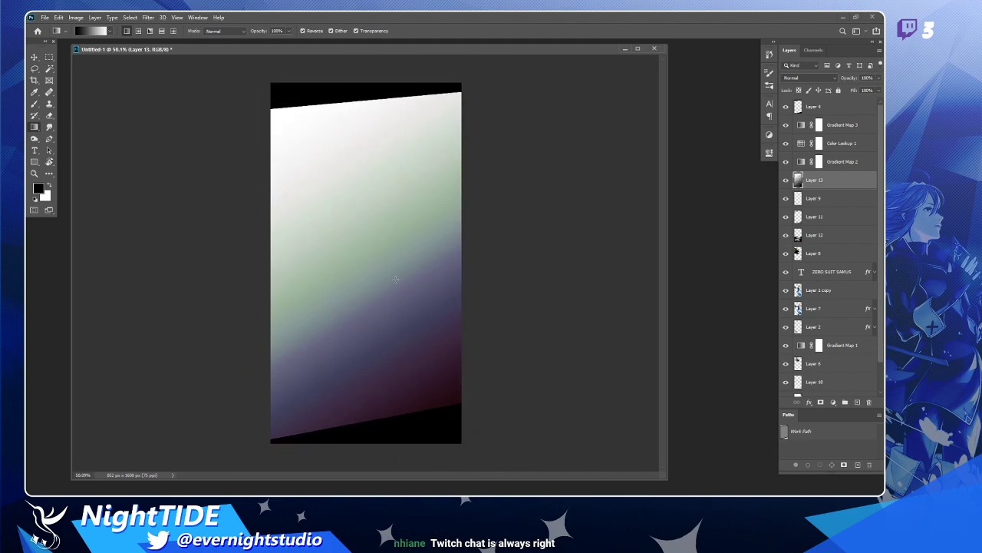
- Compare the poster with and without the gradient on Layer 13, set its blend mode to Overlay, and lower its opacity to about 79%
{"action": "key", "text": "v"}
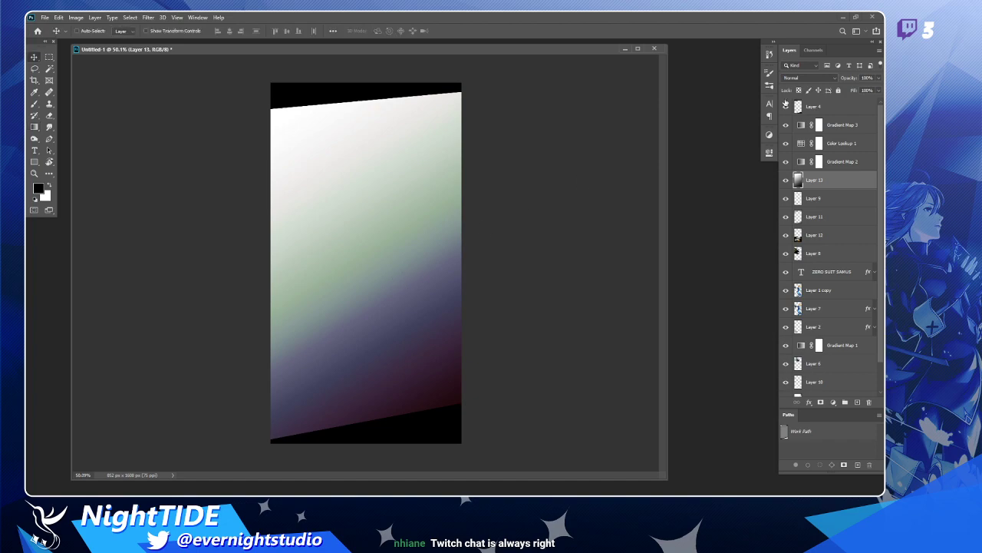
{"action": "left_click", "coordinate": [786, 180]}
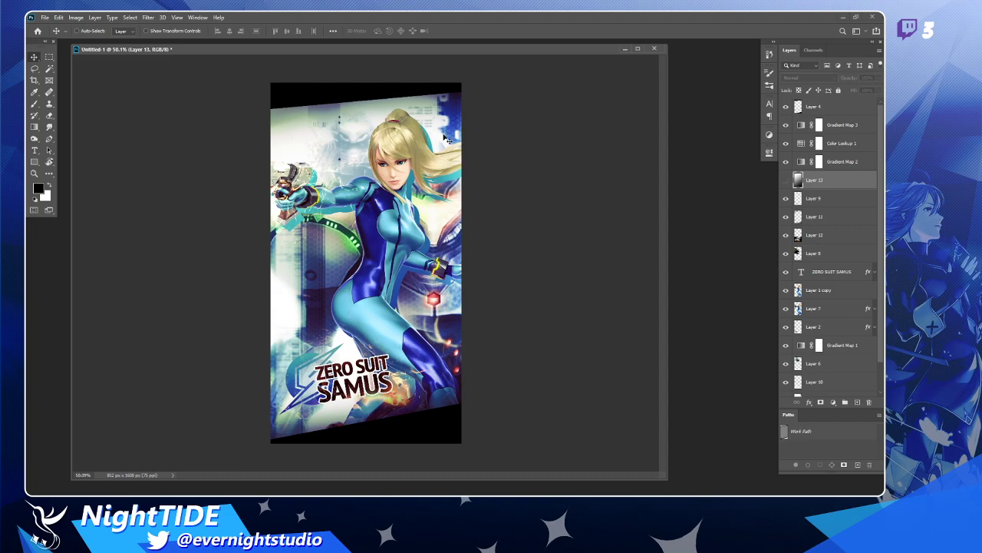
{"action": "left_click", "coordinate": [785, 181]}
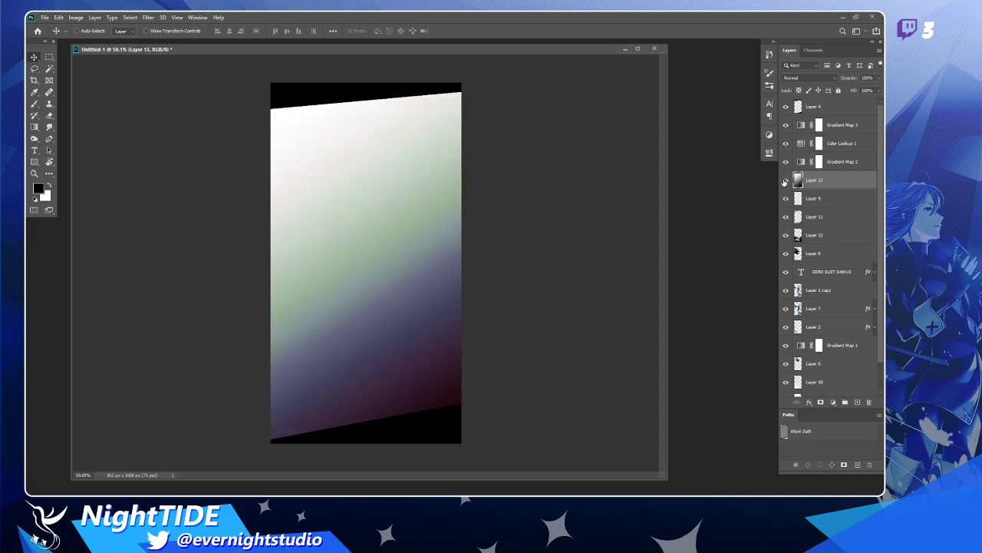
{"action": "left_click", "coordinate": [798, 78]}
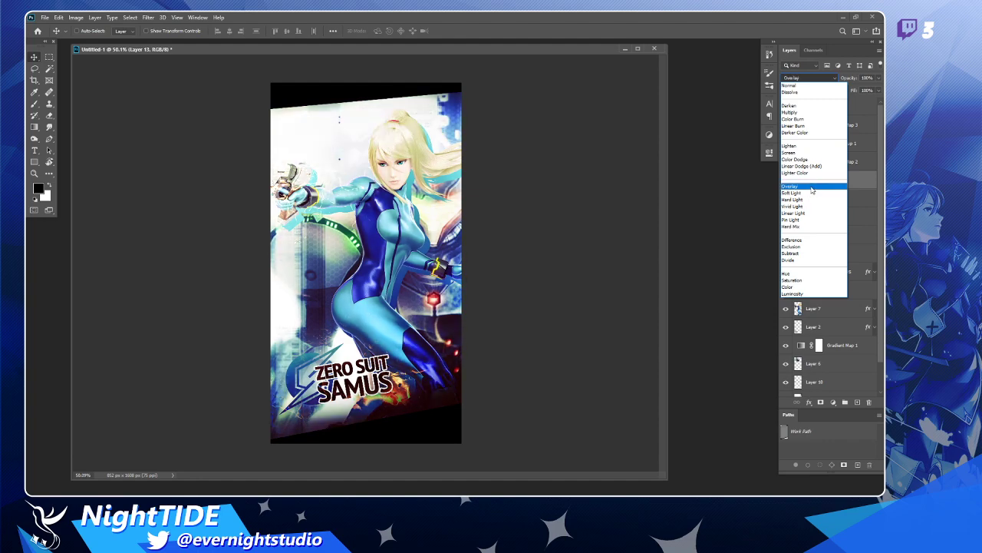
{"action": "left_click", "coordinate": [812, 188]}
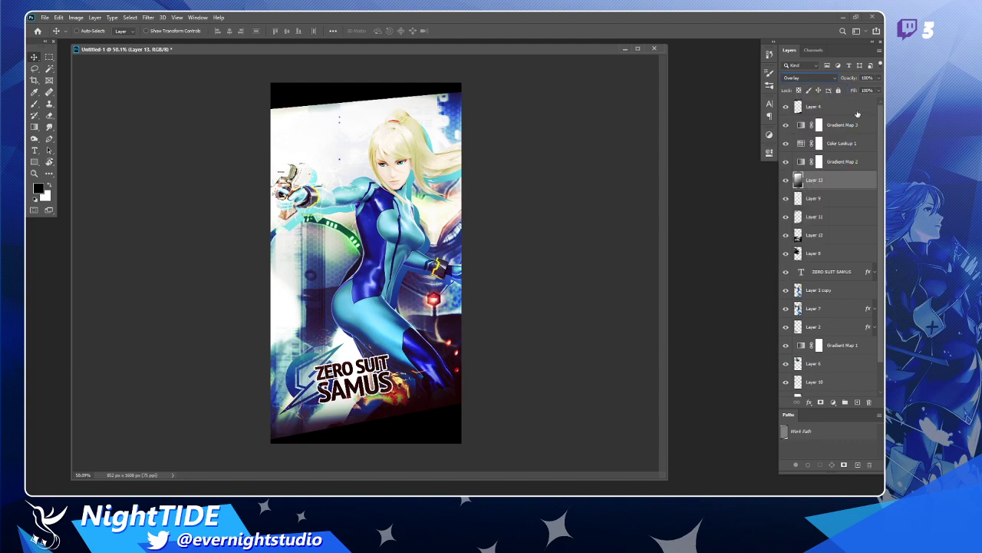
{"action": "left_click", "coordinate": [877, 79]}
{"action": "mouse_move", "coordinate": [874, 89]}
{"action": "left_mouse_down"}
{"action": "mouse_move", "coordinate": [829, 91]}
{"action": "mouse_move", "coordinate": [861, 91]}
{"action": "left_mouse_up"}
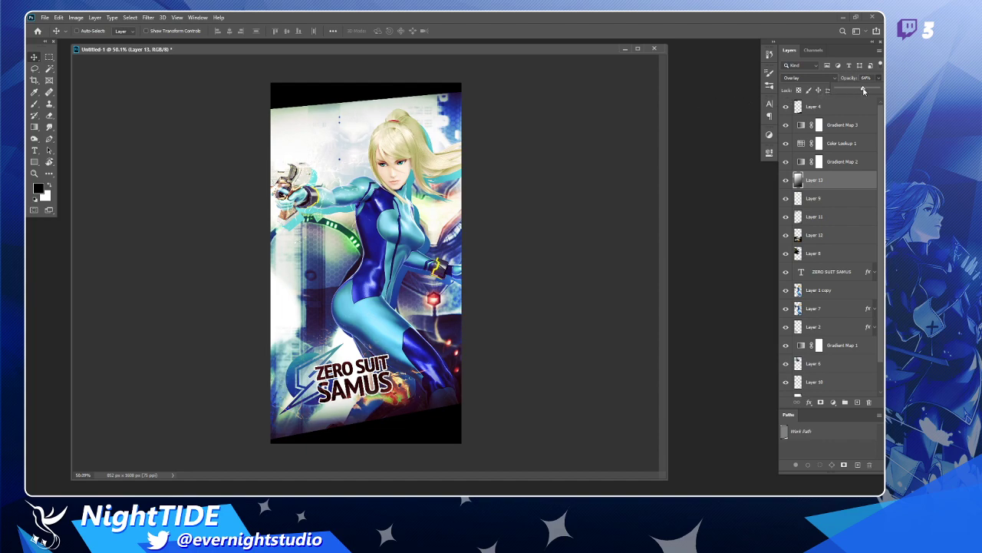
- Erase Layer 13's gradient over the upper background and head with a large soft eraser, comparing the poster with and without the layer
{"action": "key", "text": "e"}
{"action": "right_click", "coordinate": [349, 127]}
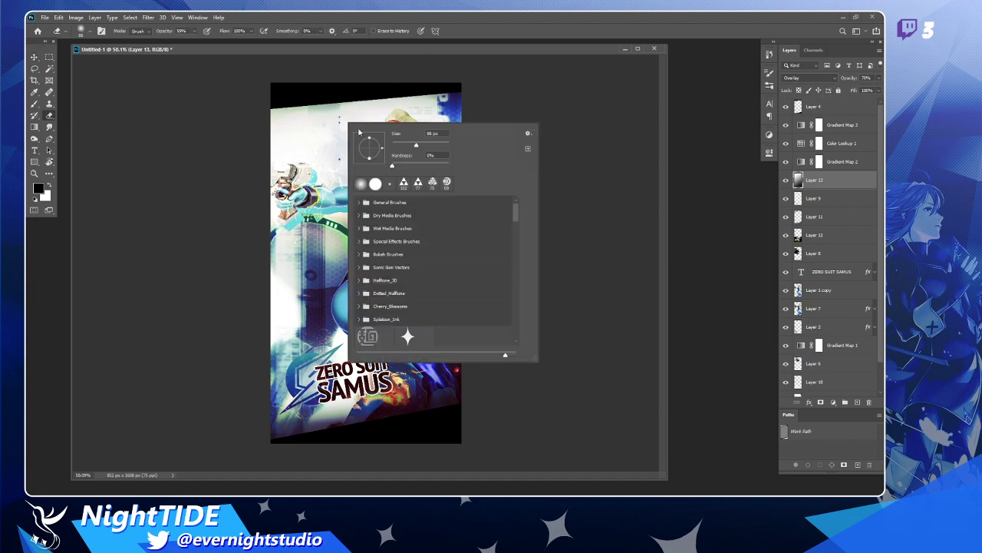
{"action": "left_click", "coordinate": [442, 145]}
{"action": "left_click", "coordinate": [223, 110]}
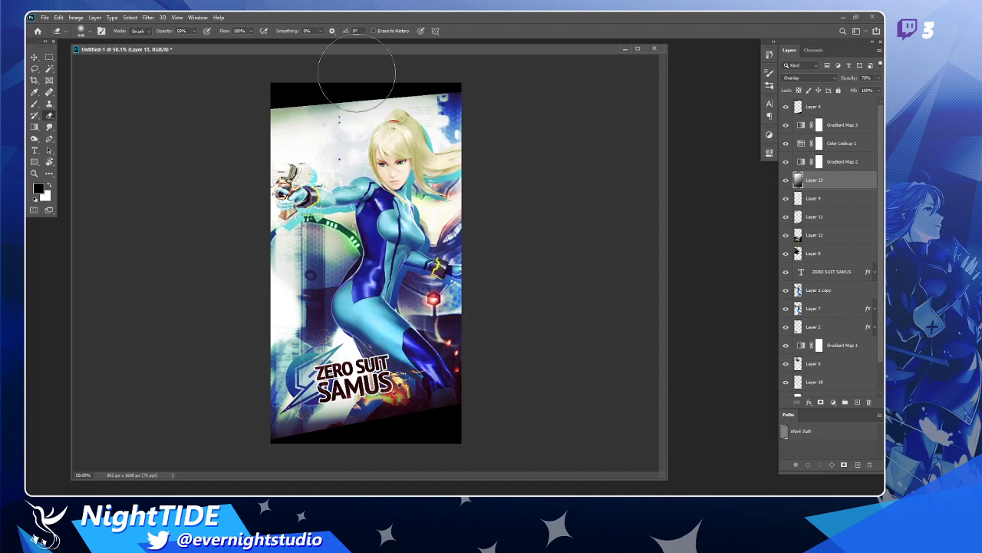
{"action": "mouse_move", "coordinate": [258, 121]}
{"action": "left_mouse_down"}
{"action": "mouse_move", "coordinate": [402, 79]}
{"action": "mouse_move", "coordinate": [324, 113]}
{"action": "mouse_move", "coordinate": [393, 92]}
{"action": "mouse_move", "coordinate": [346, 116]}
{"action": "mouse_move", "coordinate": [360, 163]}
{"action": "mouse_move", "coordinate": [385, 166]}
{"action": "mouse_move", "coordinate": [426, 132]}
{"action": "mouse_move", "coordinate": [428, 146]}
{"action": "mouse_move", "coordinate": [306, 167]}
{"action": "mouse_move", "coordinate": [291, 181]}
{"action": "mouse_move", "coordinate": [400, 146]}
{"action": "mouse_move", "coordinate": [432, 157]}
{"action": "mouse_move", "coordinate": [435, 172]}
{"action": "mouse_move", "coordinate": [459, 133]}
{"action": "mouse_move", "coordinate": [449, 119]}
{"action": "mouse_move", "coordinate": [378, 143]}
{"action": "left_mouse_up"}
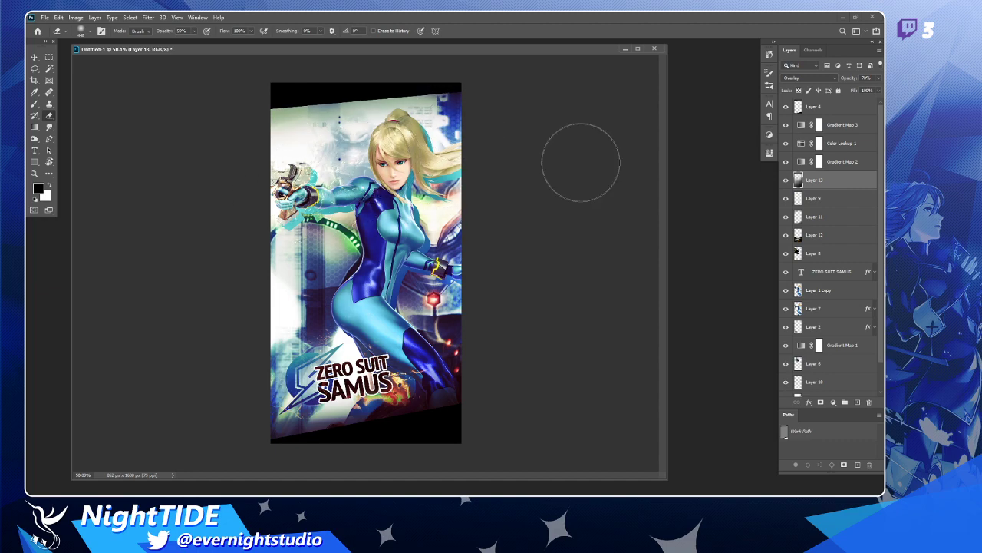
{"action": "left_click", "coordinate": [785, 182]}
{"action": "left_click", "coordinate": [786, 182]}
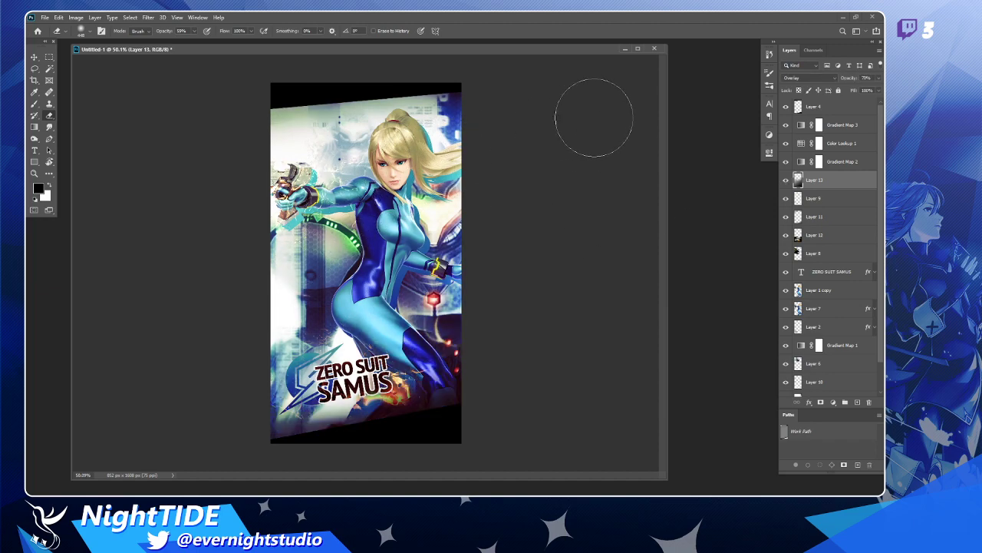
{"action": "left_click", "coordinate": [785, 182]}
{"action": "left_click", "coordinate": [786, 182]}
- Erase Layer 13's gradient around the title and lower left of the poster, and compare the result with the layer hidden and shown
{"action": "left_click", "coordinate": [319, 405]}
{"action": "left_click", "coordinate": [391, 384]}
{"action": "left_click", "coordinate": [281, 403]}
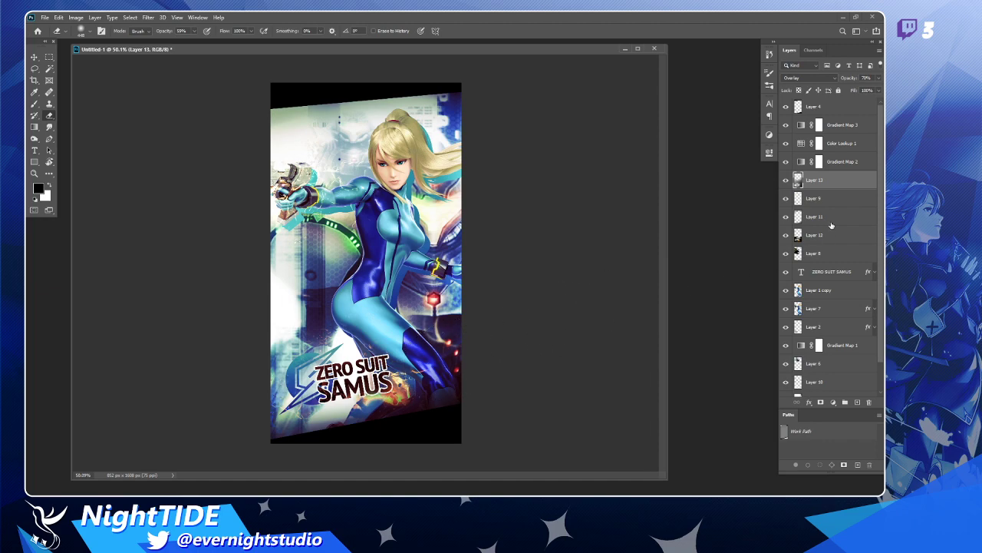
{"action": "left_click", "coordinate": [785, 180]}
{"action": "left_click", "coordinate": [786, 181]}
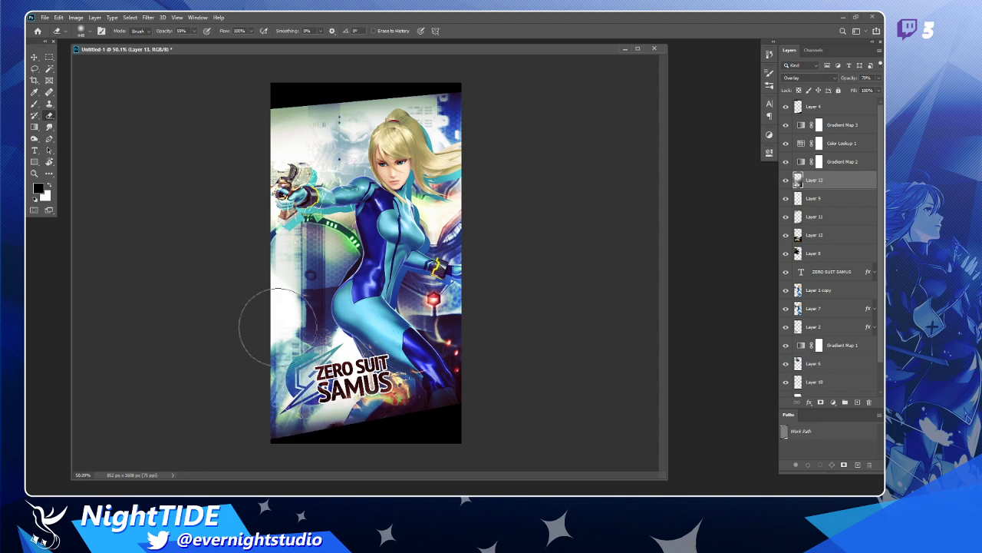
{"action": "left_click", "coordinate": [786, 180]}
{"action": "left_click", "coordinate": [785, 180]}
- Reposition the poster window, magnify the artwork to 66.7%, and examine it around the figure and title
{"action": "left_click_drag", "start_coordinate": [471, 48], "coordinate": [494, 52]}
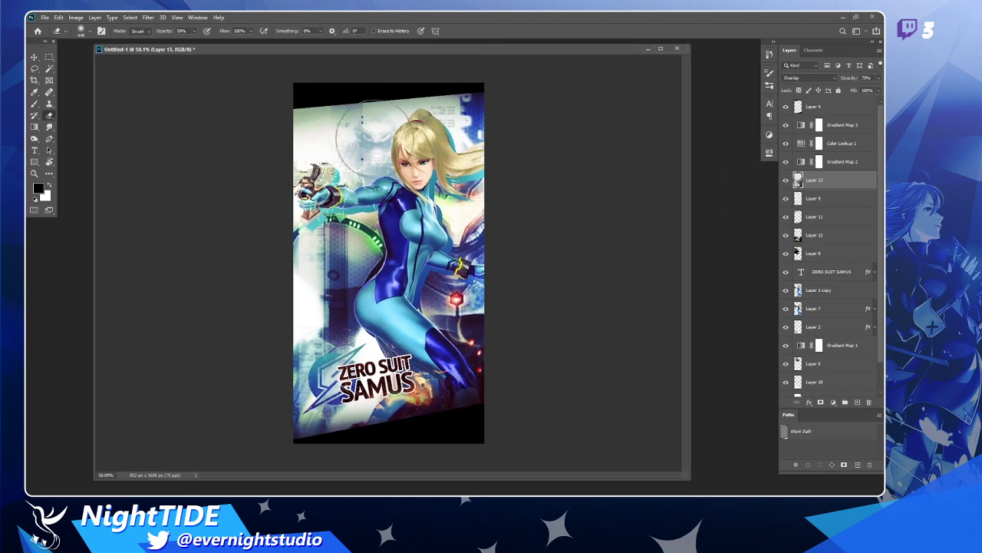
{"action": "key", "text": "z"}
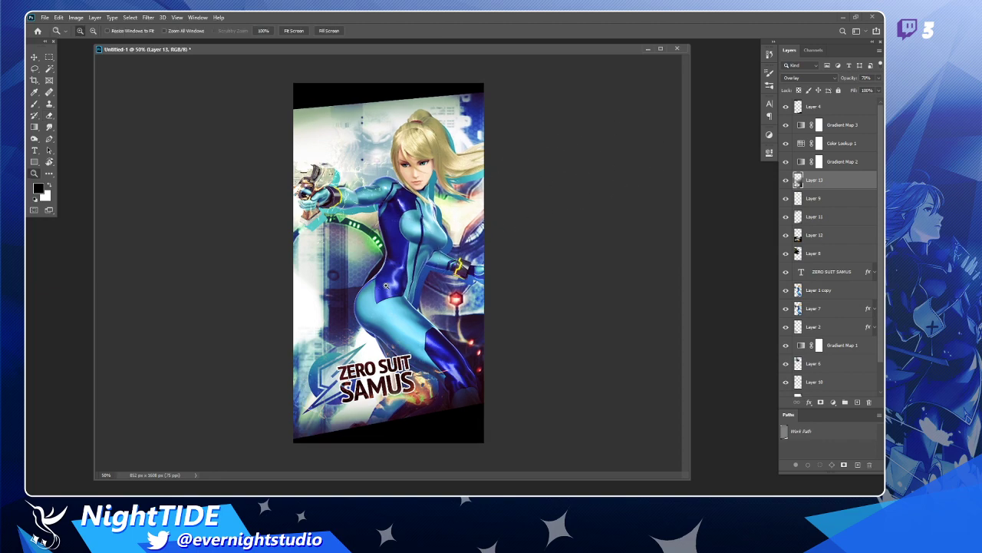
{"action": "left_click", "coordinate": [386, 285]}
{"action": "scroll", "coordinate": [413, 272], "scroll_direction": "down", "scroll_amount": 2}
{"action": "left_click", "coordinate": [34, 56]}
{"action": "scroll", "coordinate": [474, 303], "scroll_direction": "up", "scroll_amount": 2}
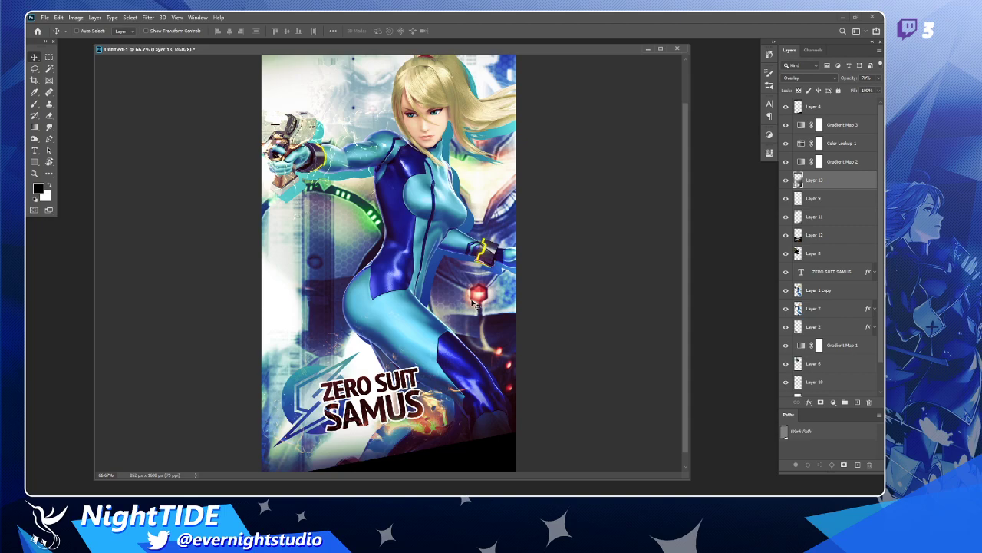
- Compare the poster with and without Layer 9, and erase part of that layer around the figure's lowered forearm with the large soft eraser
{"action": "scroll", "coordinate": [377, 207], "scroll_direction": "up", "scroll_amount": 3}
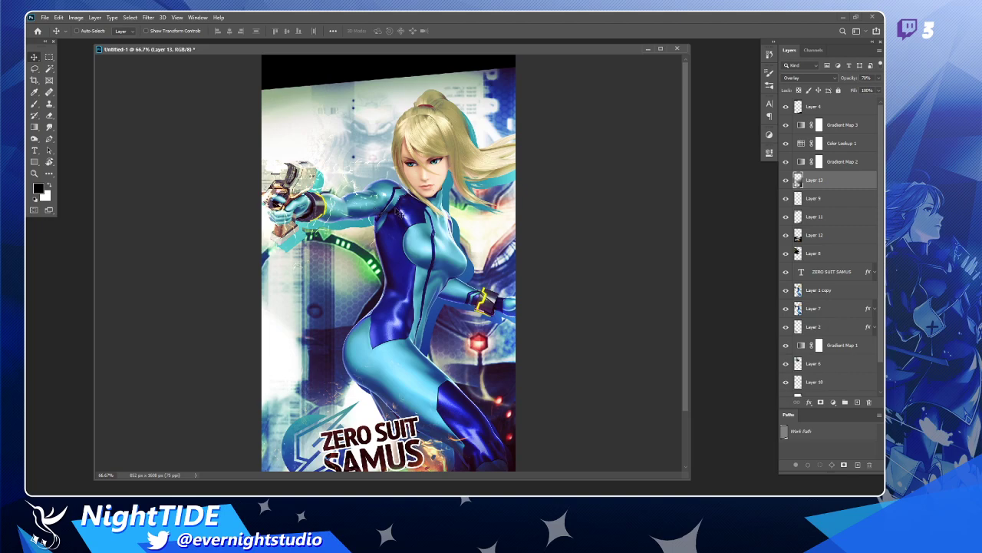
{"action": "scroll", "coordinate": [412, 236], "scroll_direction": "down", "scroll_amount": 4}
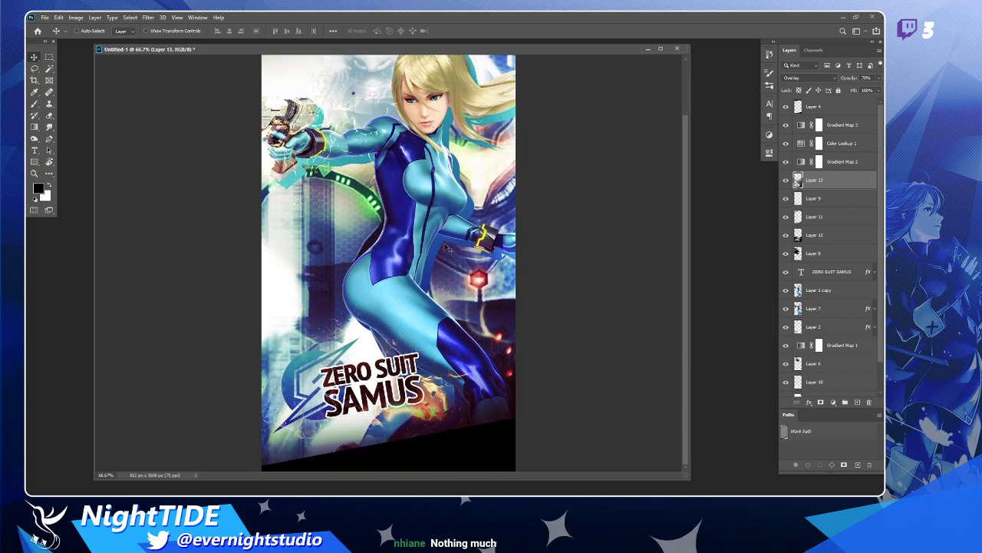
{"action": "left_click", "coordinate": [786, 198]}
{"action": "left_click", "coordinate": [786, 198]}
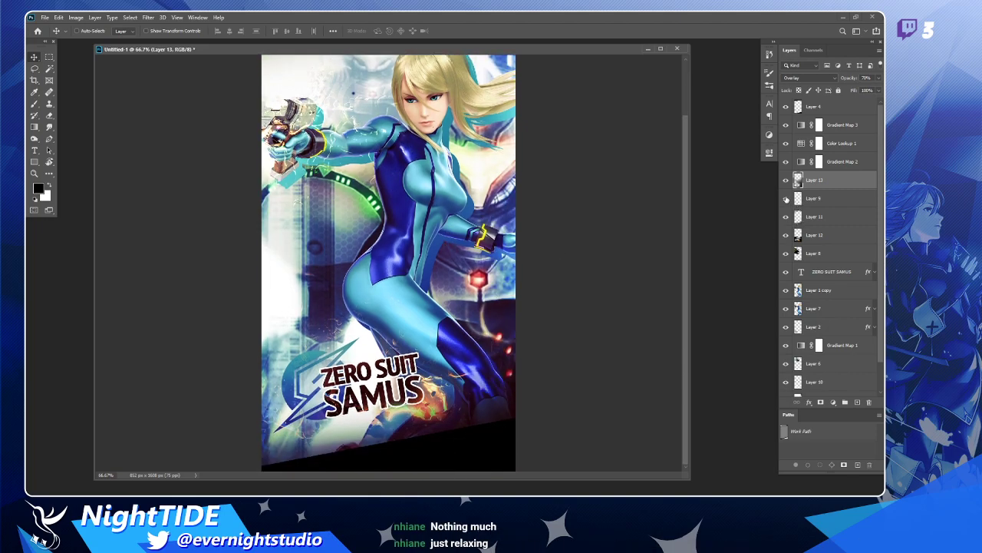
{"action": "left_click", "coordinate": [786, 198]}
{"action": "left_click", "coordinate": [786, 198]}
{"action": "left_click", "coordinate": [805, 198]}
{"action": "key", "text": "e"}
{"action": "mouse_move", "coordinate": [468, 261]}
{"action": "left_mouse_down"}
{"action": "mouse_move", "coordinate": [471, 307]}
{"action": "mouse_move", "coordinate": [495, 165]}
{"action": "mouse_move", "coordinate": [457, 345]}
{"action": "mouse_move", "coordinate": [477, 171]}
{"action": "mouse_move", "coordinate": [462, 201]}
{"action": "mouse_move", "coordinate": [465, 160]}
{"action": "left_mouse_up"}
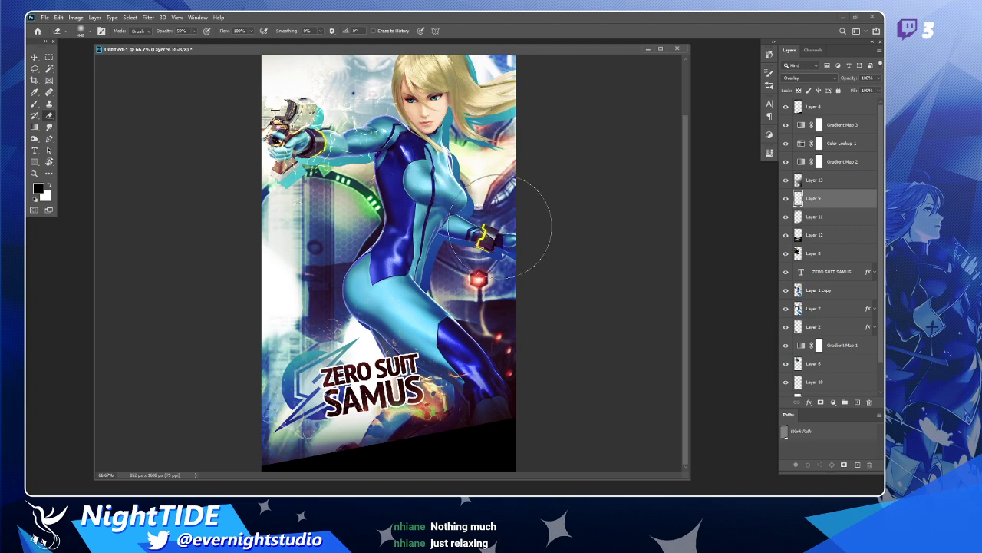
{"action": "left_click", "coordinate": [450, 234]}
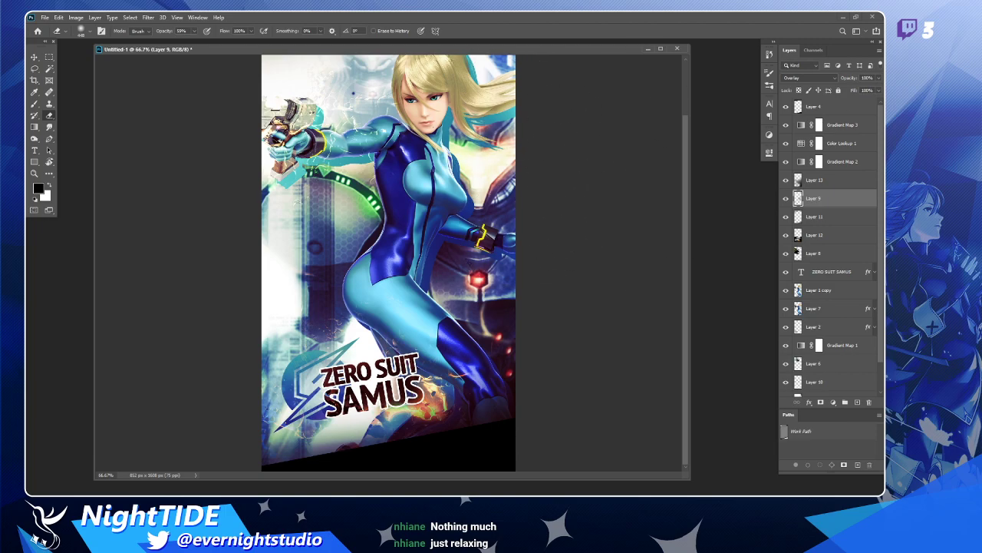
- Compare the poster with and without Layer 13, and with and without the Gradient Map 1 adjustment
{"action": "left_click", "coordinate": [785, 181]}
{"action": "left_click", "coordinate": [785, 181]}
{"action": "left_click", "coordinate": [824, 181]}
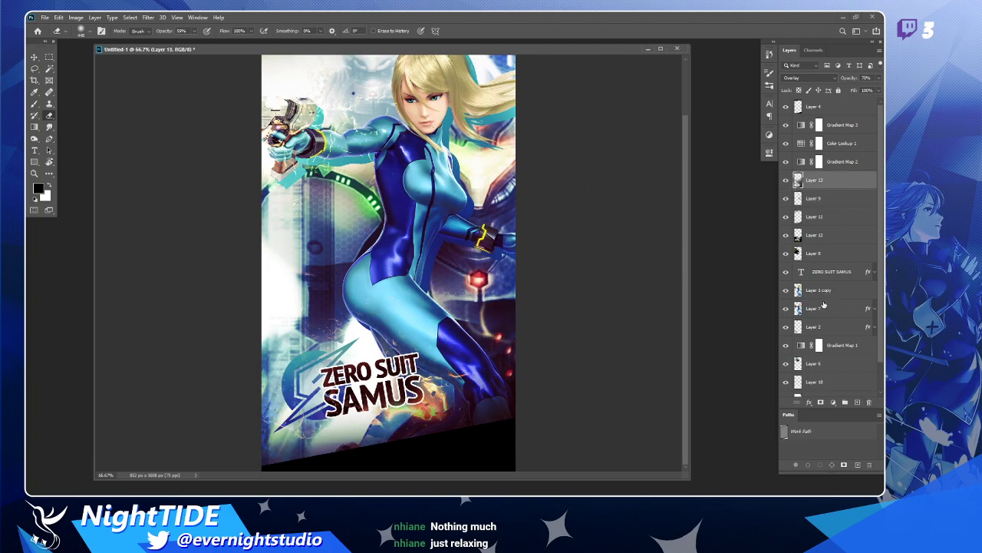
{"action": "left_click", "coordinate": [820, 330]}
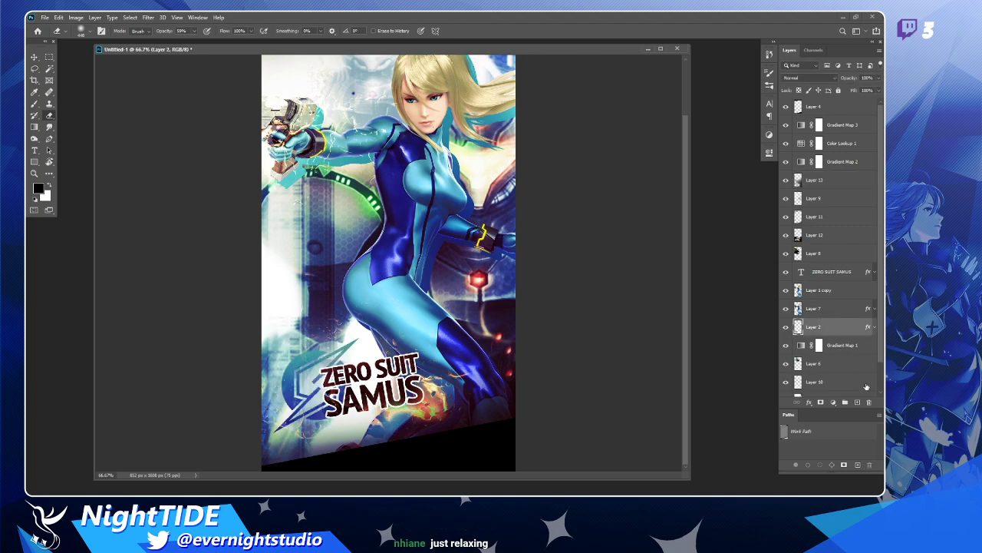
{"action": "left_click", "coordinate": [785, 345]}
{"action": "left_click", "coordinate": [785, 345]}
- Add a new layer directly above Gradient Map 1, fill it with black using the Paint Bucket, and lower its fill to 0%
{"action": "left_click", "coordinate": [833, 349]}
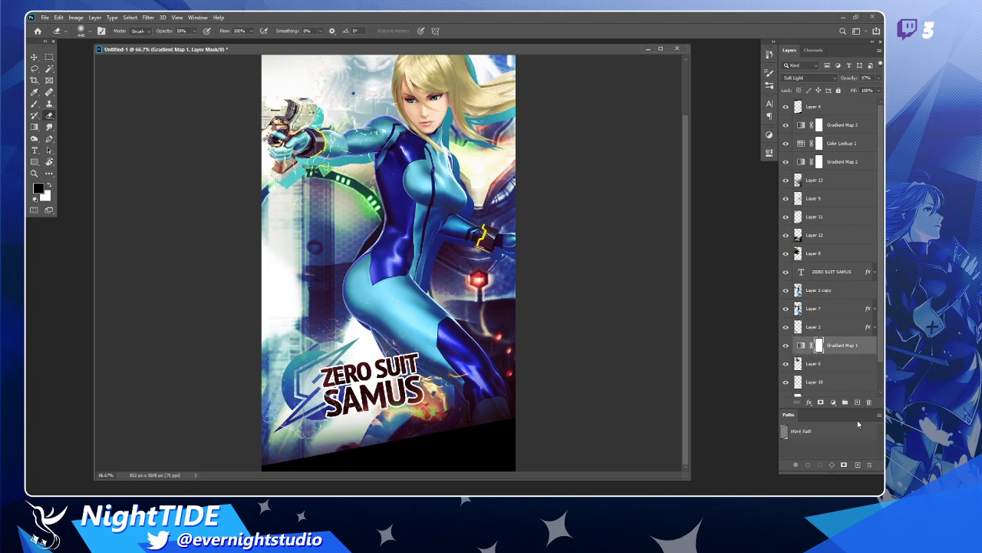
{"action": "left_click", "coordinate": [857, 402]}
{"action": "key", "text": "g"}
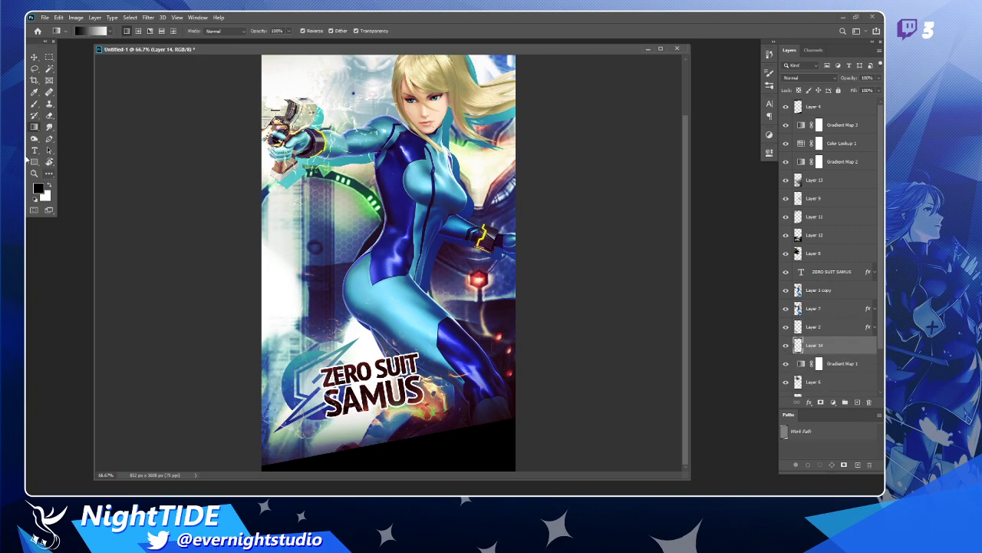
{"action": "key", "text": "shift+g"}
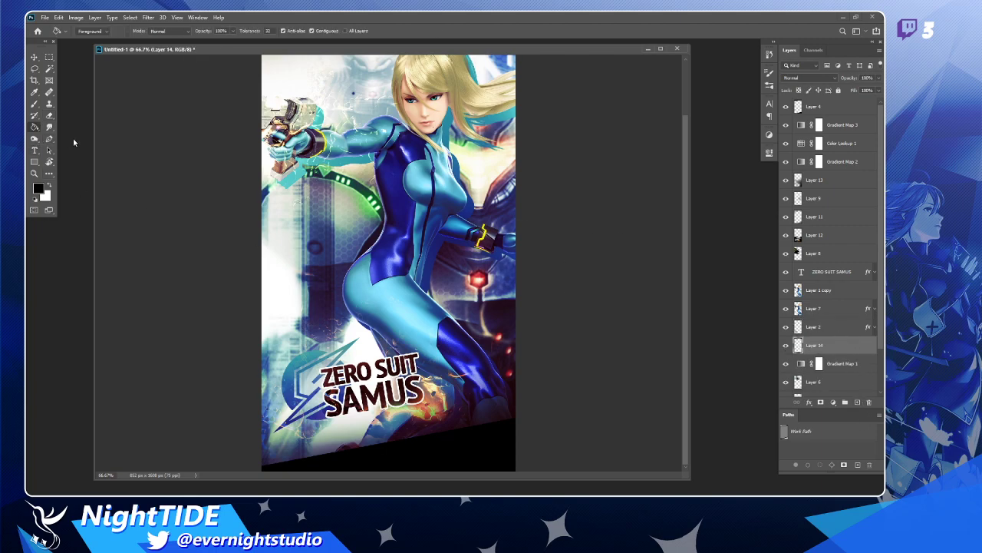
{"action": "left_click", "coordinate": [378, 154]}
{"action": "key", "text": "v"}
{"action": "left_click_drag", "start_coordinate": [458, 187], "coordinate": [458, 217]}
{"action": "left_click", "coordinate": [876, 93]}
{"action": "left_click_drag", "start_coordinate": [875, 102], "coordinate": [824, 102]}
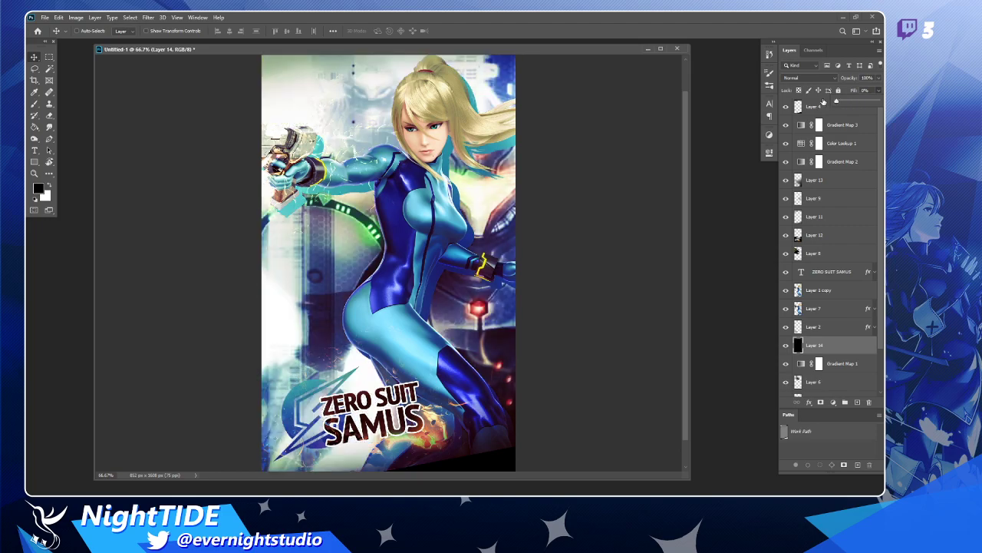
- Apply a Pattern Overlay with the thin diagonal-line pattern to the black-filled layer, comparing the poster with the preview off and on
{"action": "double_click", "coordinate": [815, 345]}
{"action": "left_click", "coordinate": [842, 346]}
{"action": "double_click", "coordinate": [841, 346]}
{"action": "left_click_drag", "start_coordinate": [394, 121], "coordinate": [577, 131]}
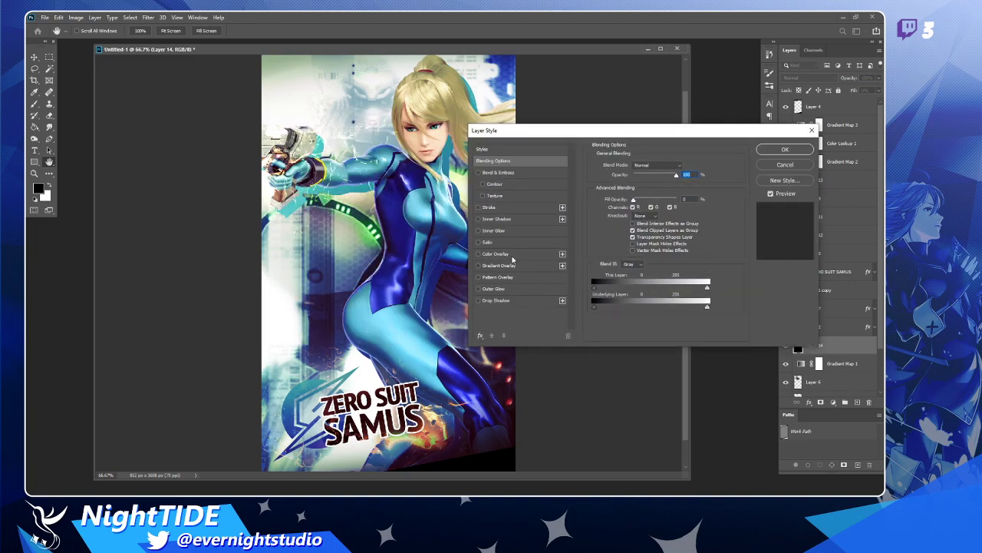
{"action": "left_click", "coordinate": [501, 277]}
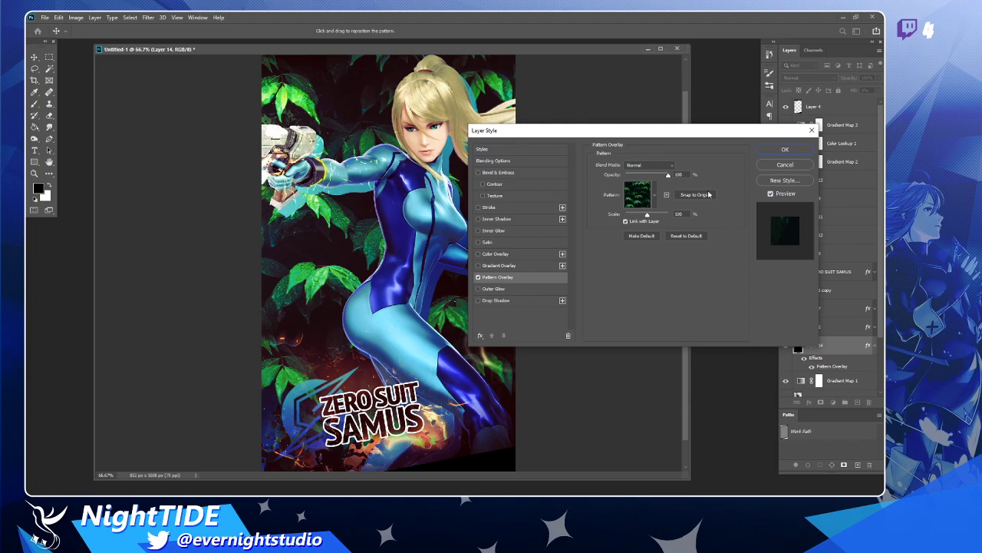
{"action": "left_click", "coordinate": [656, 195]}
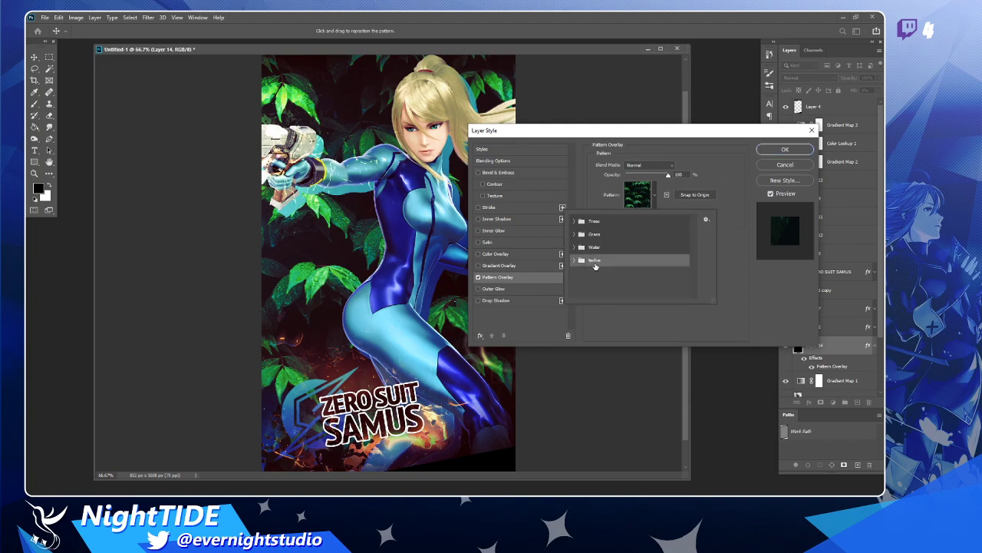
{"action": "left_click", "coordinate": [572, 260]}
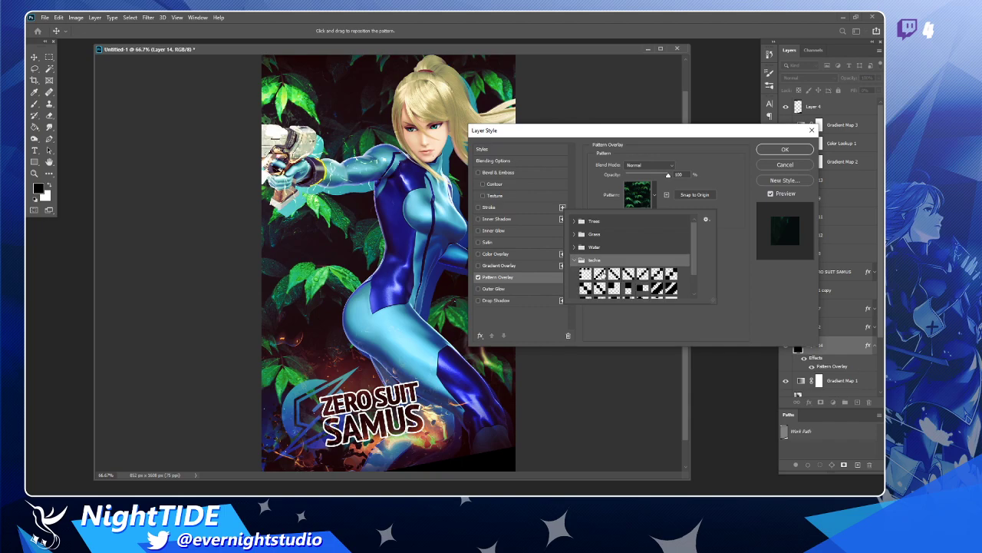
{"action": "left_click", "coordinate": [601, 274]}
{"action": "left_click_drag", "start_coordinate": [593, 136], "coordinate": [606, 102]}
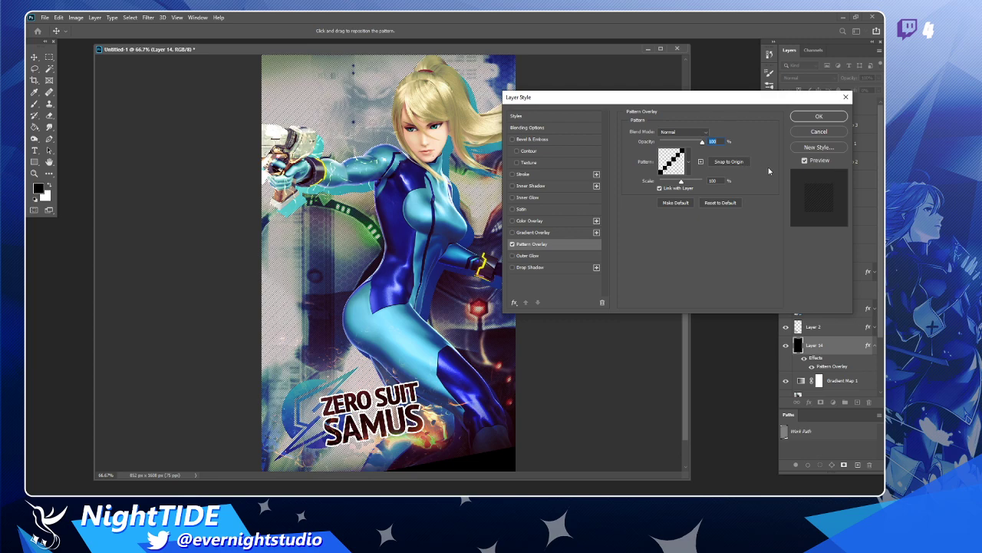
{"action": "left_click", "coordinate": [804, 161]}
{"action": "left_click", "coordinate": [805, 162]}
{"action": "left_click", "coordinate": [819, 118]}
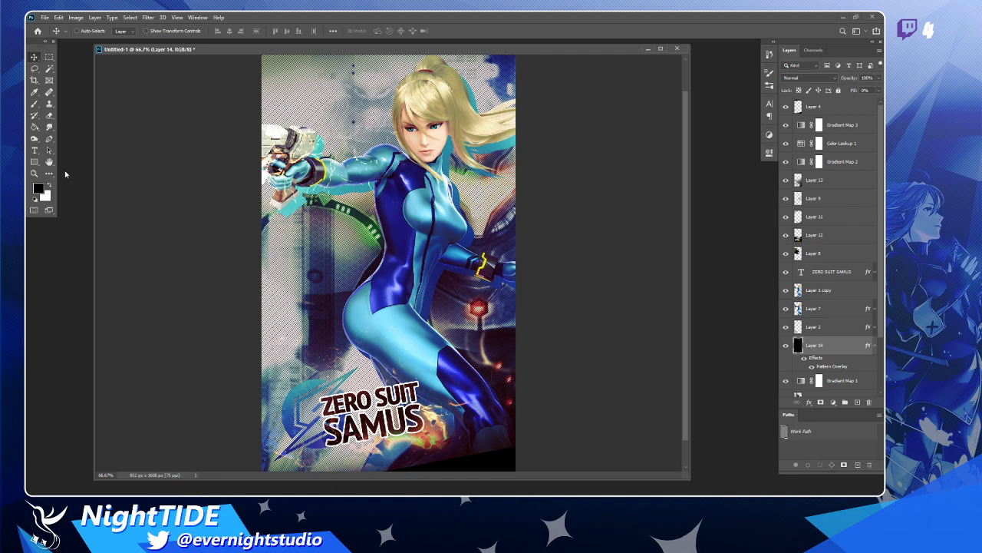
- Magnify the background beside the figure to 300%, and set the blend mode of Layer 14's Pattern Overlay to Overlay
{"action": "left_click", "coordinate": [34, 174]}
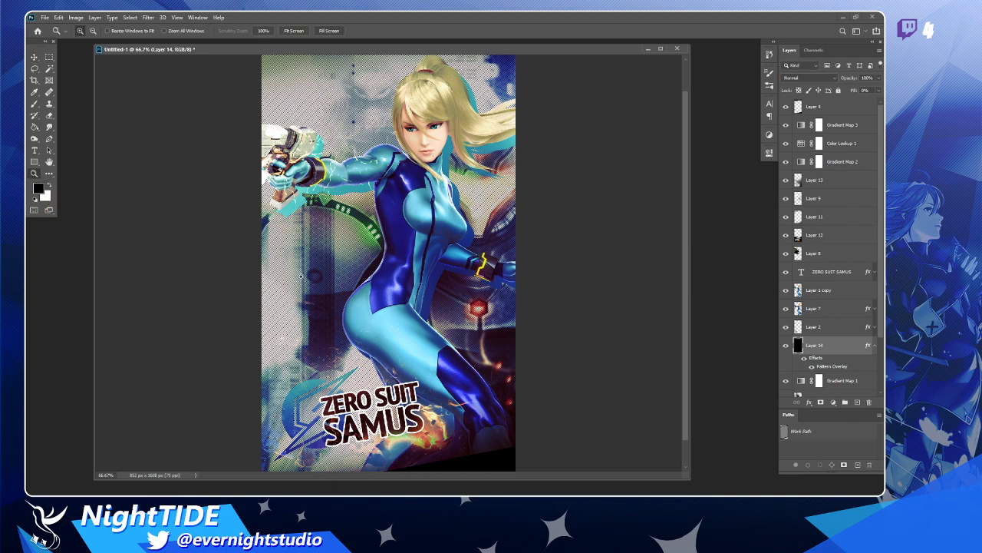
{"action": "left_click", "coordinate": [310, 274]}
{"action": "left_click", "coordinate": [307, 269]}
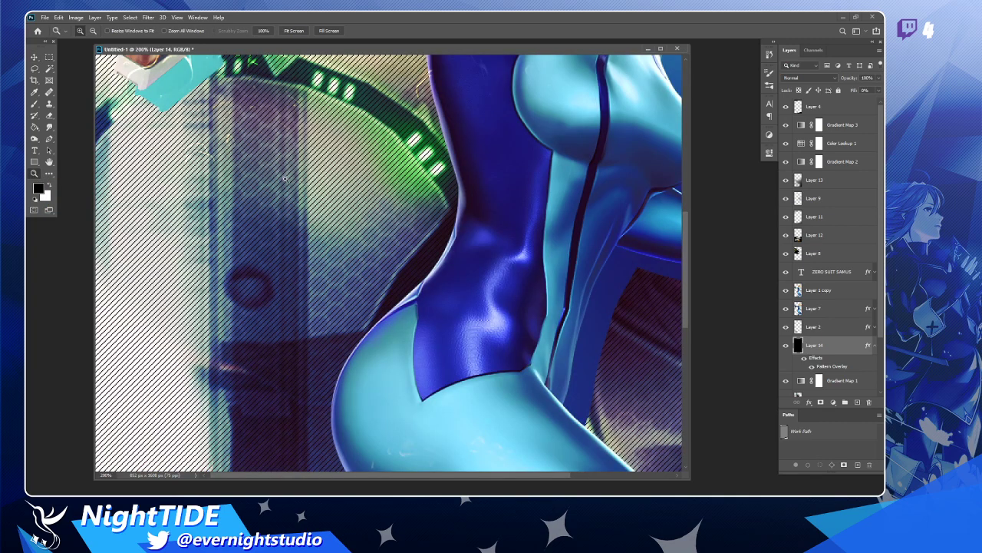
{"action": "left_click", "coordinate": [301, 194]}
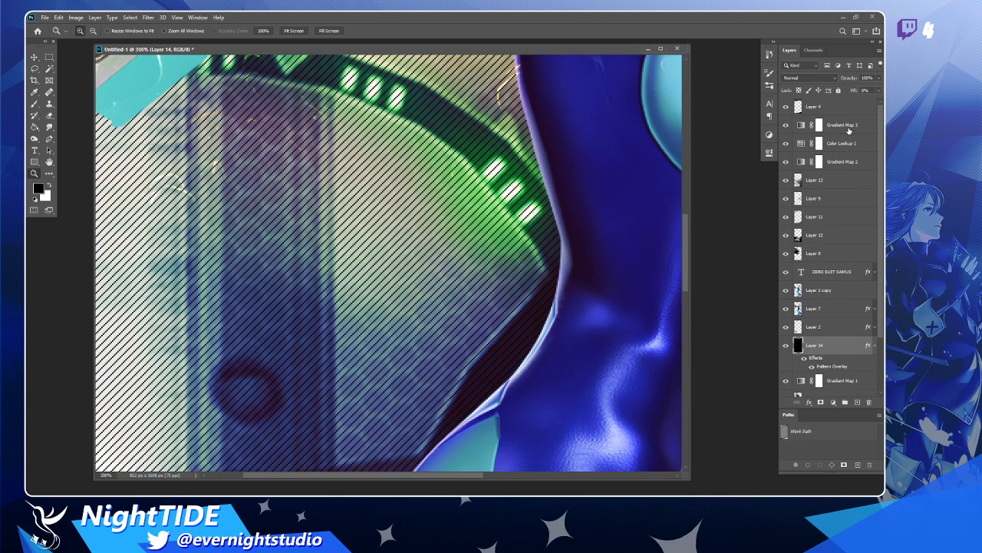
{"action": "double_click", "coordinate": [843, 348]}
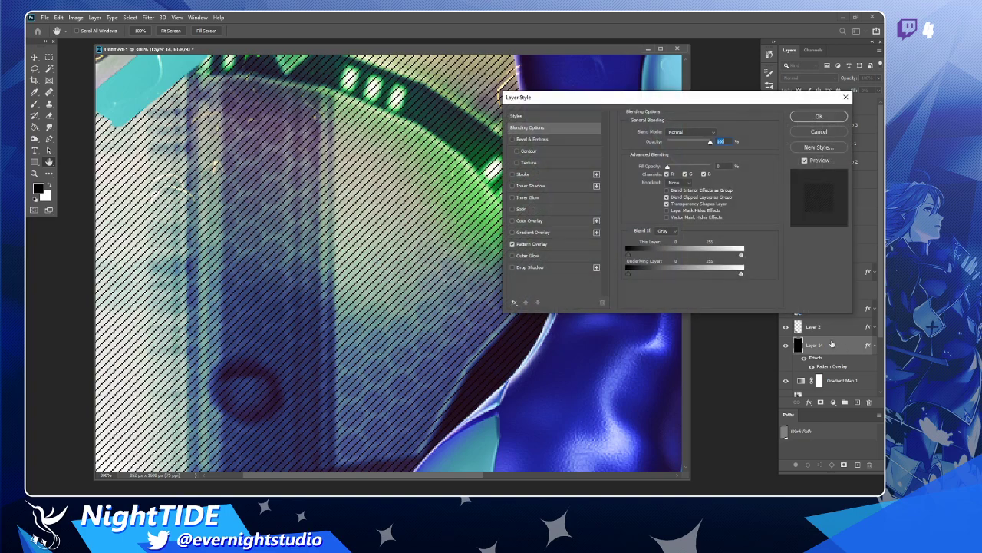
{"action": "left_click", "coordinate": [538, 244]}
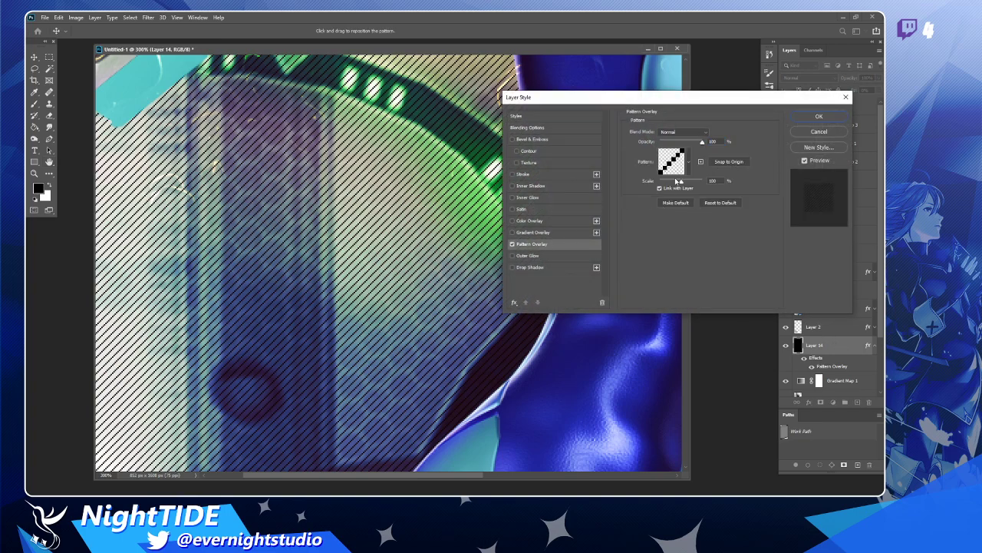
{"action": "left_click", "coordinate": [678, 136]}
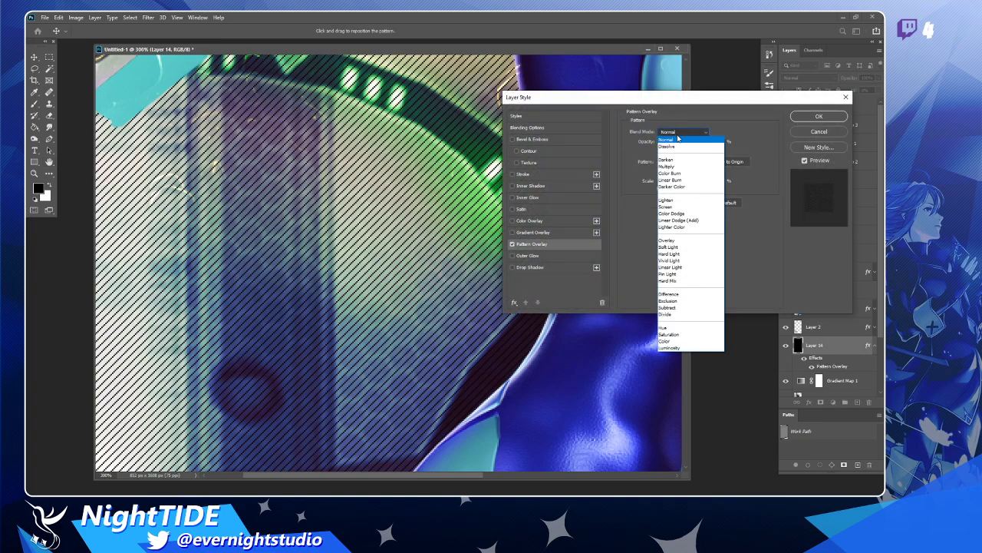
{"action": "left_click", "coordinate": [678, 242]}
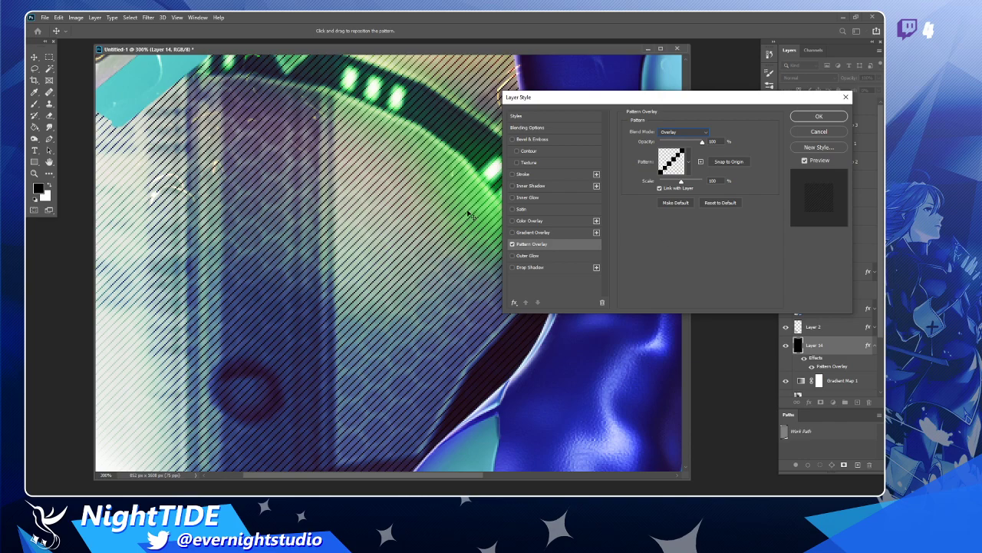
- Compare the diagonal pattern in Normal and Overlay blend modes over the lower background and title, ending on Overlay
{"action": "left_click_drag", "start_coordinate": [301, 360], "coordinate": [473, 203]}
{"action": "left_click", "coordinate": [680, 132]}
{"action": "left_click", "coordinate": [666, 136]}
{"action": "scroll", "coordinate": [379, 281], "scroll_direction": "down", "scroll_amount": 5}
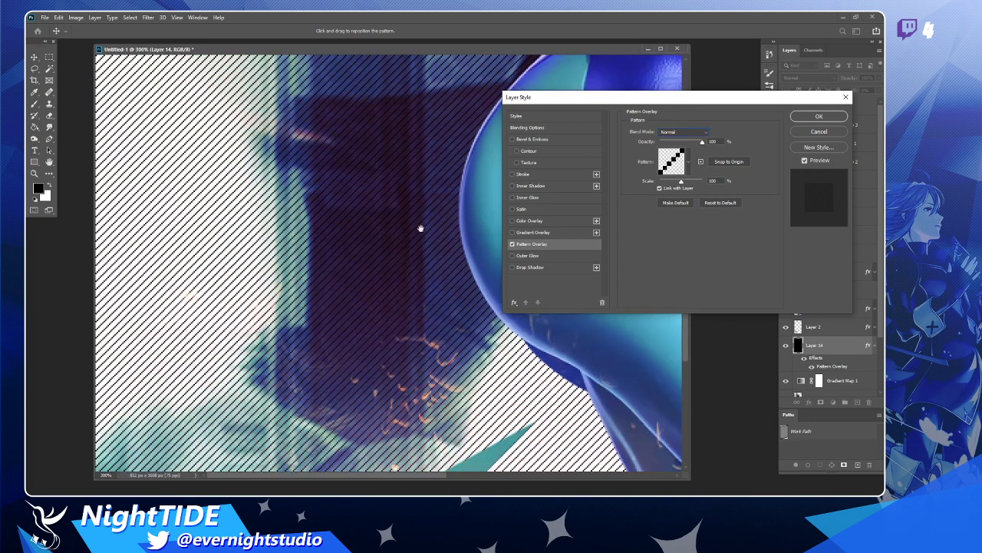
{"action": "scroll", "coordinate": [339, 294], "scroll_direction": "down", "scroll_amount": 3}
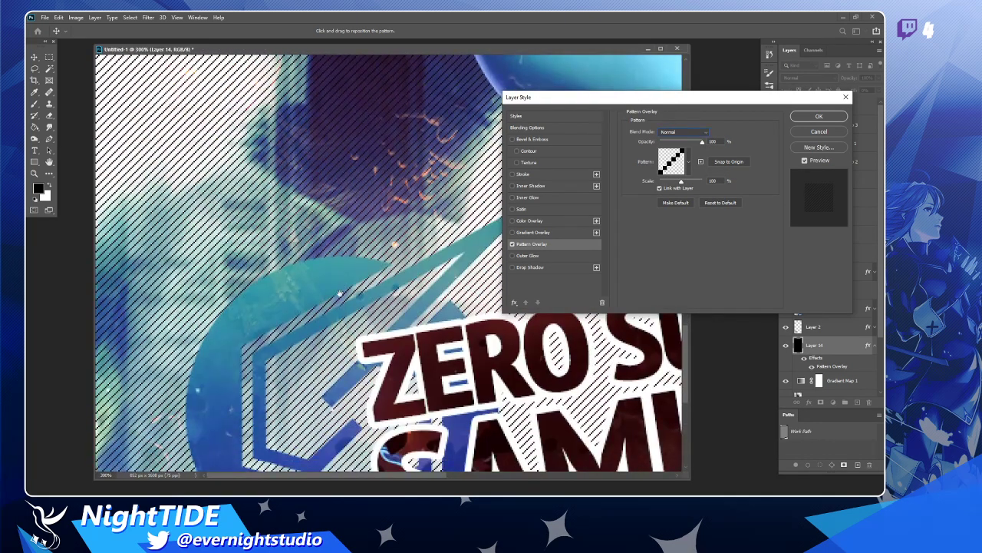
{"action": "left_click", "coordinate": [684, 134]}
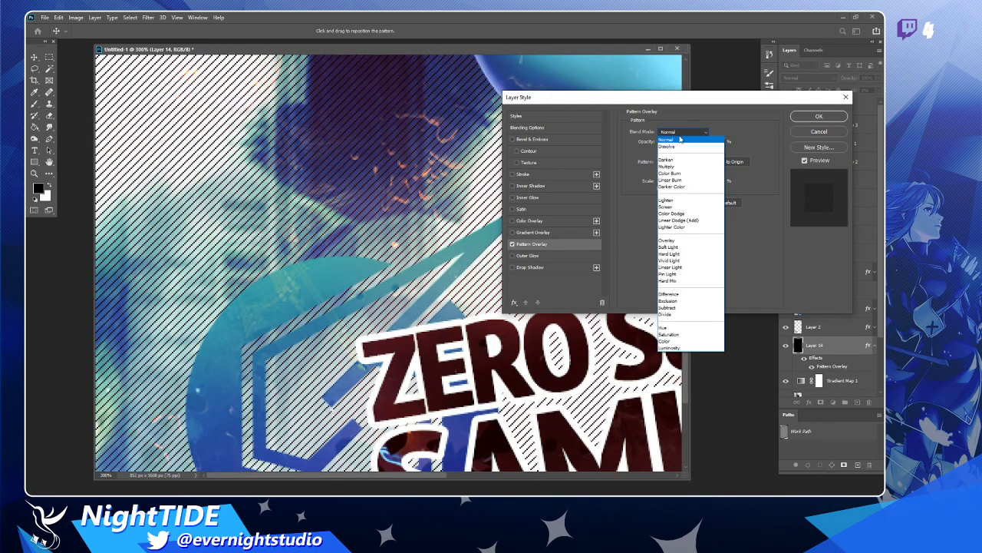
{"action": "left_click", "coordinate": [675, 241]}
- Examine the diagonal lines up the background to the area above the gun, and accept the layer style with the same pattern
{"action": "left_click_drag", "start_coordinate": [441, 145], "coordinate": [503, 425]}
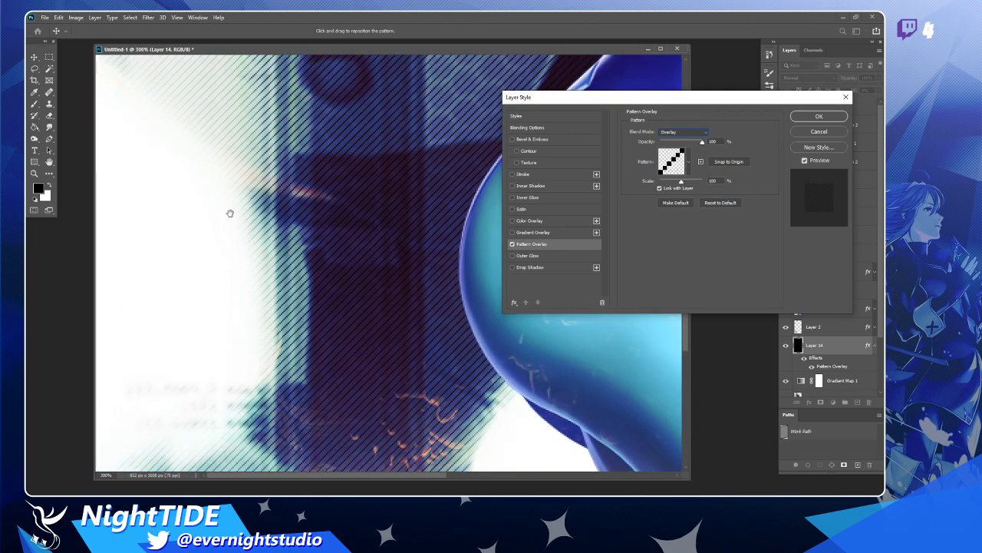
{"action": "left_click_drag", "start_coordinate": [373, 156], "coordinate": [371, 333]}
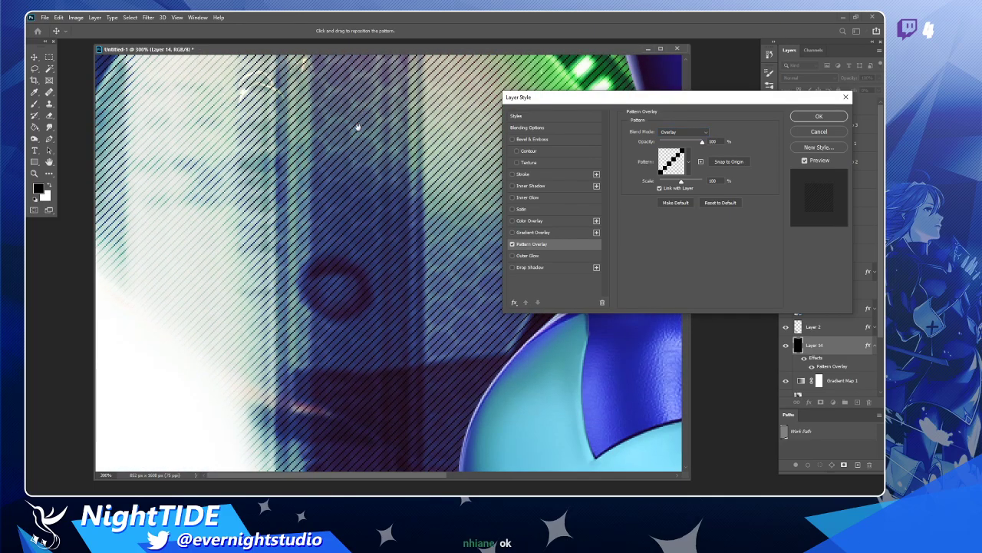
{"action": "left_click_drag", "start_coordinate": [360, 118], "coordinate": [351, 320]}
{"action": "left_click_drag", "start_coordinate": [389, 131], "coordinate": [383, 329]}
{"action": "left_click_drag", "start_coordinate": [421, 170], "coordinate": [429, 233]}
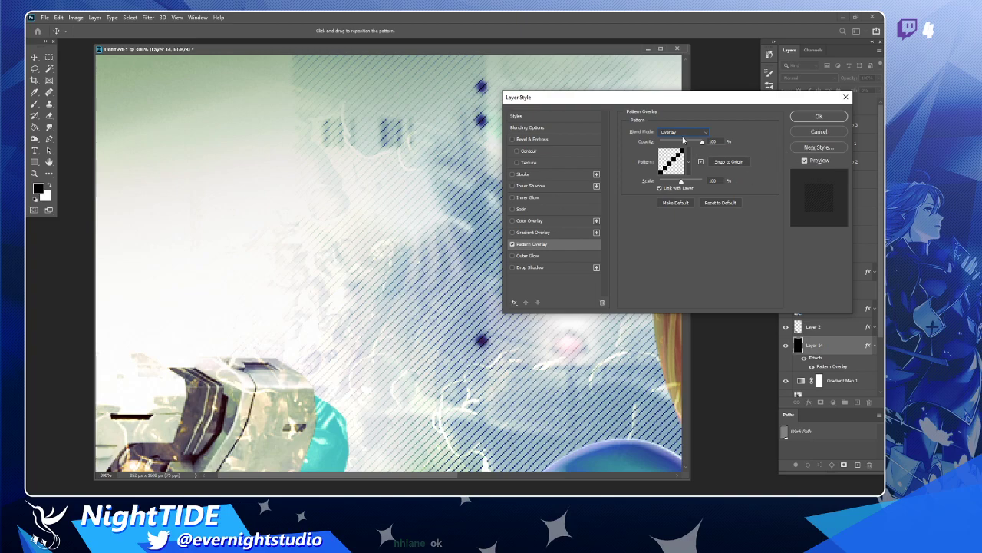
{"action": "left_click", "coordinate": [688, 161]}
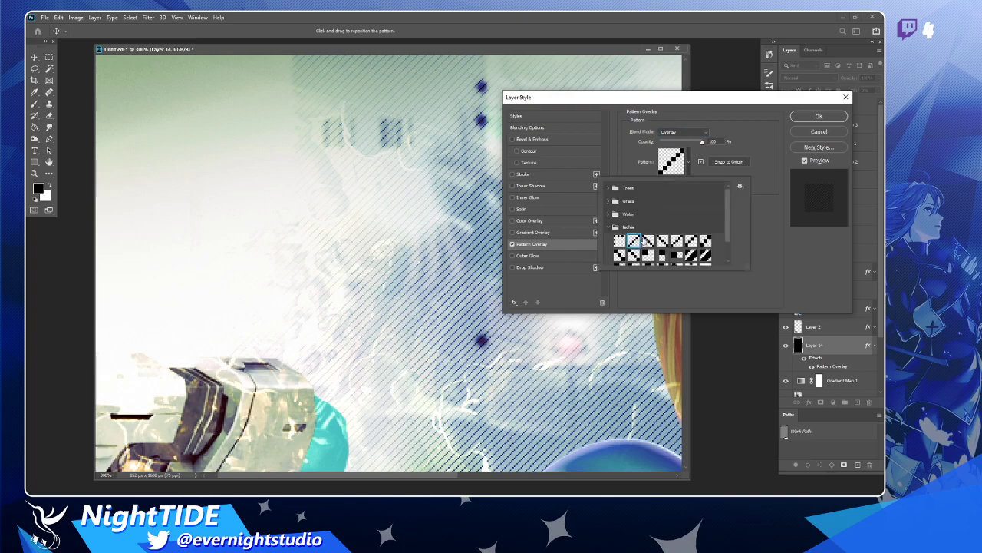
{"action": "left_click", "coordinate": [765, 140]}
{"action": "left_click", "coordinate": [807, 122]}
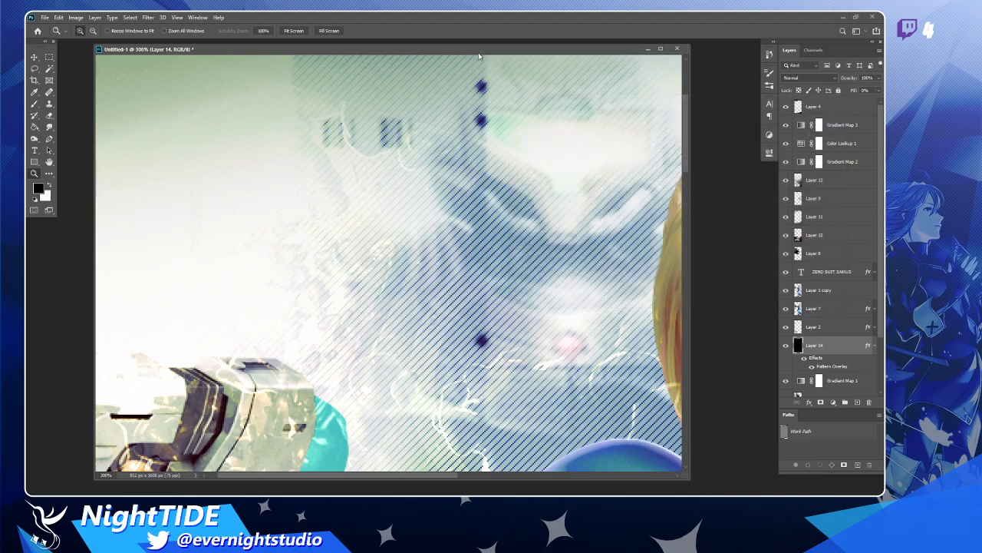
- View the whole poster at 50% to judge the diagonal pattern in the background
{"action": "left_click", "coordinate": [466, 192], "text": "alt"}
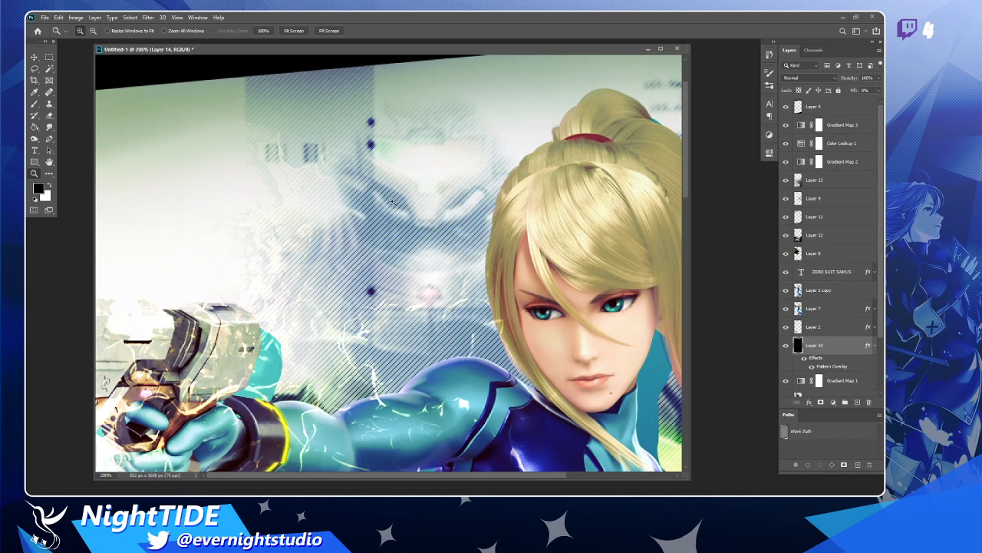
{"action": "left_click", "coordinate": [425, 194], "text": "alt"}
{"action": "left_click", "coordinate": [424, 194], "text": "alt"}
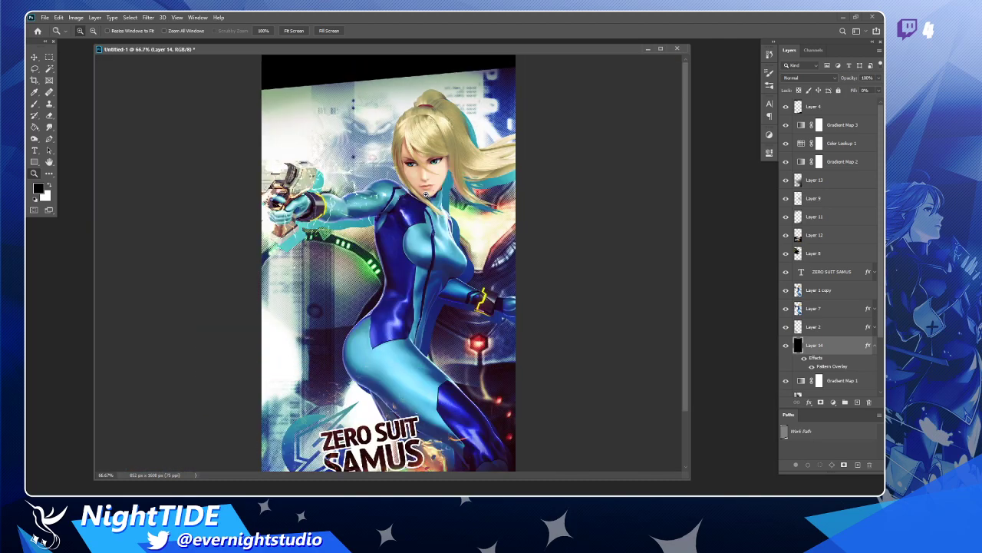
{"action": "left_click", "coordinate": [425, 229], "text": "alt"}
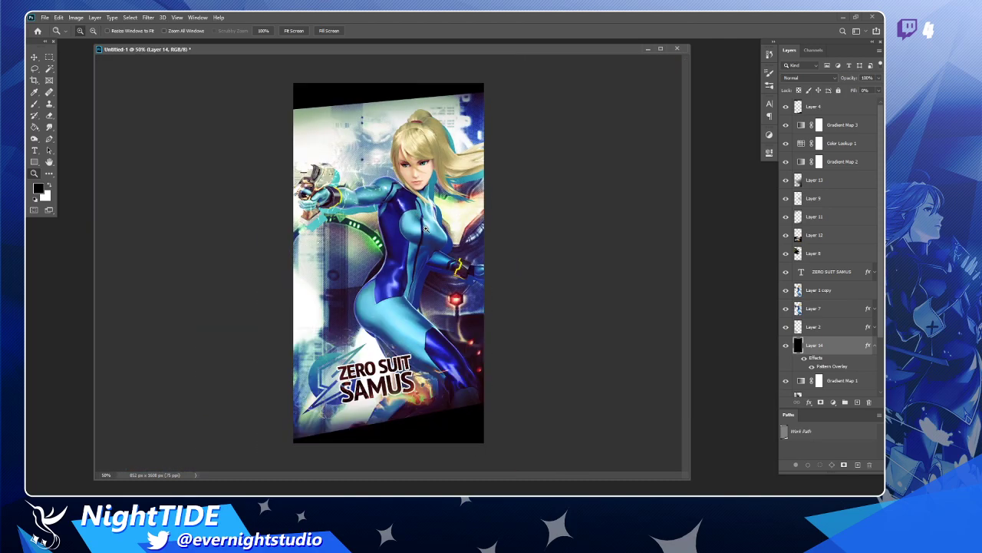
- Compare the poster with and without the diagonal pattern of Layer 14, from the head down to the title
{"action": "left_click", "coordinate": [328, 177]}
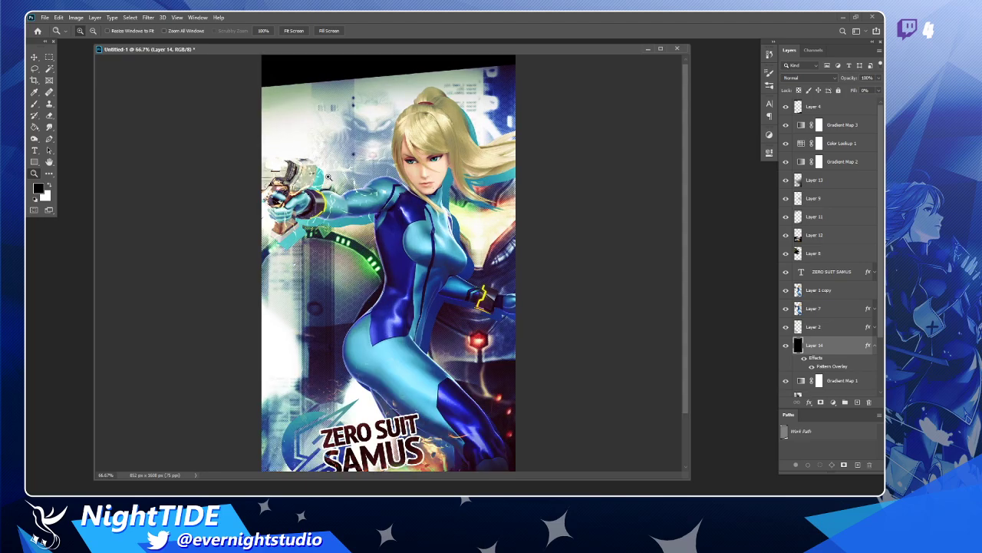
{"action": "left_click", "coordinate": [785, 345]}
{"action": "left_click", "coordinate": [785, 346]}
{"action": "left_click", "coordinate": [35, 60]}
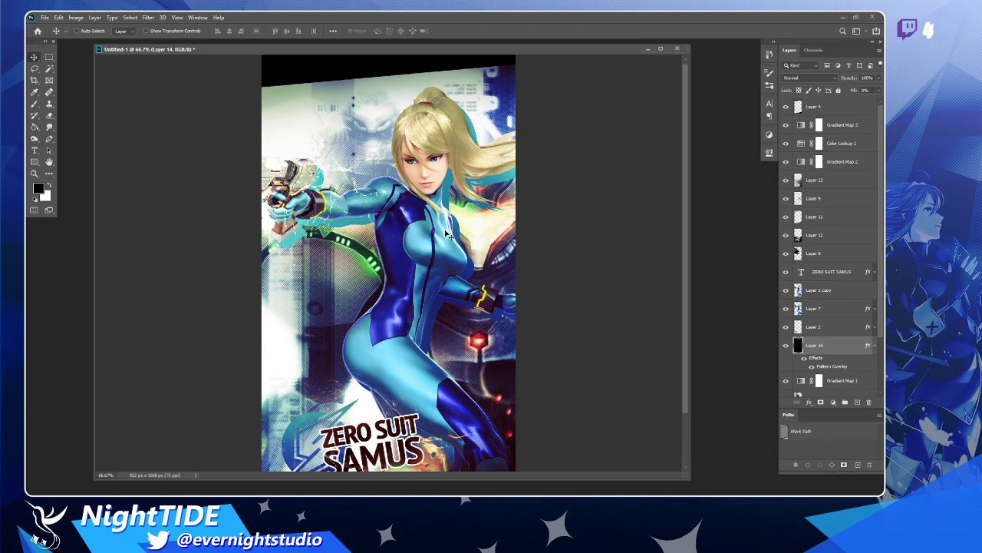
{"action": "scroll", "coordinate": [449, 239], "scroll_direction": "down", "scroll_amount": 1}
{"action": "scroll", "coordinate": [449, 242], "scroll_direction": "down", "scroll_amount": 2}
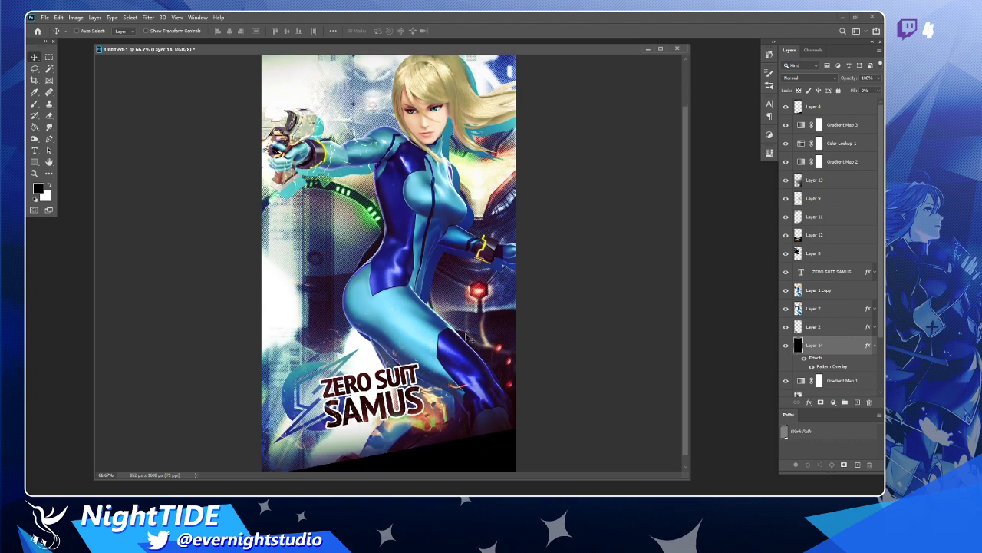
{"action": "scroll", "coordinate": [466, 338], "scroll_direction": "up", "scroll_amount": 1}
- Toggle the visibility of Layer 7 and Layer 1 copy to check what each contributes to the figure
{"action": "left_click", "coordinate": [789, 310]}
{"action": "left_click", "coordinate": [789, 310]}
{"action": "left_click", "coordinate": [788, 294]}
{"action": "left_click", "coordinate": [788, 294]}
{"action": "left_click", "coordinate": [788, 294]}
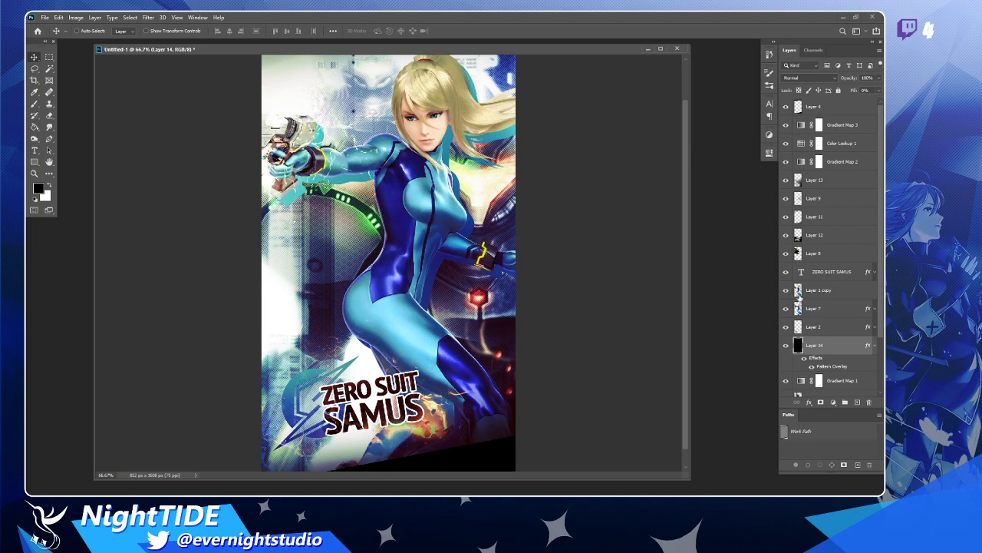
- Select Layer 1 copy and open the Smart Sharpen filter with the figure's face centred in its preview
{"action": "left_click", "coordinate": [825, 293]}
{"action": "key", "text": "z"}
{"action": "left_click", "coordinate": [383, 123]}
{"action": "left_click", "coordinate": [129, 17]}
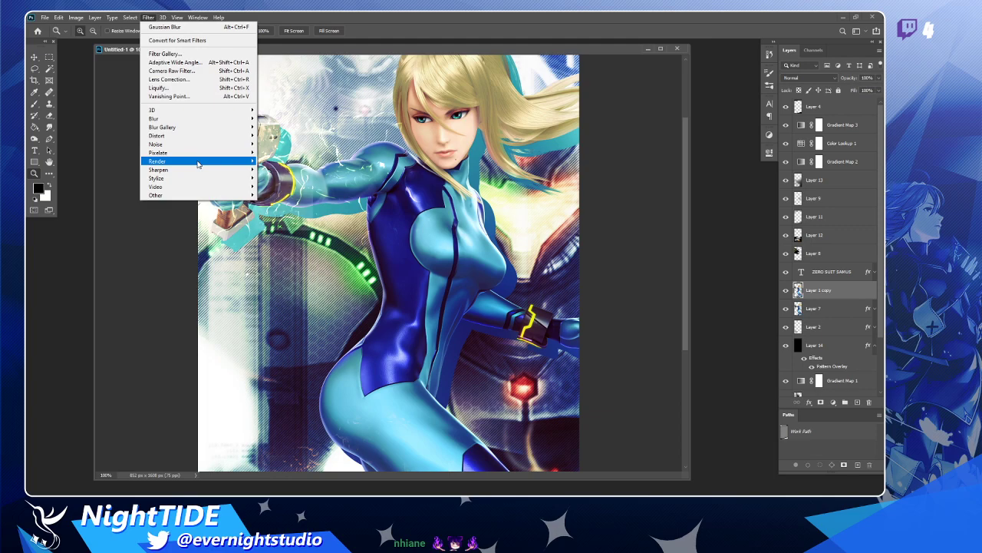
{"action": "mouse_move", "coordinate": [240, 172]}
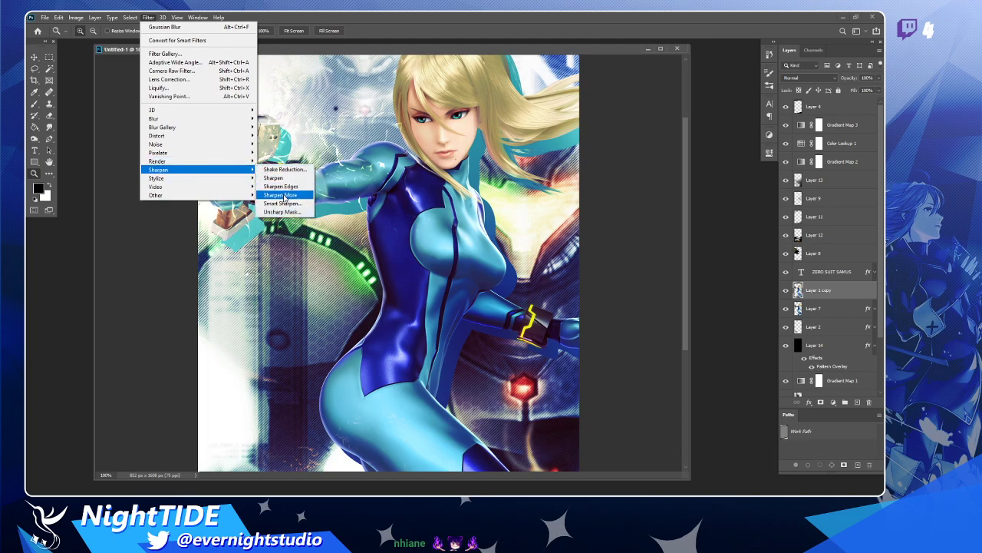
{"action": "left_click", "coordinate": [284, 203]}
{"action": "left_click_drag", "start_coordinate": [423, 115], "coordinate": [556, 132]}
{"action": "left_click_drag", "start_coordinate": [522, 188], "coordinate": [447, 238]}
{"action": "left_click_drag", "start_coordinate": [488, 172], "coordinate": [534, 208]}
- Set the Smart Sharpen amount to 124% and the noise reduction to 10%
{"action": "left_click", "coordinate": [630, 180]}
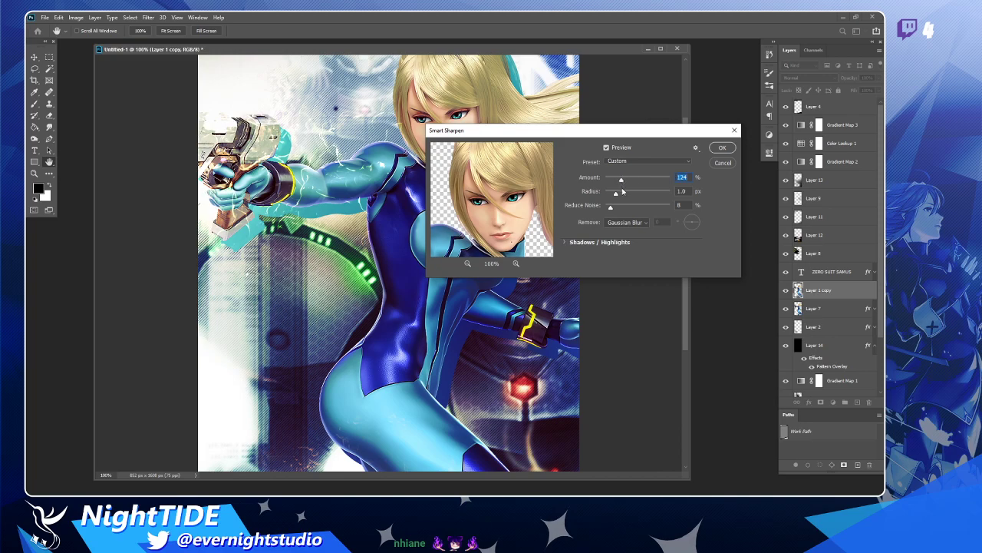
{"action": "left_click", "coordinate": [618, 208]}
{"action": "left_click_drag", "start_coordinate": [543, 135], "coordinate": [588, 137]}
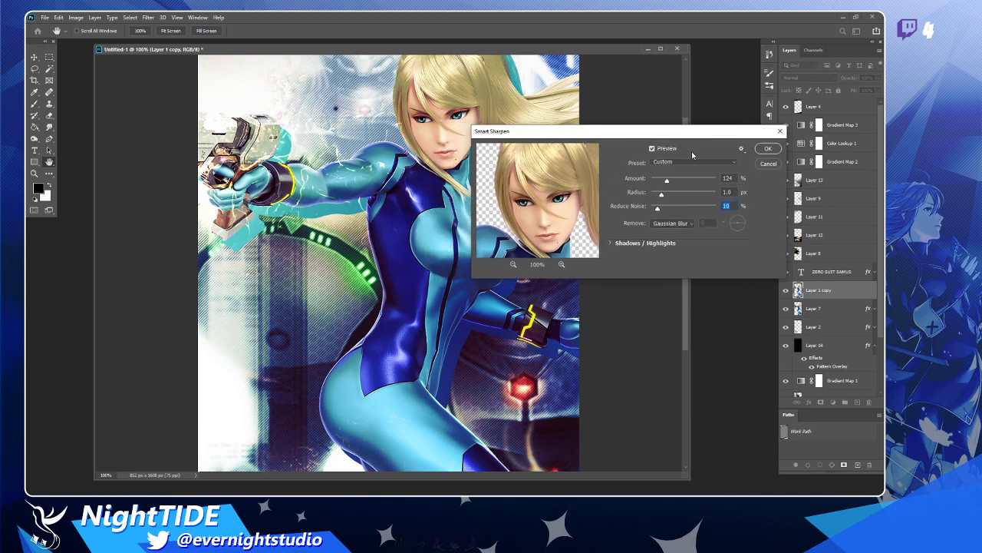
- Compare the figure with and without the sharpening preview, fine-tune the amount, and apply Smart Sharpen to Layer 1 copy
{"action": "left_click", "coordinate": [652, 149]}
{"action": "left_click", "coordinate": [652, 148]}
{"action": "left_click", "coordinate": [652, 148]}
{"action": "left_click", "coordinate": [652, 149]}
{"action": "left_click_drag", "start_coordinate": [674, 180], "coordinate": [664, 181]}
{"action": "left_click", "coordinate": [767, 148]}
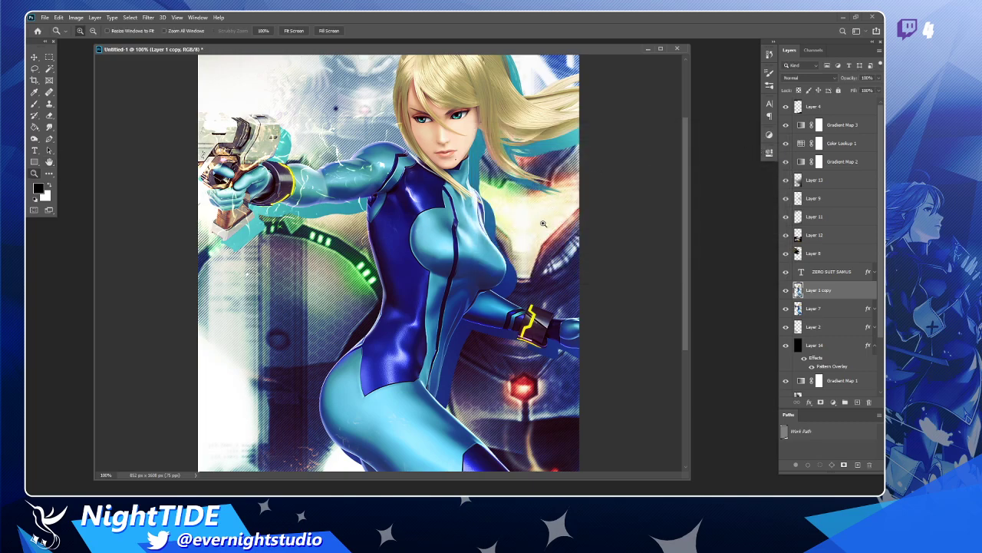
- Examine the sharpened figure against the rest of the poster at 66.7%, from the head down to the title
{"action": "left_click", "coordinate": [526, 201], "text": "alt"}
{"action": "left_click", "coordinate": [34, 58]}
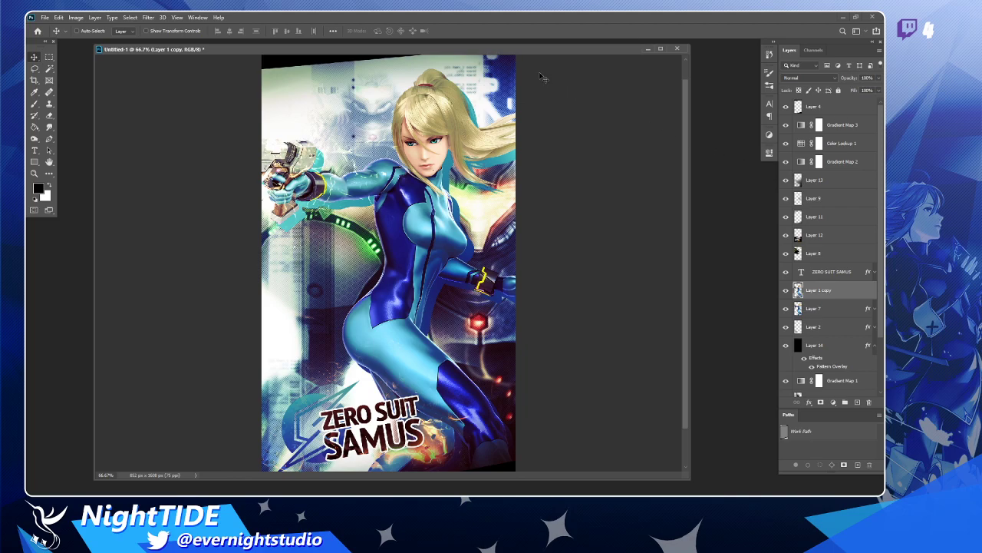
{"action": "left_click_drag", "start_coordinate": [478, 52], "coordinate": [488, 53]}
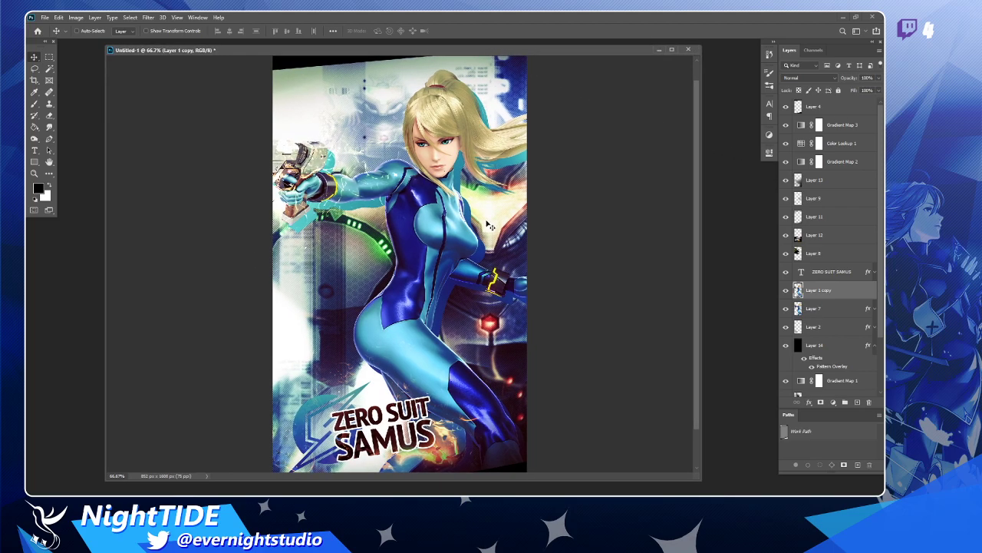
{"action": "scroll", "coordinate": [445, 234], "scroll_direction": "down", "scroll_amount": 2}
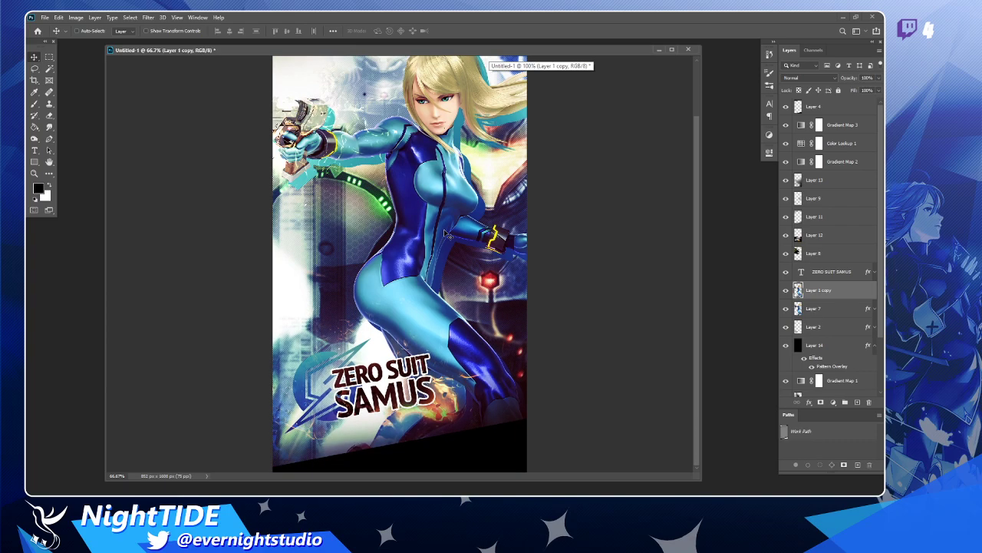
{"action": "scroll", "coordinate": [445, 234], "scroll_direction": "up", "scroll_amount": 3}
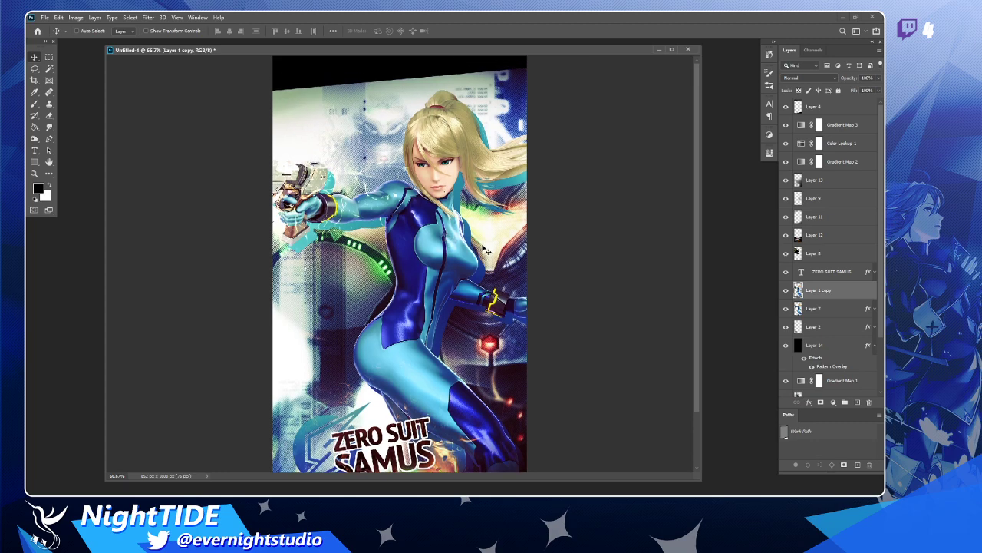
{"action": "scroll", "coordinate": [485, 250], "scroll_direction": "down", "scroll_amount": 1}
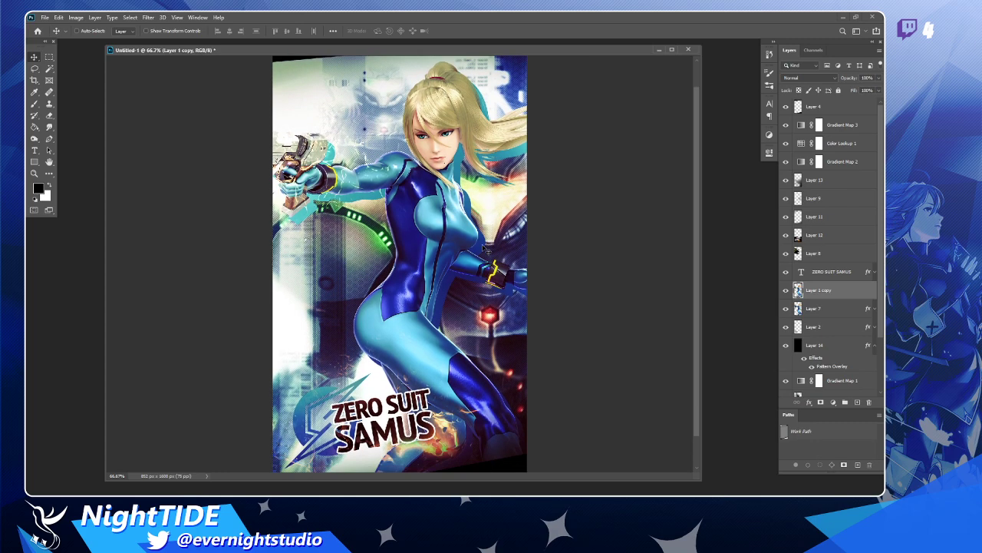
{"action": "key", "text": "z"}
{"action": "left_click", "coordinate": [483, 245], "text": "alt"}
{"action": "left_click", "coordinate": [434, 275]}
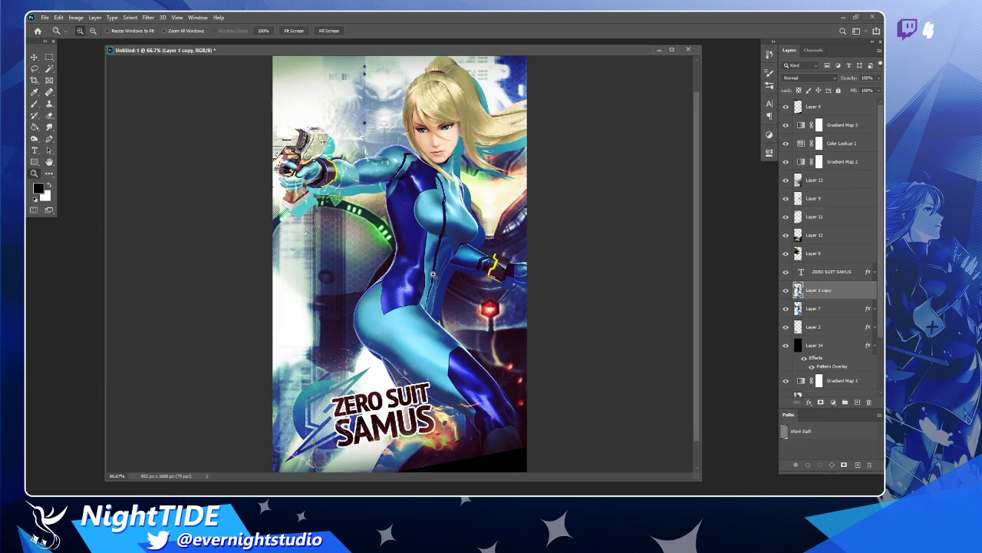
{"action": "scroll", "coordinate": [491, 266], "scroll_direction": "down", "scroll_amount": 1}
{"action": "left_click", "coordinate": [33, 57]}
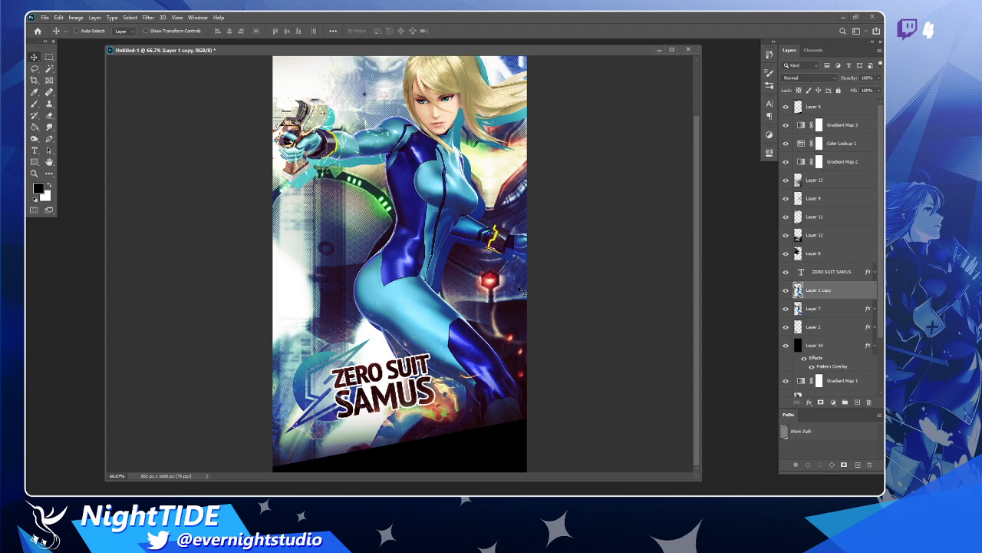
{"action": "scroll", "coordinate": [520, 290], "scroll_direction": "up", "scroll_amount": 1}
{"action": "scroll", "coordinate": [520, 290], "scroll_direction": "up", "scroll_amount": 1}
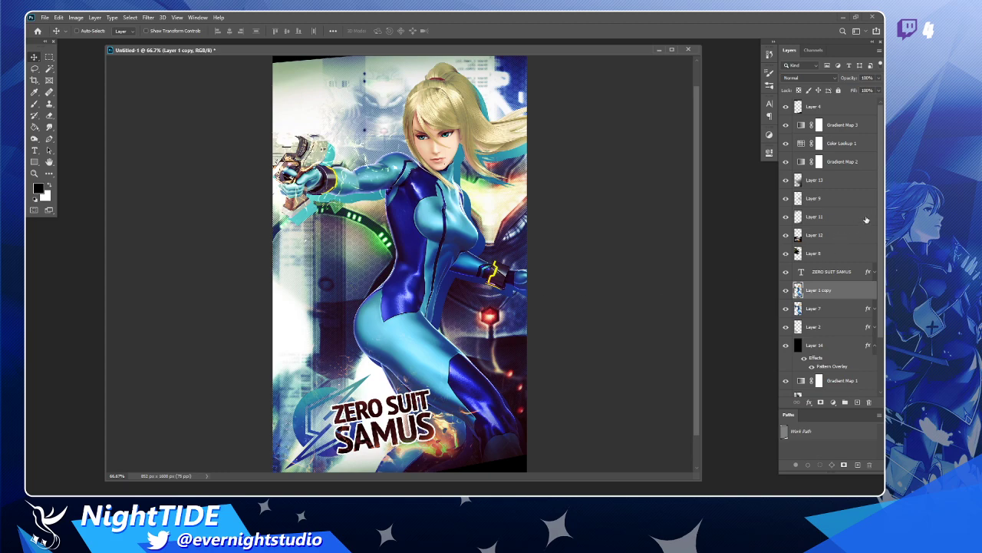
- Collapse the effects list of Layer 14 and toggle the visibility of Gradient Map 3 to check its influence
{"action": "left_click_drag", "start_coordinate": [879, 228], "coordinate": [880, 291]}
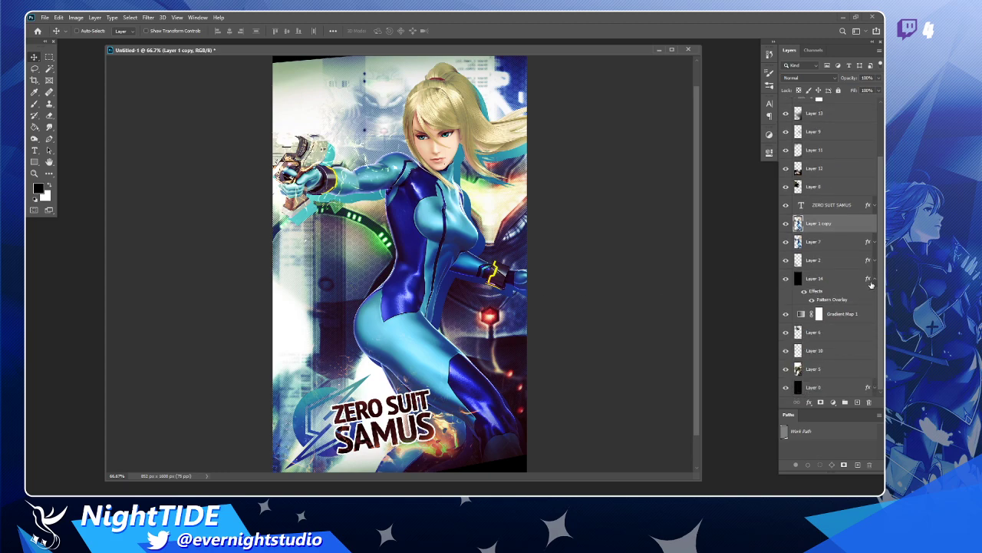
{"action": "left_click", "coordinate": [875, 279]}
{"action": "scroll", "coordinate": [880, 298], "scroll_direction": "up", "scroll_amount": 2}
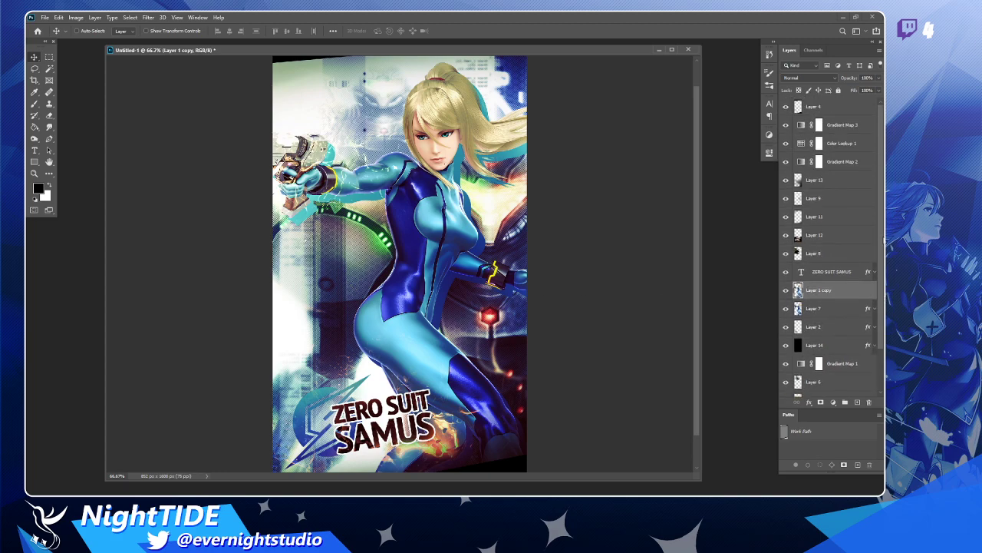
{"action": "left_click", "coordinate": [785, 108]}
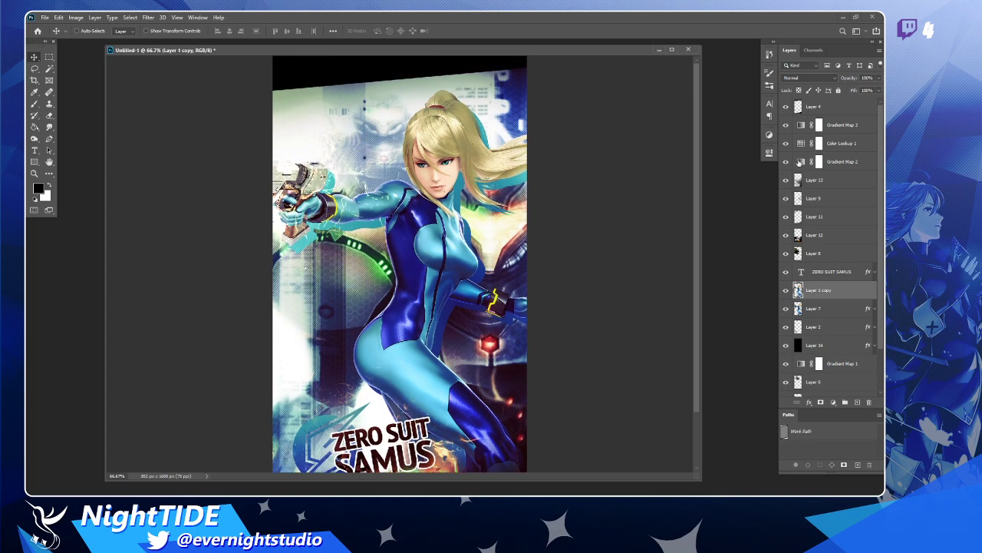
{"action": "left_click", "coordinate": [785, 125]}
{"action": "left_click", "coordinate": [785, 125]}
- Add a Gradient Map adjustment layer above Gradient Map 3 and open its gradient for editing
{"action": "left_click", "coordinate": [845, 130]}
{"action": "left_click", "coordinate": [832, 403]}
{"action": "left_click", "coordinate": [836, 388]}
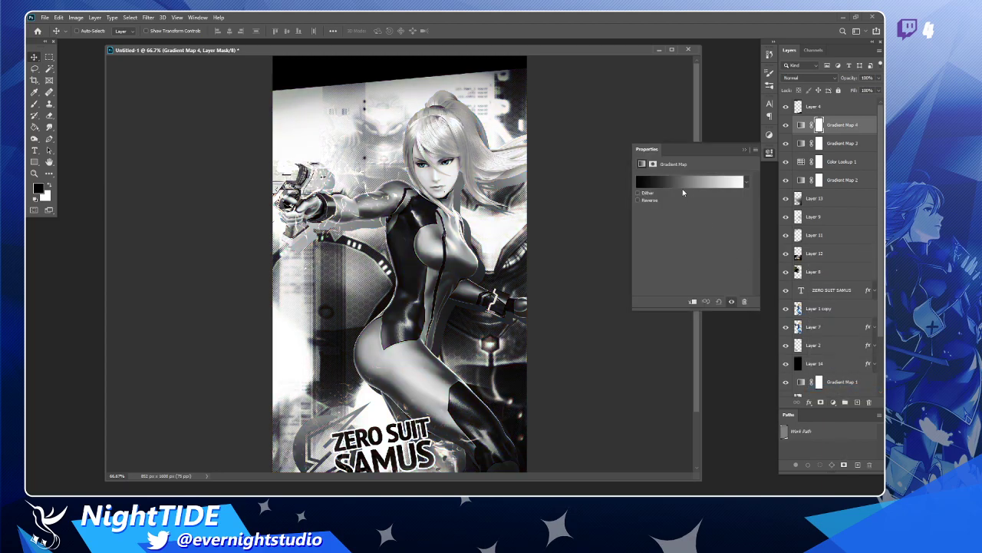
{"action": "left_click", "coordinate": [683, 187]}
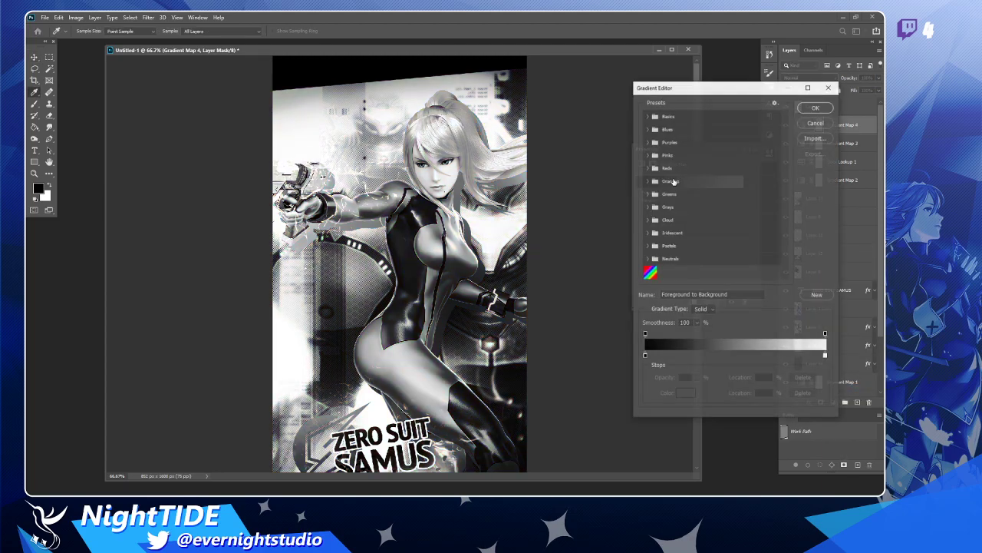
- Compare several presets from the Blues group and apply Blue_12 to the new gradient map
{"action": "left_click", "coordinate": [648, 129]}
{"action": "left_click", "coordinate": [671, 146]}
{"action": "left_click", "coordinate": [687, 156]}
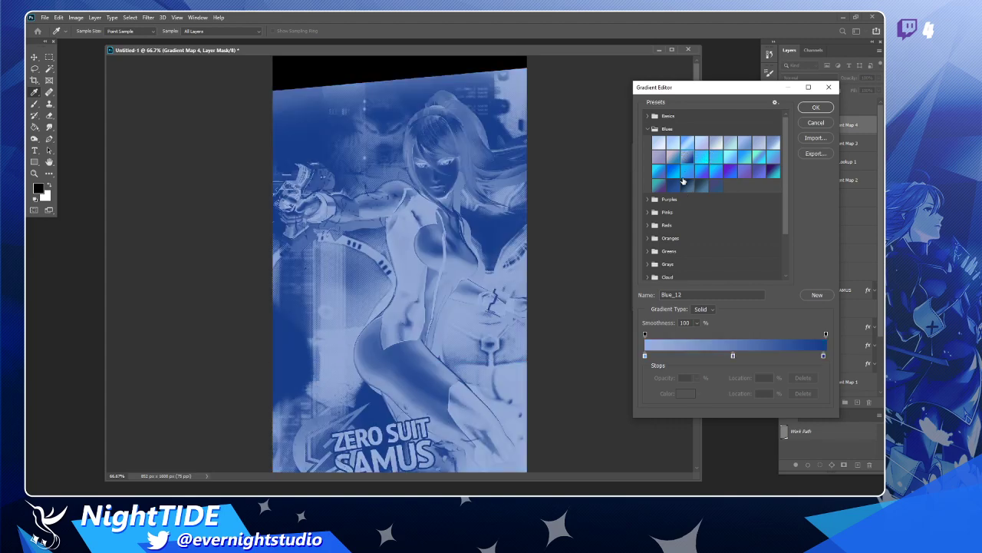
{"action": "left_click", "coordinate": [673, 170]}
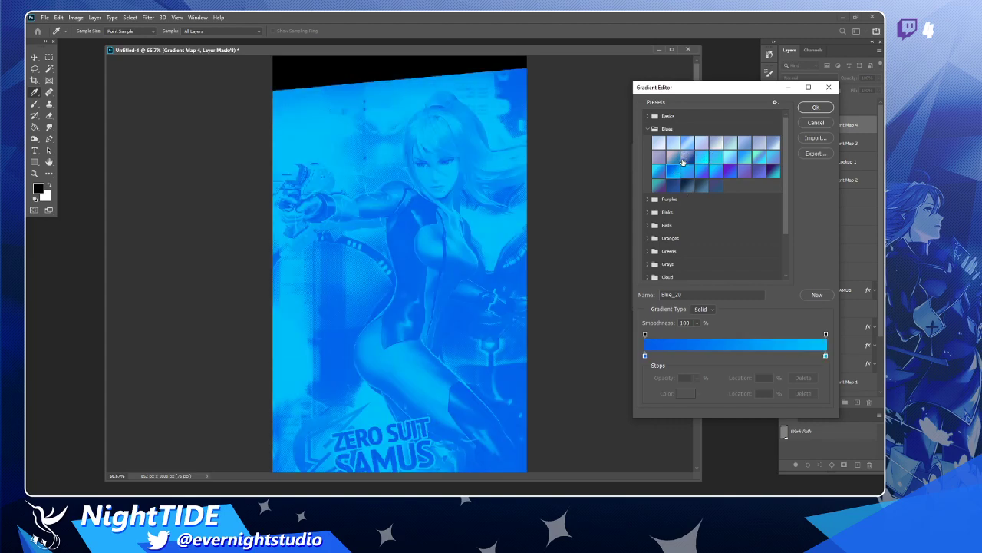
{"action": "left_click", "coordinate": [686, 159]}
{"action": "left_click", "coordinate": [689, 173]}
{"action": "left_click", "coordinate": [690, 160]}
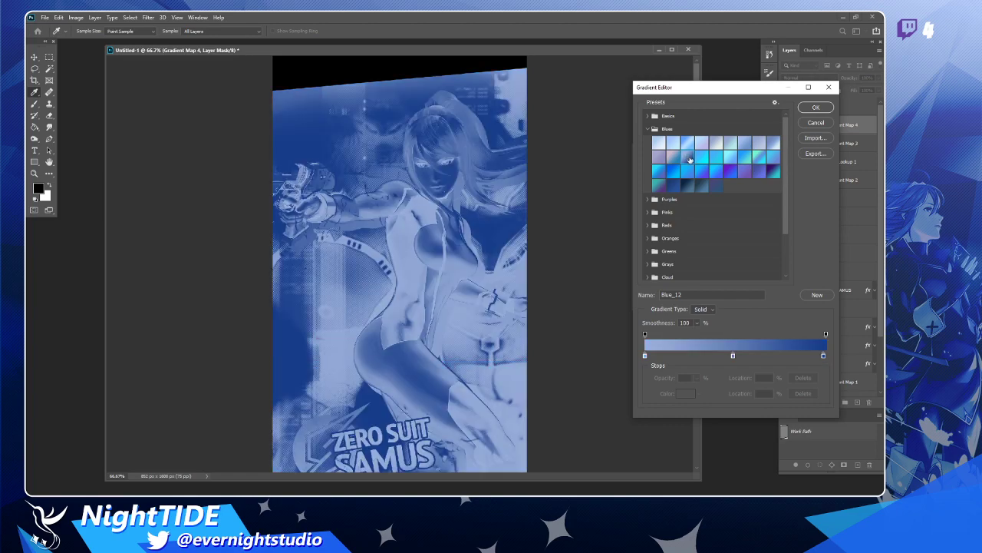
{"action": "left_click", "coordinate": [816, 109]}
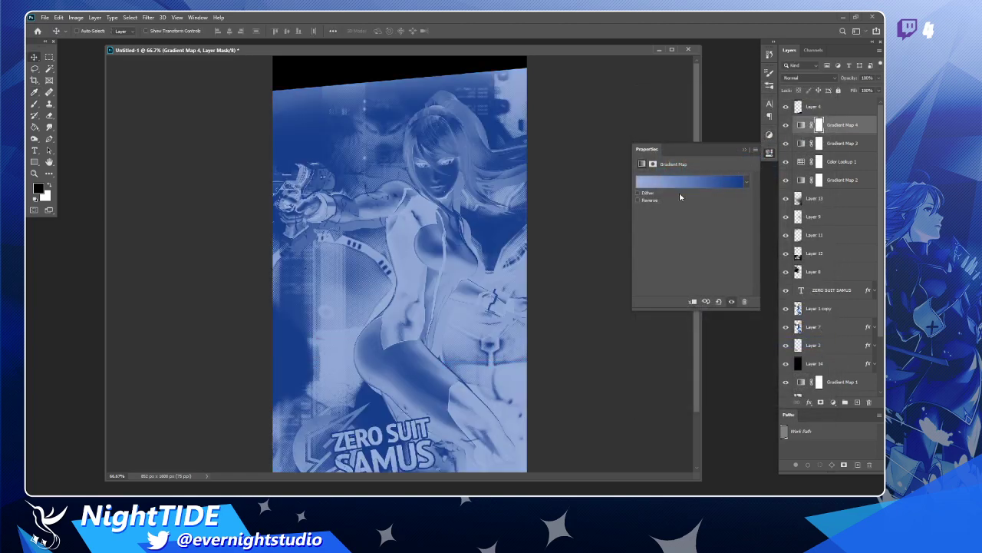
- Reverse the blue gradient and set the gradient map layer's blend mode to Overlay
{"action": "left_click", "coordinate": [649, 201]}
{"action": "left_click", "coordinate": [802, 78]}
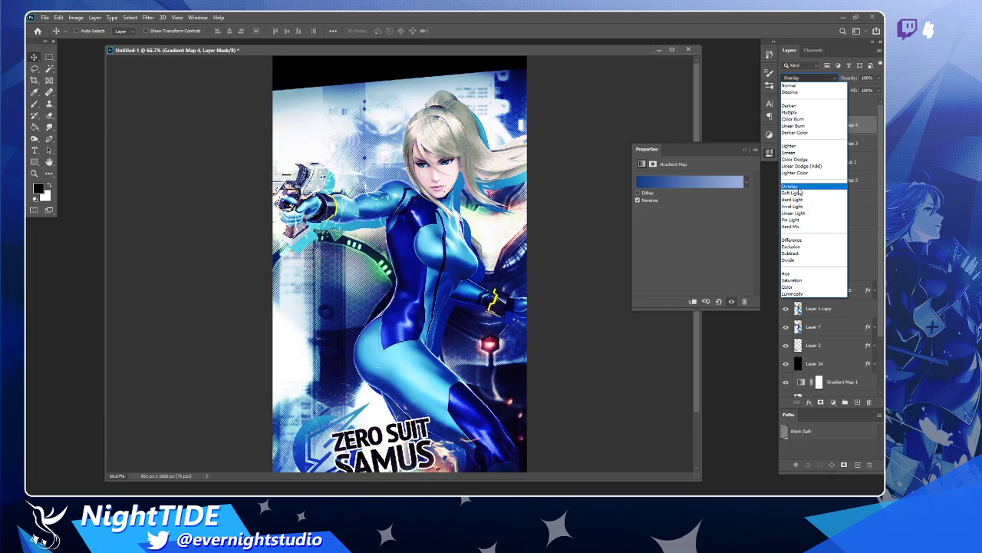
{"action": "left_click", "coordinate": [800, 189]}
- Move the blue gradient map layer directly below Gradient Map 2 and lower its opacity to about 65%
{"action": "left_click_drag", "start_coordinate": [528, 49], "coordinate": [535, 47]}
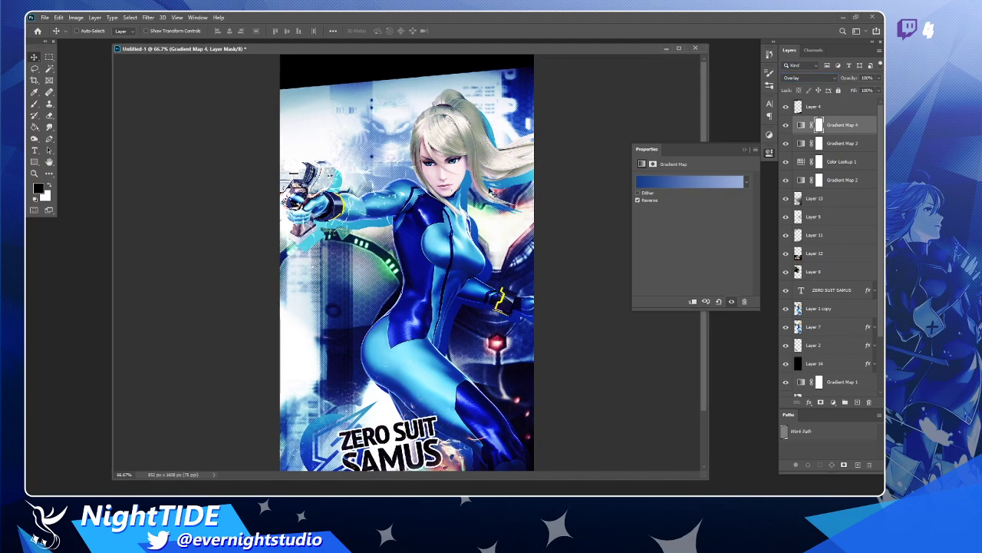
{"action": "left_click_drag", "start_coordinate": [183, 50], "coordinate": [176, 52]}
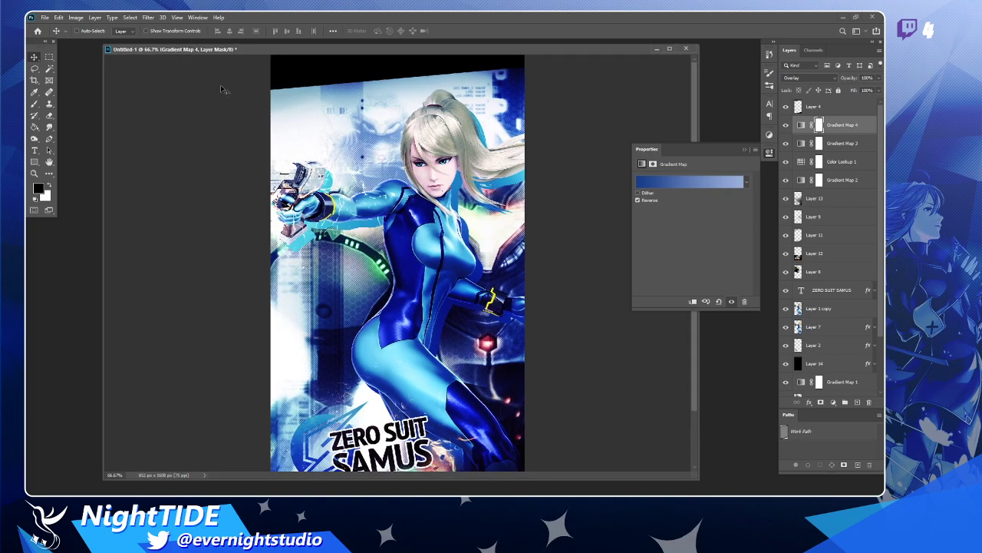
{"action": "key", "text": "z"}
{"action": "left_click", "coordinate": [426, 243], "text": "alt"}
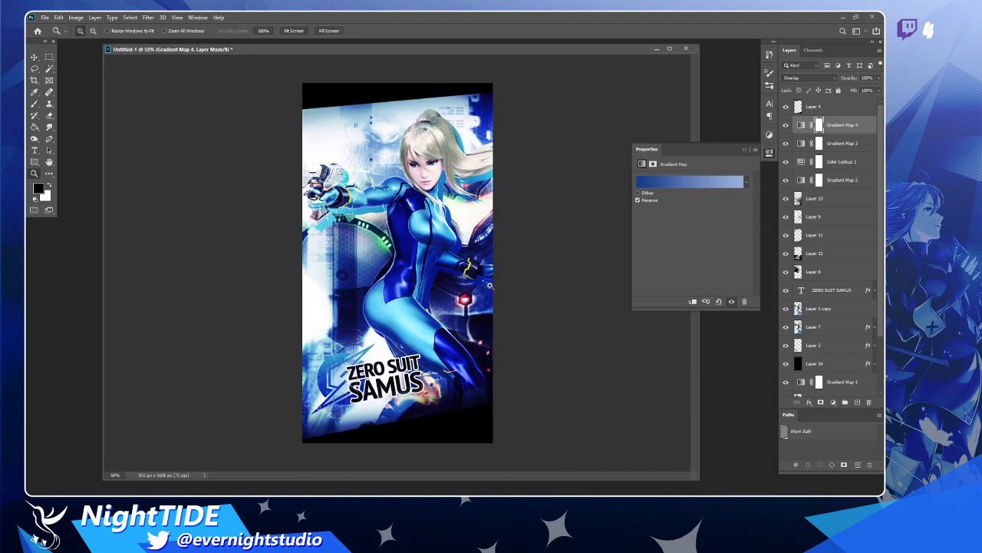
{"action": "left_click_drag", "start_coordinate": [795, 125], "coordinate": [853, 184]}
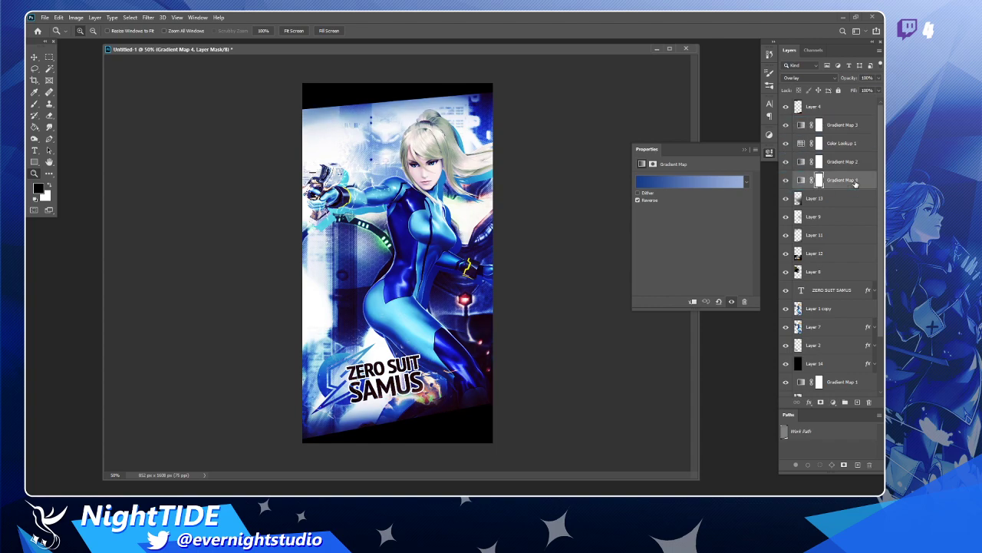
{"action": "left_click", "coordinate": [878, 90]}
{"action": "left_click_drag", "start_coordinate": [842, 92], "coordinate": [835, 90]}
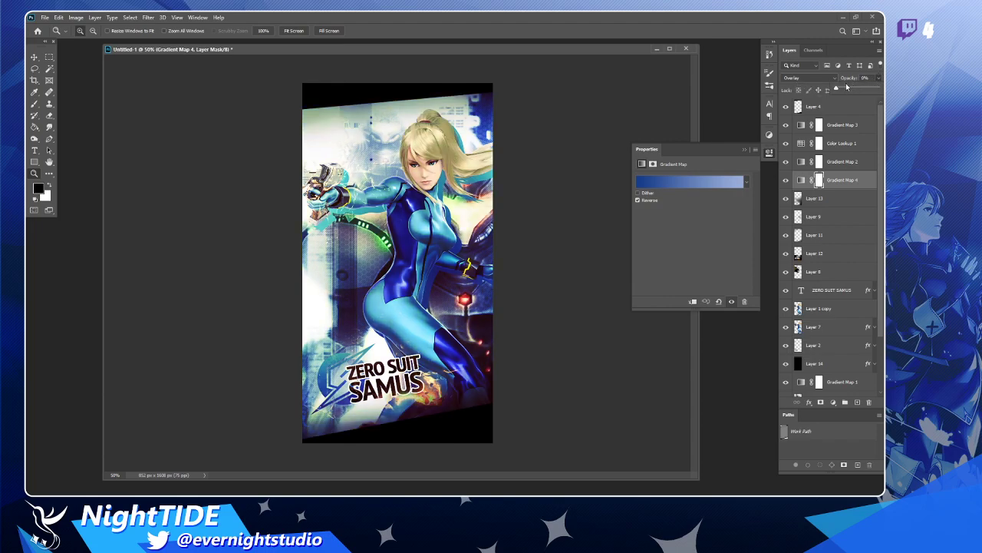
{"action": "left_click_drag", "start_coordinate": [848, 90], "coordinate": [873, 90]}
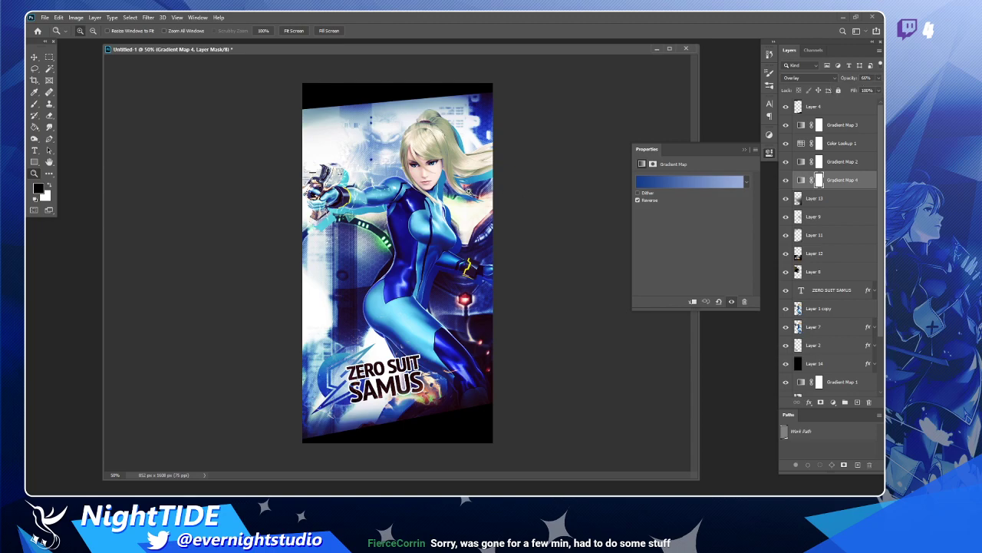
- Check the blue-tinted poster at 66.7% down to the title and lower edge
{"action": "left_click", "coordinate": [469, 192]}
{"action": "scroll", "coordinate": [470, 192], "scroll_direction": "down", "scroll_amount": 2}
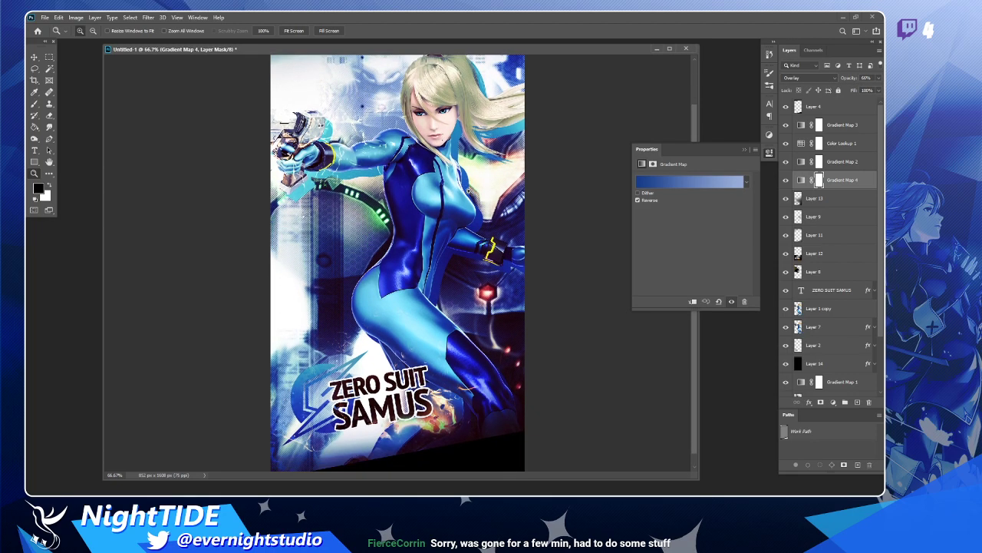
{"action": "left_click", "coordinate": [34, 58]}
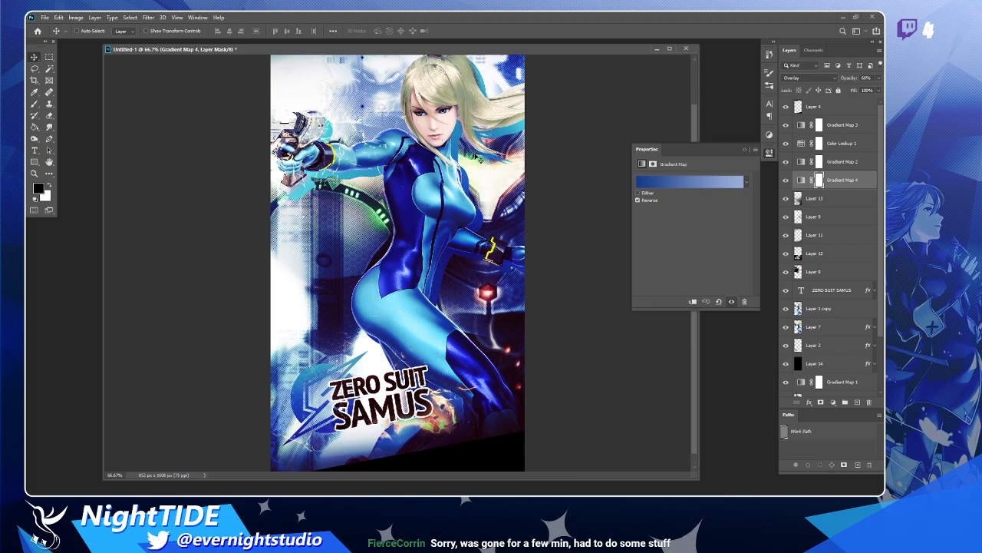
- Review the poster and toggle Layer 8 off and on to check its contribution
{"action": "scroll", "coordinate": [476, 156], "scroll_direction": "up", "scroll_amount": 2}
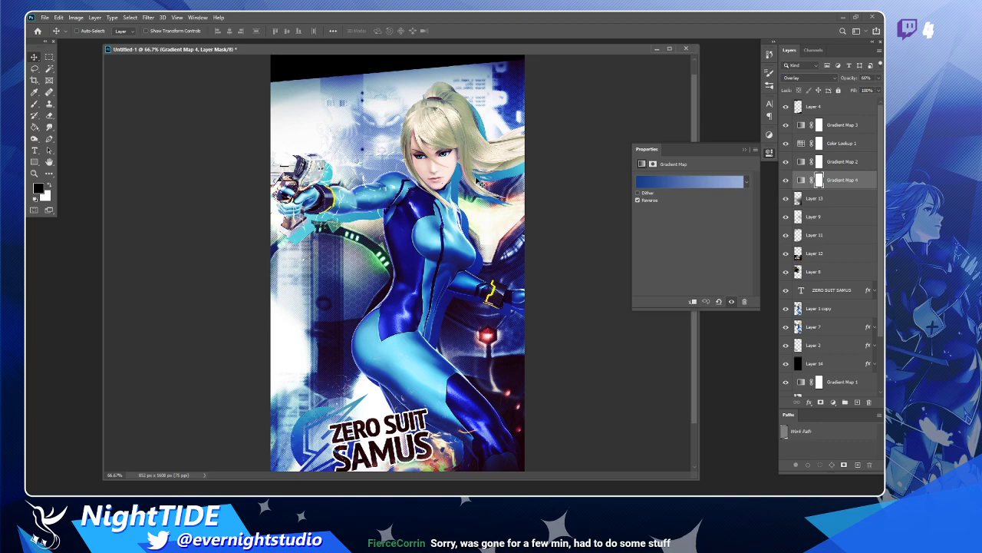
{"action": "scroll", "coordinate": [479, 182], "scroll_direction": "down", "scroll_amount": 2}
{"action": "left_click", "coordinate": [785, 273]}
{"action": "left_click", "coordinate": [785, 272]}
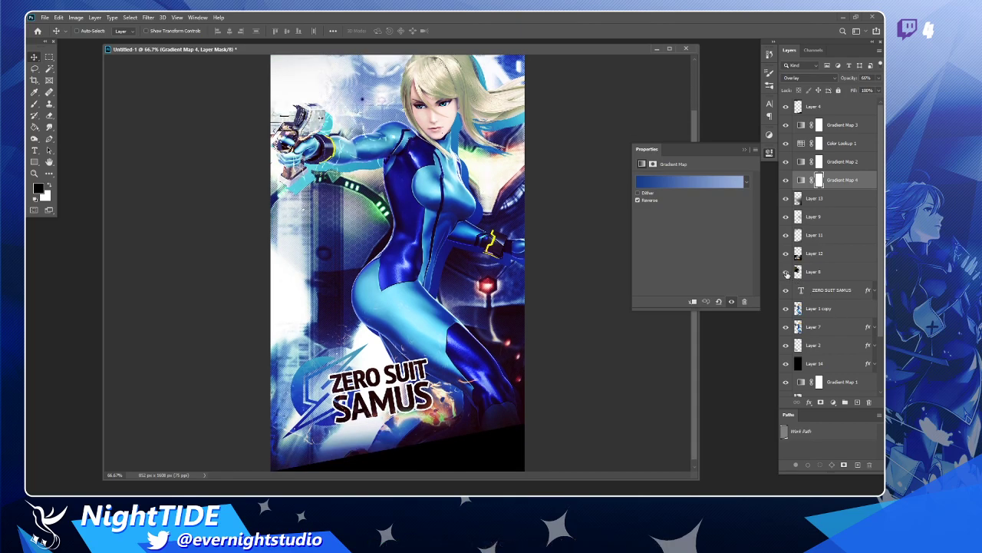
- Toggle Layer 10 and Layer 6 off and on repeatedly to compare their effect on the background
{"action": "scroll", "coordinate": [794, 338], "scroll_direction": "down", "scroll_amount": 2}
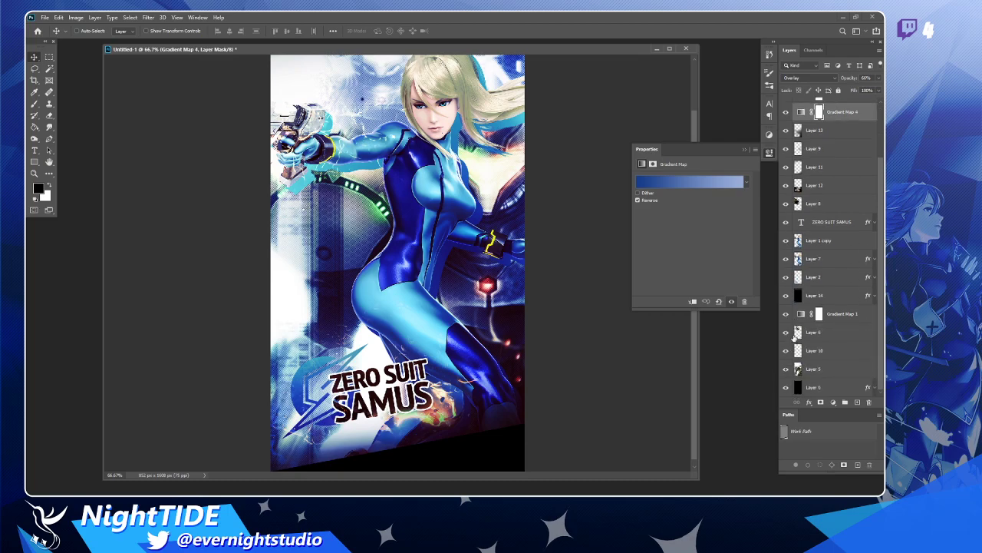
{"action": "left_click", "coordinate": [785, 350]}
{"action": "left_click", "coordinate": [785, 350]}
{"action": "left_click", "coordinate": [785, 351]}
{"action": "left_click", "coordinate": [785, 350]}
{"action": "left_click", "coordinate": [785, 351]}
{"action": "left_click", "coordinate": [785, 351]}
{"action": "left_click", "coordinate": [786, 333]}
{"action": "left_click", "coordinate": [786, 333]}
{"action": "left_click", "coordinate": [785, 351]}
{"action": "left_click", "coordinate": [785, 351]}
- Shift the Layer 10 artwork slightly up and to the left, and select Layer 5
{"action": "left_click", "coordinate": [835, 352]}
{"action": "left_click_drag", "start_coordinate": [432, 355], "coordinate": [416, 337]}
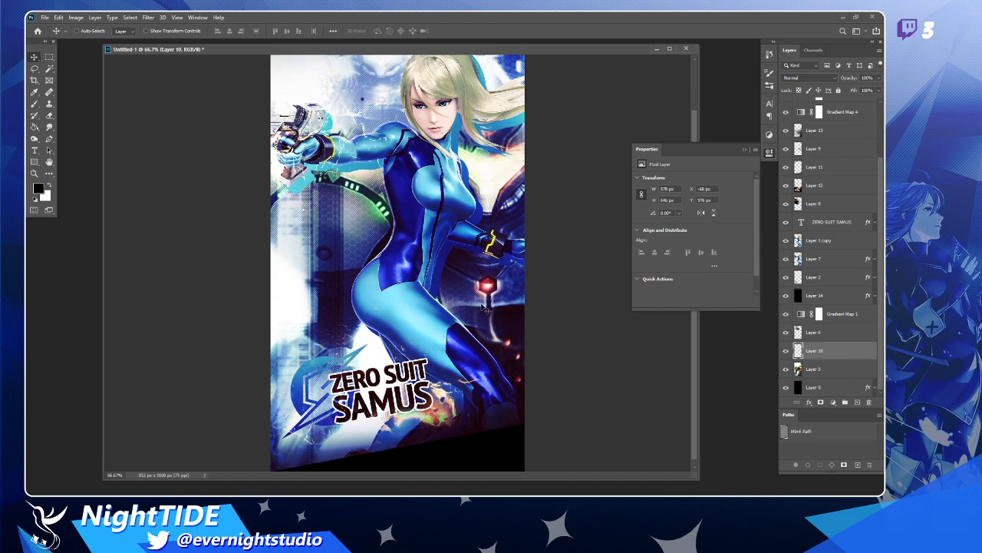
{"action": "left_click", "coordinate": [837, 369]}
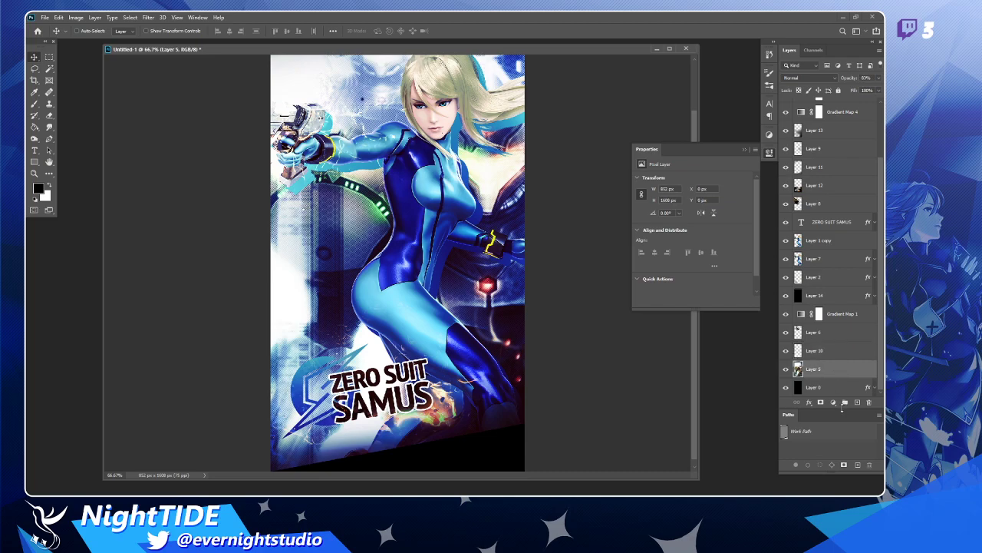
- Toggle Layer 14 off and on, collapse the layer properties, and check the poster from the head to the title
{"action": "left_click", "coordinate": [787, 295]}
{"action": "left_click", "coordinate": [787, 295]}
{"action": "left_click", "coordinate": [771, 153]}
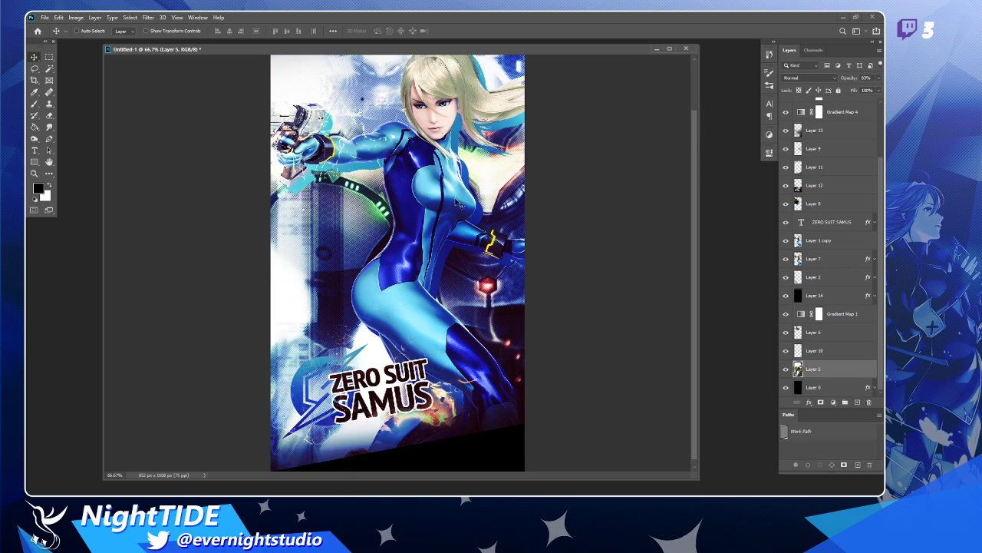
{"action": "scroll", "coordinate": [458, 203], "scroll_direction": "up", "scroll_amount": 2}
{"action": "scroll", "coordinate": [457, 205], "scroll_direction": "up", "scroll_amount": 1}
{"action": "scroll", "coordinate": [458, 204], "scroll_direction": "down", "scroll_amount": 2}
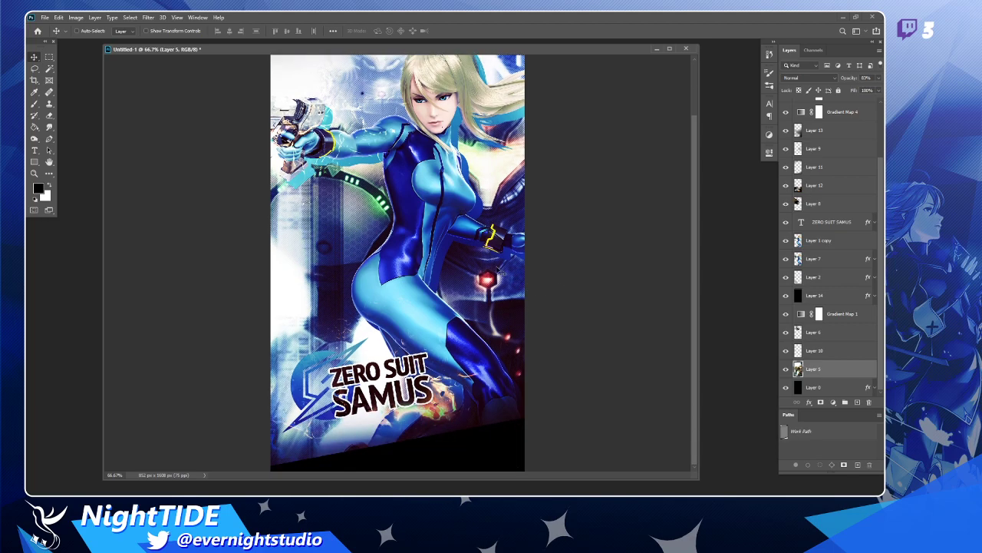
- Zoom the poster out to 50% and open the recent file SmashUlt_ZSSamus.psd as a reference
{"action": "key", "text": "z"}
{"action": "left_click", "coordinate": [482, 268], "text": "alt"}
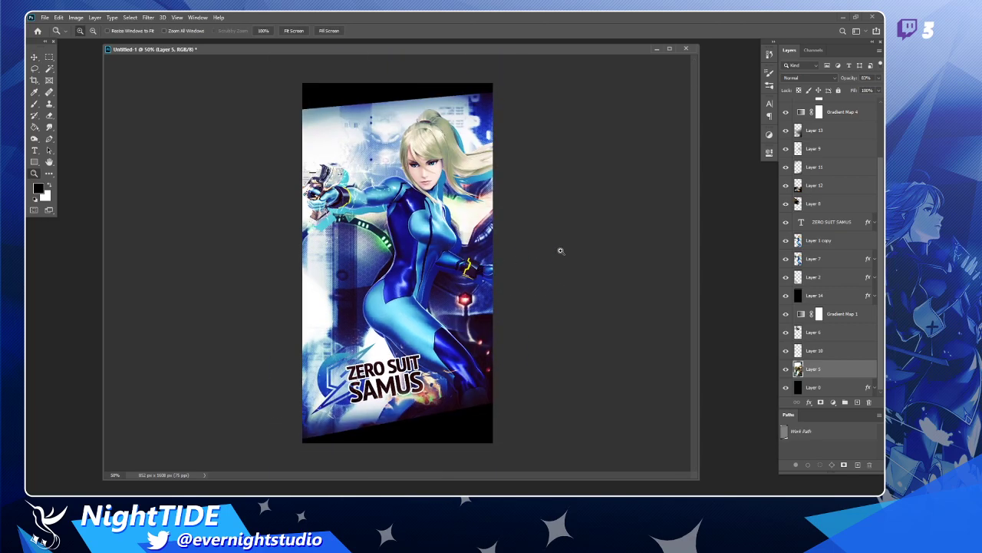
{"action": "left_click_drag", "start_coordinate": [154, 49], "coordinate": [216, 53]}
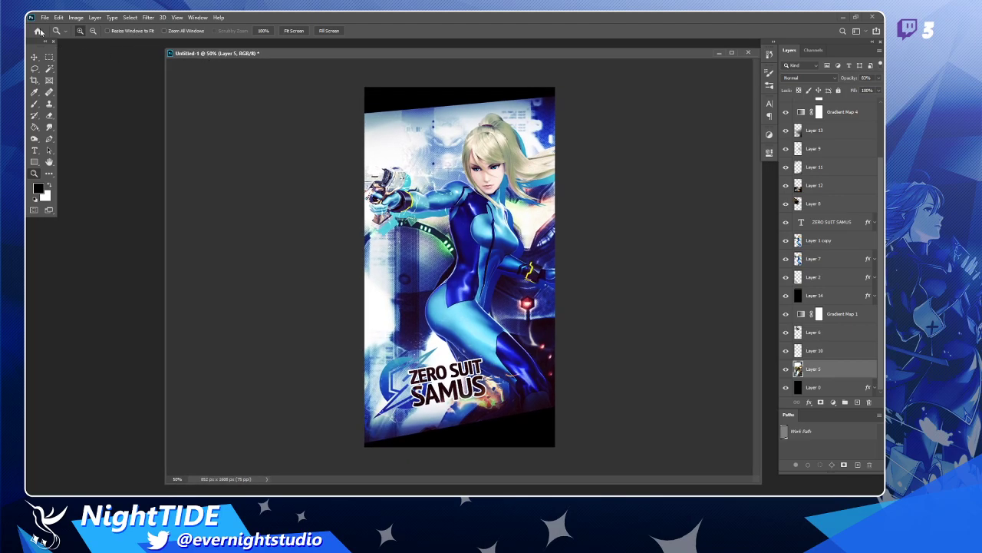
{"action": "left_click", "coordinate": [59, 17]}
{"action": "mouse_move", "coordinate": [44, 17]}
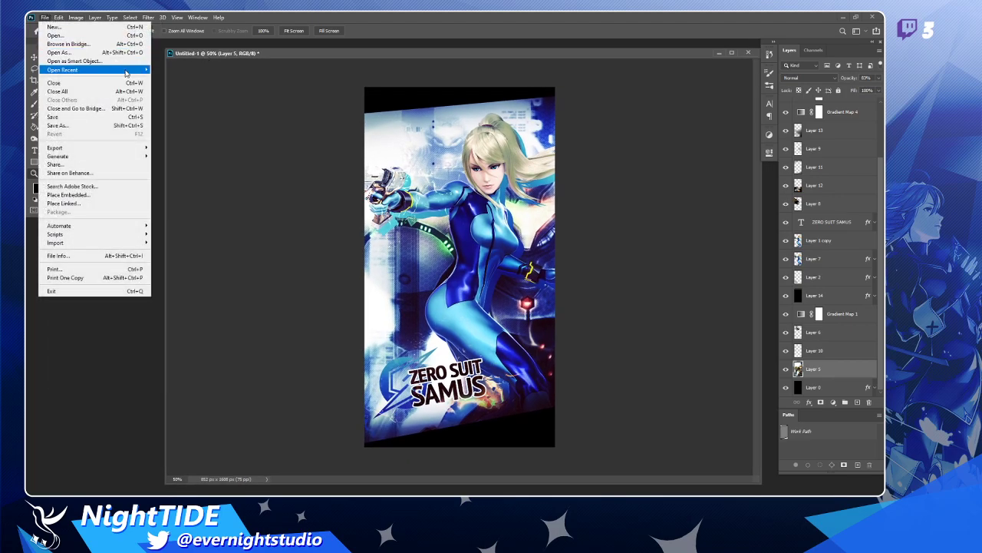
{"action": "mouse_move", "coordinate": [126, 70]}
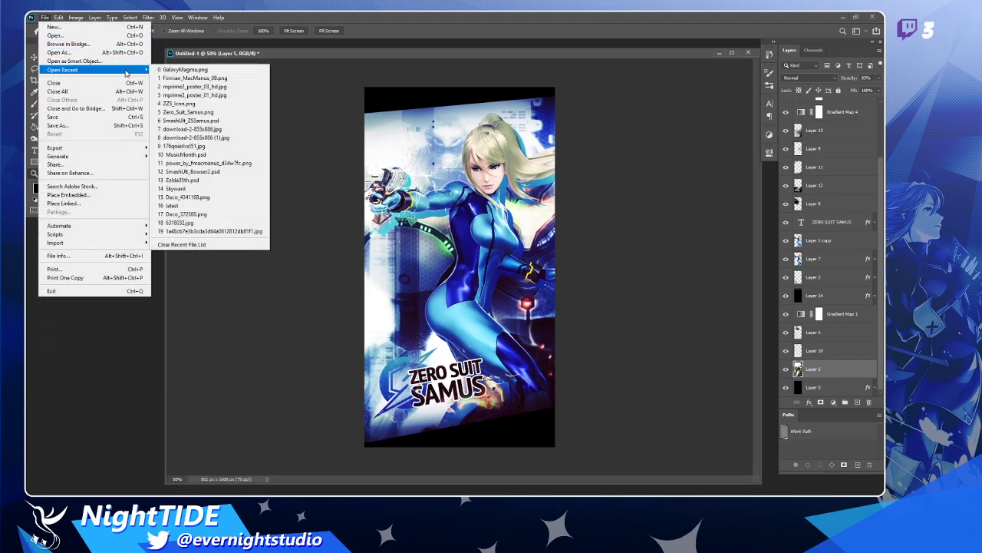
{"action": "left_click", "coordinate": [235, 120]}
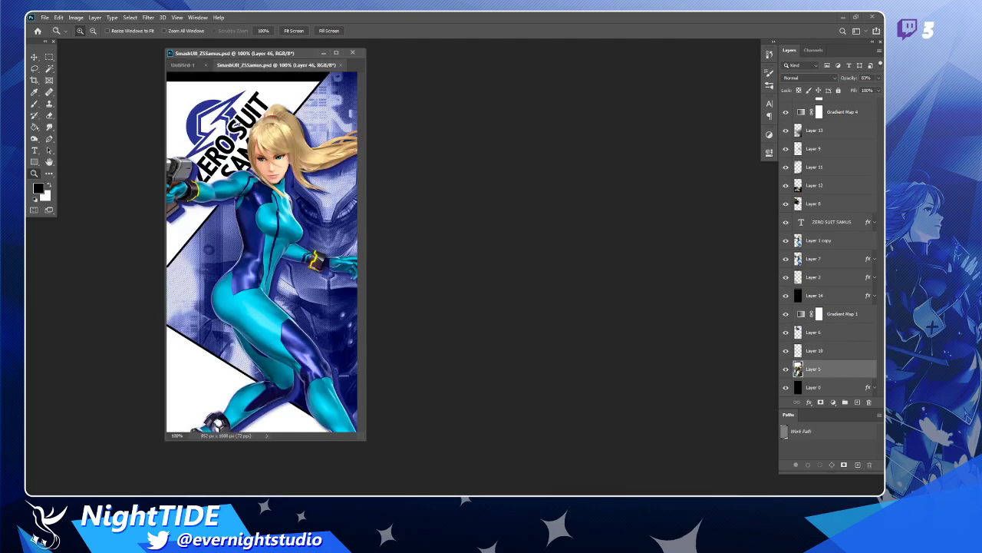
- Float the reference and the untitled poster in separate windows, place them side by side, and widen both frames
{"action": "left_click_drag", "start_coordinate": [267, 67], "coordinate": [157, 77]}
{"action": "left_click_drag", "start_coordinate": [207, 55], "coordinate": [361, 76]}
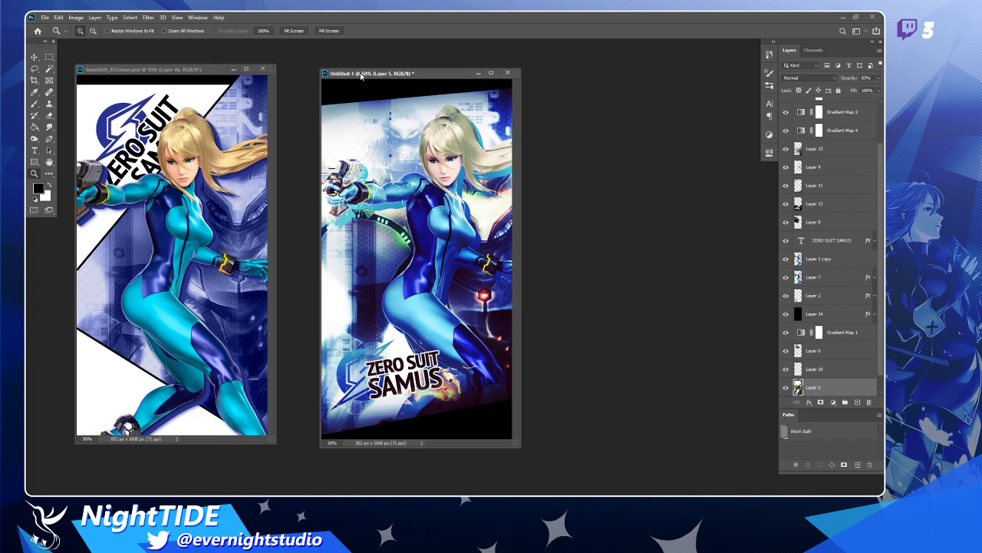
{"action": "left_click_drag", "start_coordinate": [156, 69], "coordinate": [185, 70]}
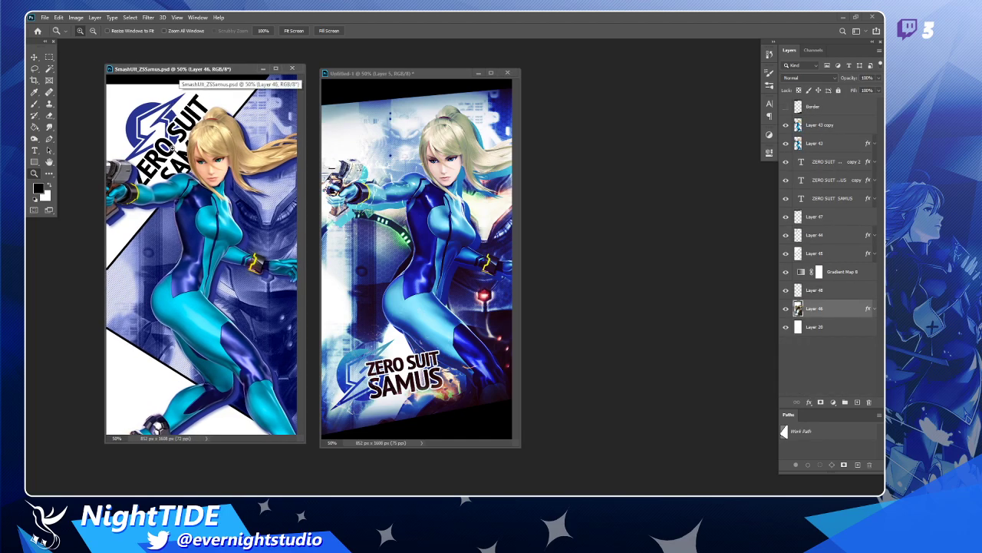
{"action": "left_click", "coordinate": [34, 57]}
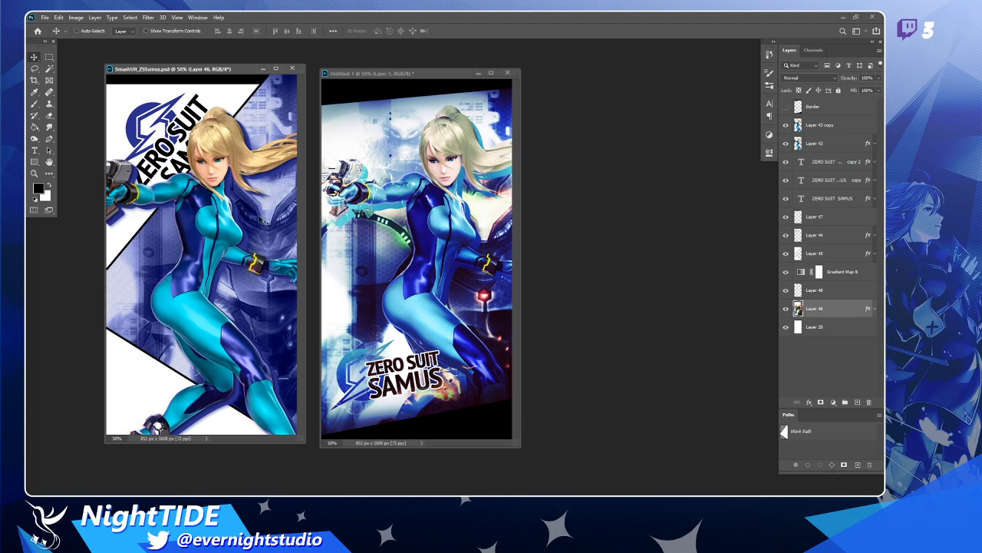
{"action": "left_click_drag", "start_coordinate": [366, 73], "coordinate": [380, 72]}
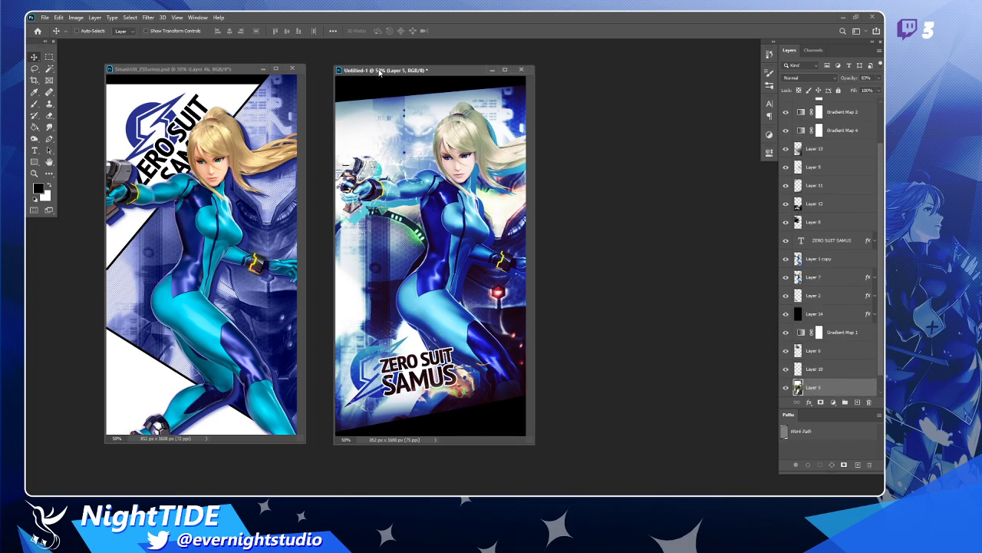
{"action": "left_click_drag", "start_coordinate": [534, 443], "coordinate": [601, 456]}
{"action": "left_click", "coordinate": [302, 443]}
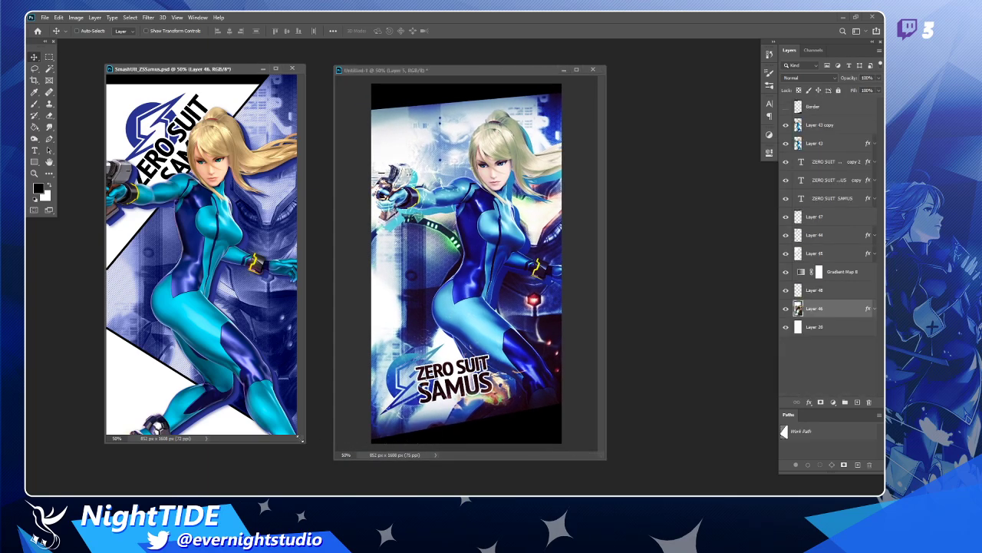
{"action": "left_click_drag", "start_coordinate": [304, 443], "coordinate": [318, 465]}
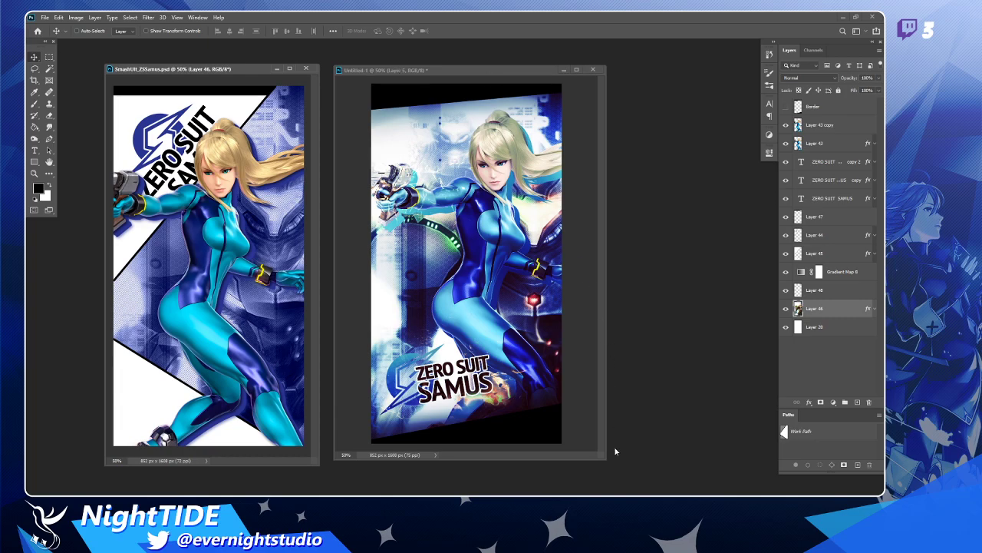
{"action": "left_click_drag", "start_coordinate": [604, 457], "coordinate": [600, 465]}
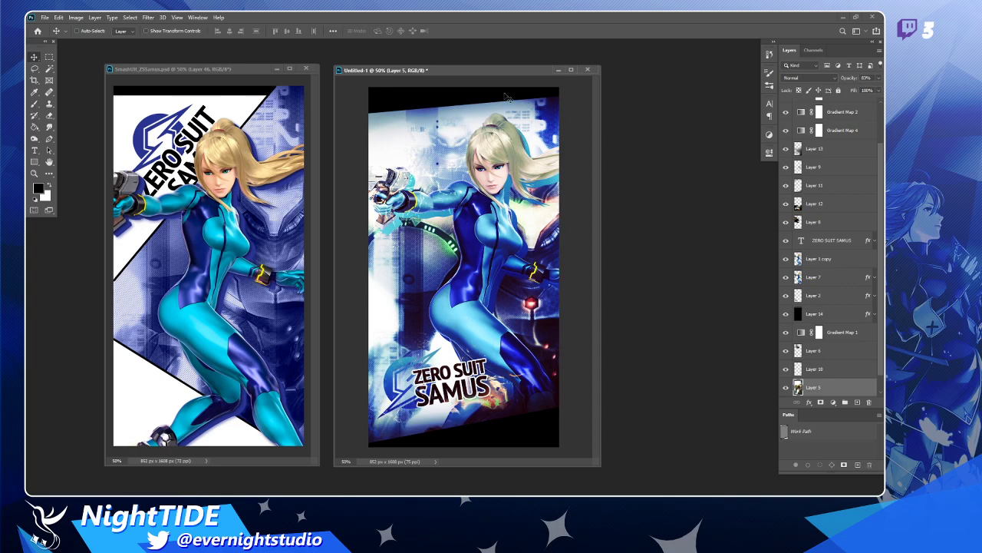
- Move the untitled poster's window away from the reference, zoom it to 66.7%, and enlarge it to show more of the artwork
{"action": "left_click_drag", "start_coordinate": [461, 72], "coordinate": [593, 68]}
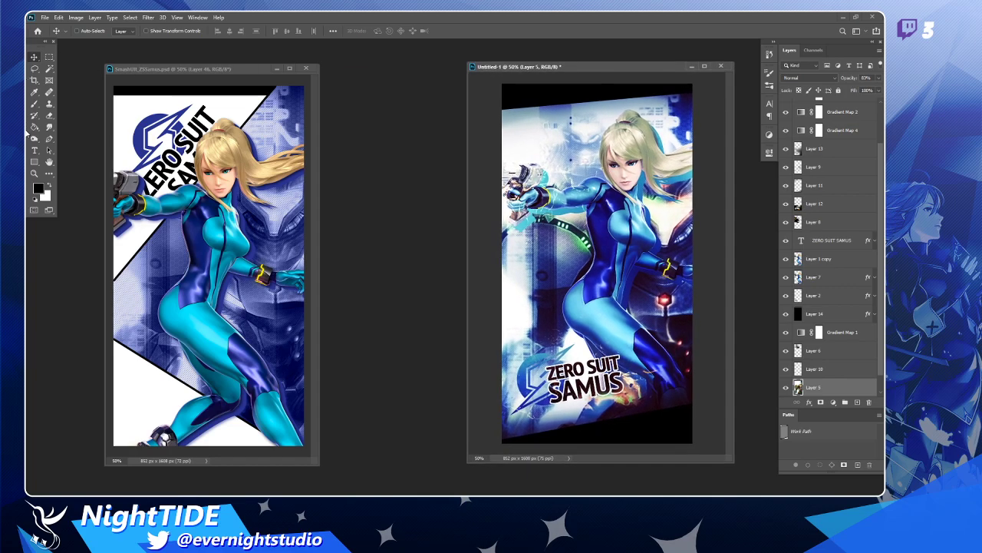
{"action": "left_click", "coordinate": [34, 174]}
{"action": "left_click", "coordinate": [558, 241]}
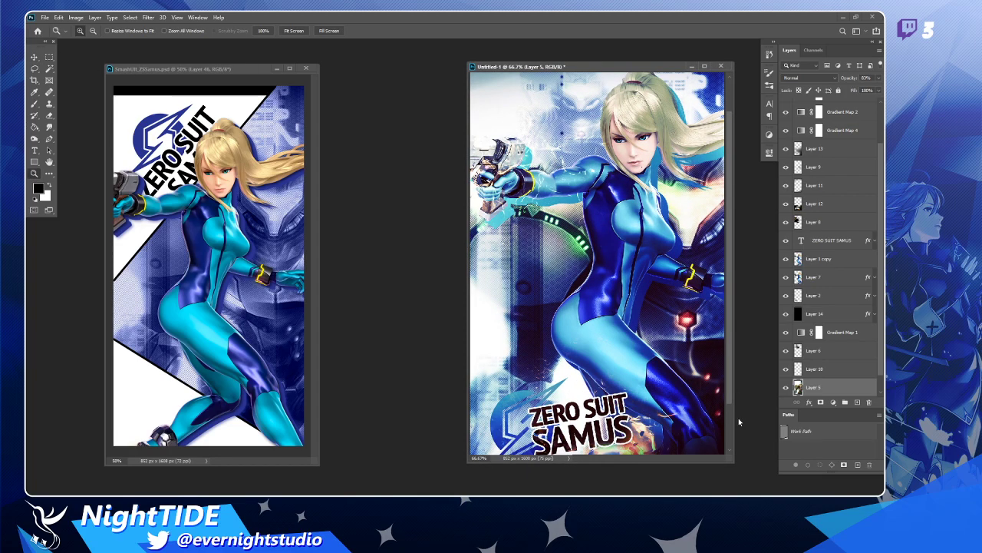
{"action": "left_click_drag", "start_coordinate": [733, 464], "coordinate": [763, 485]}
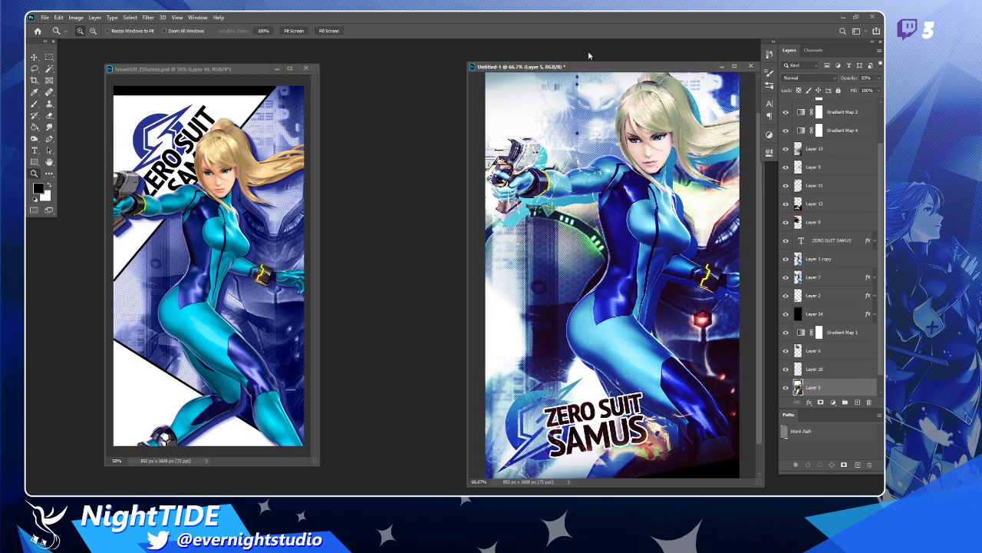
{"action": "left_click_drag", "start_coordinate": [583, 68], "coordinate": [563, 21]}
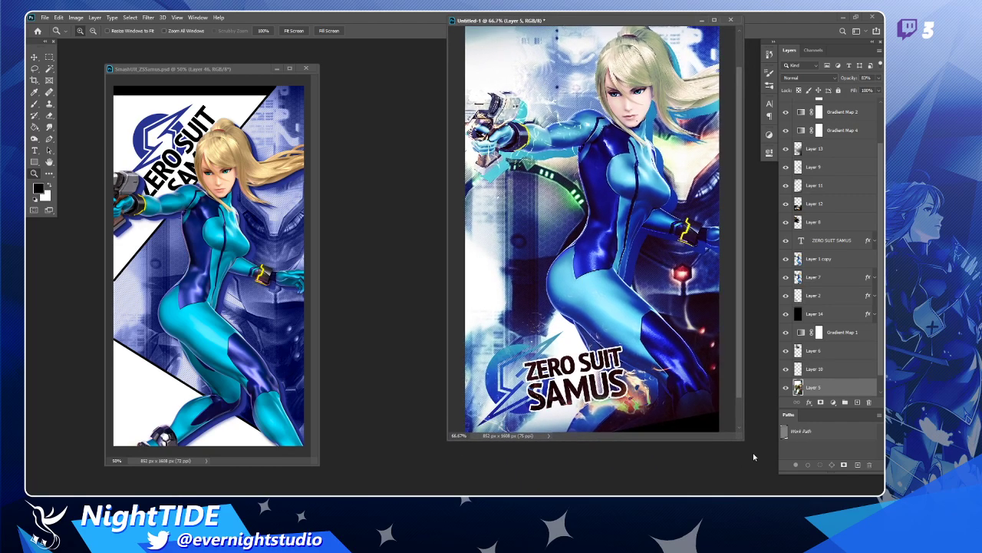
{"action": "left_click_drag", "start_coordinate": [745, 439], "coordinate": [760, 488]}
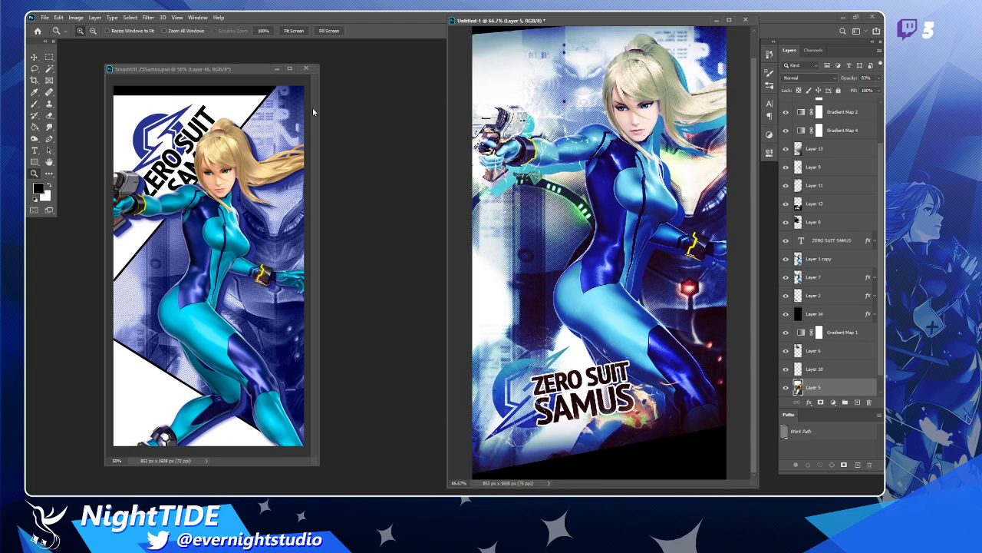
- Enlarge the SmashUlt_ZSSamus.psd window and zoom it to 66.7% to match the untitled poster beside it
{"action": "left_click_drag", "start_coordinate": [236, 68], "coordinate": [238, 17]}
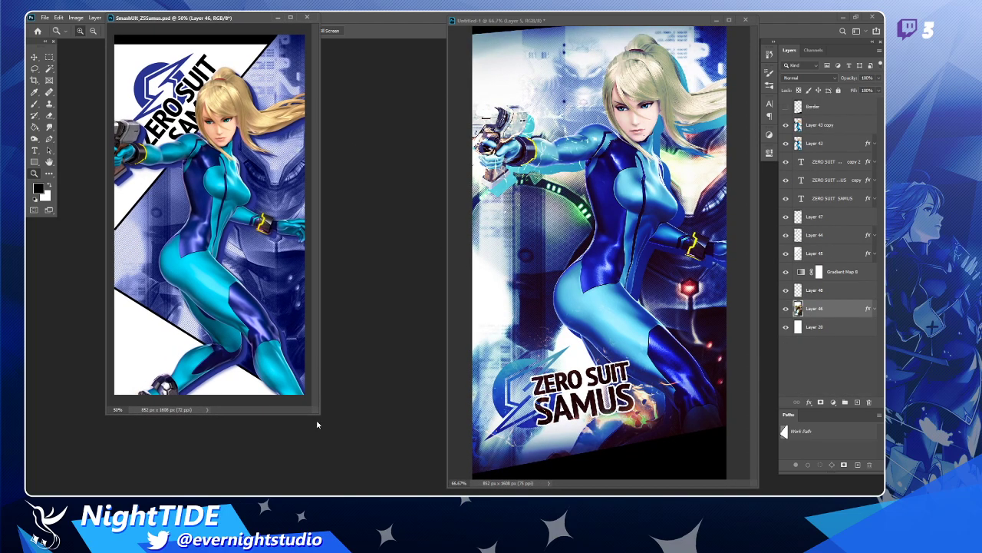
{"action": "left_click_drag", "start_coordinate": [320, 418], "coordinate": [378, 477]}
{"action": "left_click", "coordinate": [265, 321]}
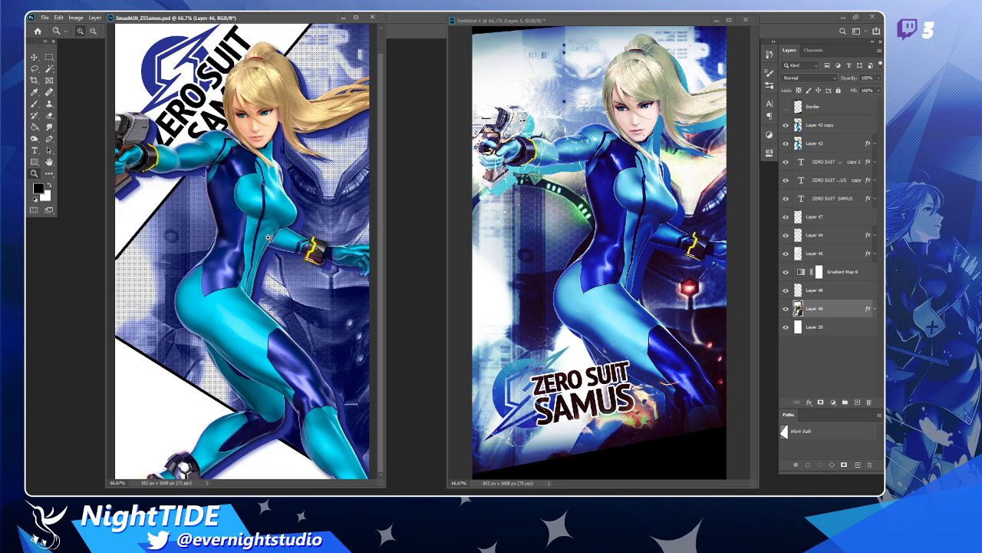
{"action": "left_click_drag", "start_coordinate": [386, 485], "coordinate": [434, 493]}
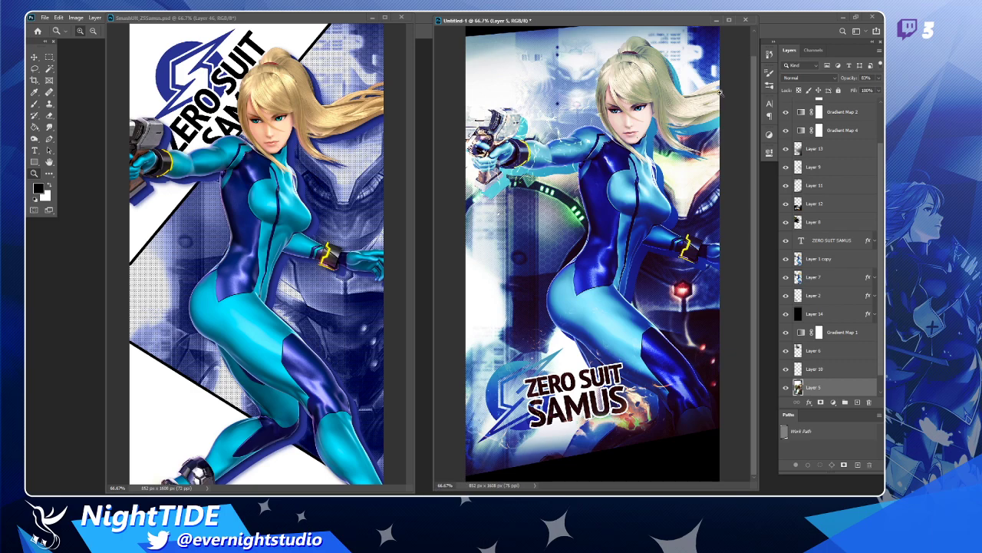
{"action": "left_click_drag", "start_coordinate": [591, 29], "coordinate": [589, 28]}
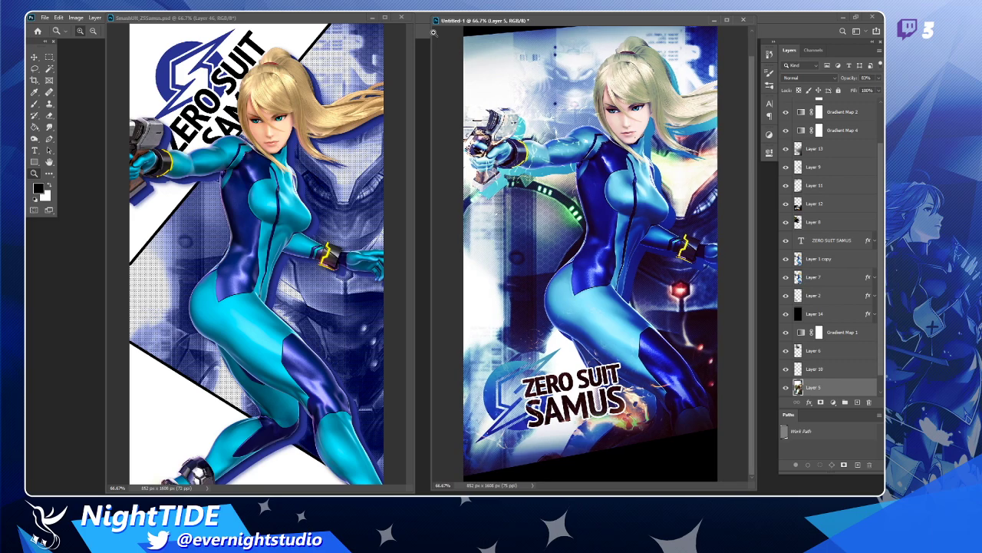
- Compare the poster with and without Gradient Map 2, adjust that layer's opacity, and set its blend mode to Lighten
{"action": "left_click", "coordinate": [33, 57]}
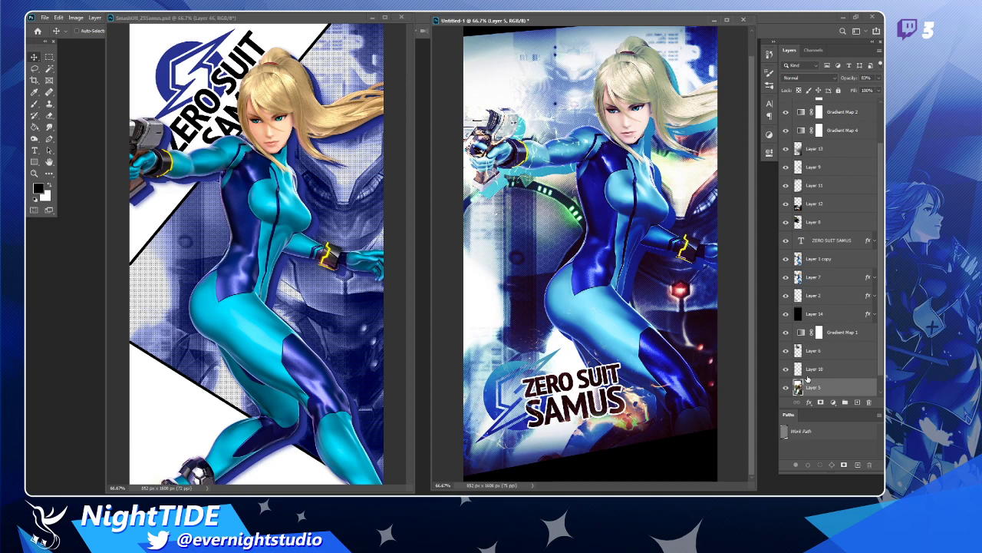
{"action": "scroll", "coordinate": [806, 377], "scroll_direction": "up", "scroll_amount": 3}
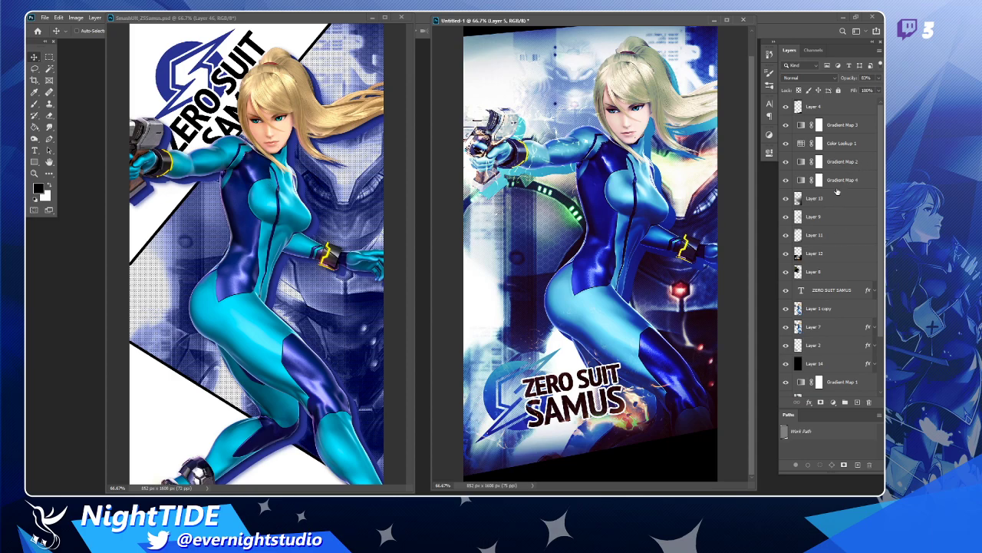
{"action": "left_click", "coordinate": [785, 162]}
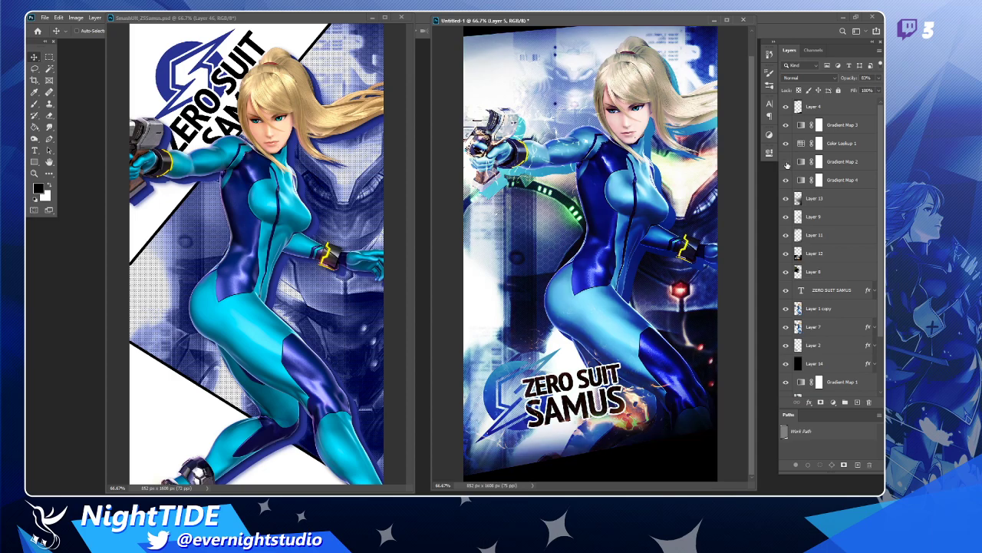
{"action": "left_click", "coordinate": [786, 162]}
{"action": "left_click", "coordinate": [844, 163]}
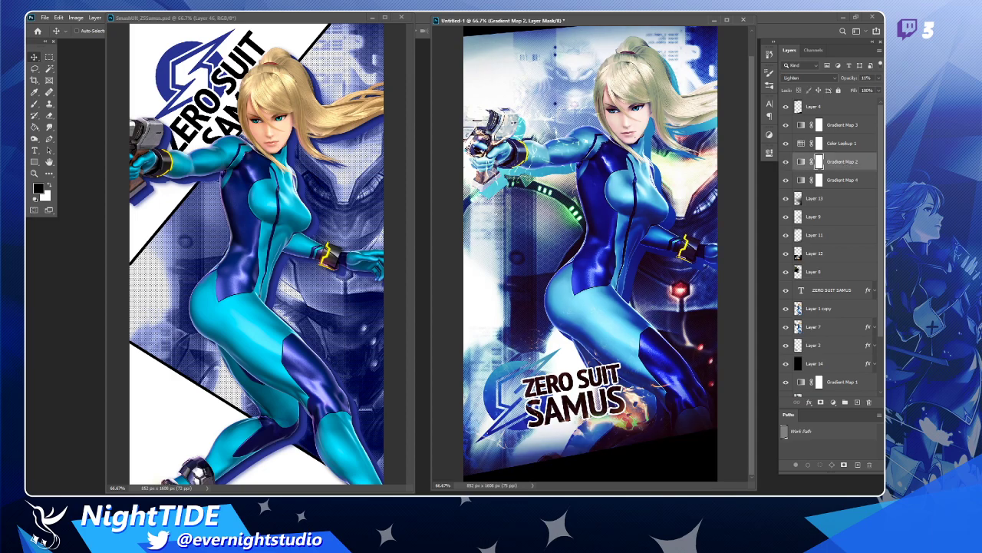
{"action": "left_click", "coordinate": [877, 79]}
{"action": "left_click_drag", "start_coordinate": [841, 90], "coordinate": [843, 89]}
{"action": "left_click", "coordinate": [812, 79]}
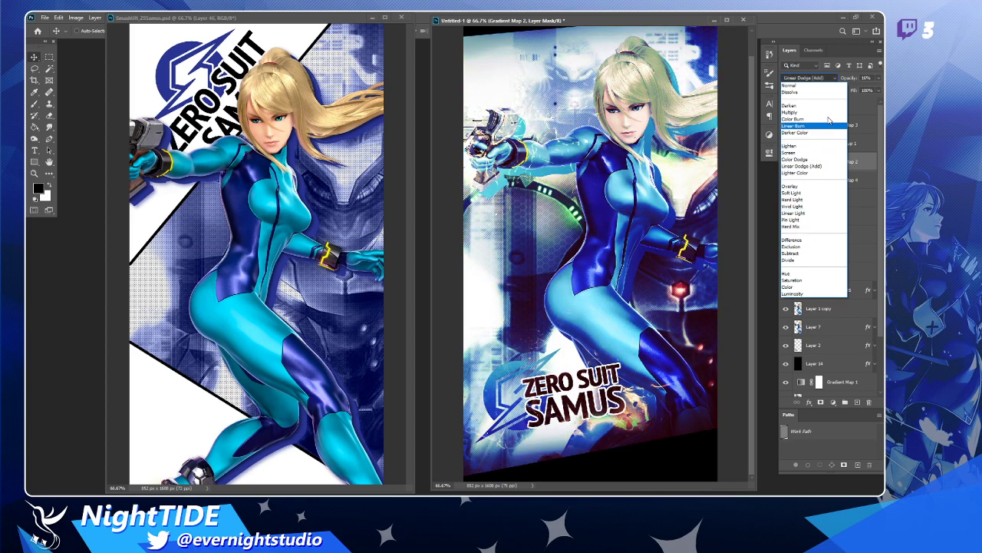
{"action": "left_click", "coordinate": [845, 146]}
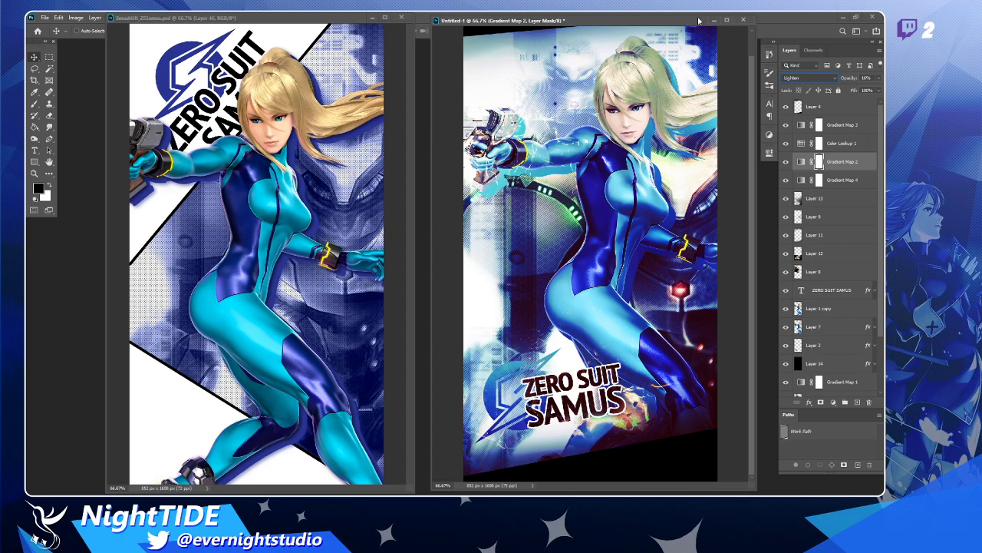
- Close the SmashUlt_ZSSamus.psd reference, then move the untitled poster's window toward the middle of the workspace and widen its frame
{"action": "left_click", "coordinate": [345, 23]}
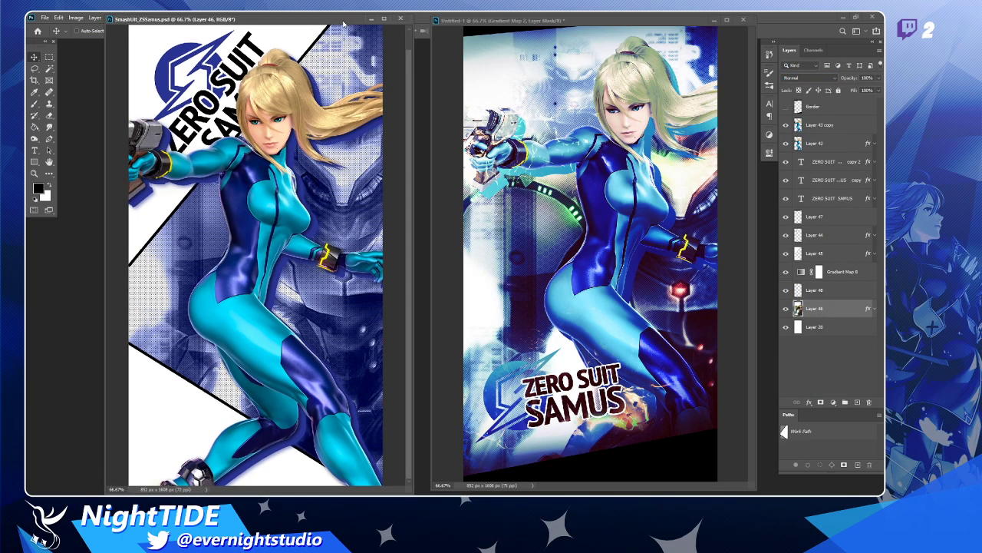
{"action": "left_click", "coordinate": [401, 19]}
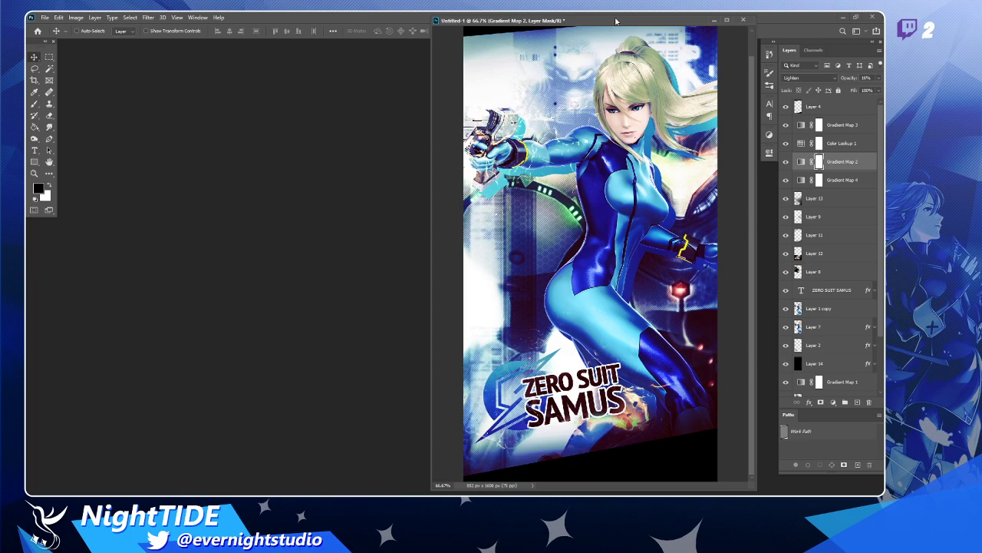
{"action": "left_click_drag", "start_coordinate": [624, 20], "coordinate": [424, 55]}
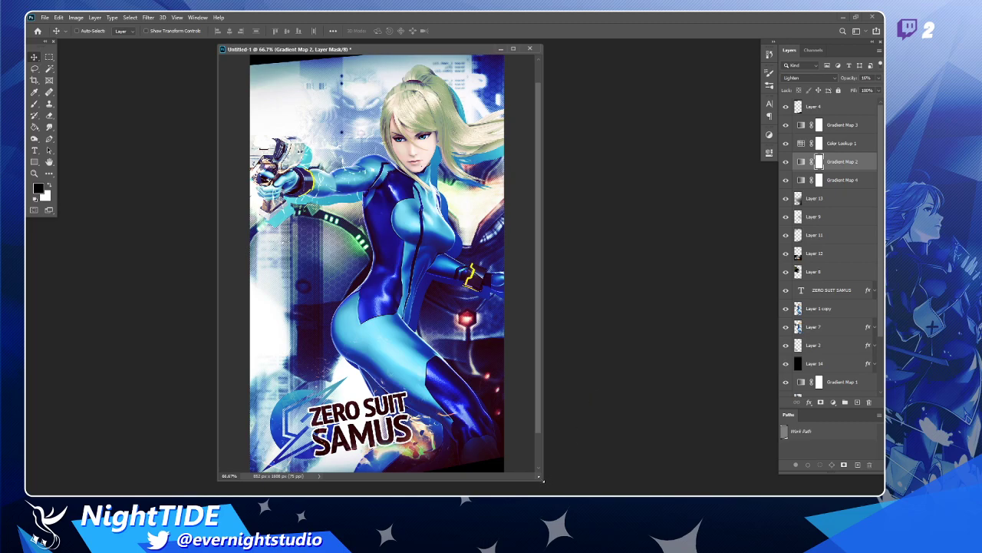
{"action": "left_click_drag", "start_coordinate": [540, 477], "coordinate": [657, 479]}
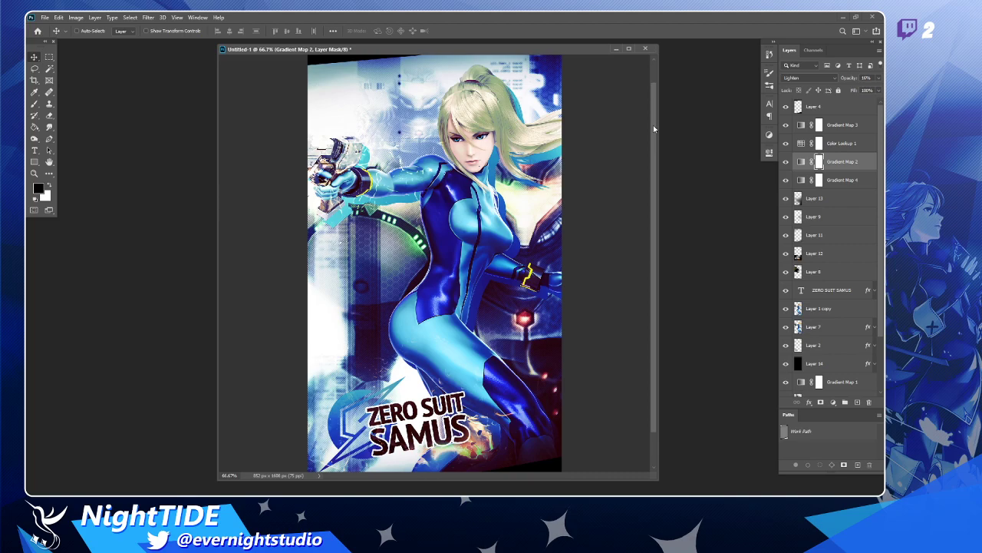
- Review the untitled poster's composition and display it in full screen mode on a black background without the interface
{"action": "left_click_drag", "start_coordinate": [653, 125], "coordinate": [653, 181]}
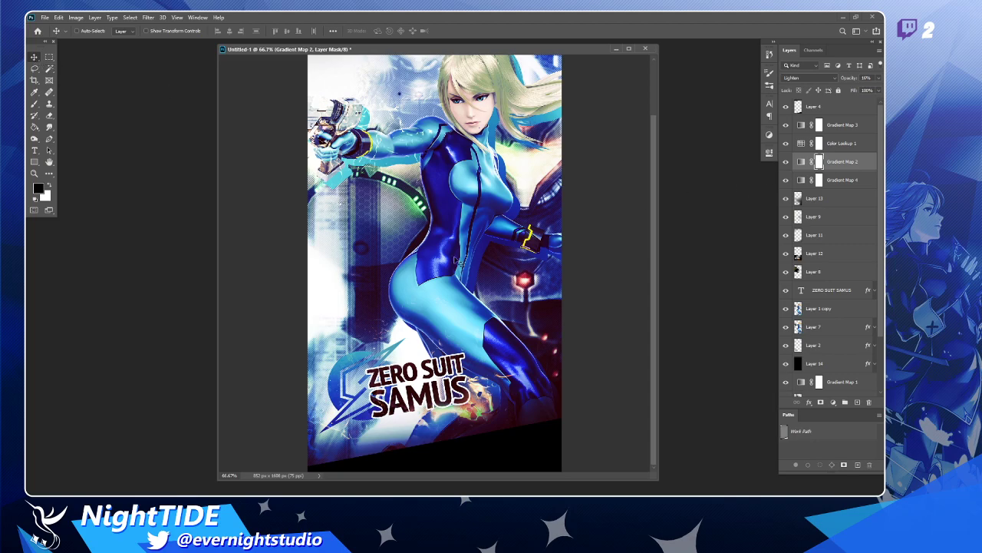
{"action": "scroll", "coordinate": [428, 272], "scroll_direction": "up", "scroll_amount": 1}
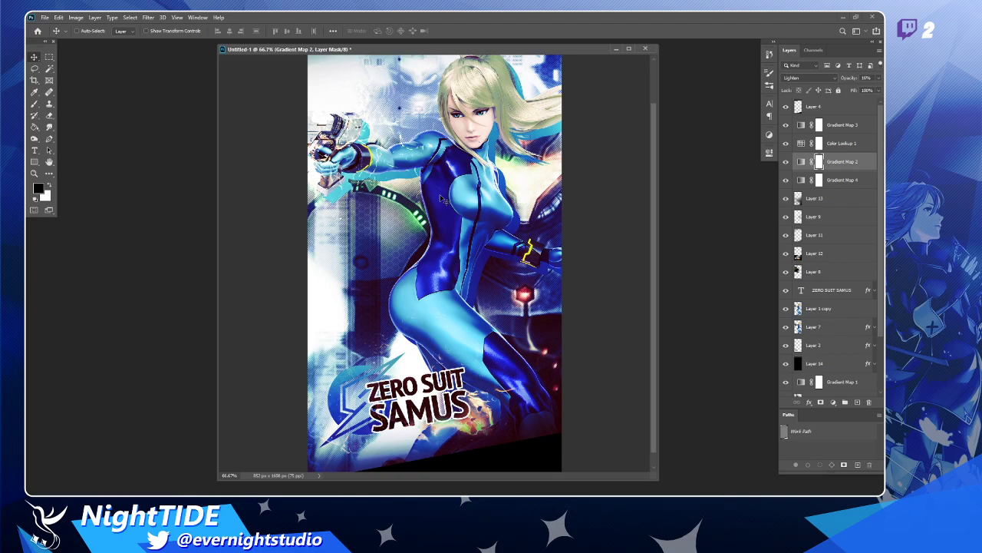
{"action": "left_click_drag", "start_coordinate": [498, 51], "coordinate": [514, 52]}
{"action": "key", "text": "f"}
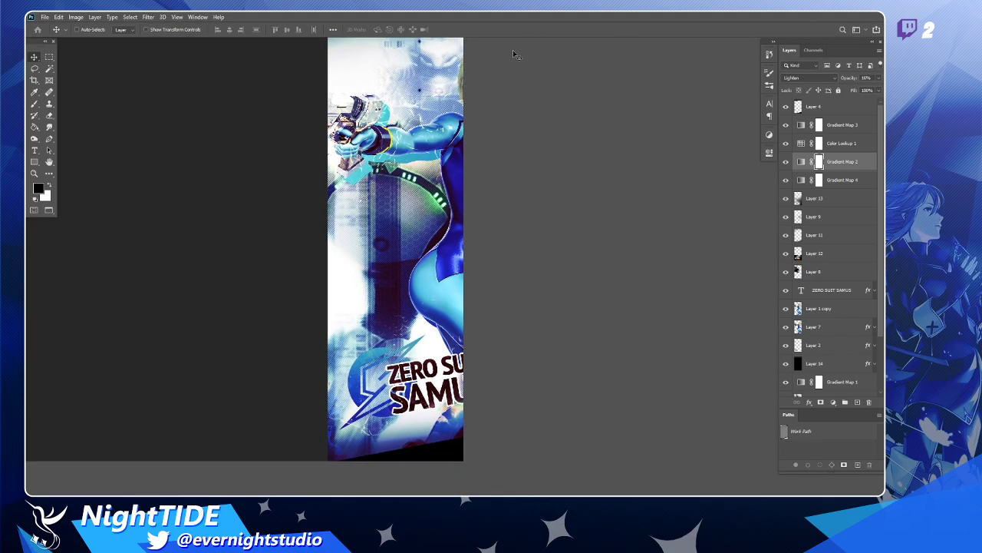
{"action": "key", "text": "f"}
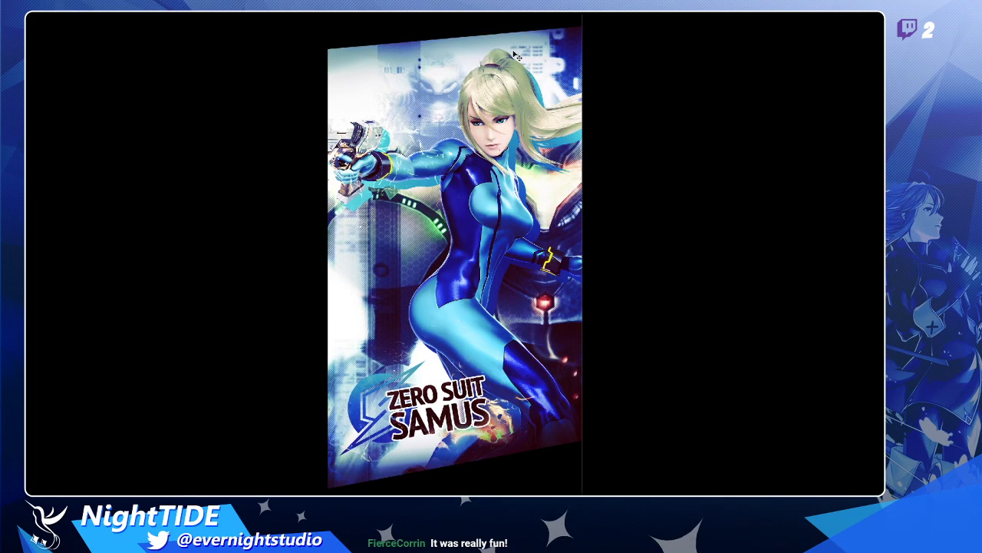